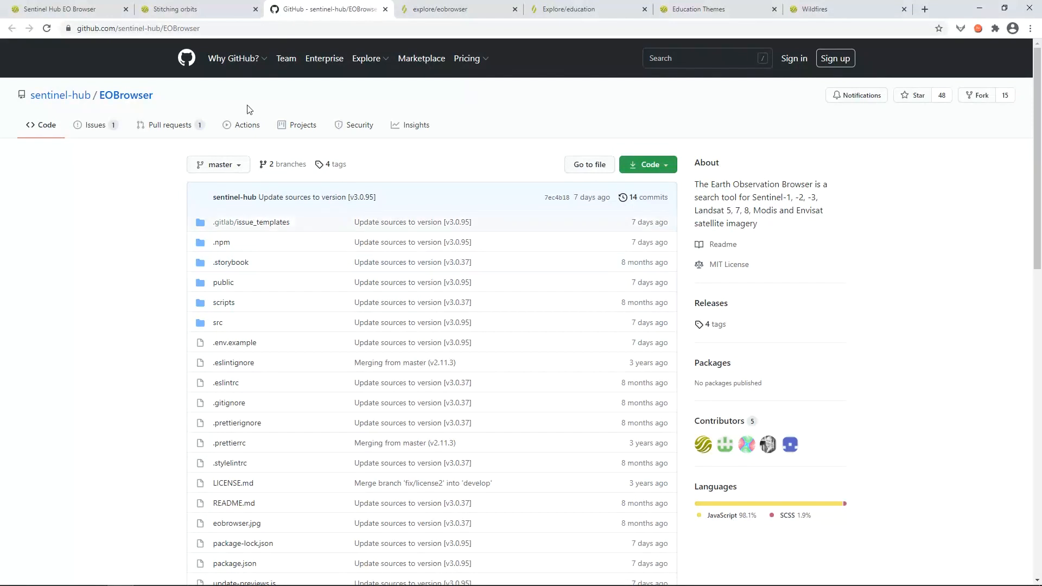
Switch from the GitHub repository to the Sentinel Hub EO Browser page under Explore.
left_click(457, 7)
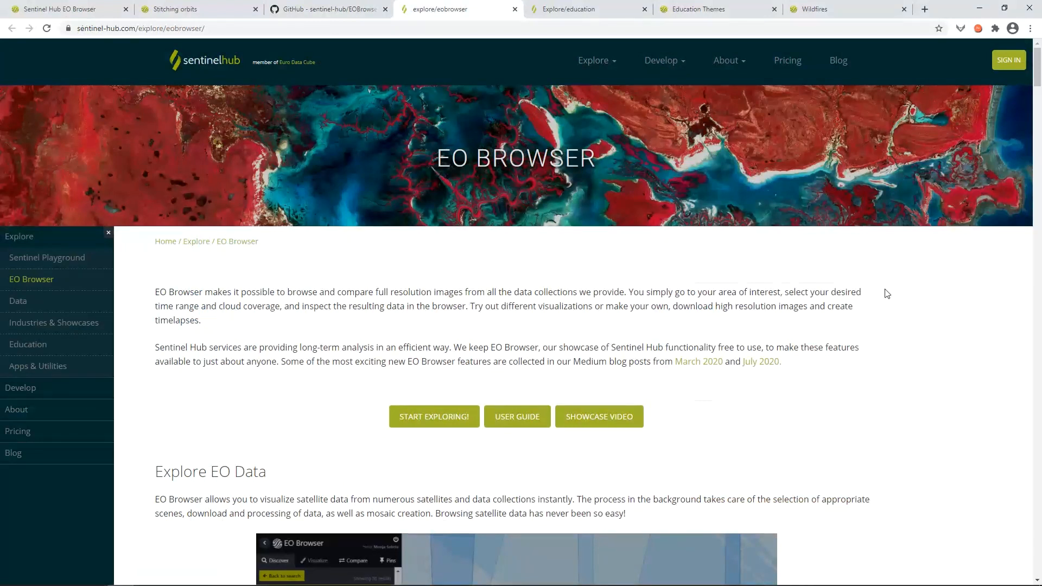
Read the EO Browser page down to its License section, then switch to the EO Browser app.
left_click_drag(1040, 84, 995, 517)
scroll(997, 520, "down", 4)
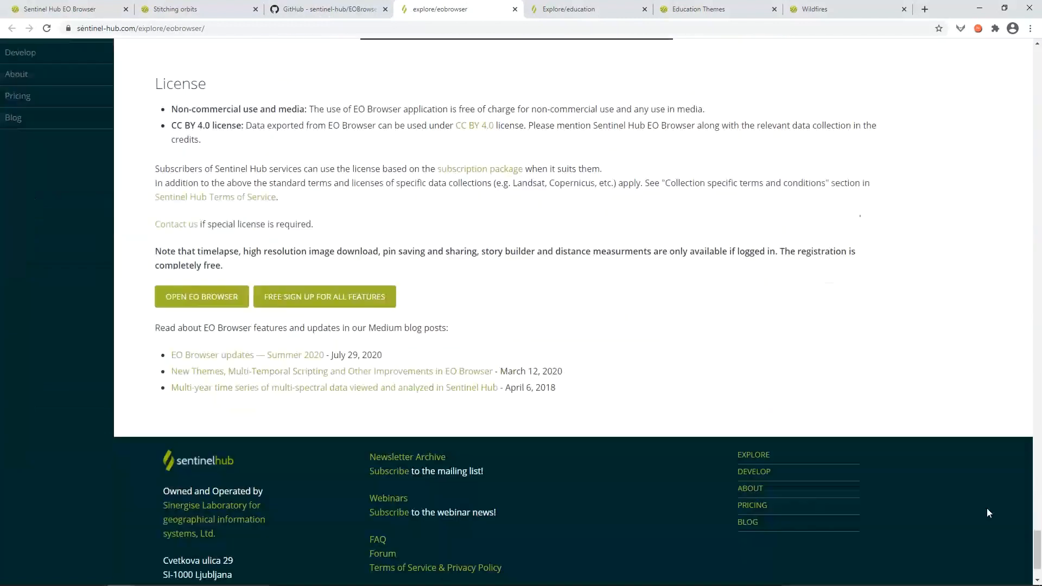
scroll(987, 508, "up", 2)
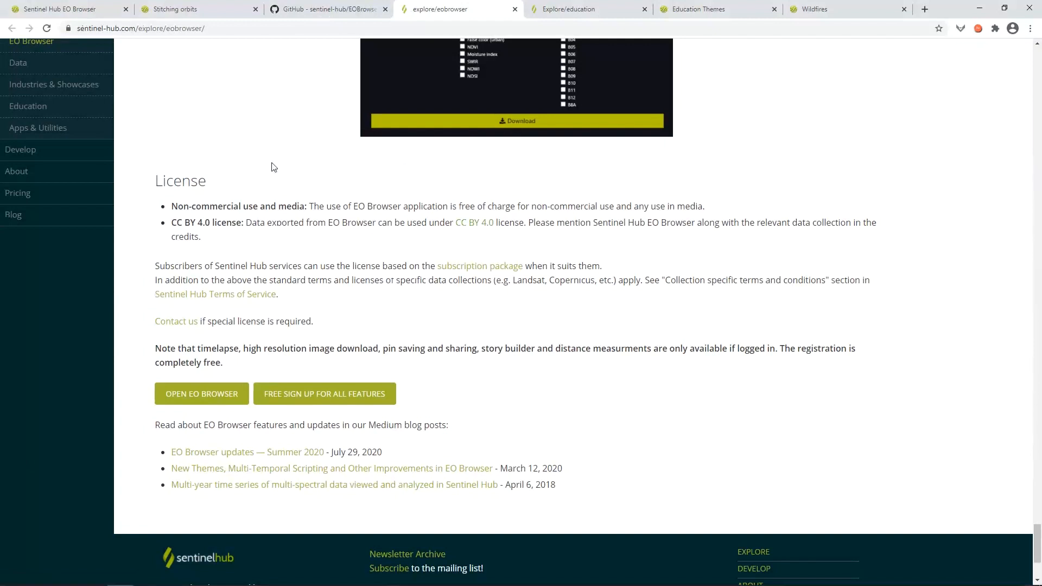
left_click(91, 6)
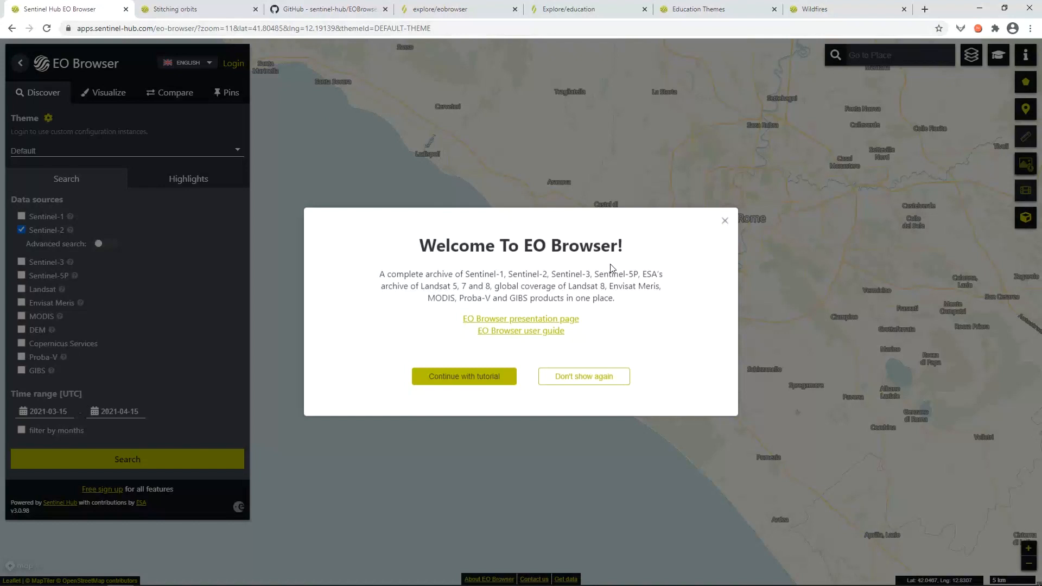
Dismiss the Welcome To EO Browser dialog and show the interface language choices.
left_click(726, 221)
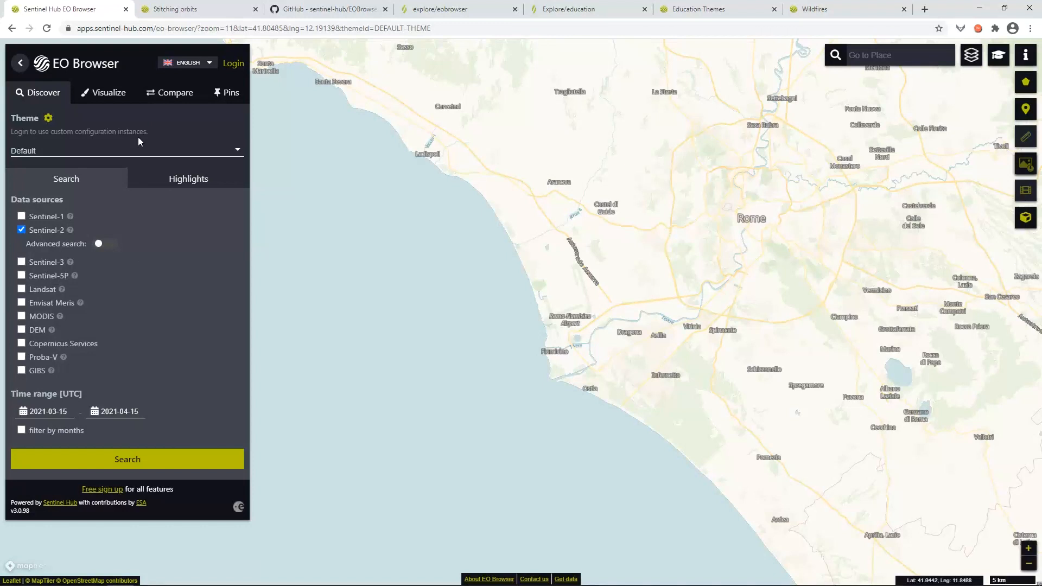
left_click(209, 64)
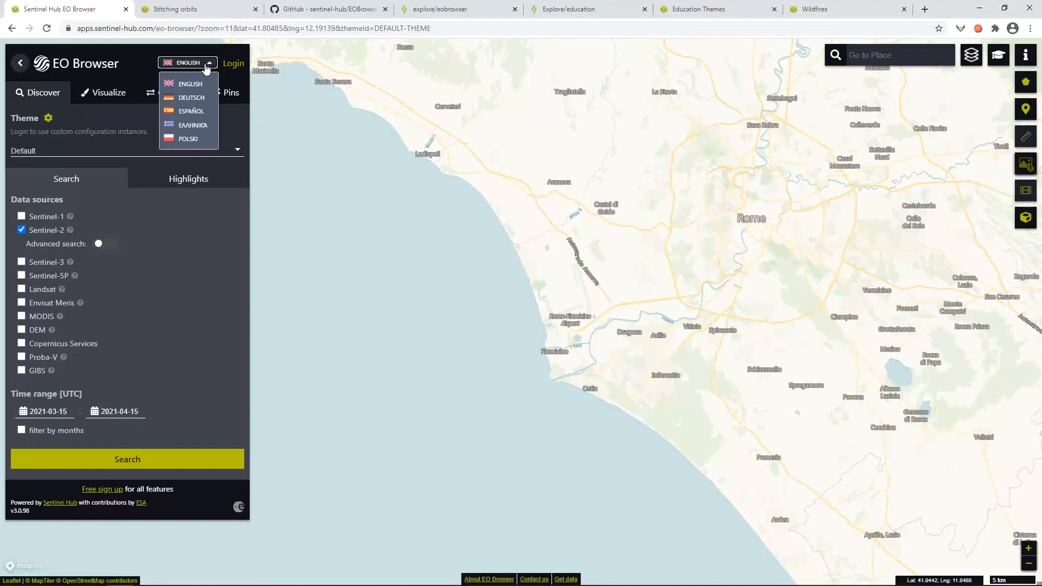
Keep English, centre the map on Lake Bracciano and the Civitavecchia coast, and add Landsat 8.
left_click(208, 66)
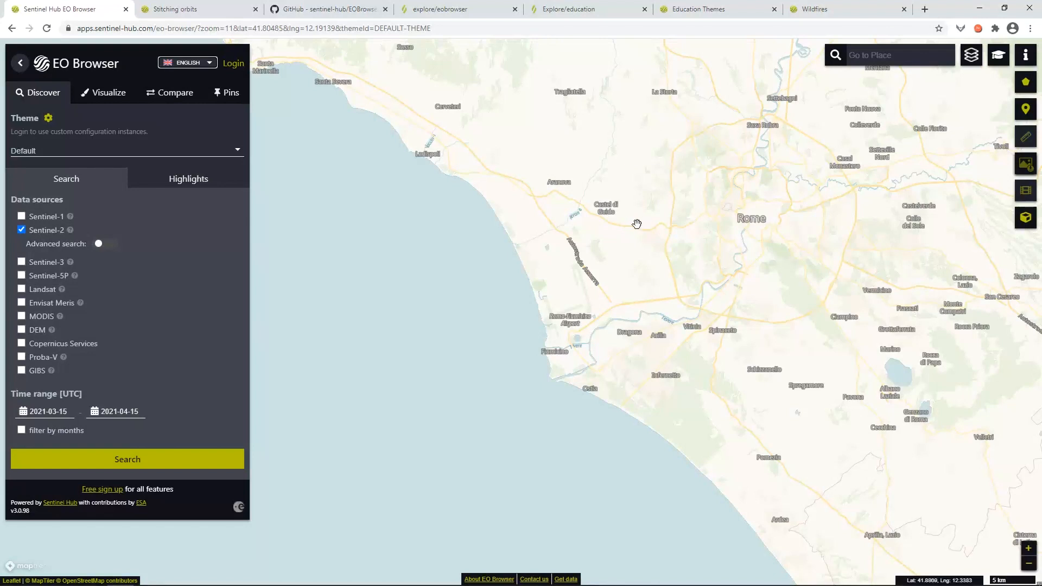
left_click_drag(629, 214, 535, 296)
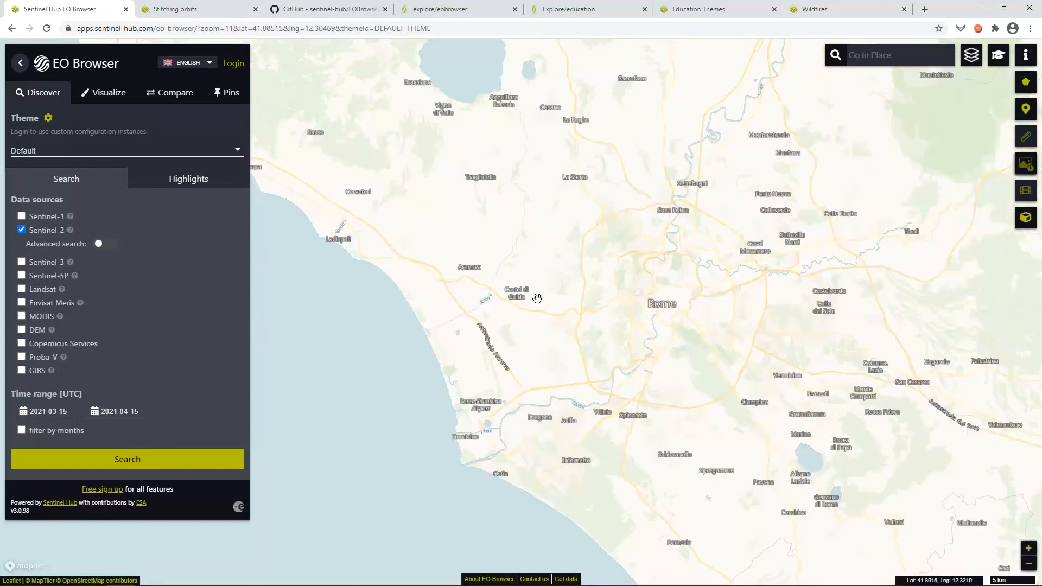
left_click_drag(542, 230, 686, 344)
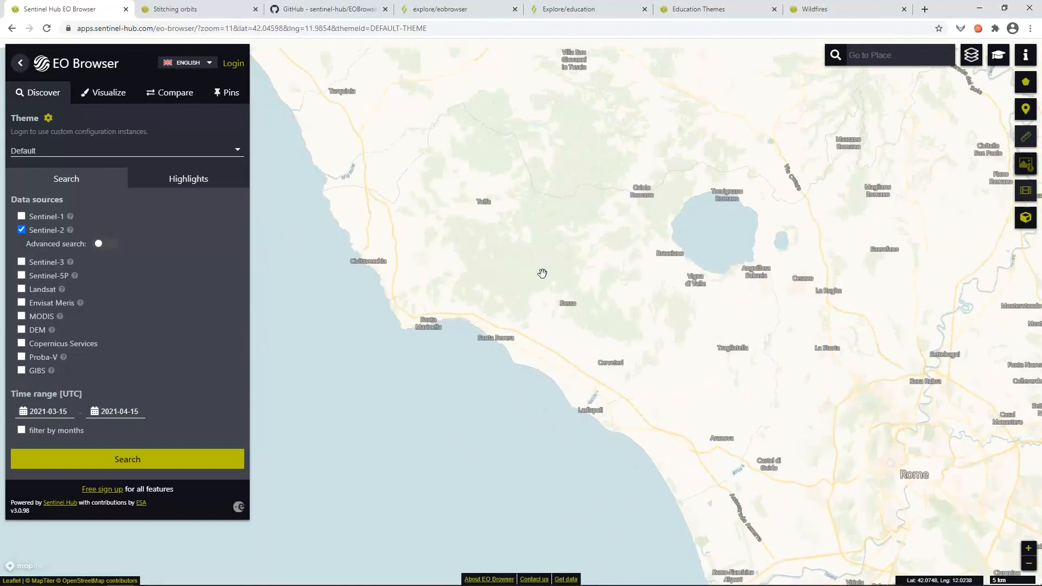
left_click_drag(425, 209, 458, 239)
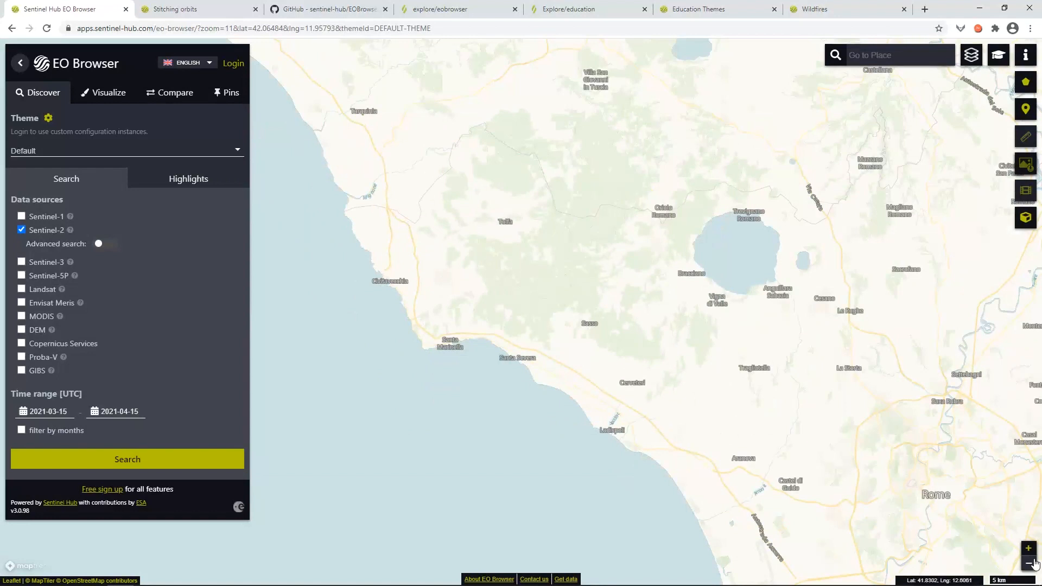
left_click(1029, 549)
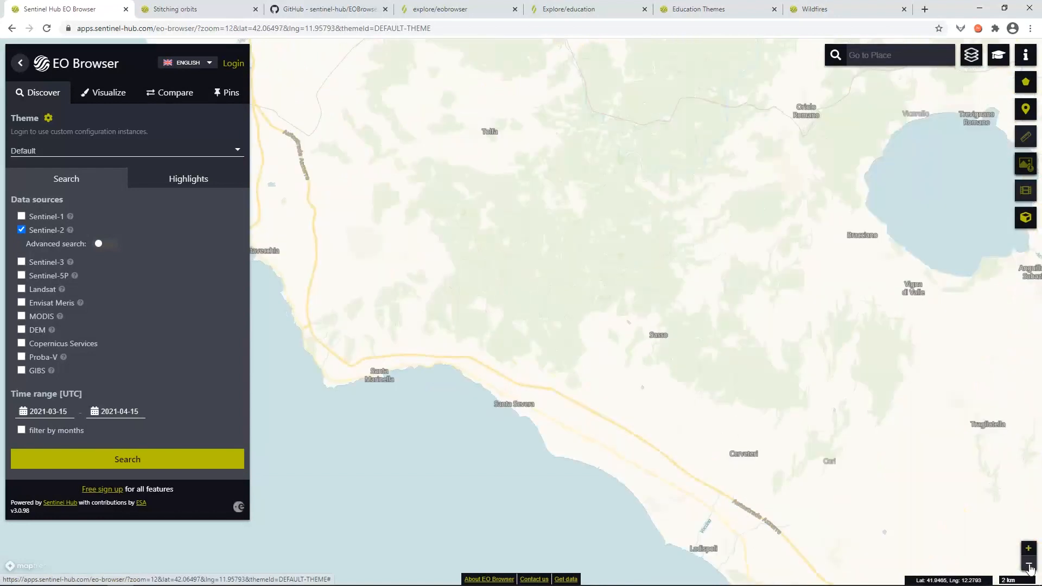
left_click(1028, 564)
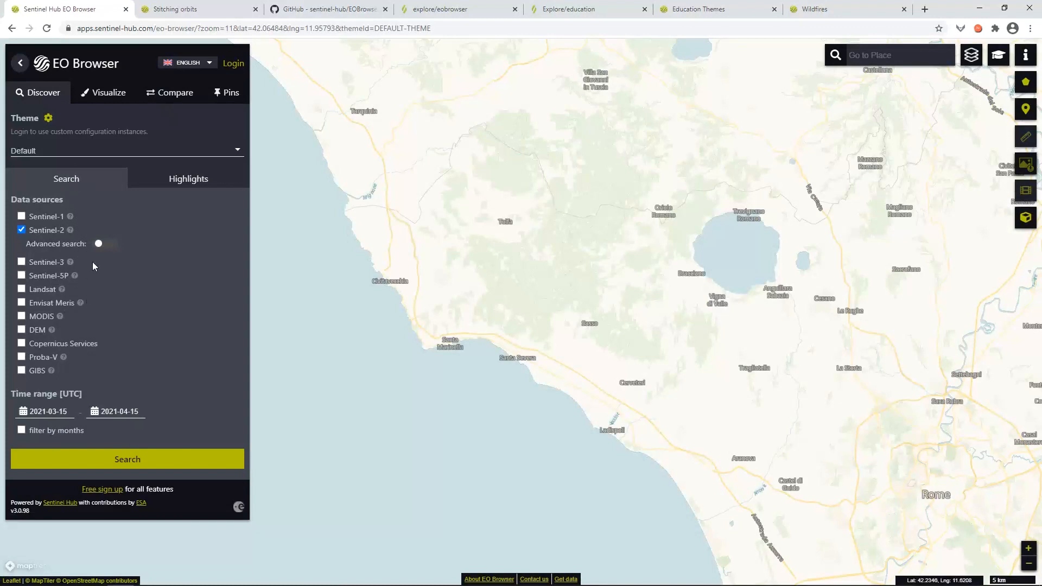
left_click(22, 290)
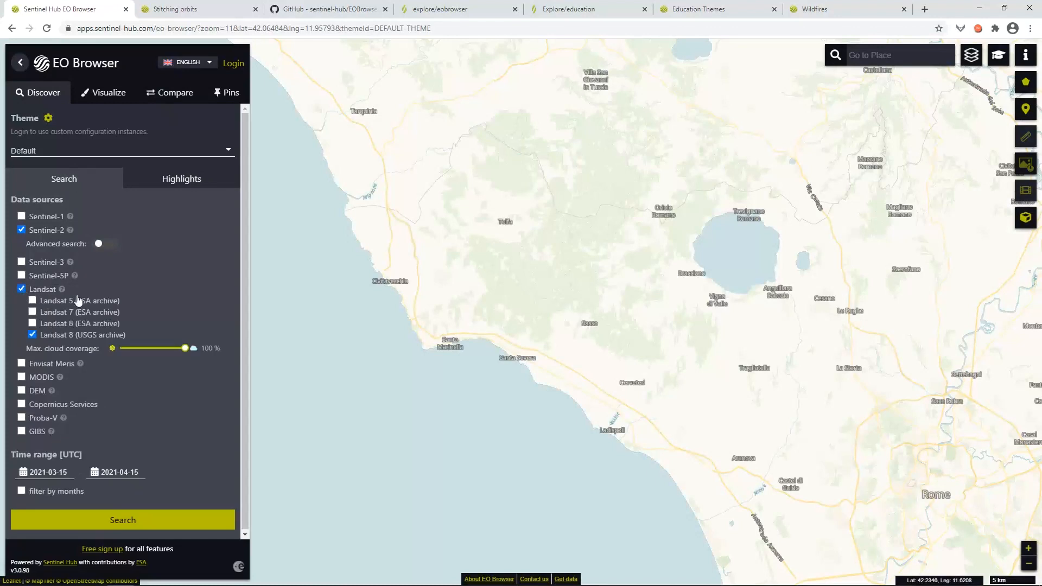
Drop Landsat and search only Sentinel-2 L2A with maximum cloud coverage at 50%.
left_click(21, 289)
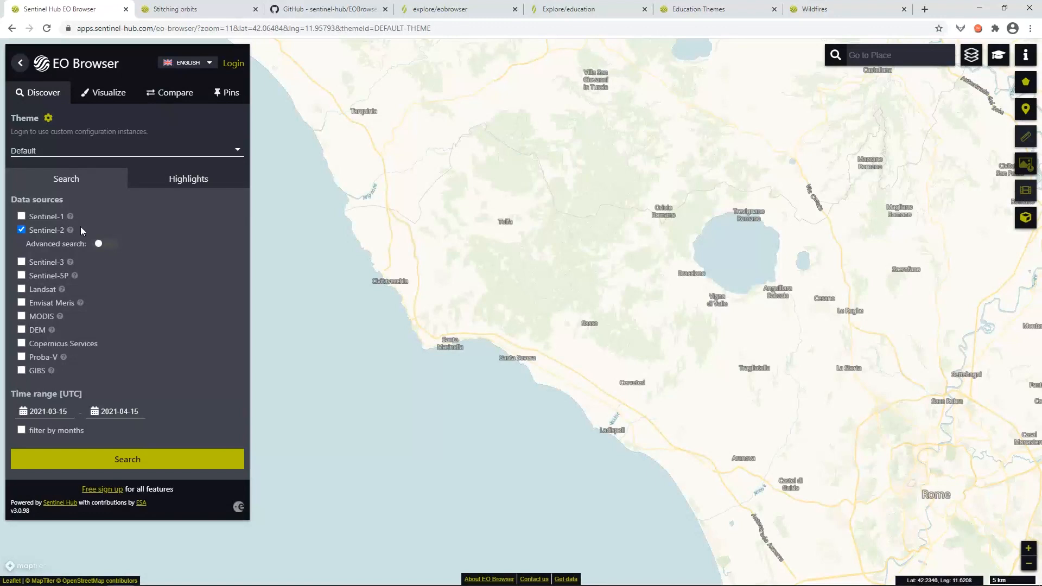
left_click(107, 245)
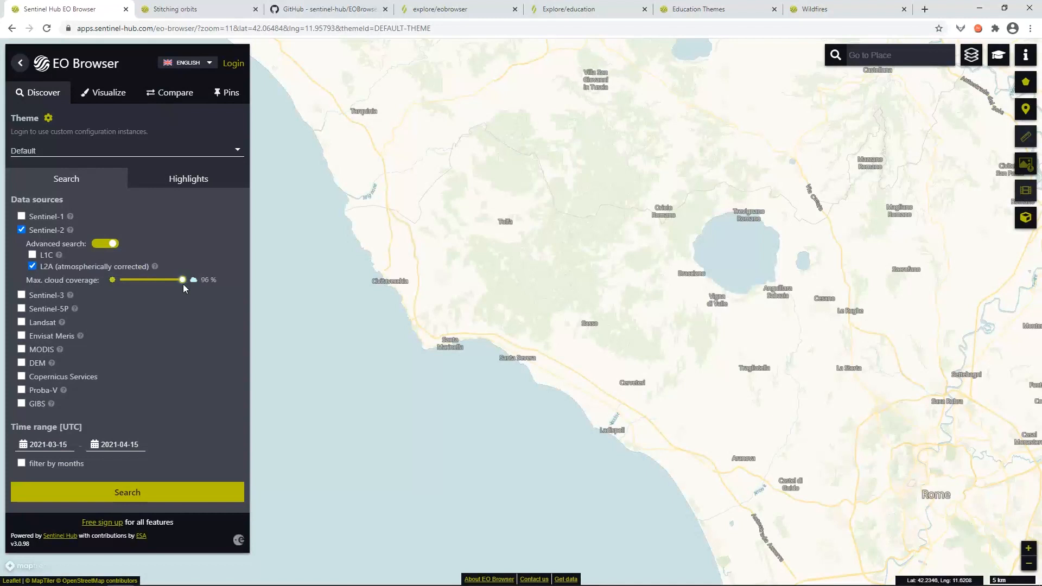
left_click_drag(176, 295, 152, 292)
left_click(21, 447)
Change the search start date to 2020-03-15.
scroll(137, 427, "down", 1)
left_click(146, 413)
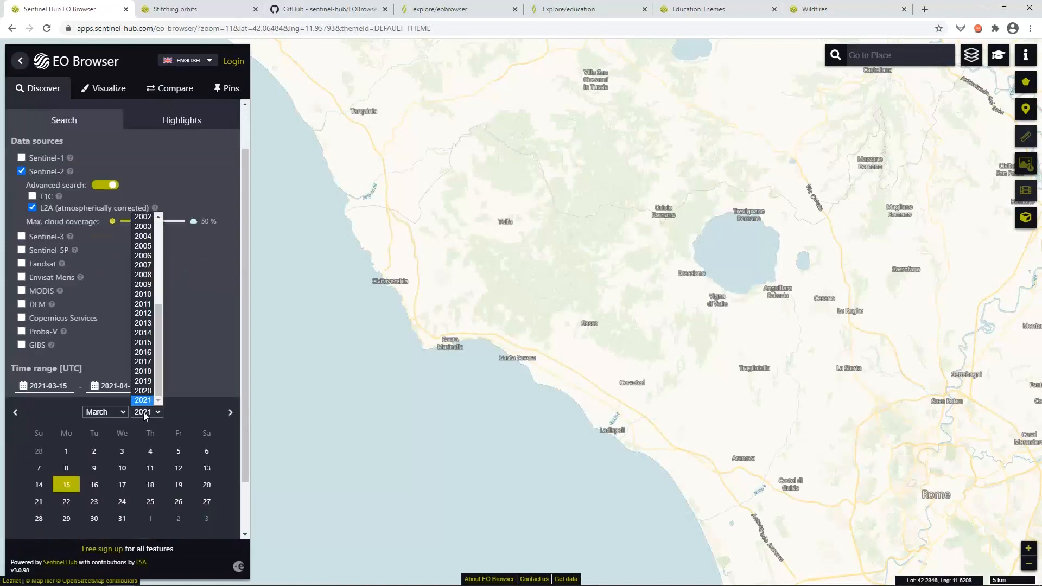
left_click(143, 391)
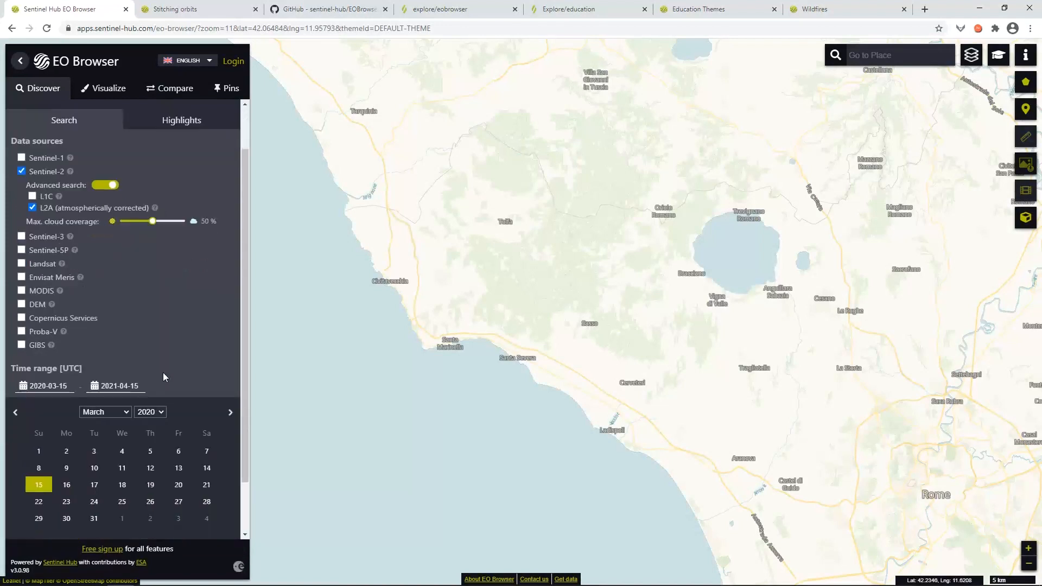
left_click(163, 377)
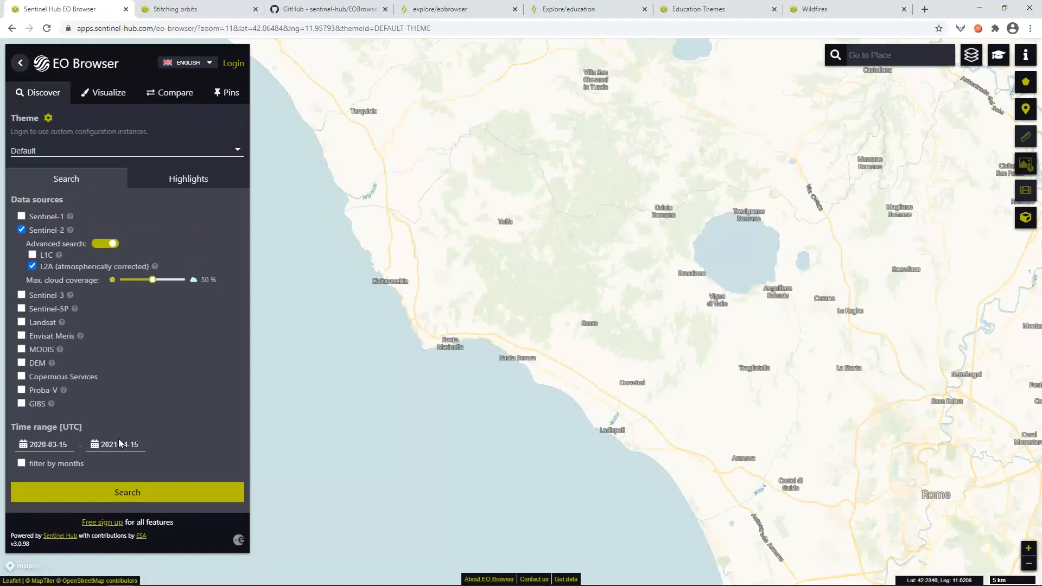
Filter by months, excluding January through June to keep only July–December.
left_click(22, 463)
left_click(30, 475)
left_click(63, 475)
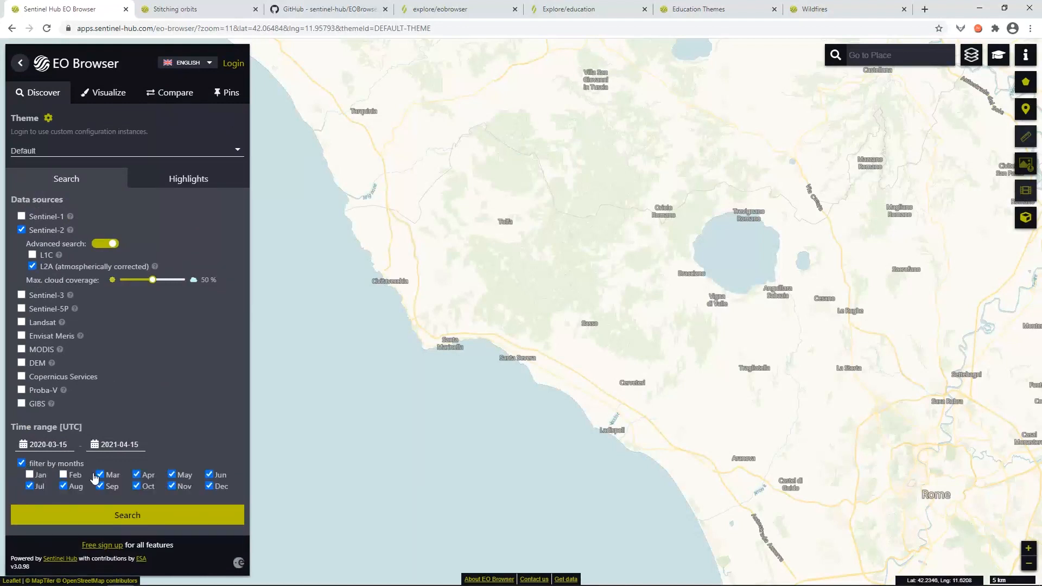
left_click(100, 475)
left_click(136, 474)
left_click(172, 474)
left_click(209, 474)
left_click(128, 521)
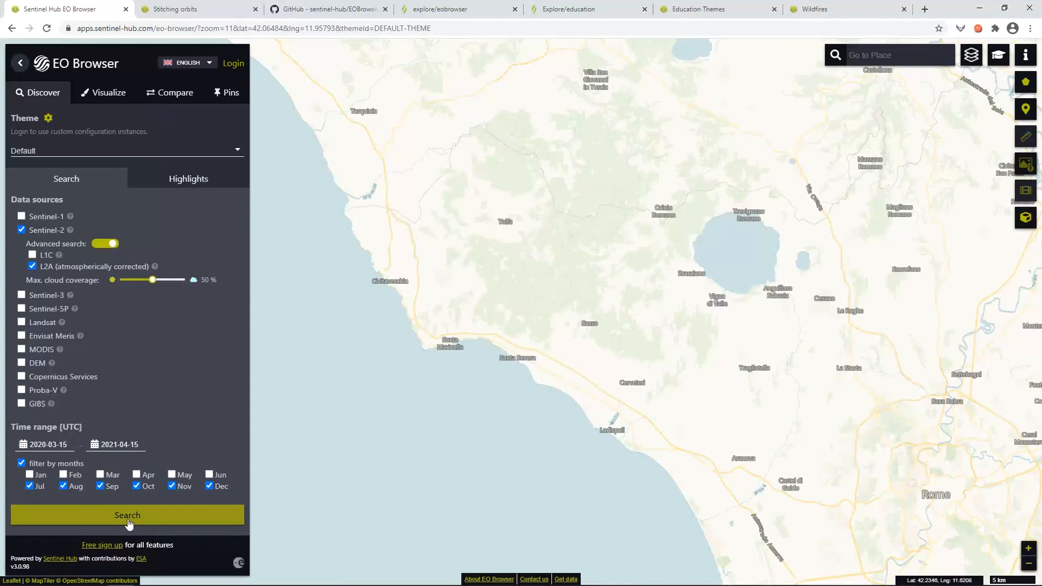
Run the search and check the second result's acquisition date and sensing time.
left_click(128, 521)
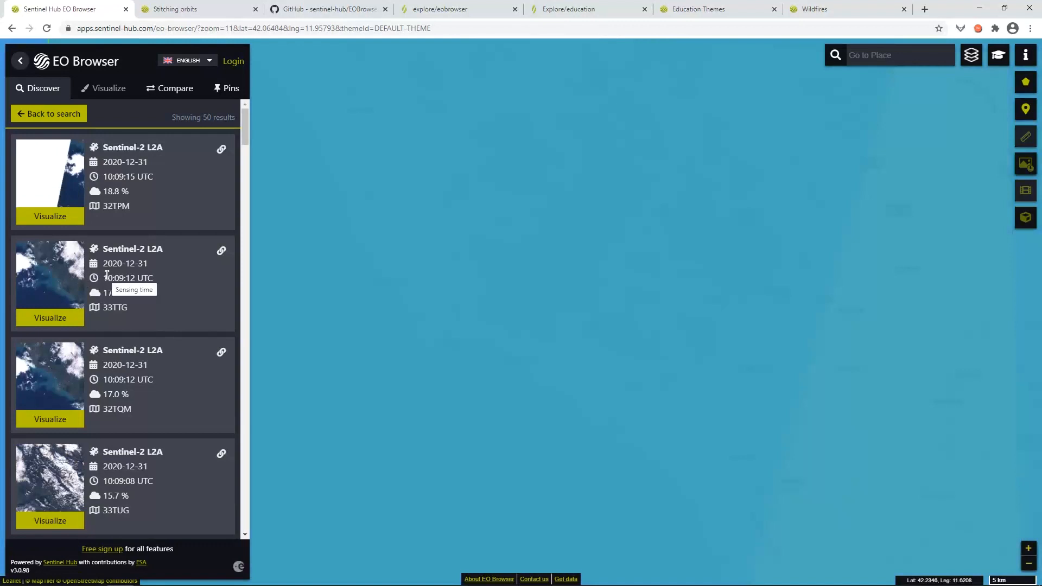
left_click_drag(105, 268, 135, 265)
left_click_drag(155, 279, 103, 294)
scroll(354, 320, "down", 2)
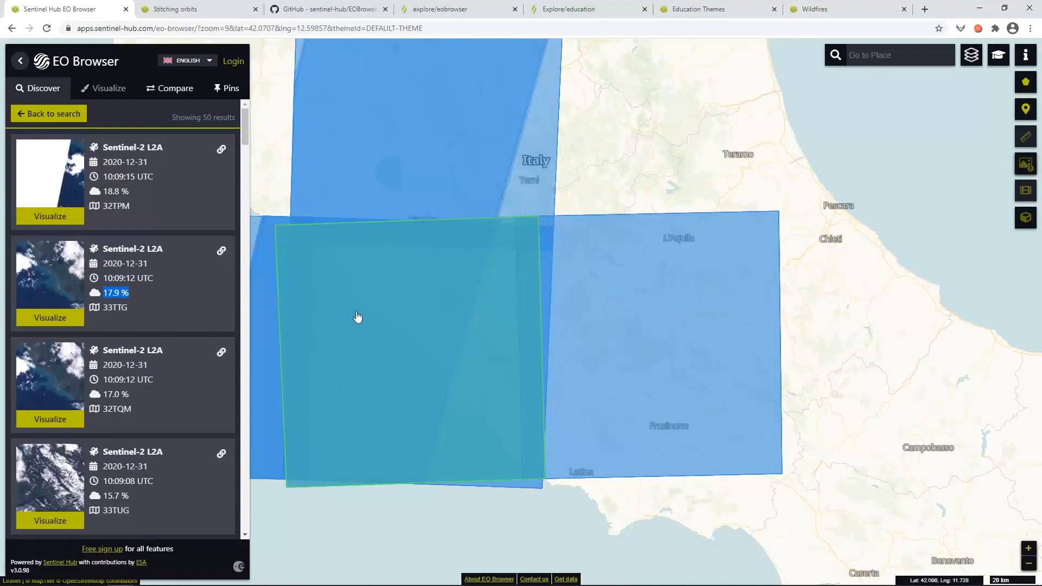
left_click(354, 331)
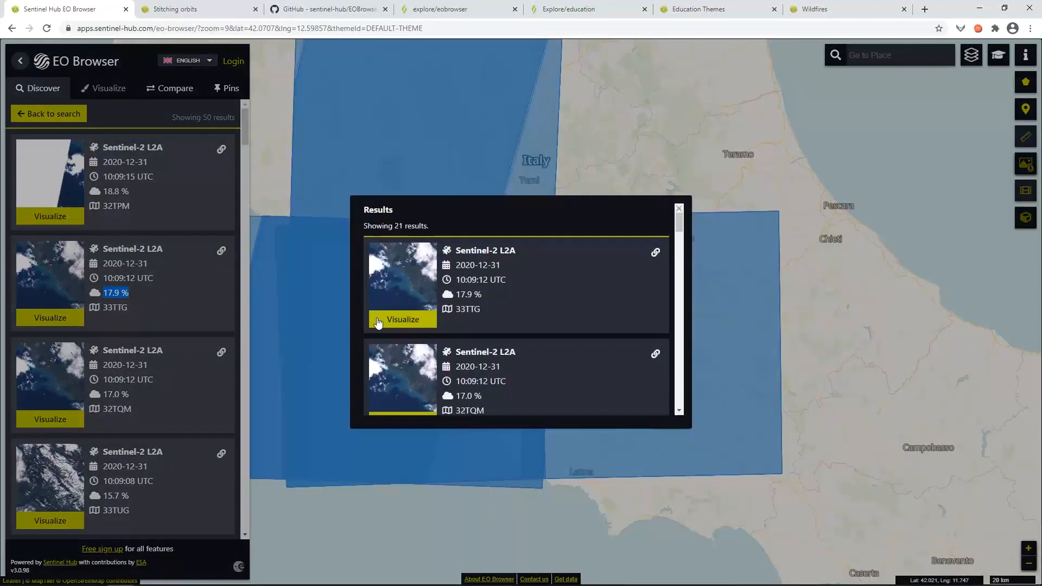
scroll(472, 283, "down", 1)
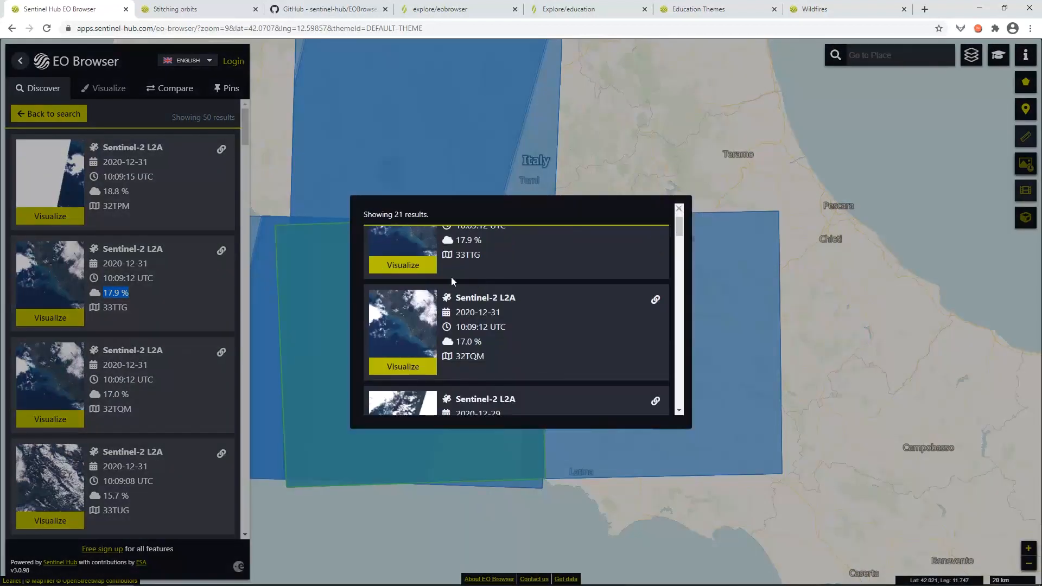
scroll(460, 293, "down", 1)
scroll(461, 301, "down", 3)
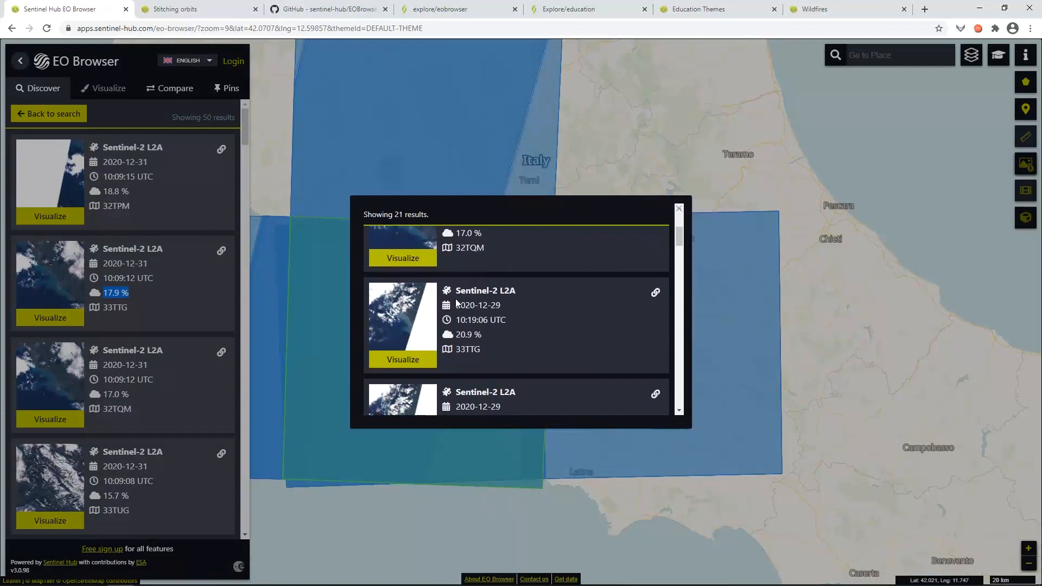
scroll(478, 301, "down", 4)
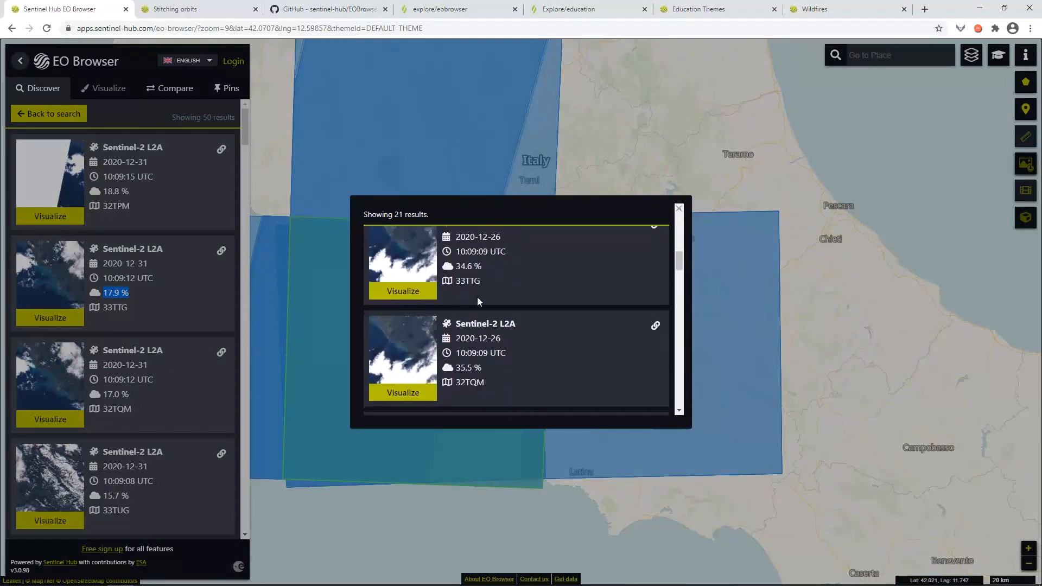
scroll(477, 301, "down", 1)
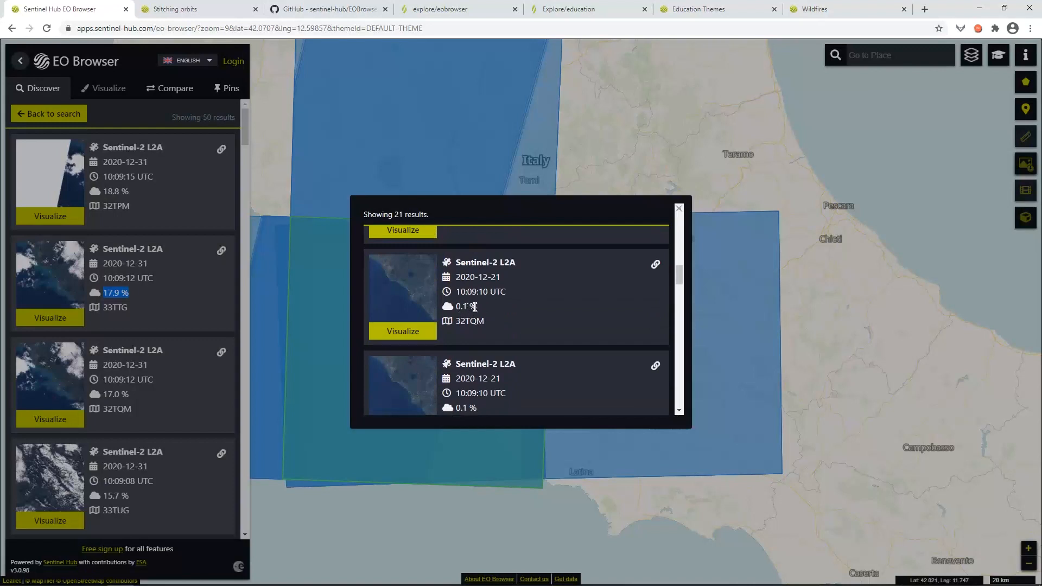
left_click(407, 333)
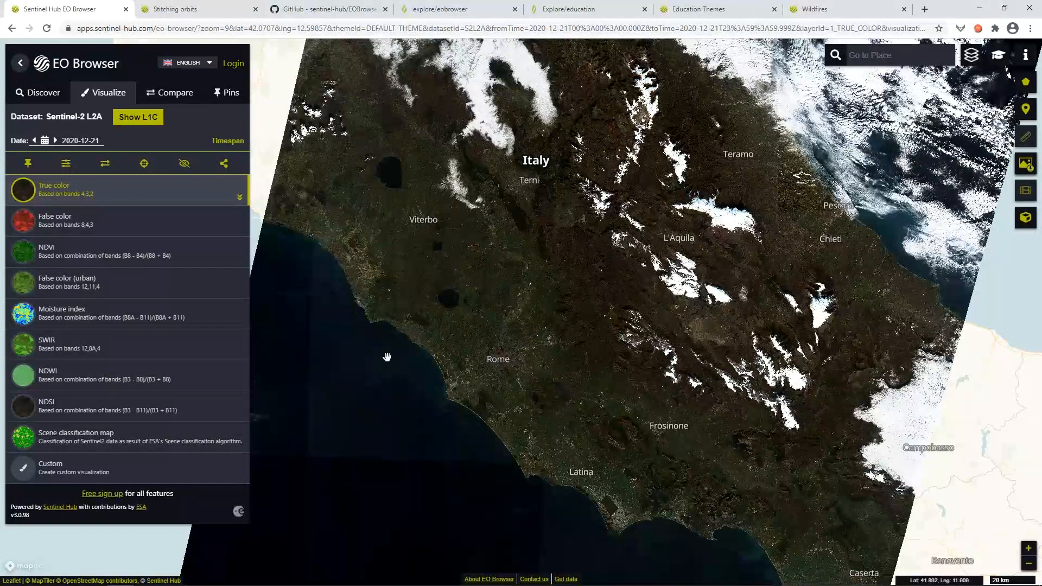
Zoom into the Rome area and hide the place-name labels on the map.
scroll(388, 353, "up", 1)
scroll(475, 323, "up", 1)
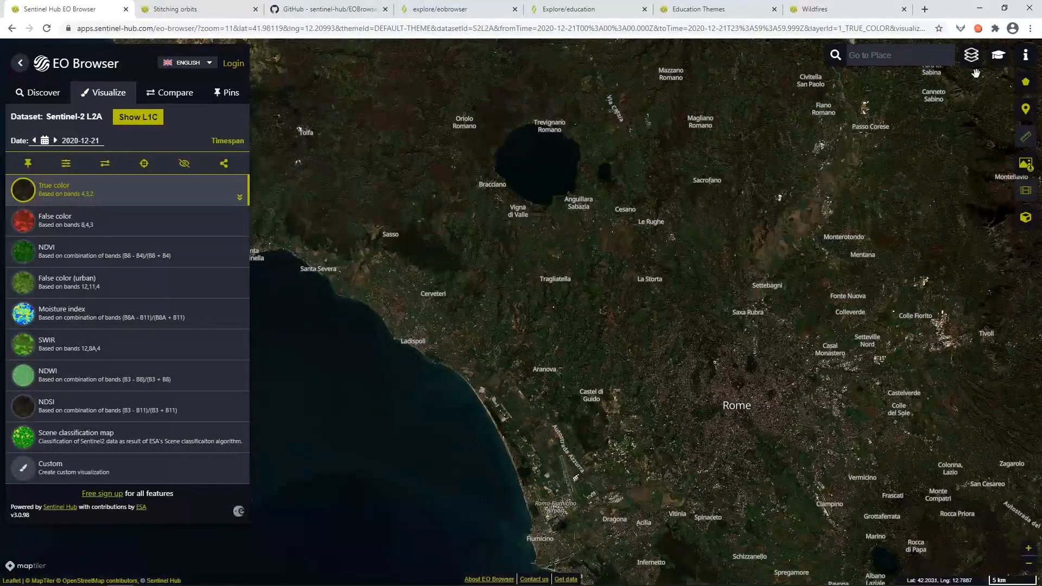
mouse_move(971, 69)
left_click(928, 81)
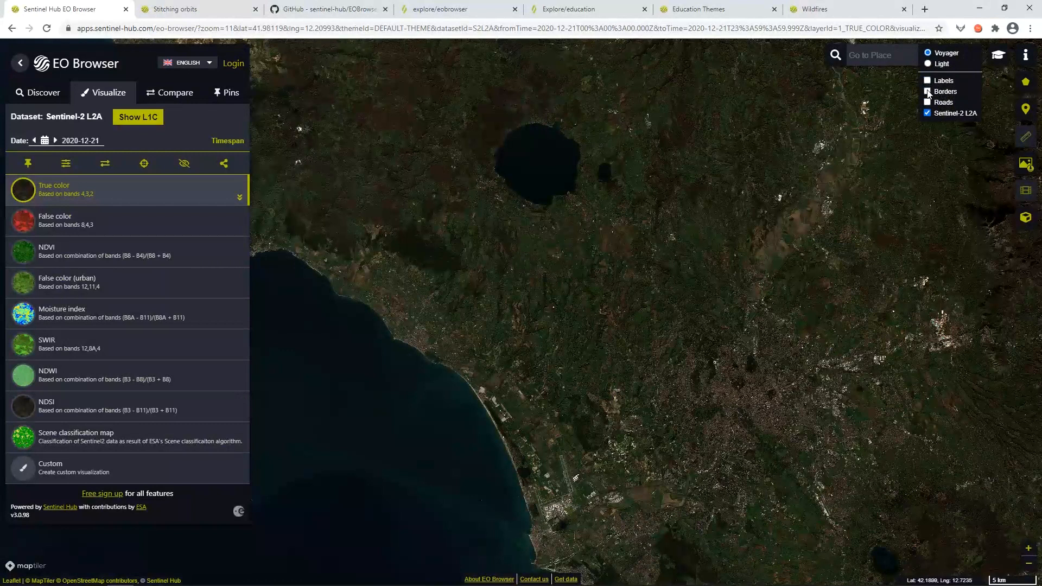
Try the borders, roads and imagery toggles, ending with only labels over the 2020-12-21 true color image.
left_click(928, 92)
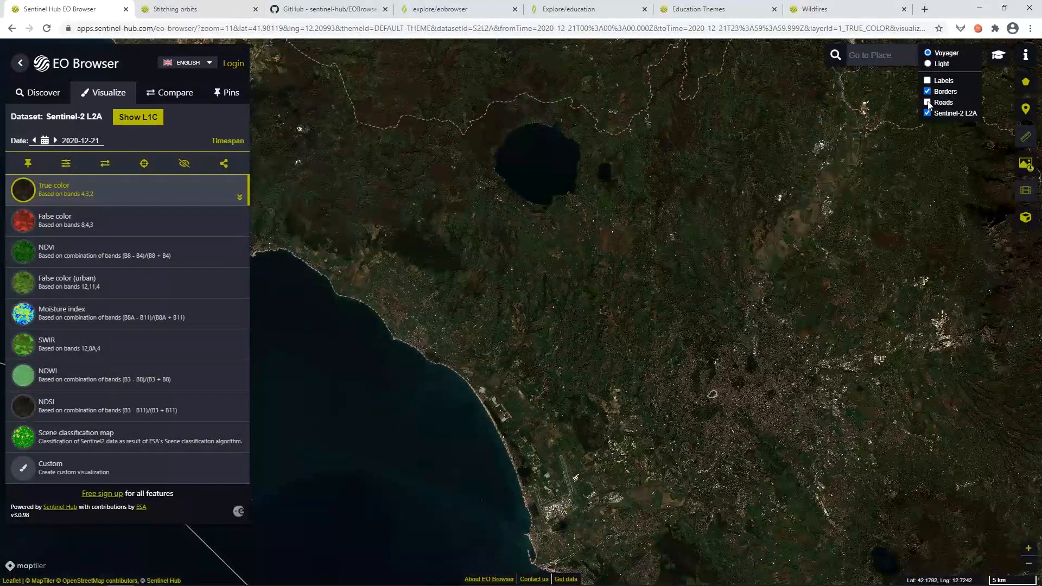
left_click(928, 102)
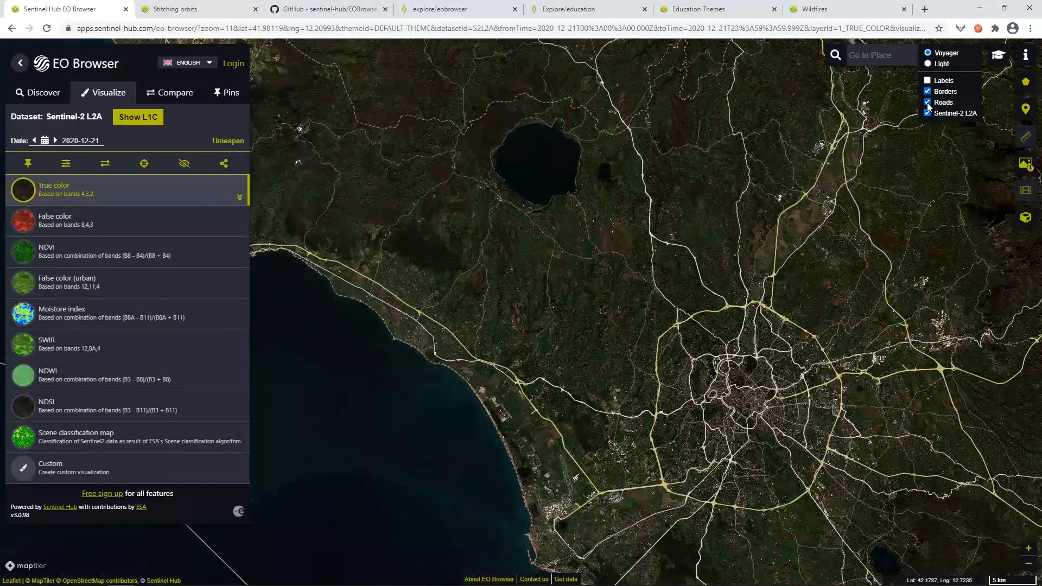
left_click(928, 113)
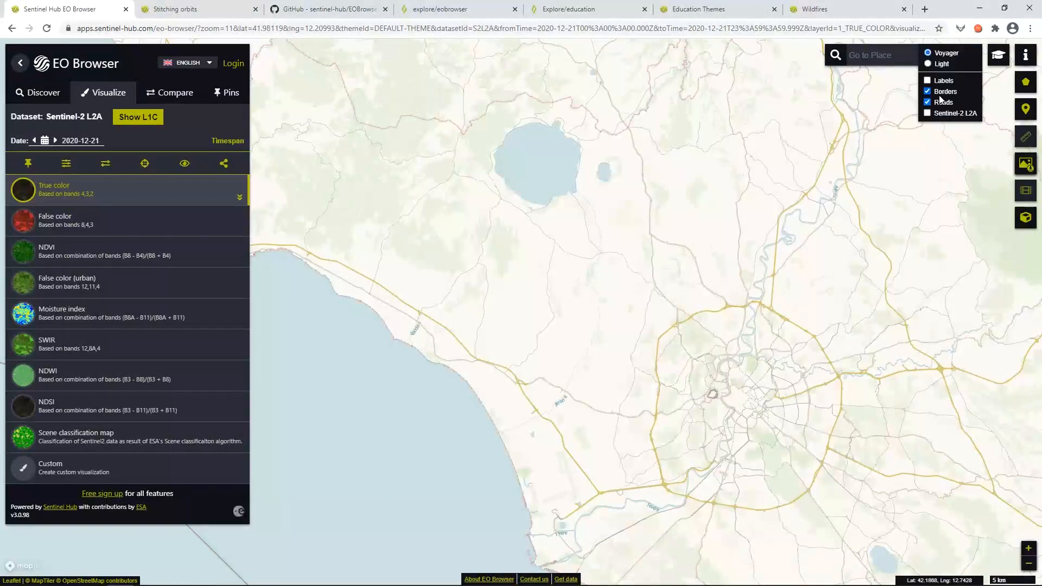
left_click(928, 114)
left_click(928, 102)
left_click(928, 92)
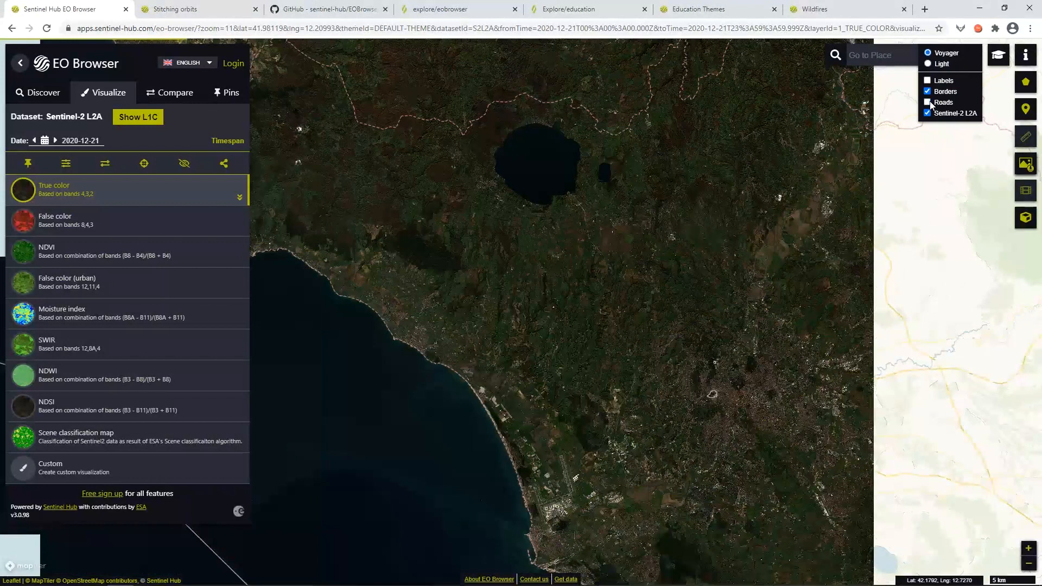
left_click(929, 81)
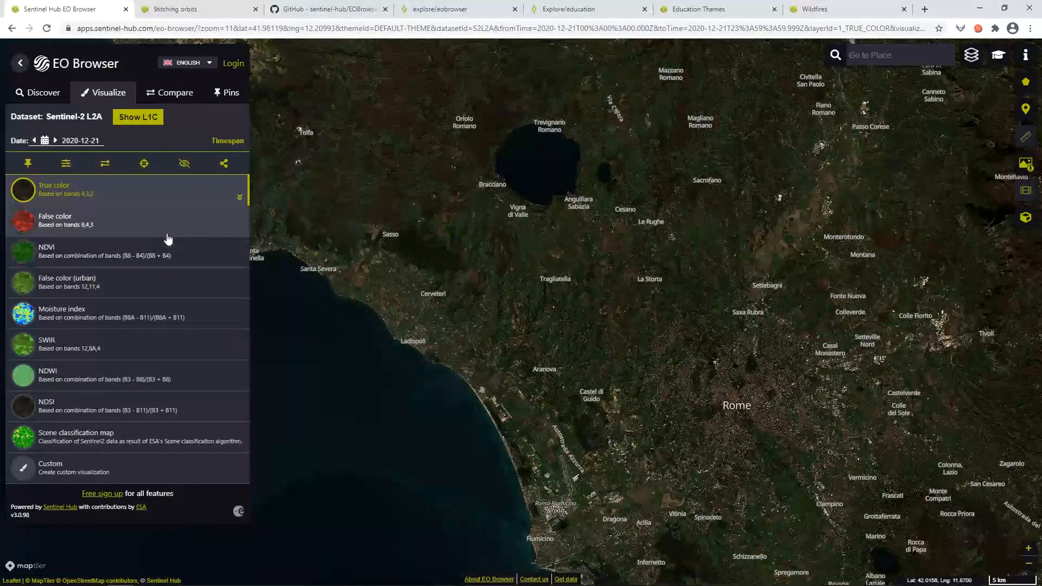
Show the 2020-12-21 Rome scene in the False color (bands 8,4,3) visualization.
left_click(87, 223)
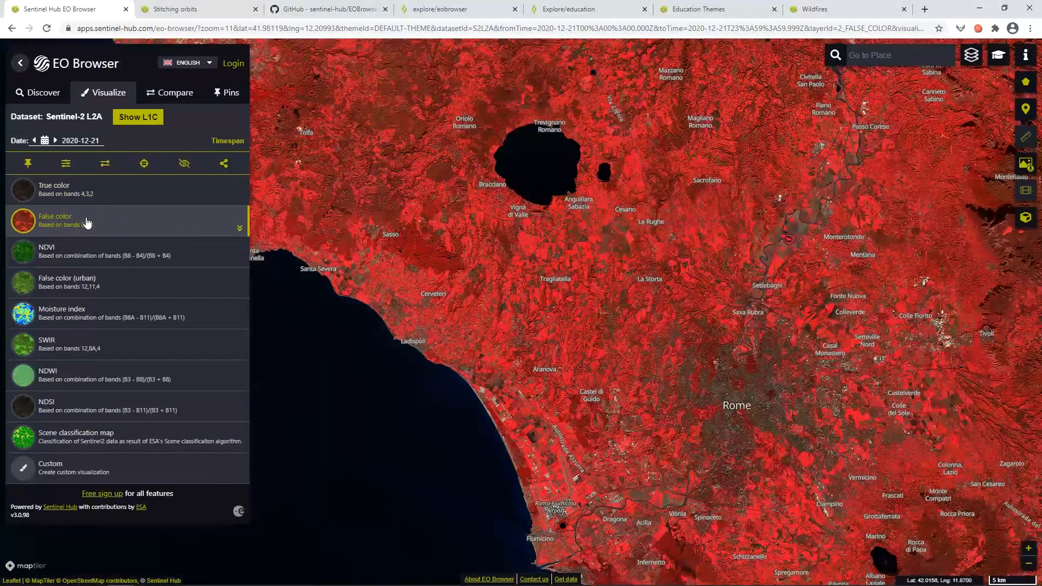
Read the False color description, then display the Rome scene as NDVI.
left_click(239, 229)
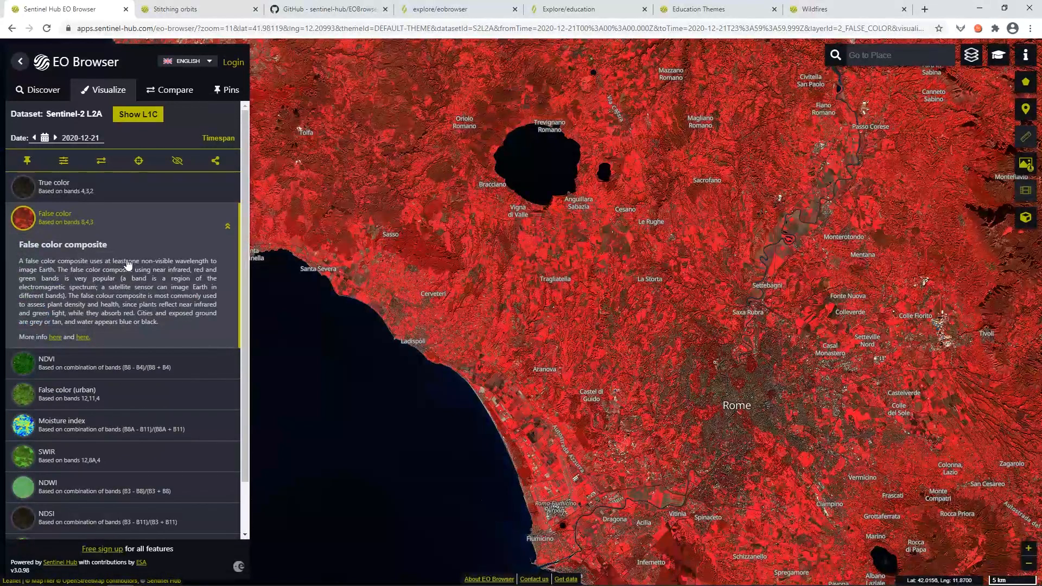
left_click(226, 231)
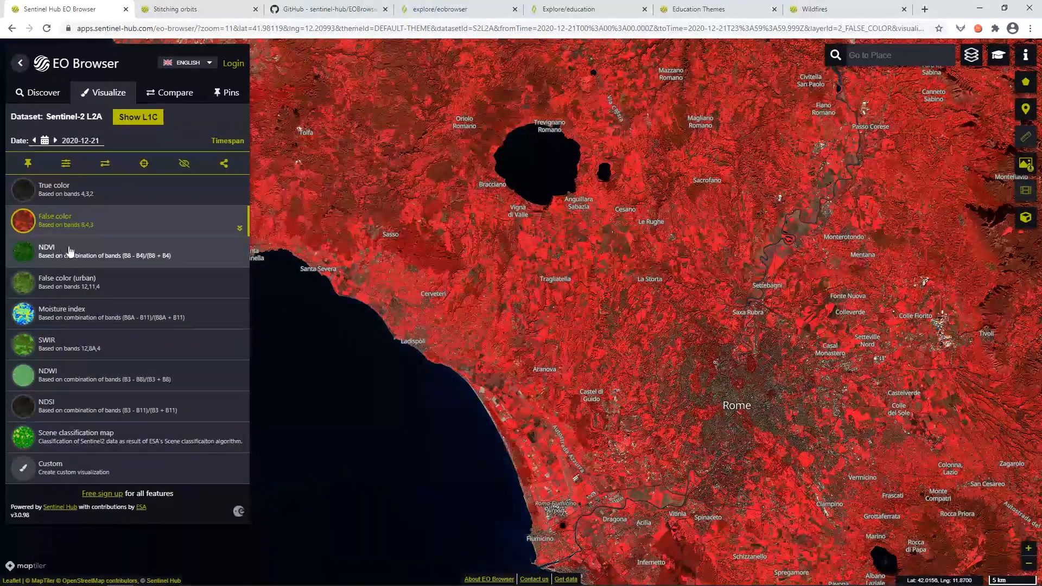
left_click(85, 258)
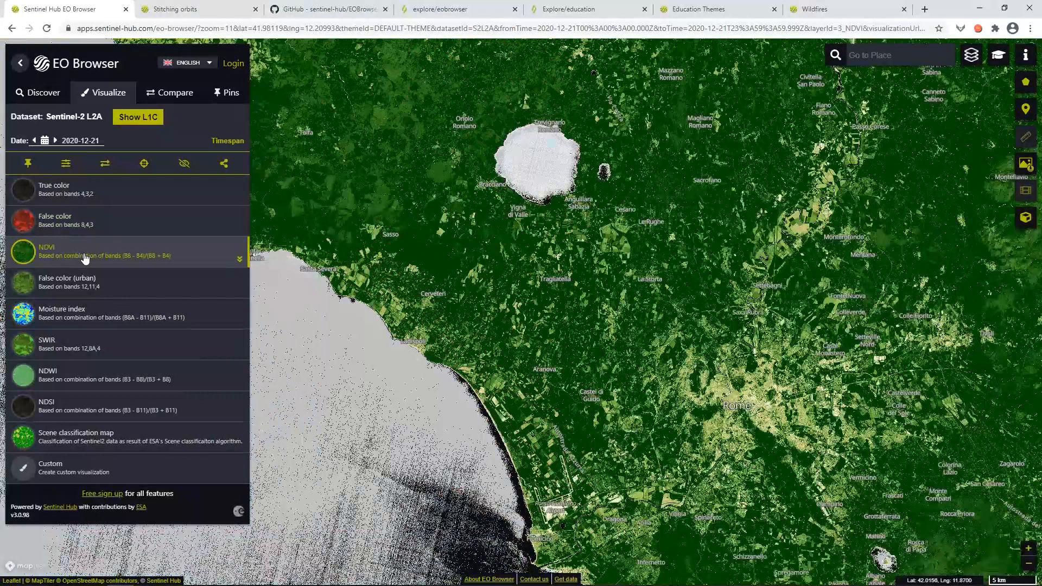
left_click(240, 261)
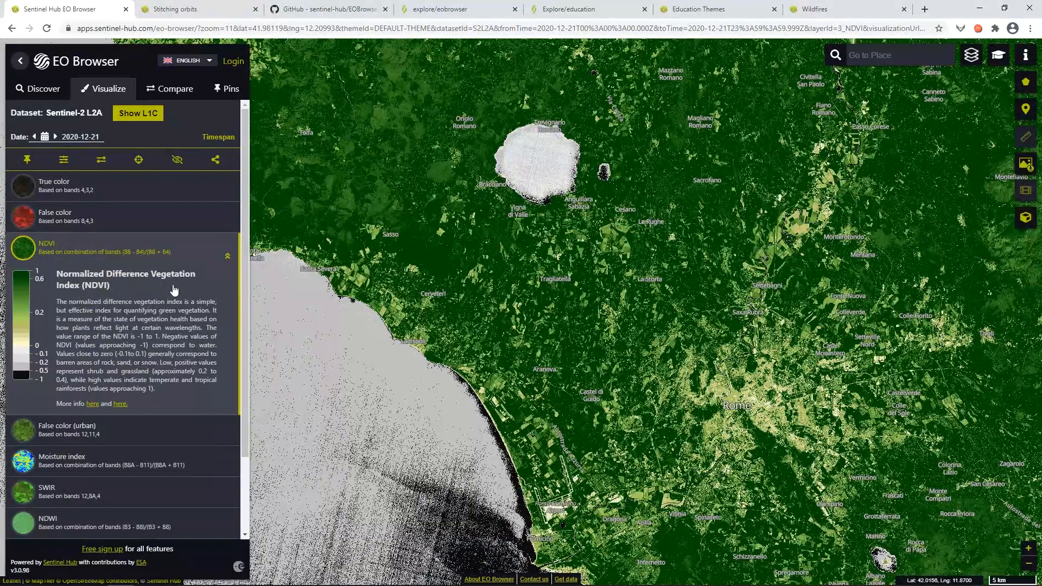
left_click(228, 257)
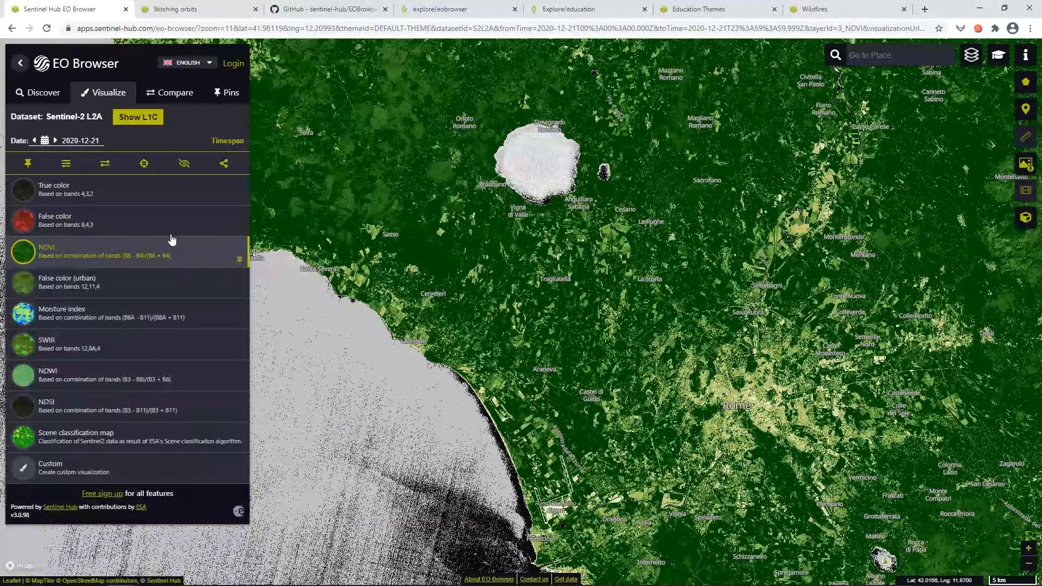
left_click(66, 164)
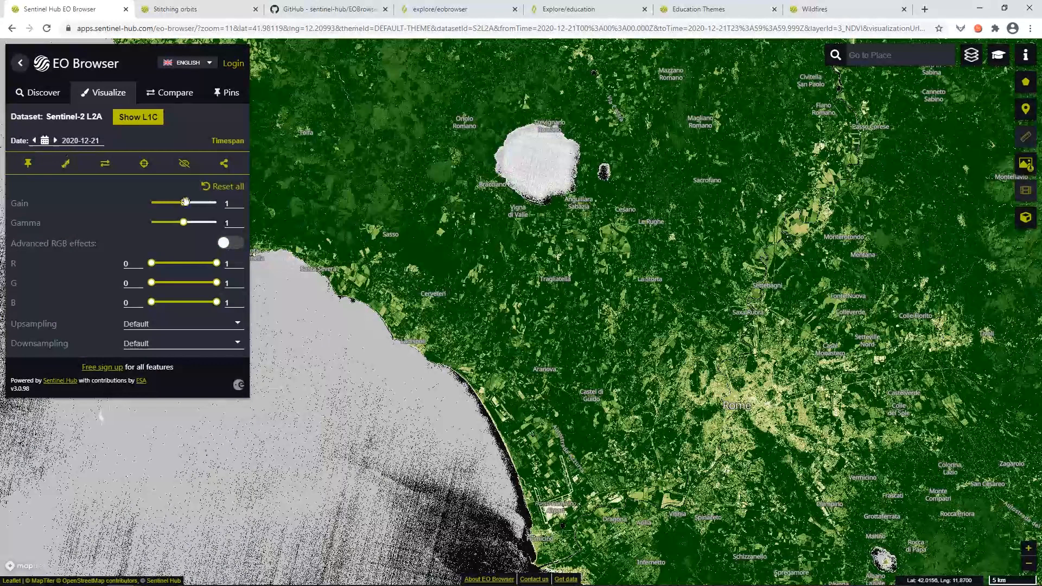
left_click_drag(184, 202, 185, 202)
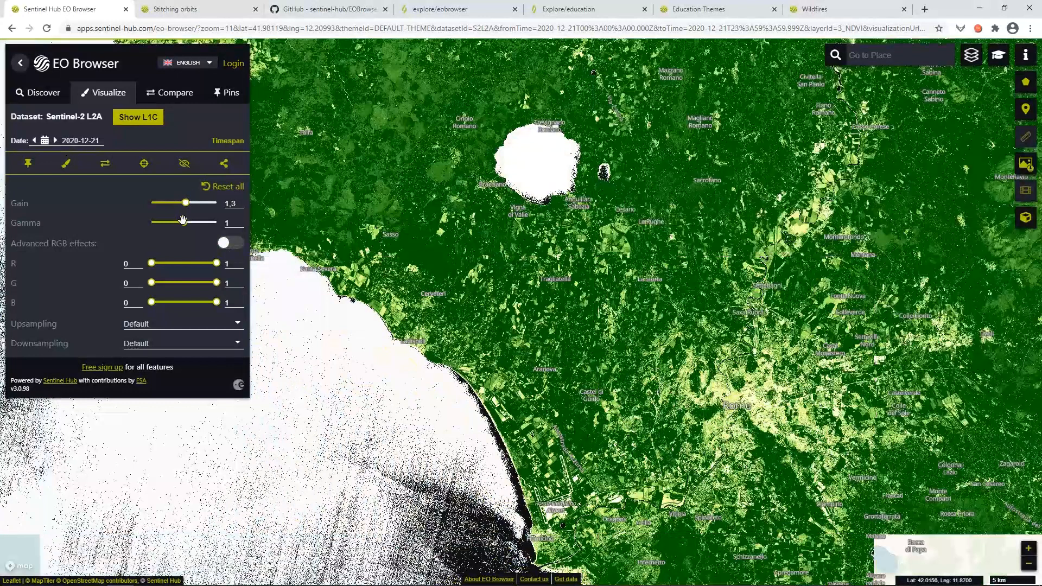
left_click_drag(184, 222, 183, 222)
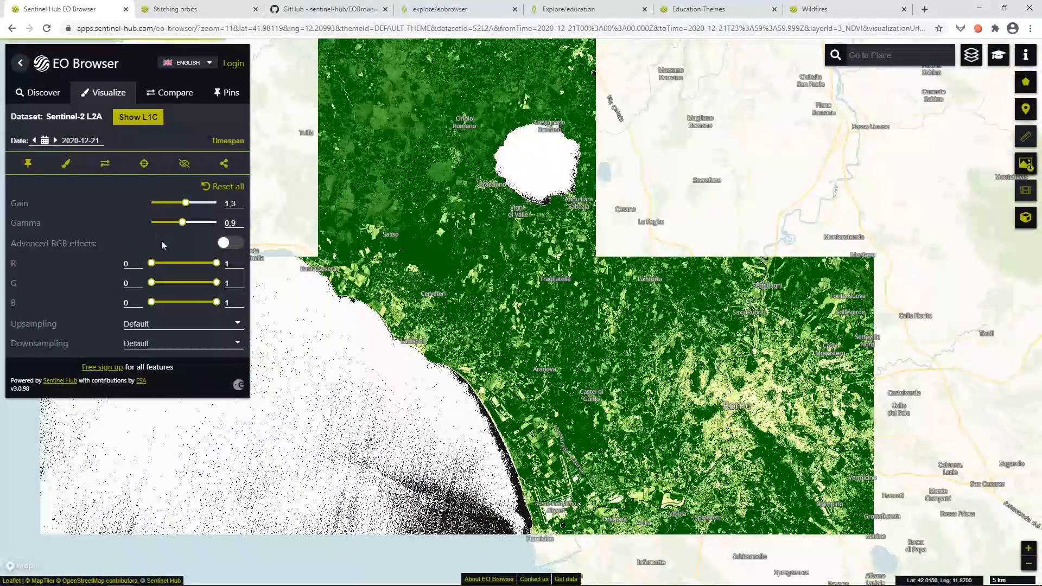
left_click(222, 188)
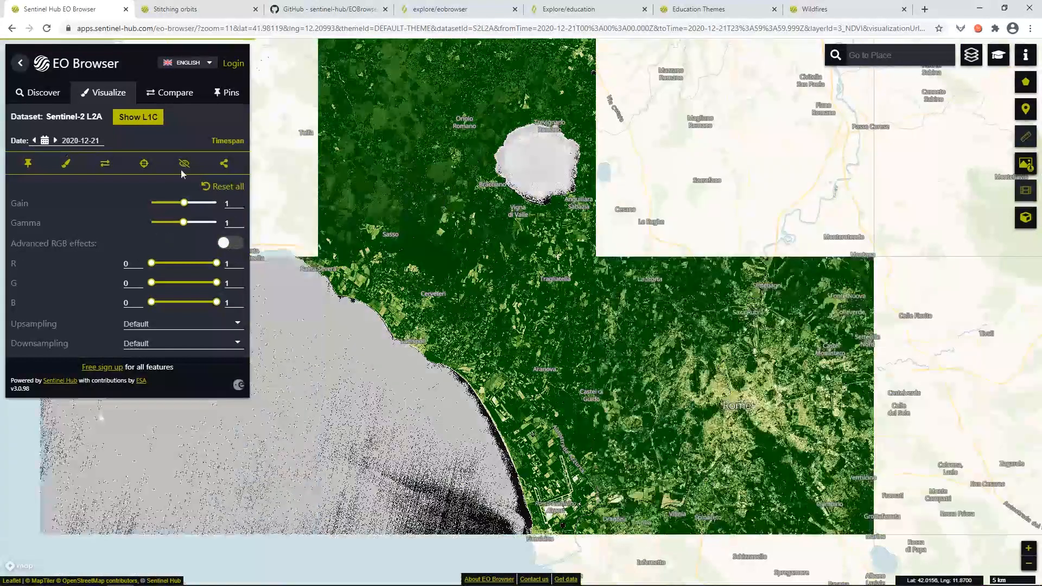
left_click(67, 165)
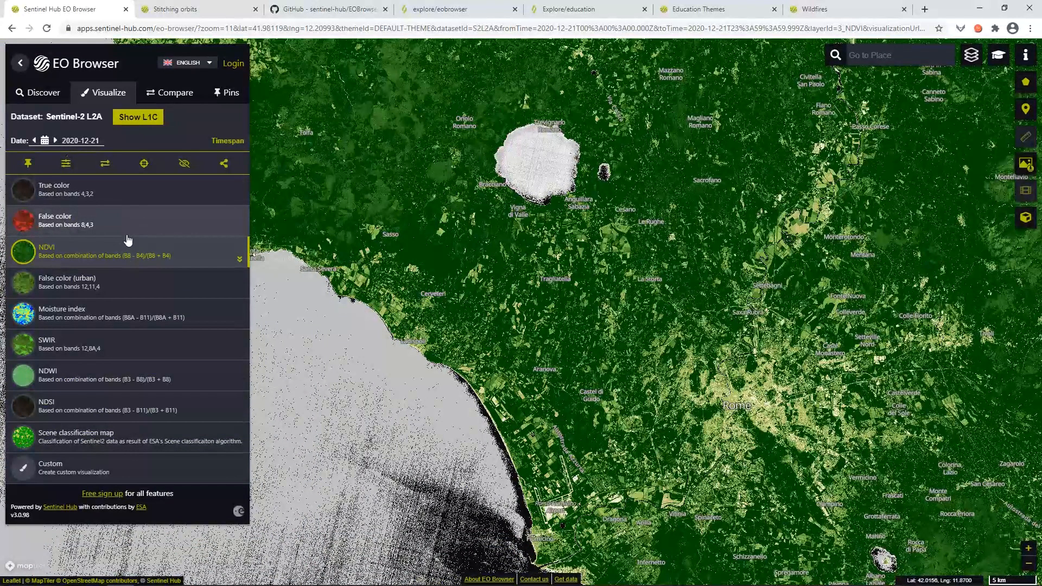
Step the date back to 2020-12-19, check available dates, then view the Stitching orbits example.
left_click(34, 141)
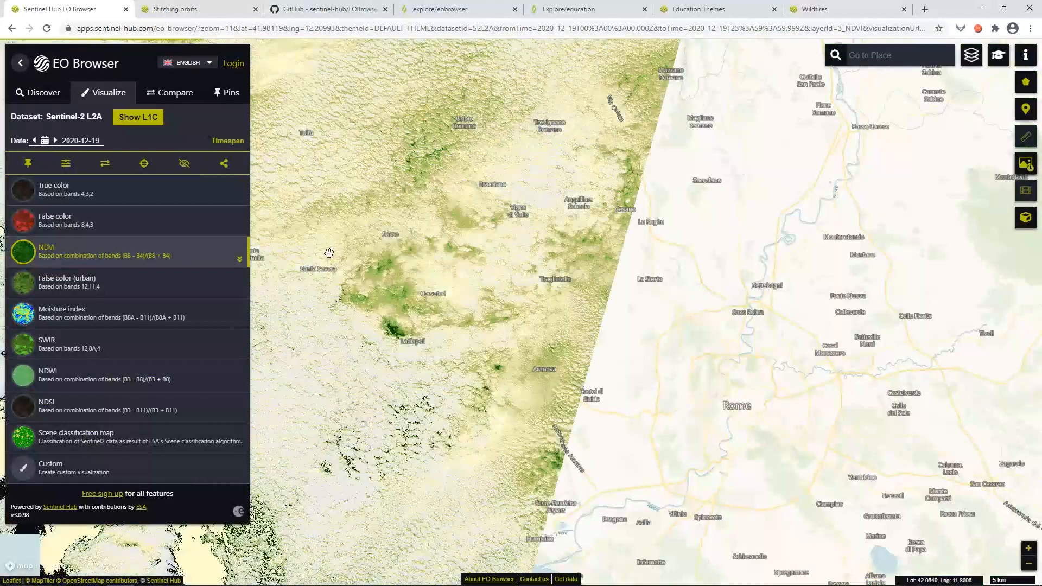
left_click(45, 142)
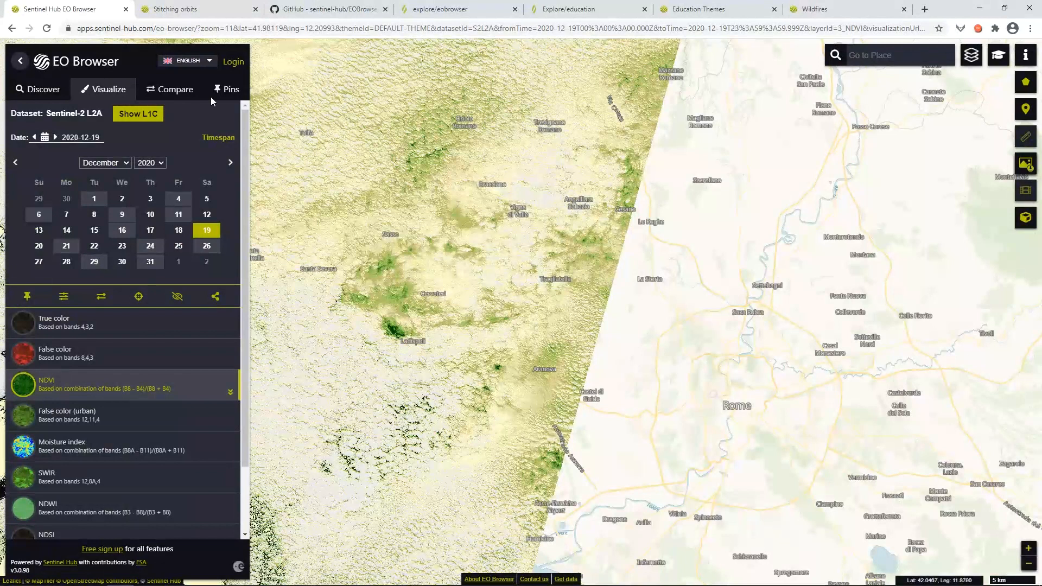
left_click(197, 5)
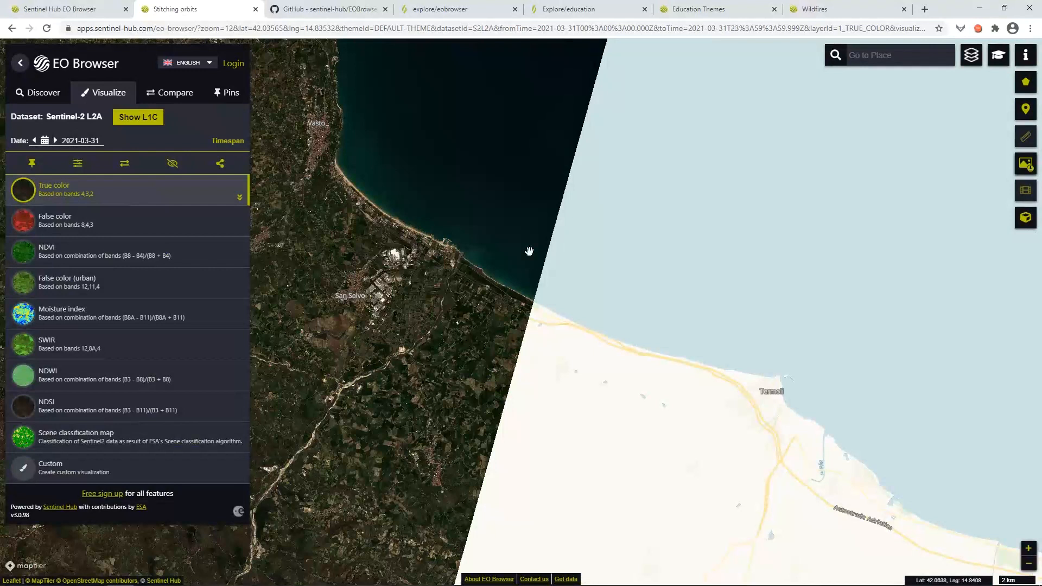
Try a 2021-03-16 to 2021-03-31 timespan, then revert to single date and zoom on San Salvo.
left_click(228, 143)
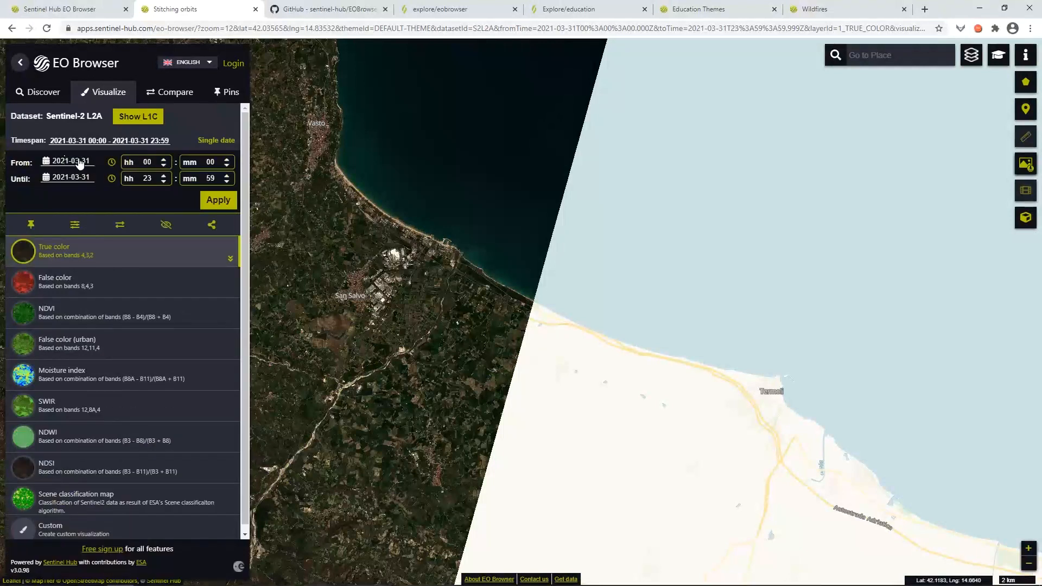
left_click(47, 162)
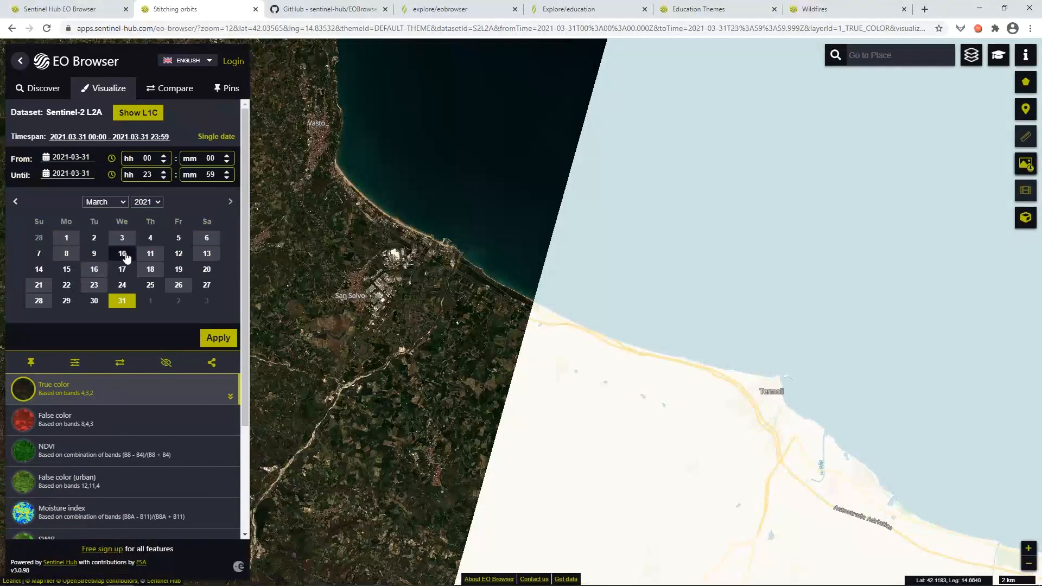
left_click(95, 269)
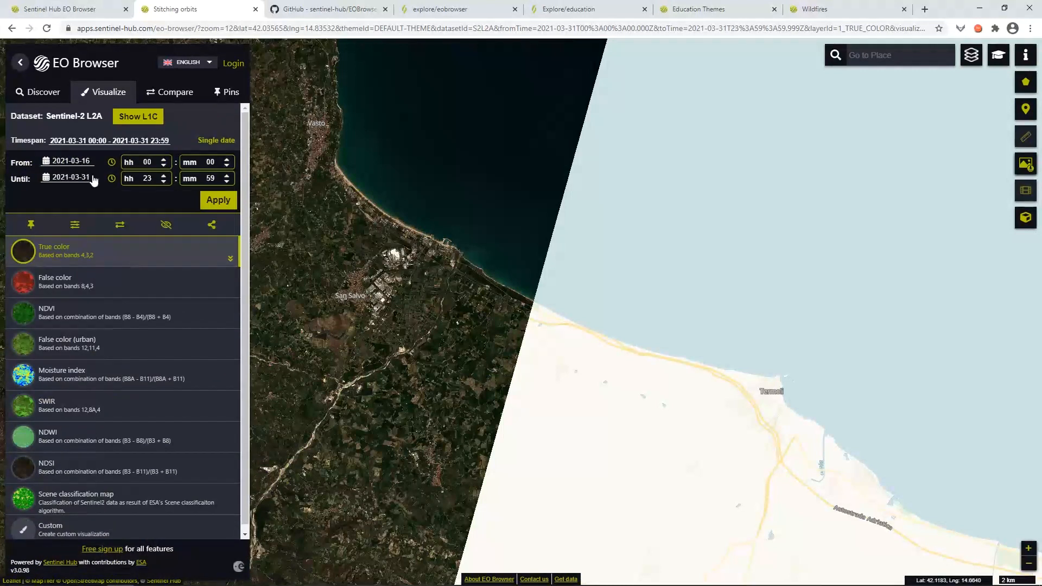
left_click(218, 199)
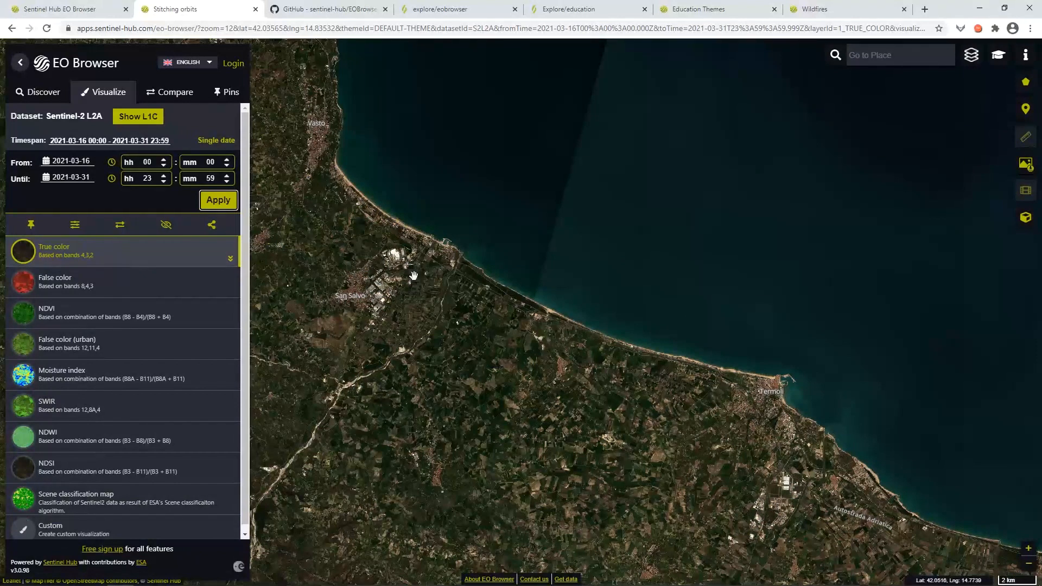
left_click(211, 142)
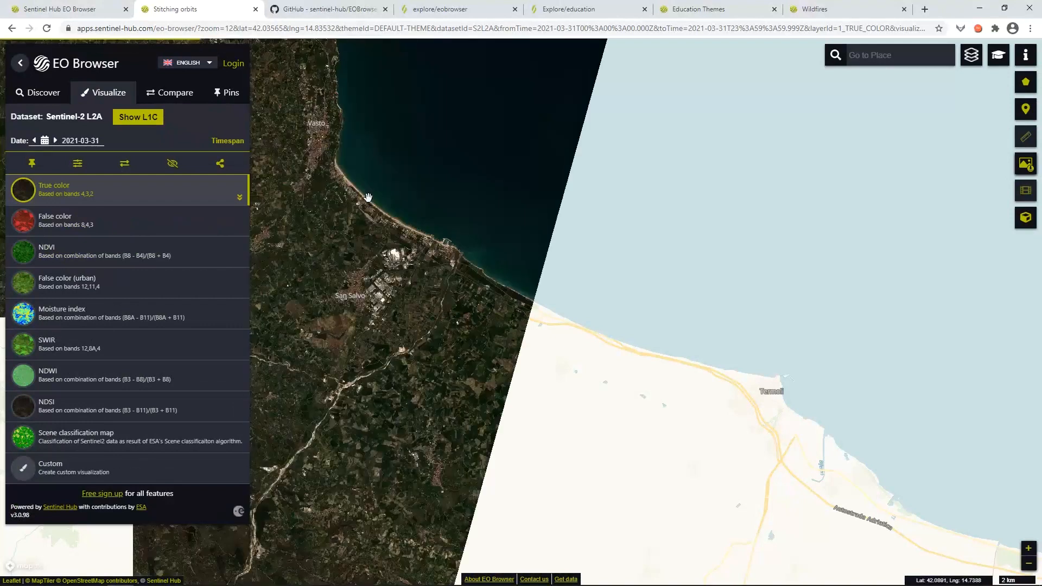
double_click(401, 230)
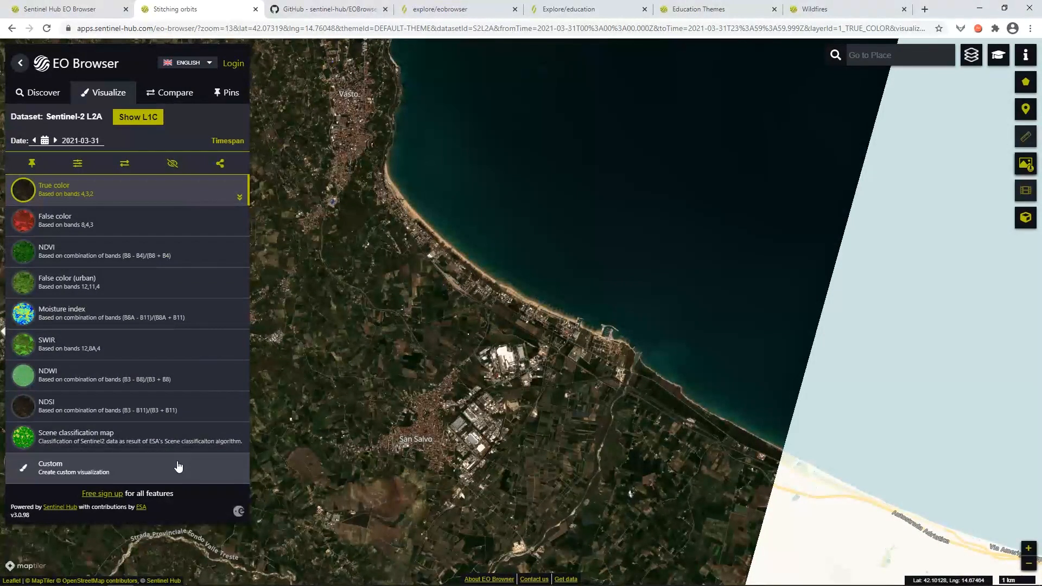
Assign B04, B03 and B02 to the red, green and blue channels of a custom composite.
left_click(103, 470)
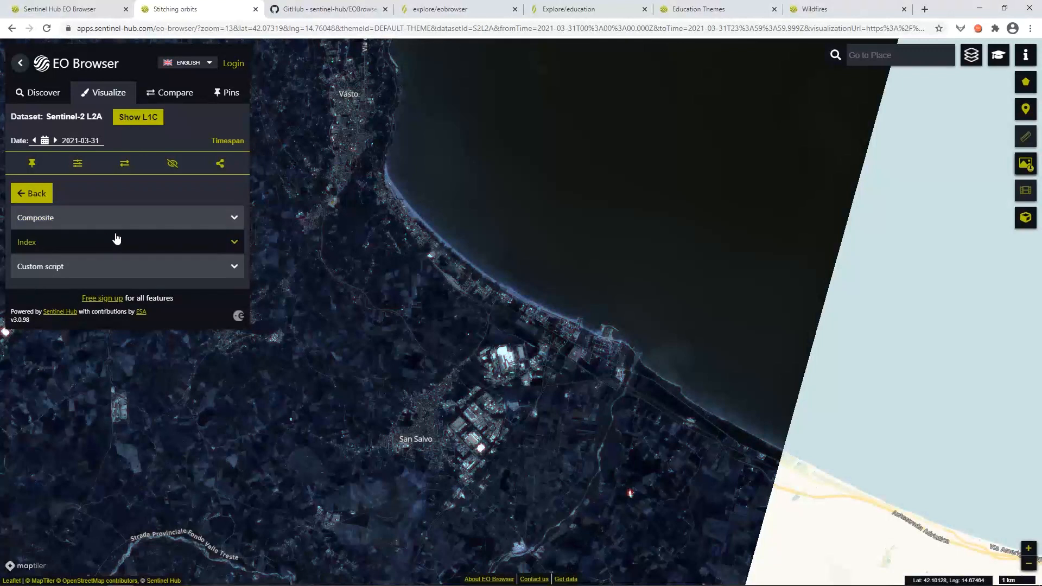
left_click(230, 222)
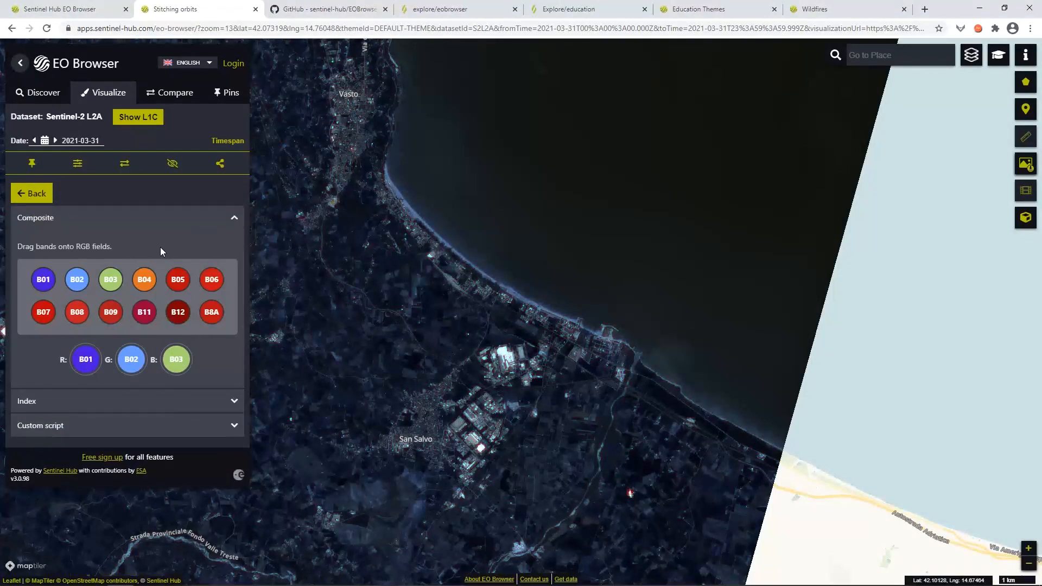
left_click_drag(144, 279, 86, 359)
left_click_drag(111, 279, 130, 357)
left_click_drag(77, 279, 176, 359)
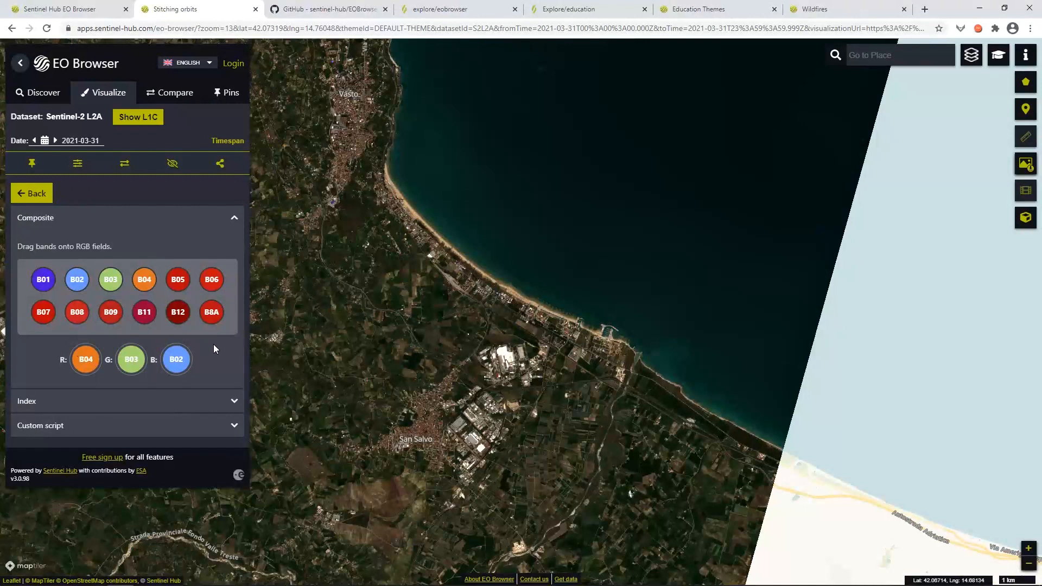
Replace B04 with B08 on script lines 4 and 10 and refresh the map.
left_click(230, 218)
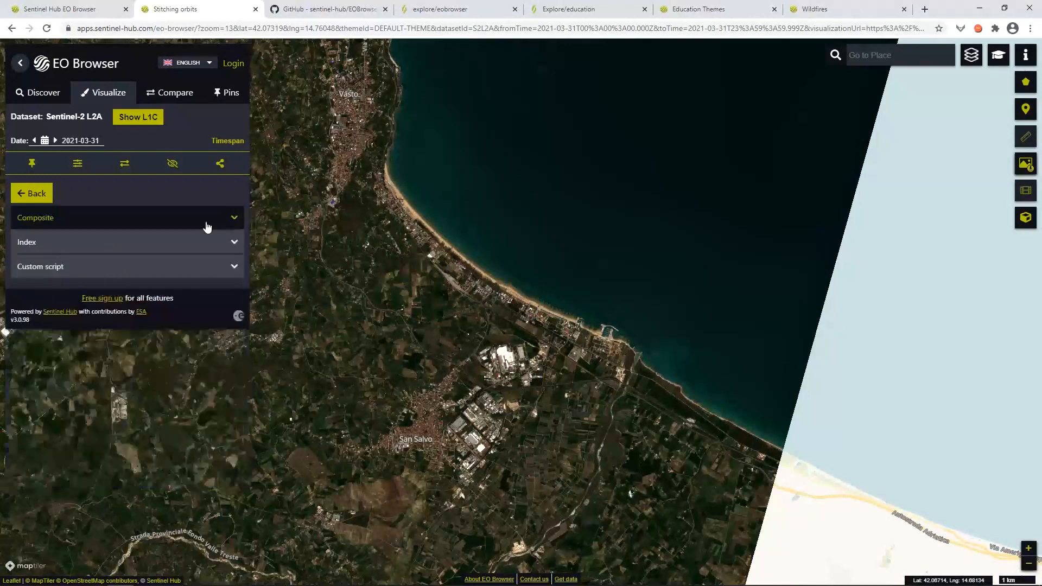
left_click(188, 269)
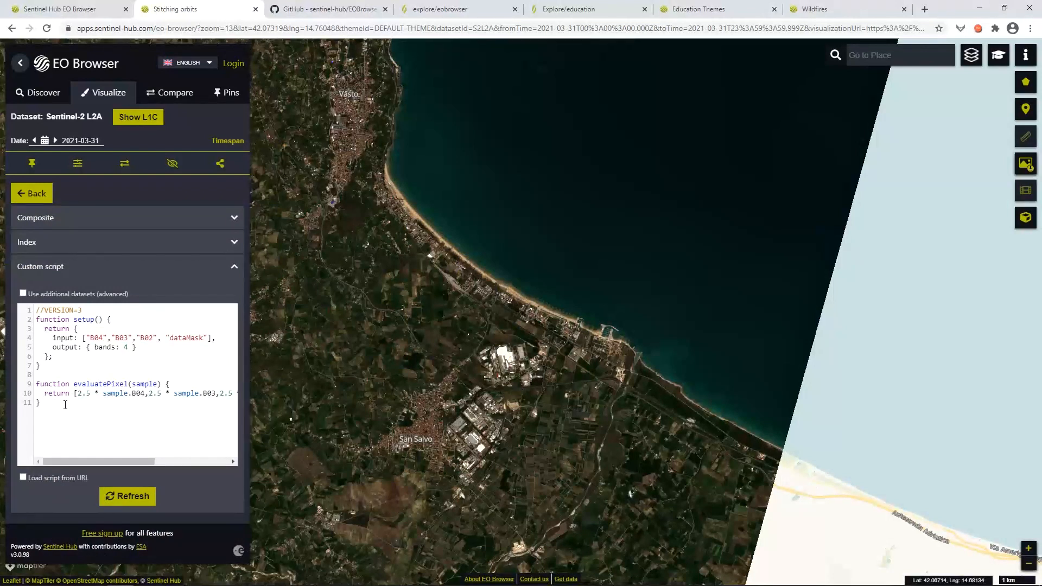
left_click_drag(52, 337, 161, 338)
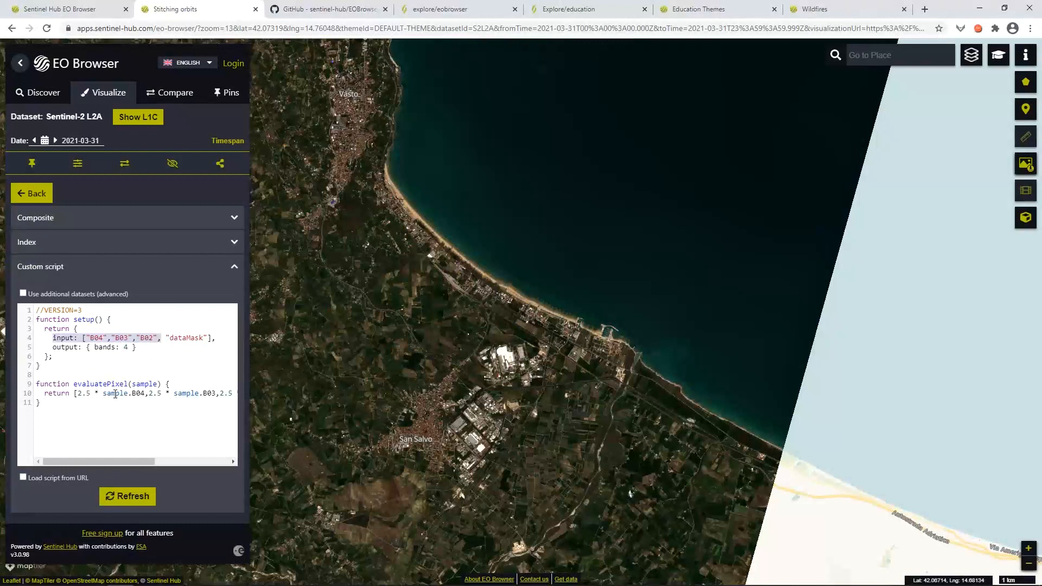
left_click(103, 338)
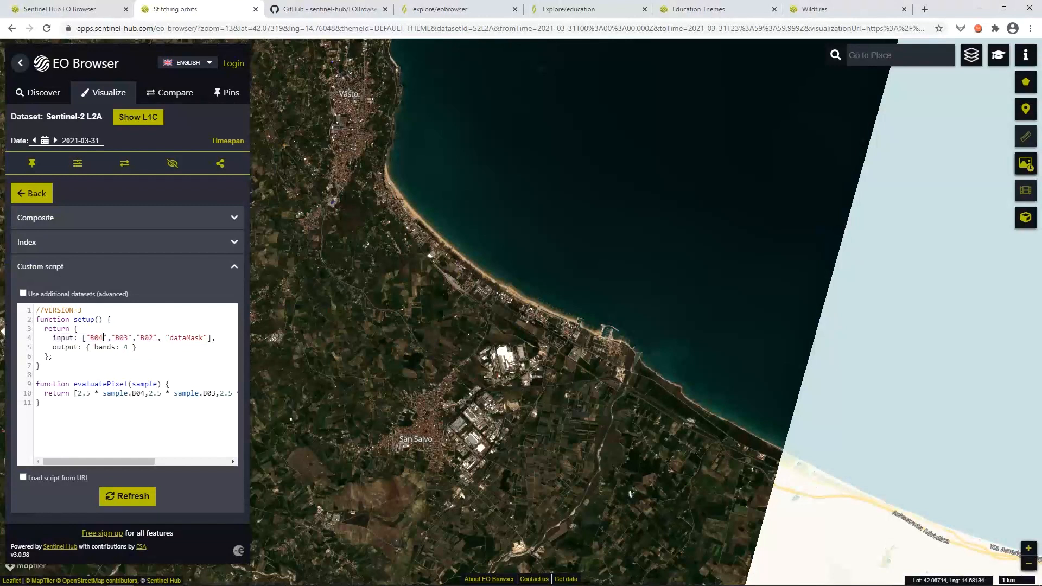
key("BackSpace")
type("8")
left_click(145, 394)
key("BackSpace")
type("8")
left_click(129, 497)
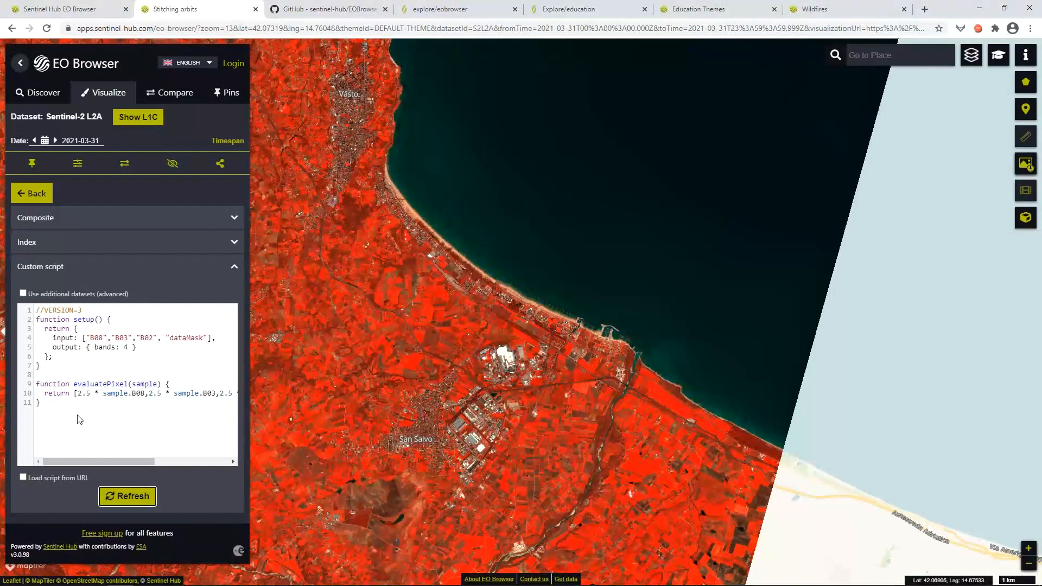
Build the (A-B)/(A+B) index with B03 as A and B08 as B.
left_click(233, 271)
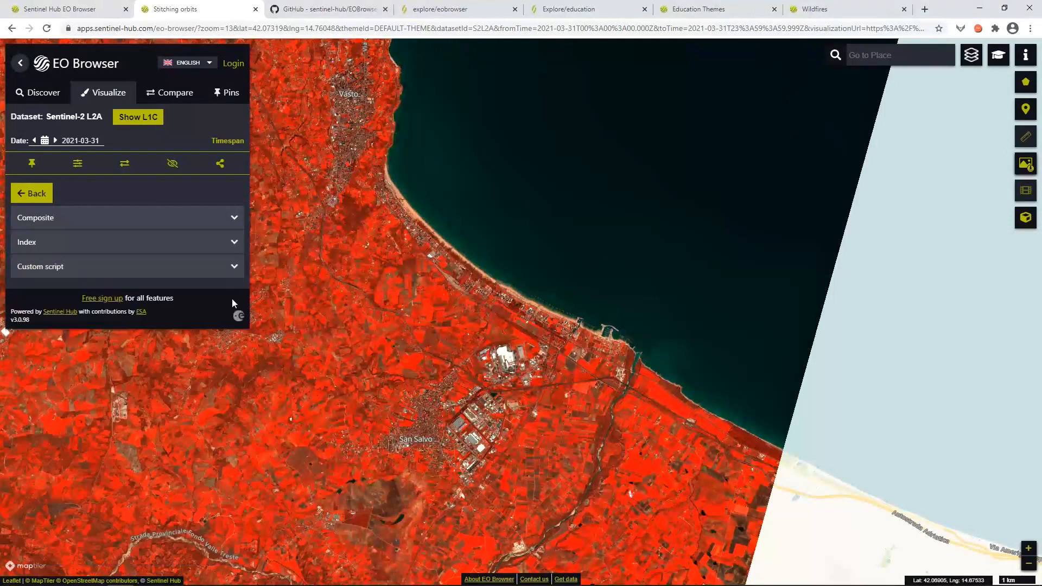
left_click(231, 246)
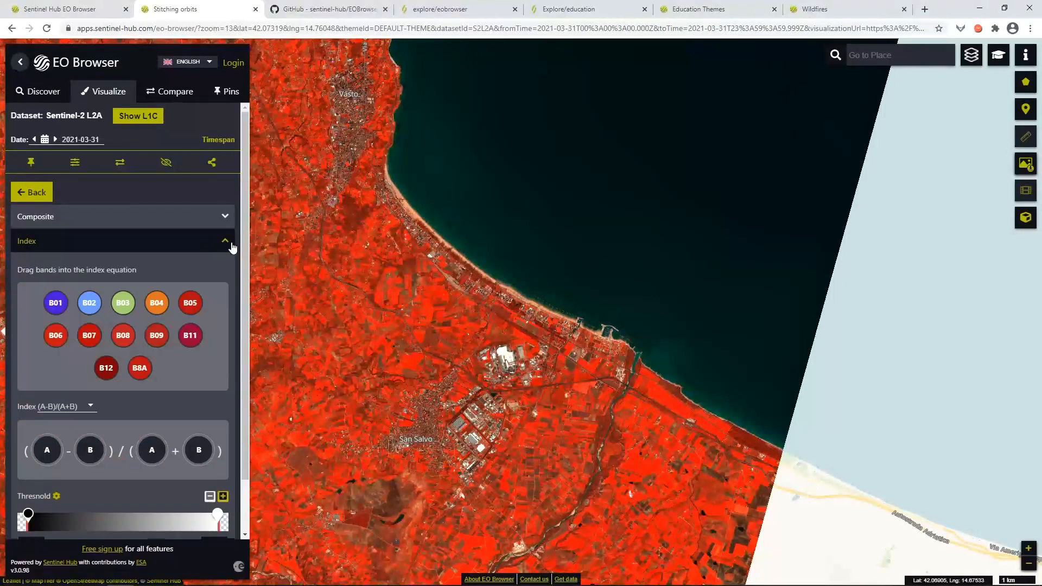
left_click(93, 405)
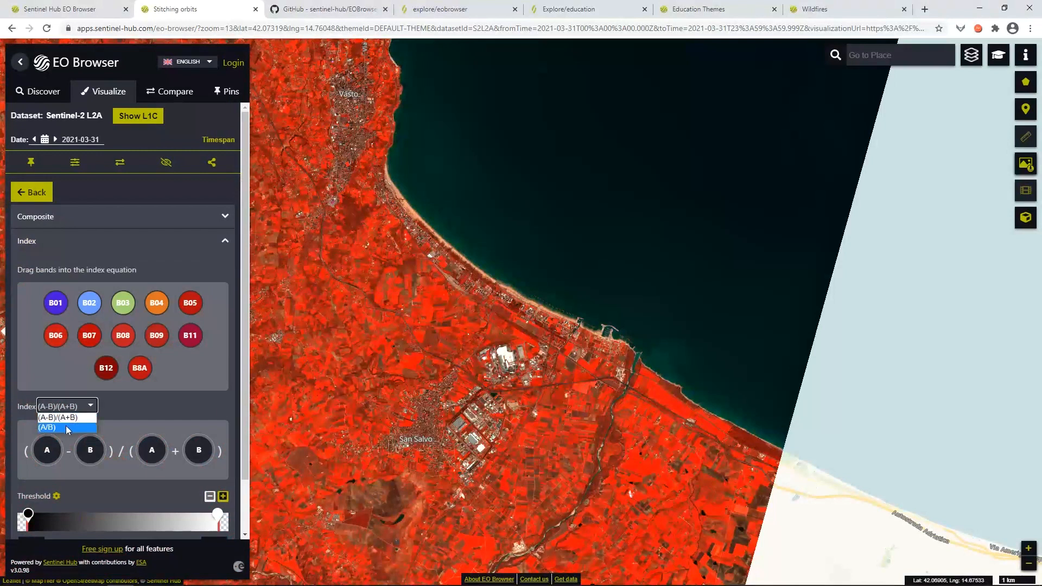
left_click(92, 408)
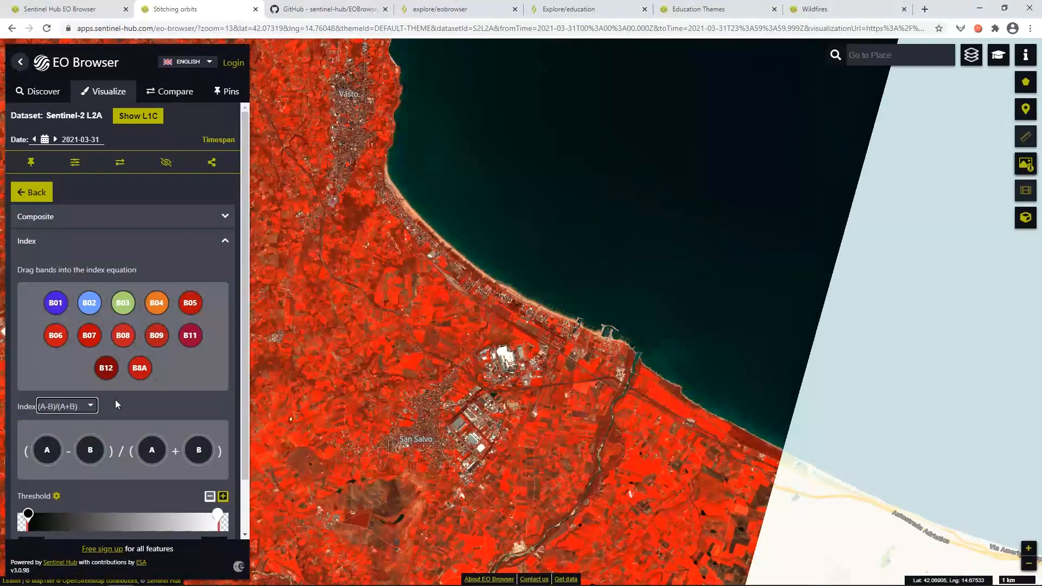
left_click_drag(123, 303, 54, 431)
left_click_drag(122, 333, 90, 444)
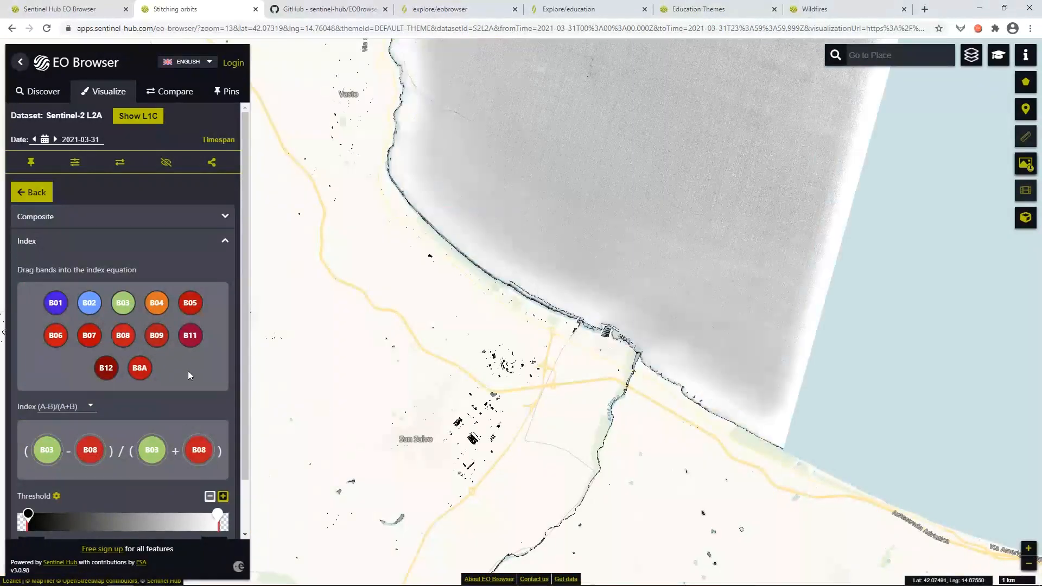
Colour the index with the blue ramp so water appears blue, then view the education page.
scroll(97, 480, "down", 1)
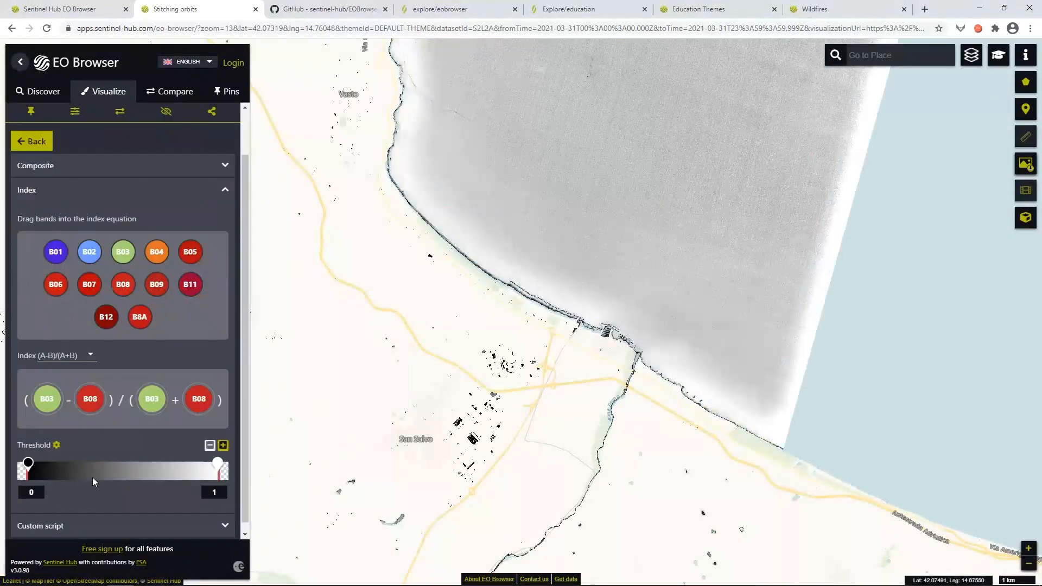
left_click(57, 442)
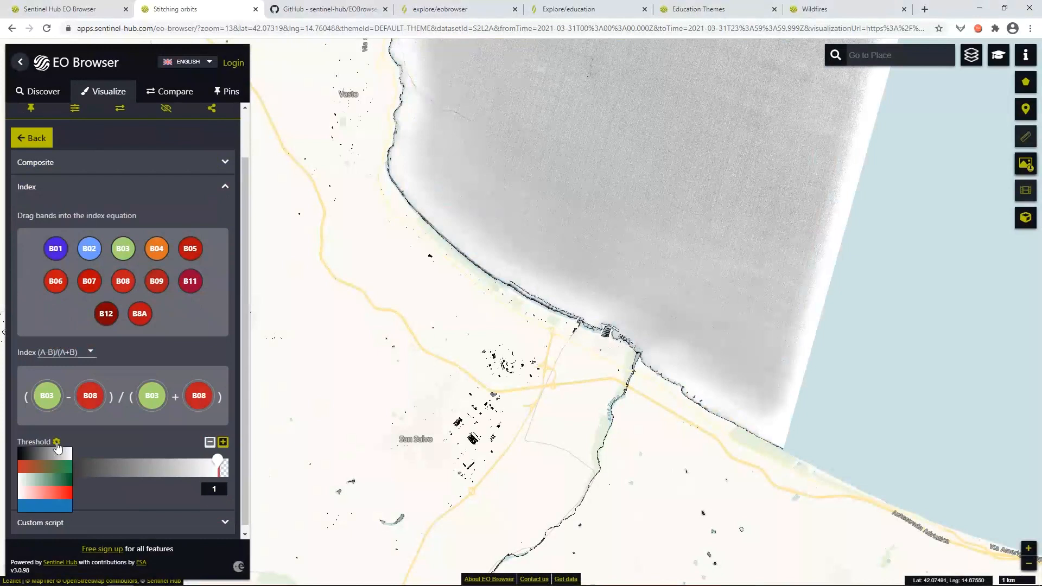
left_click(64, 505)
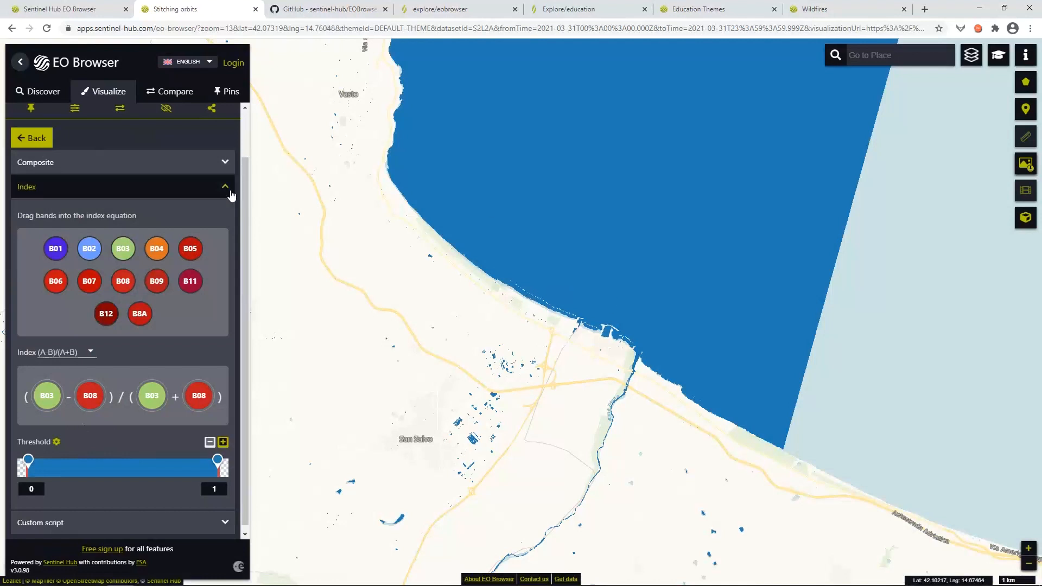
left_click(593, 5)
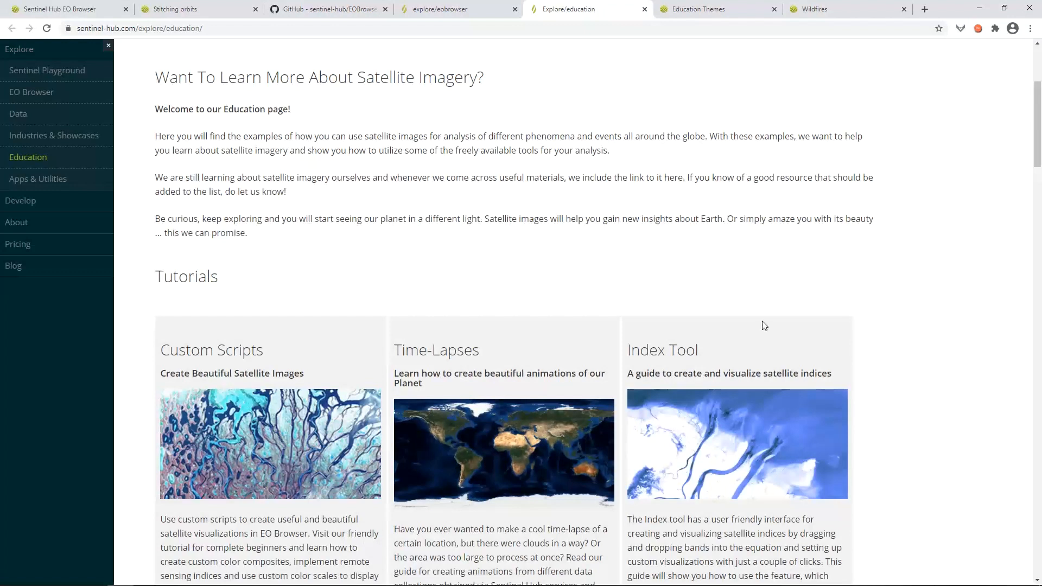
Scroll through the satellite-imagery tutorials on the Sentinel Hub education page.
scroll(761, 323, "down", 1)
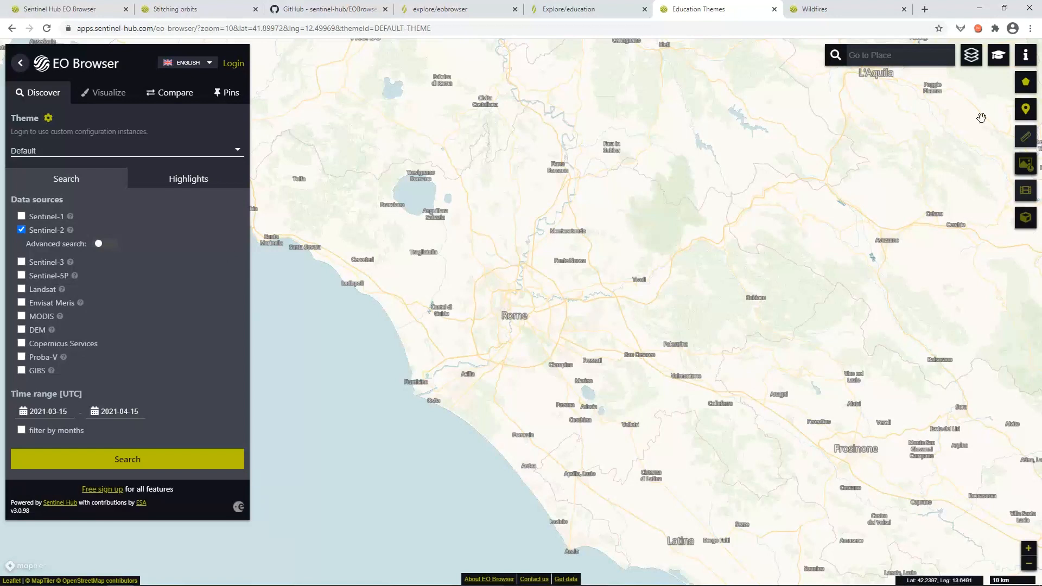
Switch EO Browser to Education mode and select the Wildfires theme.
mouse_move(1006, 55)
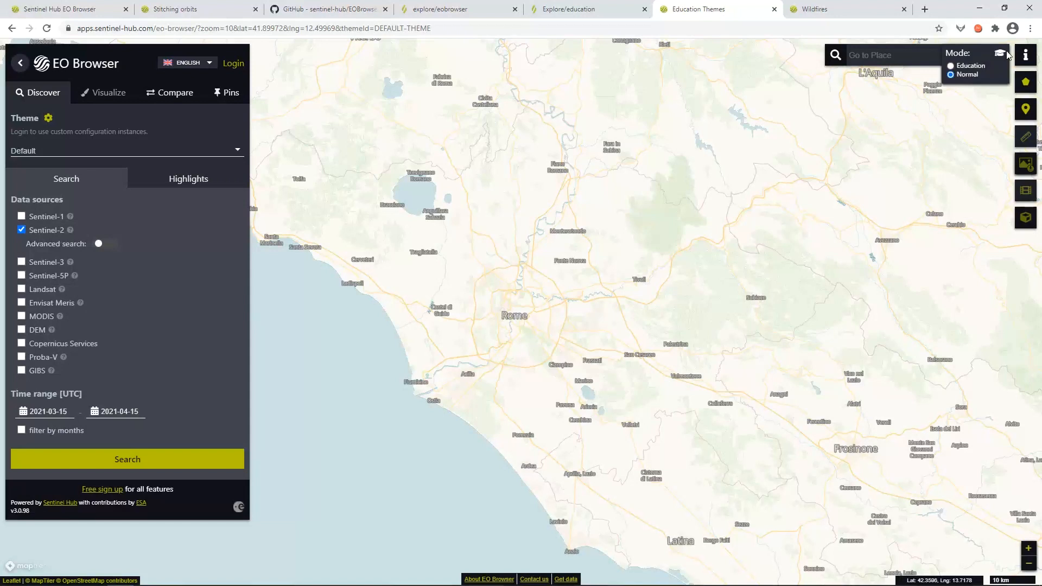
left_click(952, 65)
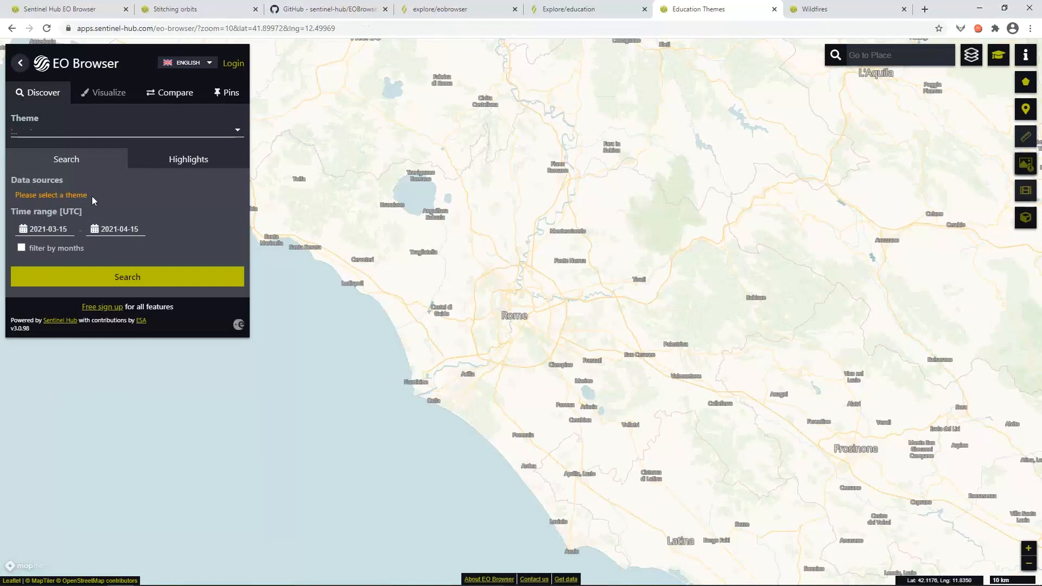
left_click(237, 132)
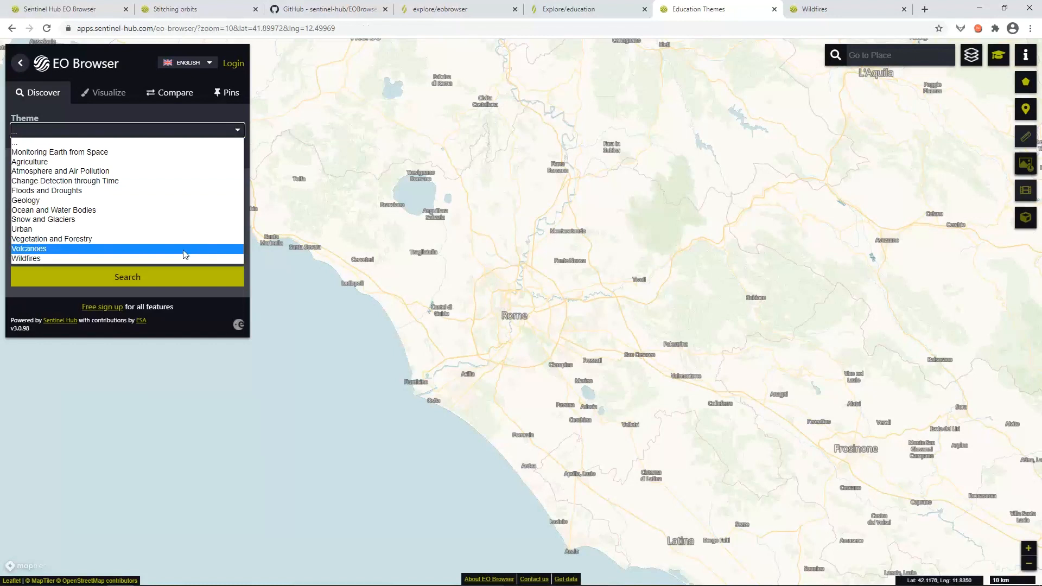
left_click(131, 259)
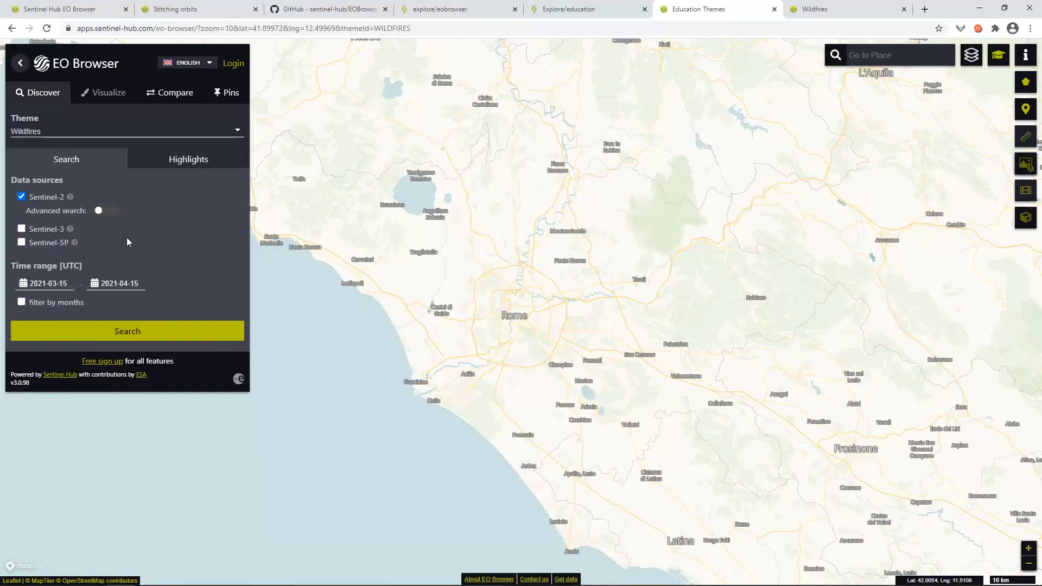
left_click(869, 60)
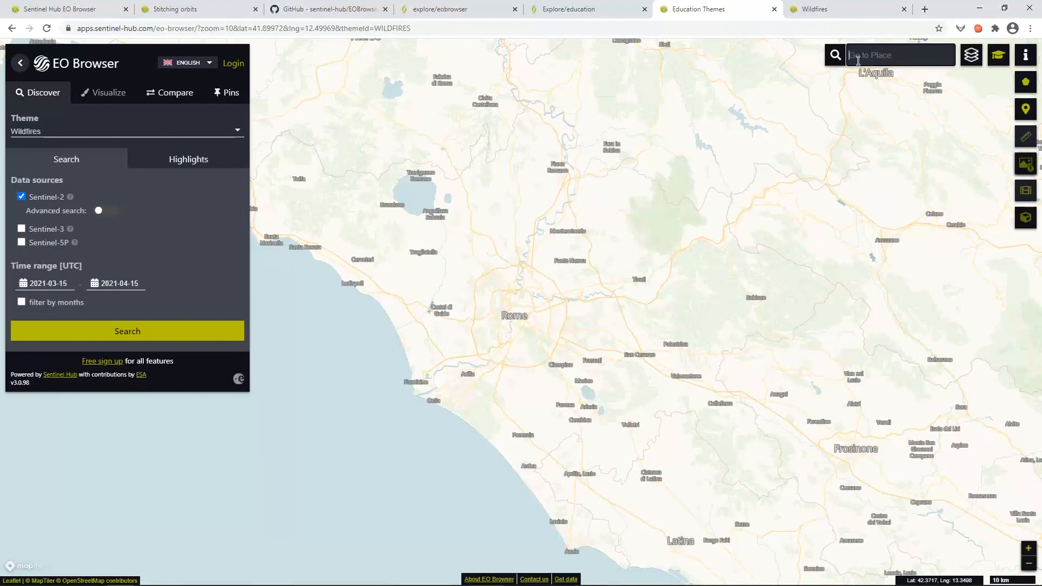
Go to Los Angeles, CA and center the map on the mountains near Wrightwood.
type("Los Al")
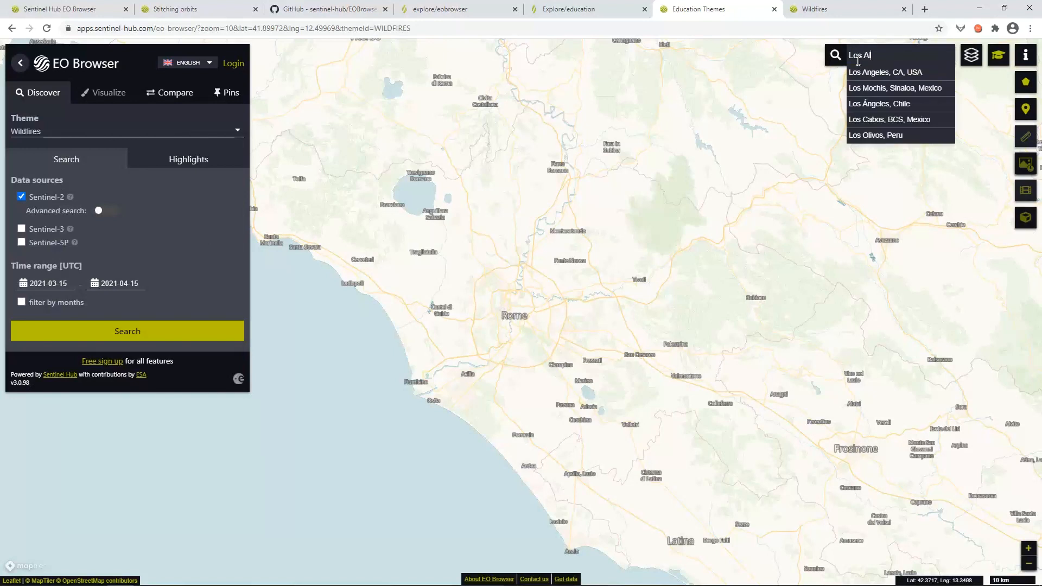
key("BackSpace")
type("n")
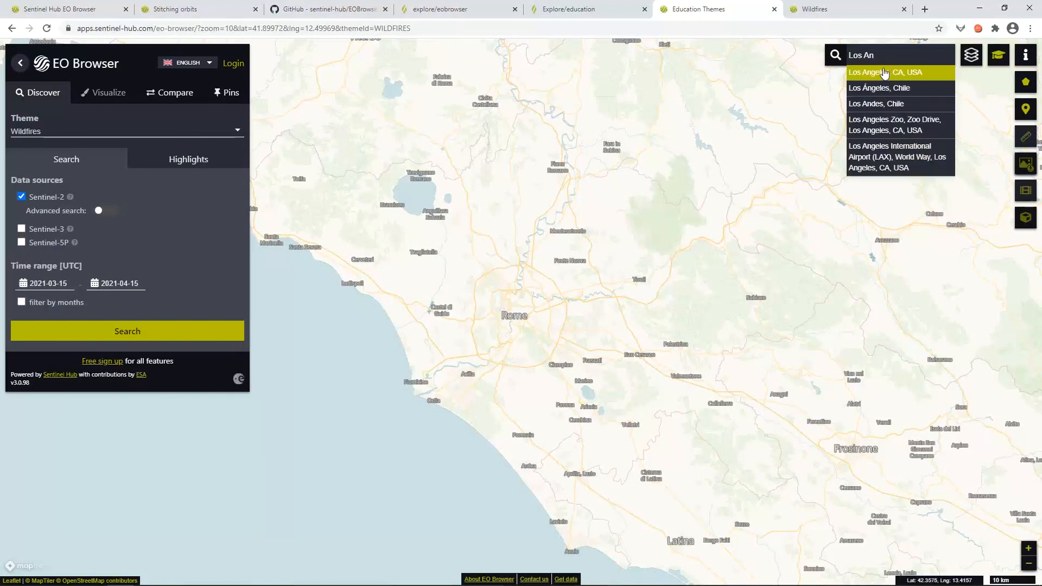
left_click(904, 76)
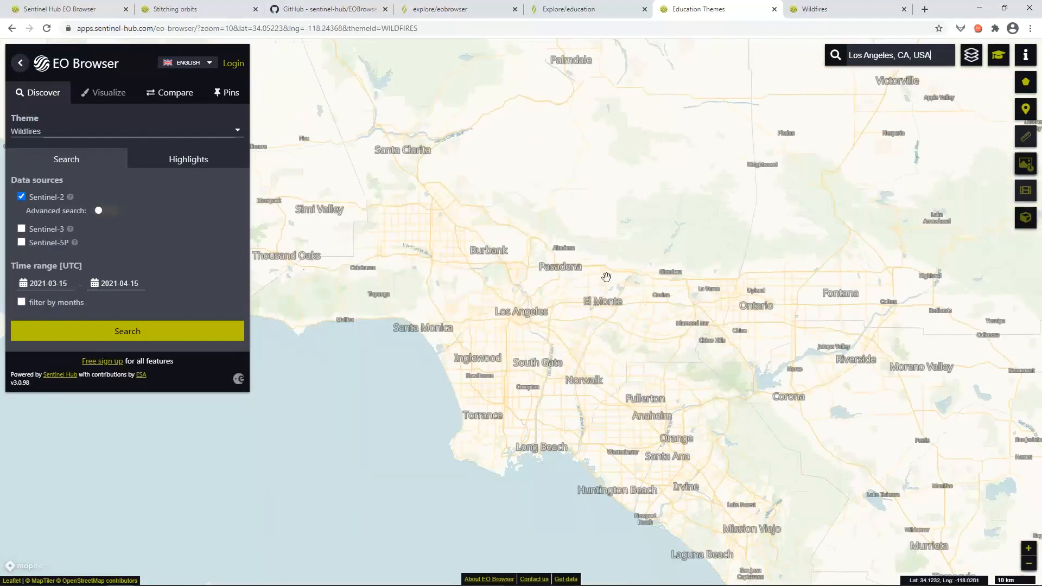
left_click_drag(607, 257, 519, 311)
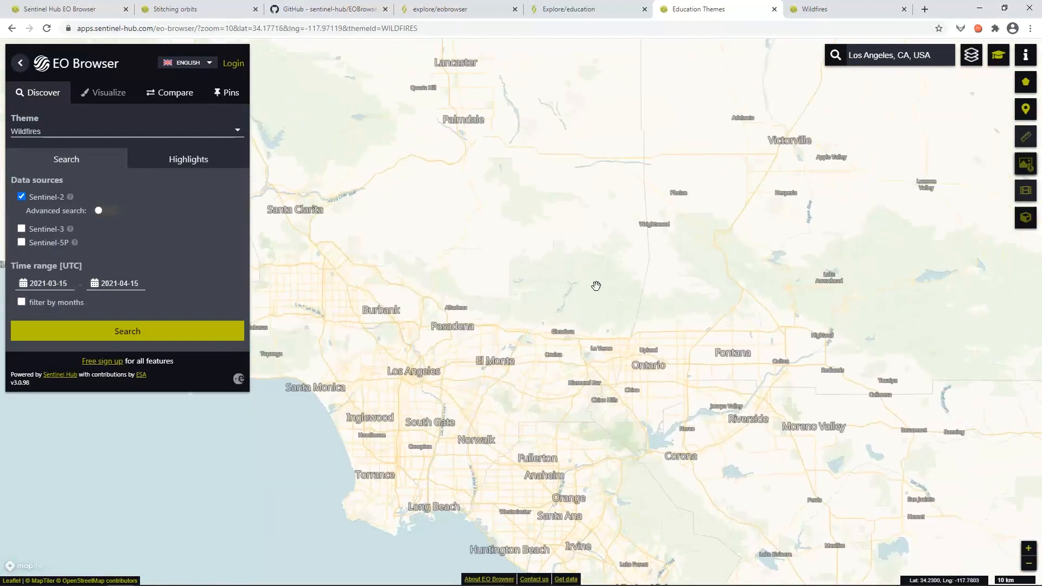
scroll(595, 286, "up", 1)
left_click_drag(519, 264, 507, 295)
scroll(516, 284, "up", 1)
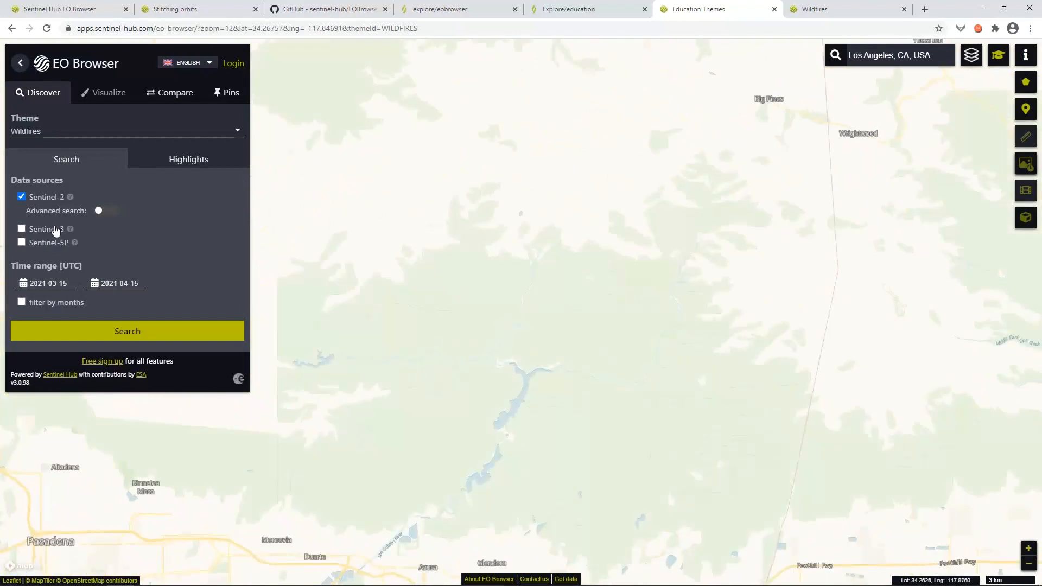
Restrict the advanced search to Sentinel-2 L1C, excluding L2A.
left_click(103, 210)
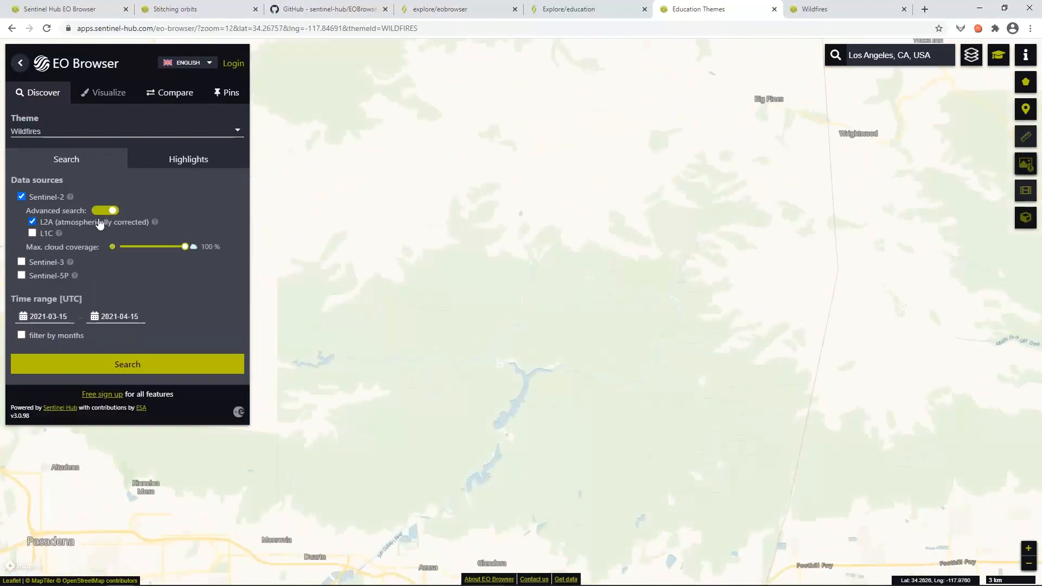
left_click(33, 223)
left_click(32, 233)
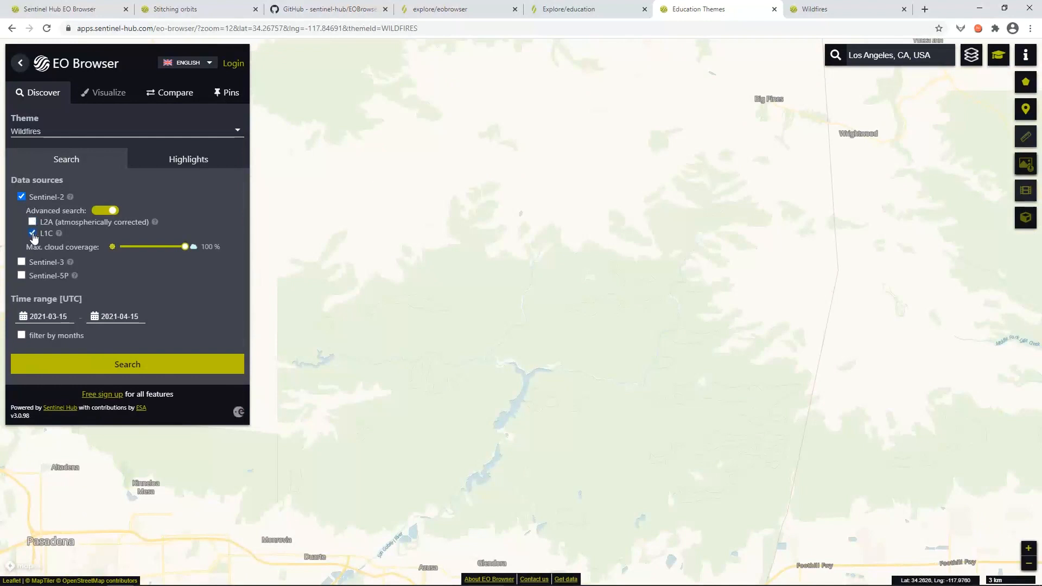
Set the search start date to 2020-09-15.
left_click(43, 319)
left_click(152, 343)
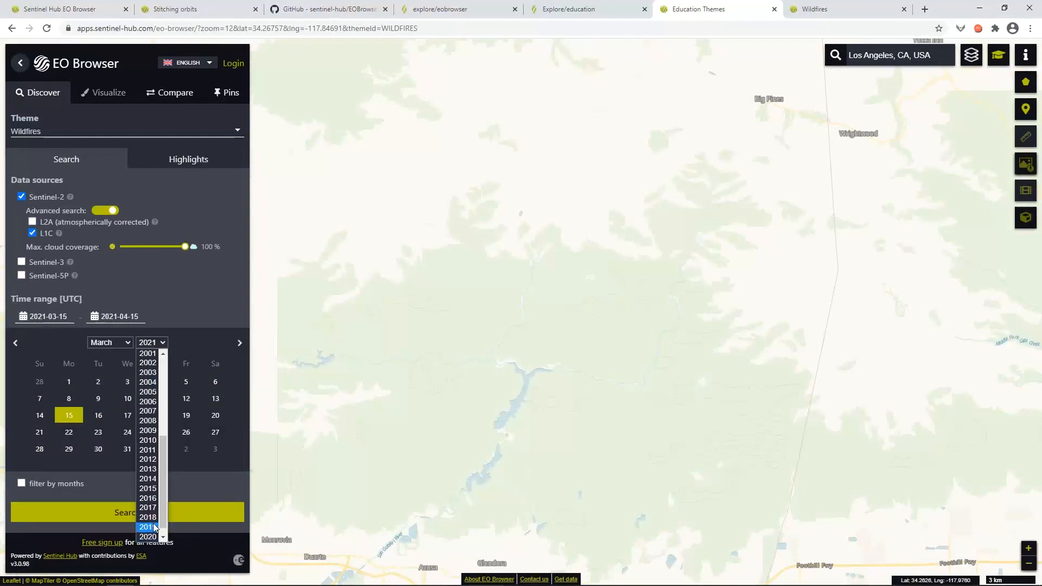
left_click(155, 528)
left_click(117, 338)
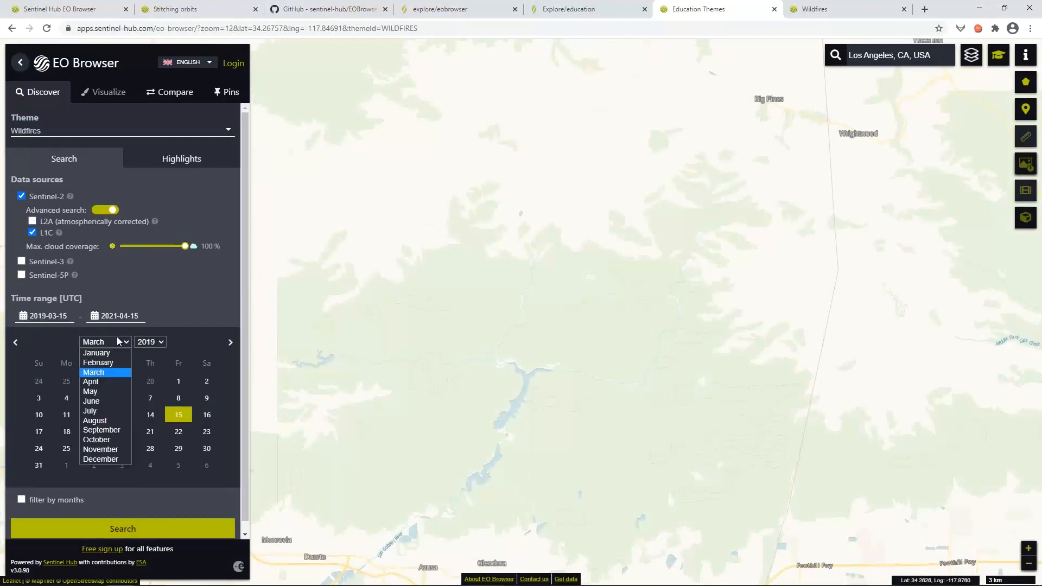
left_click(103, 430)
left_click(155, 342)
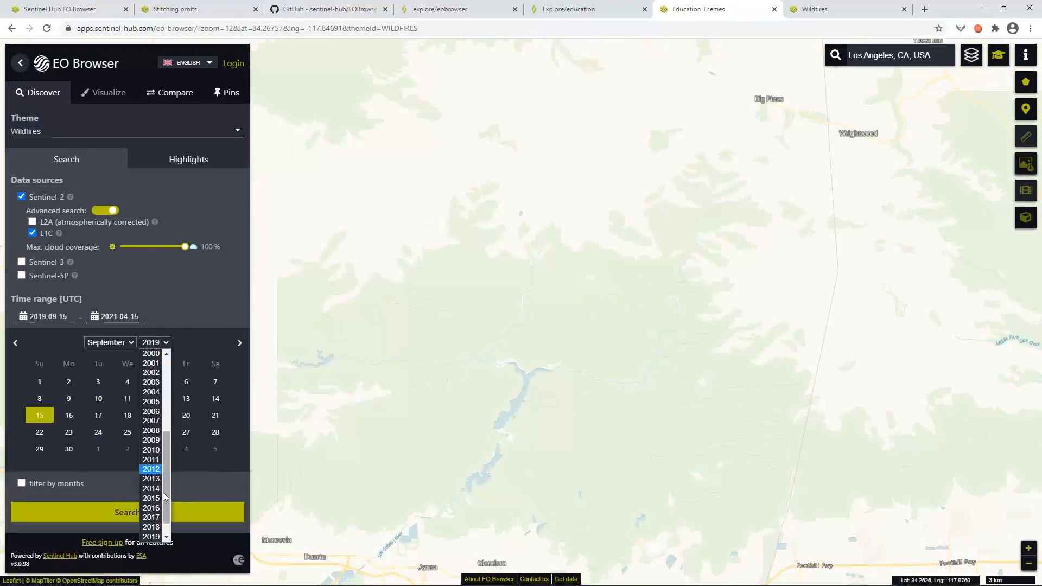
scroll(157, 528, "down", 1)
left_click(154, 529)
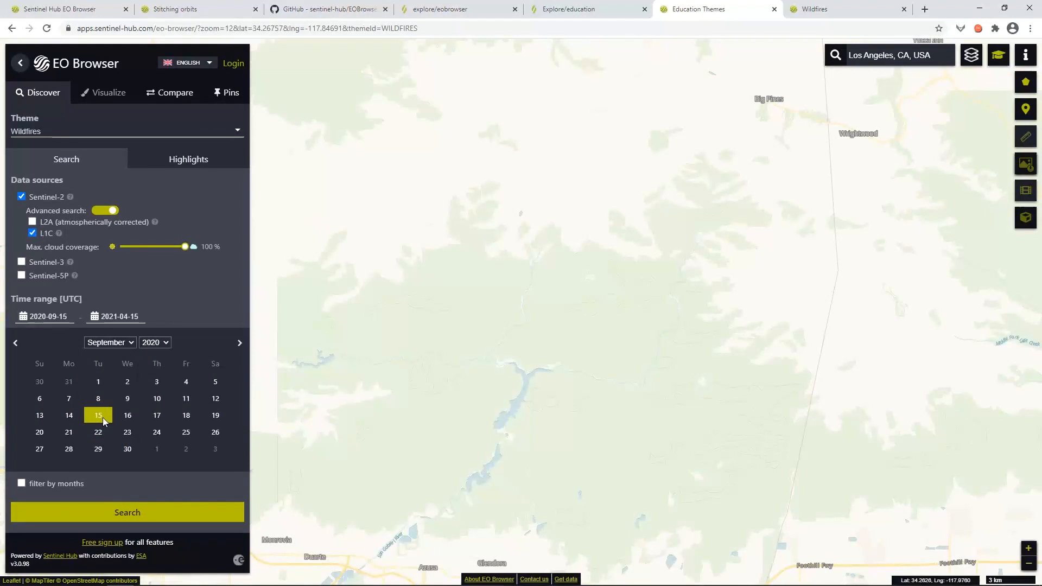
left_click(104, 420)
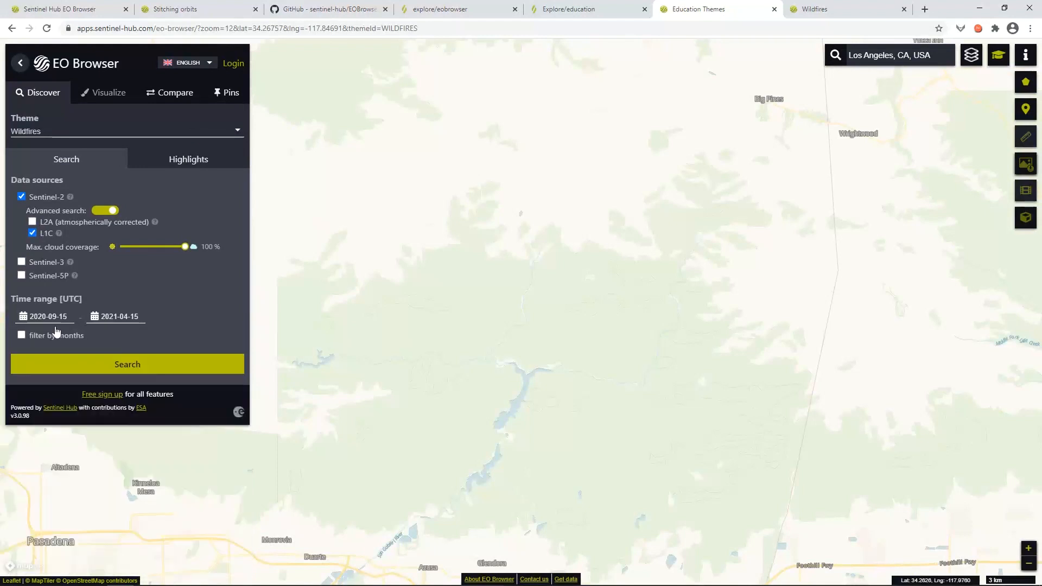
Change the end date to September 2020 and run the search, returning four L1C scenes.
left_click(117, 318)
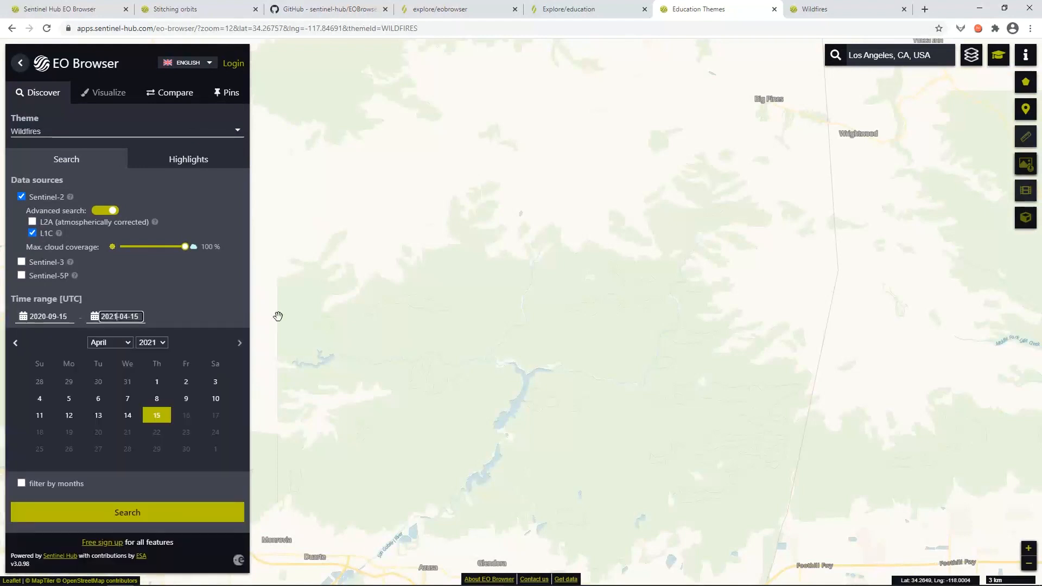
key("BackSpace")
type("0")
key("BackSpace")
type("9")
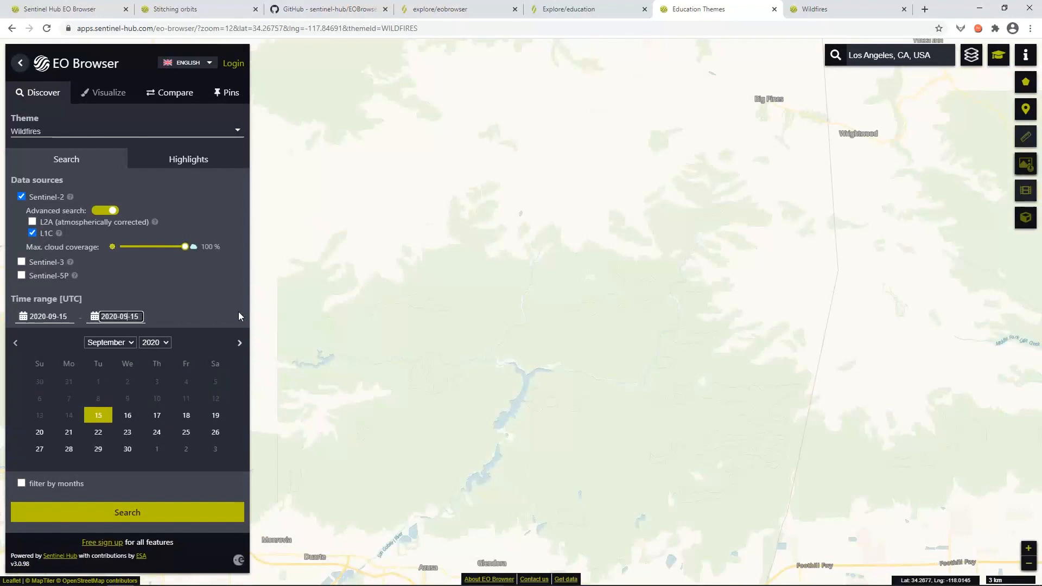
left_click(225, 307)
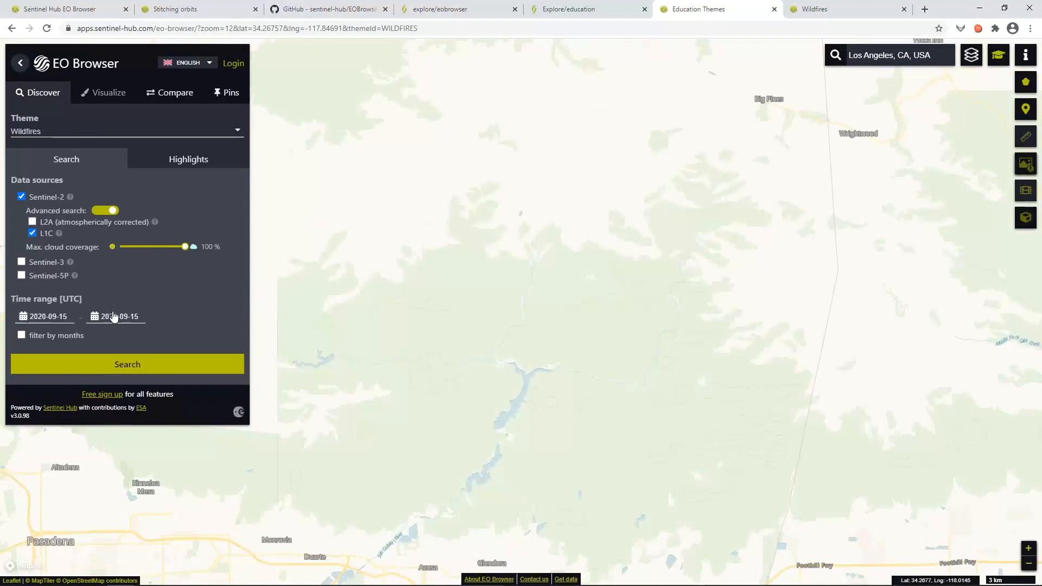
left_click(136, 370)
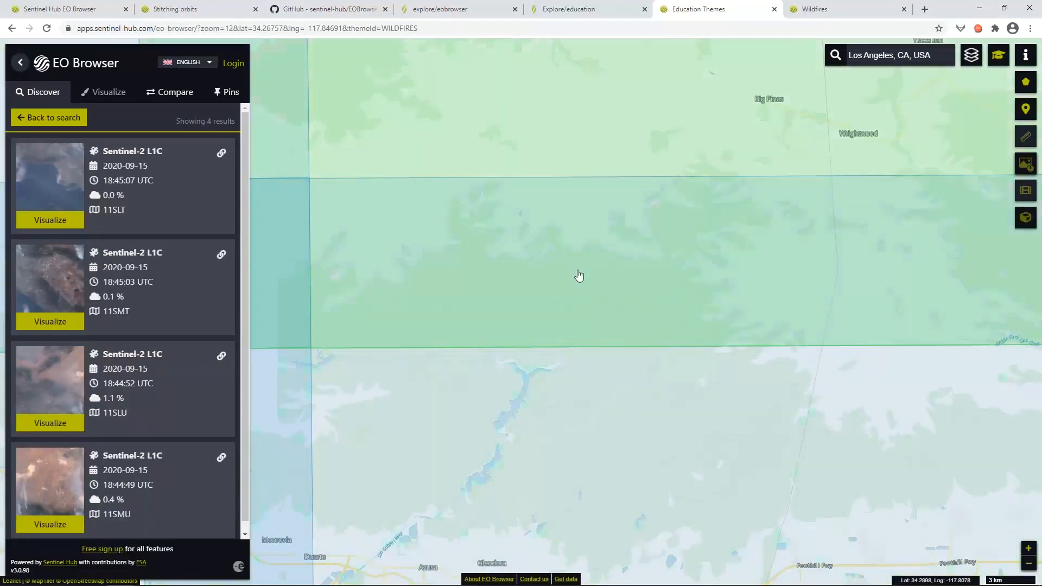
Visualize the 2020-09-15 tile 11SMT in true colour and pan toward the wildfire smoke.
left_click(589, 367)
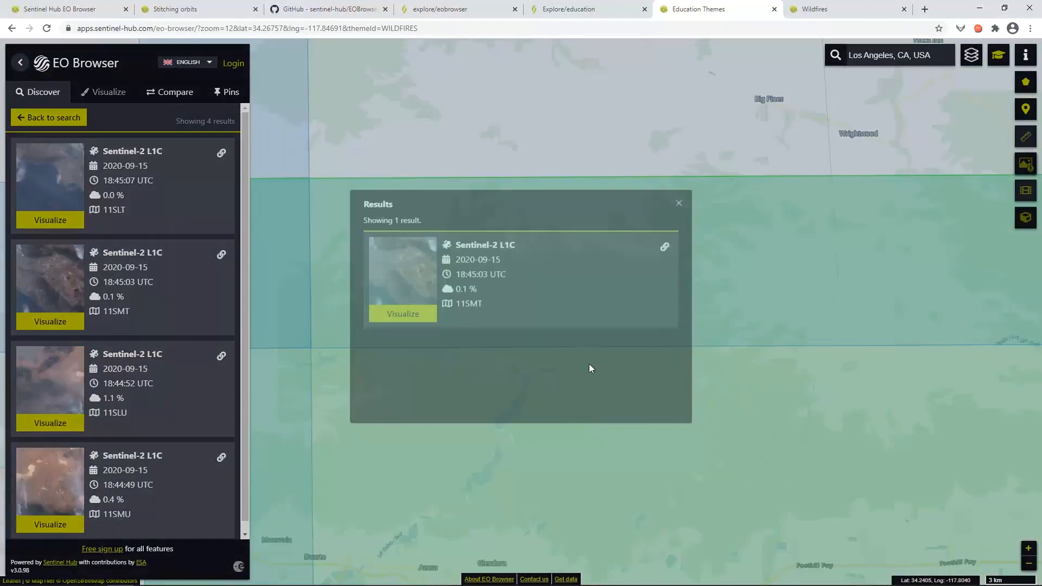
left_click(413, 320)
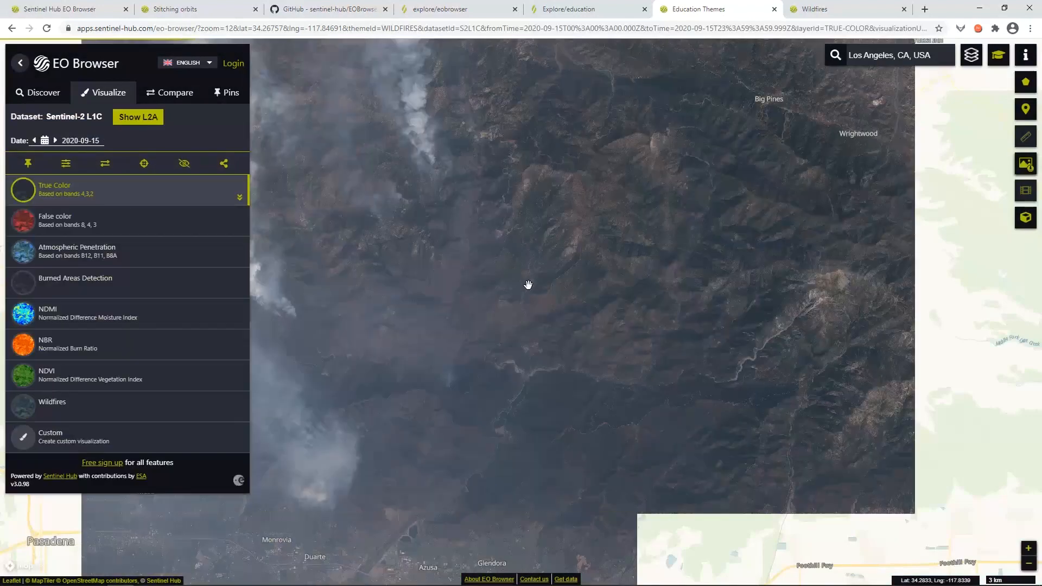
left_click_drag(440, 355, 510, 347)
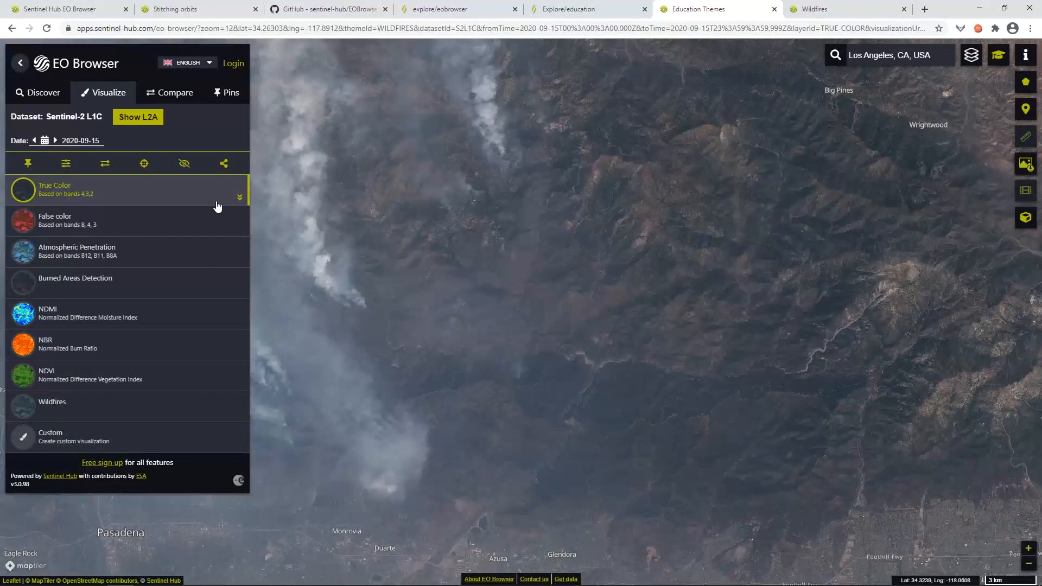
Show the fire scene as Atmospheric Penetration, then Wildfires, and return to the search form.
left_click(135, 256)
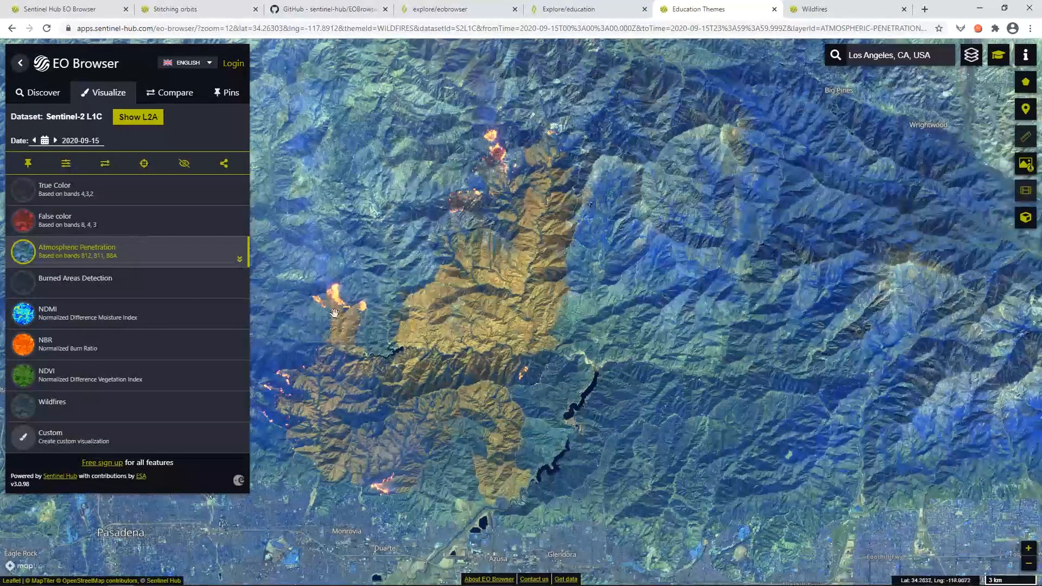
left_click(131, 405)
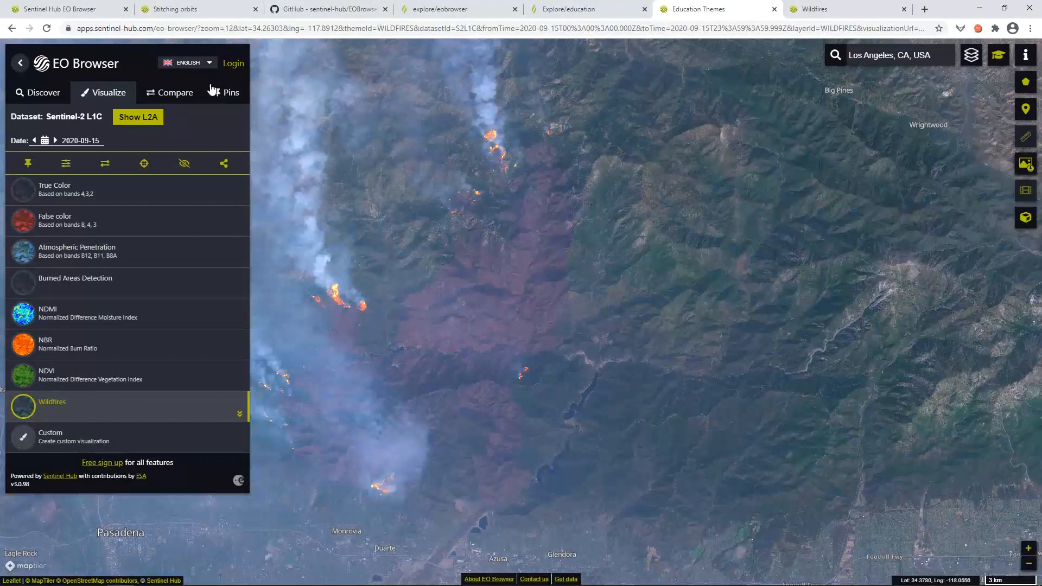
left_click(41, 95)
left_click(64, 117)
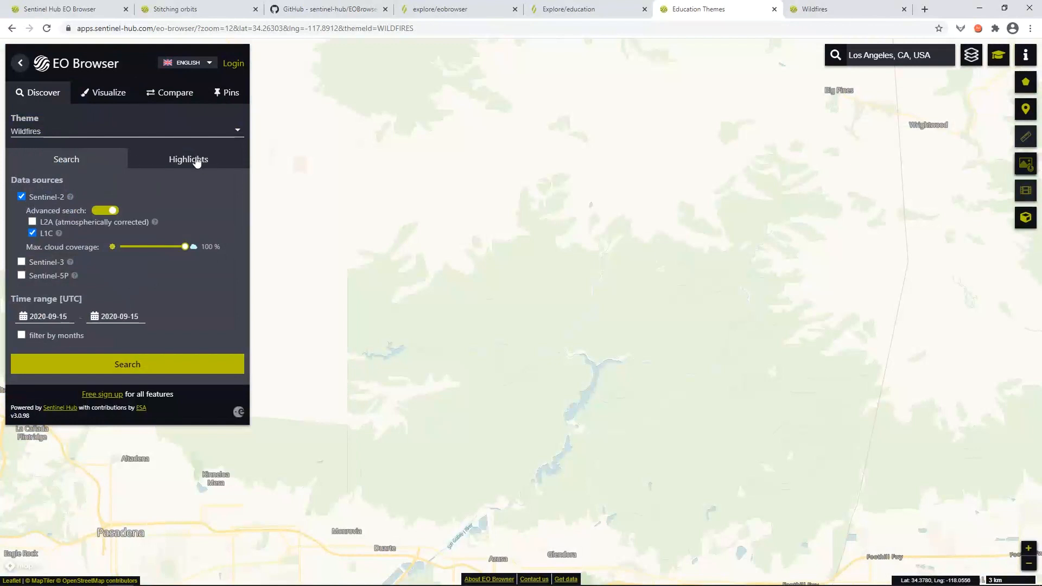
Open the Wildfires in Croatia, July 2017 highlight and zoom in on the fire near Split.
left_click(196, 161)
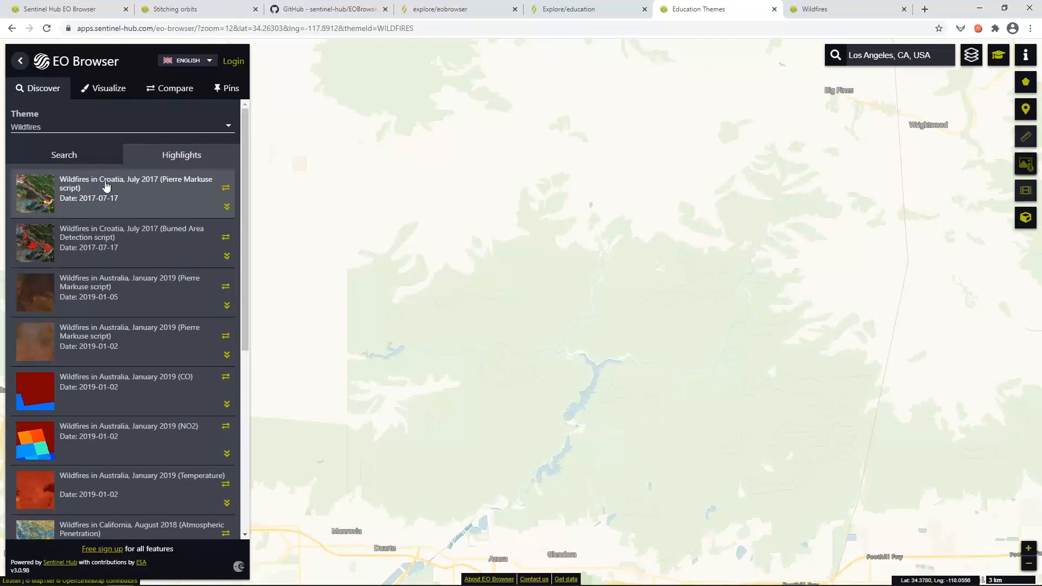
left_click(227, 208)
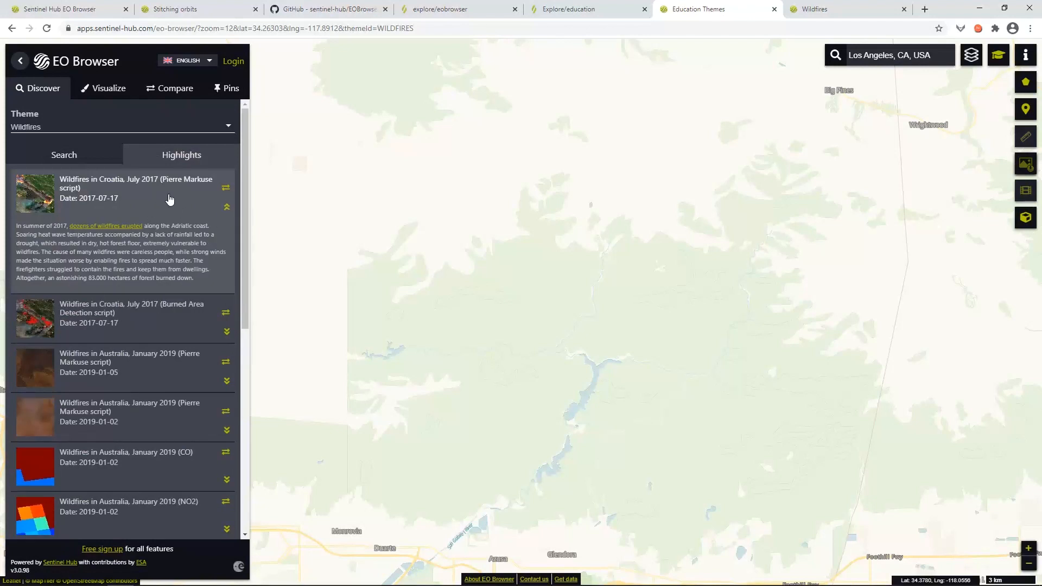
left_click(126, 196)
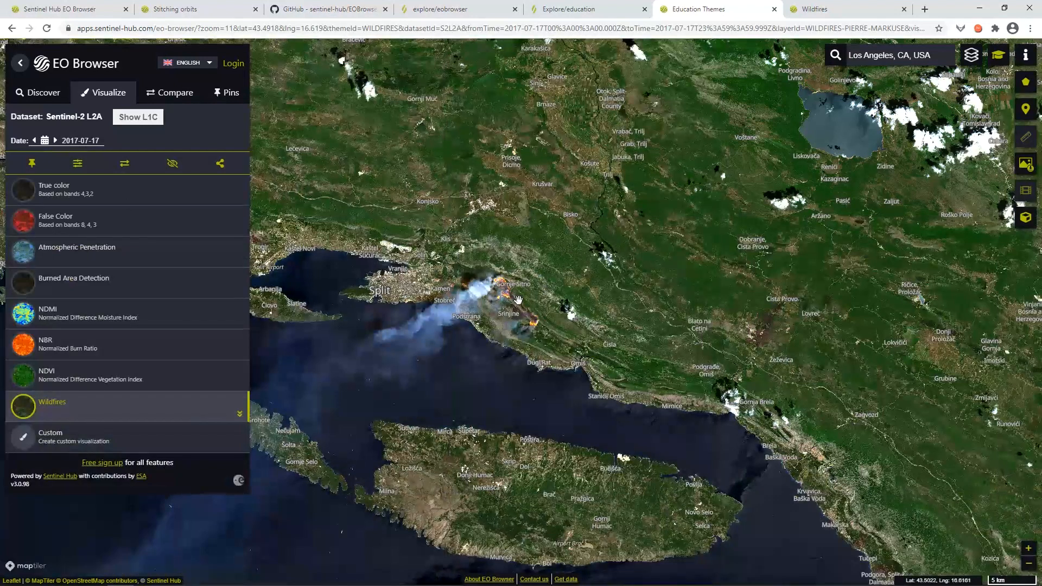
scroll(518, 300, "up", 1)
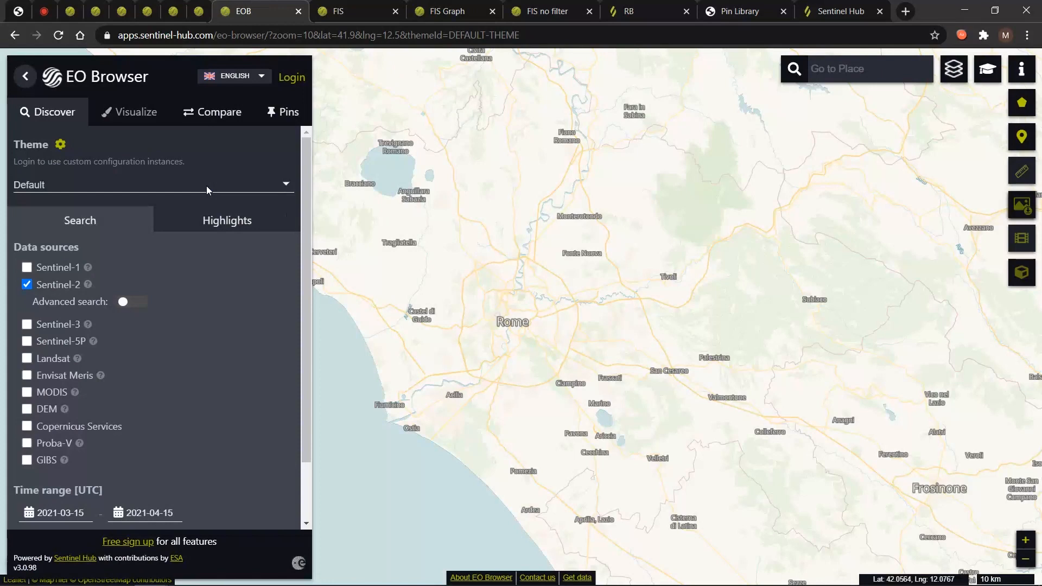
Switch to the Agriculture theme and open the 2019-04-16 Veneto Region Barren Soil highlight.
left_click(207, 186)
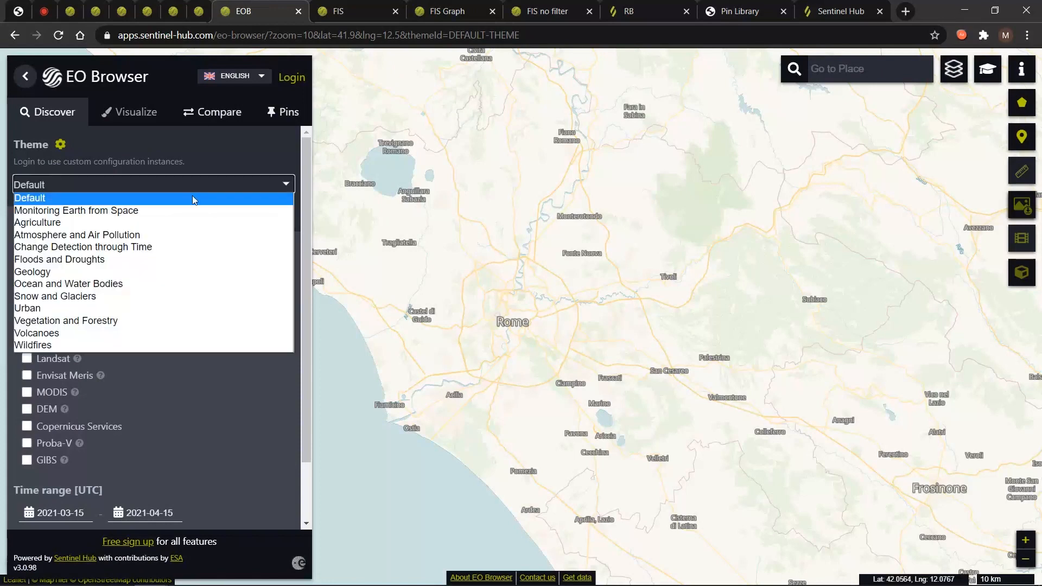
left_click(139, 222)
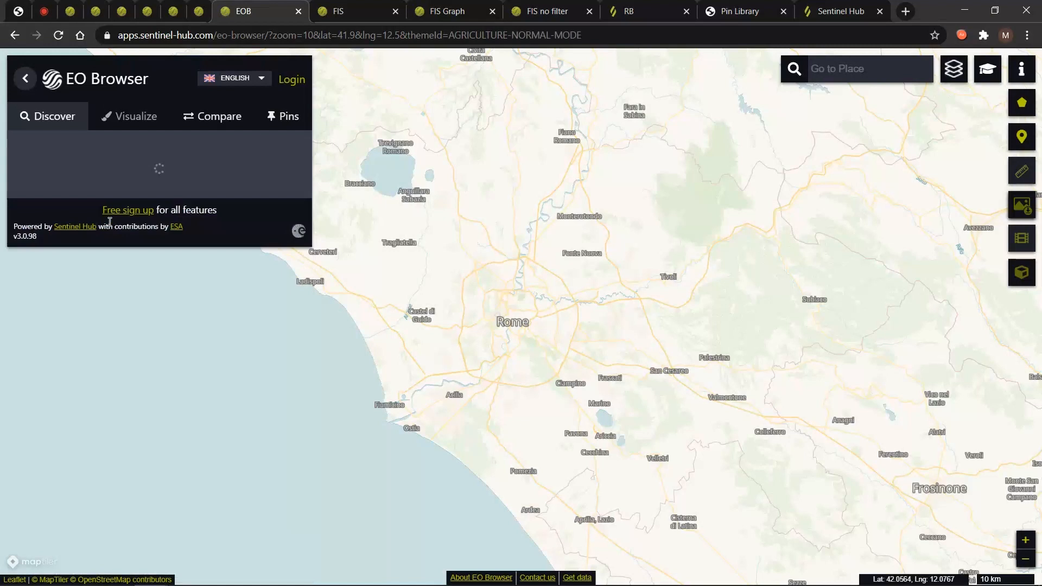
left_click(191, 227)
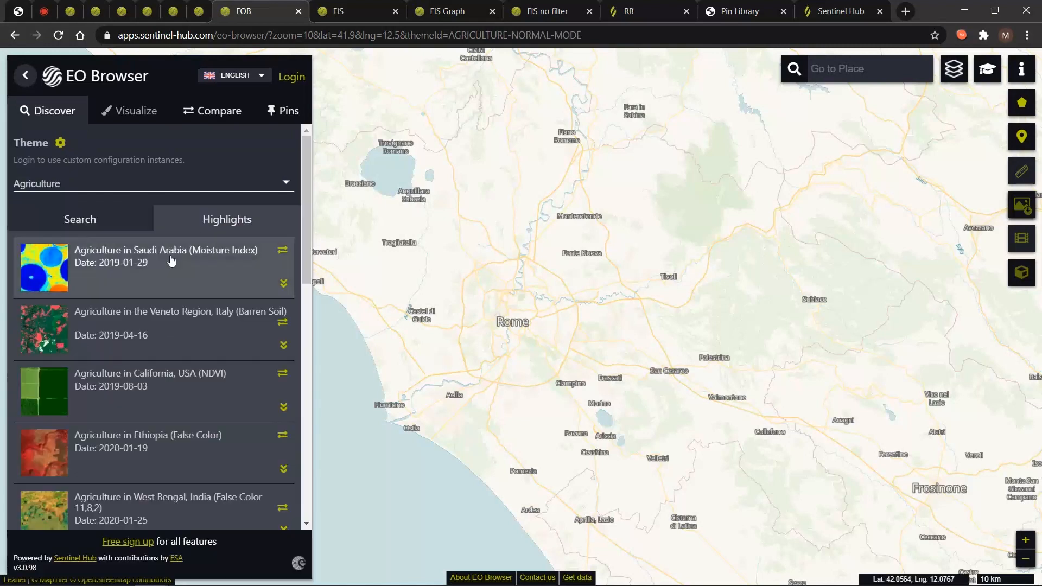
left_click(211, 327)
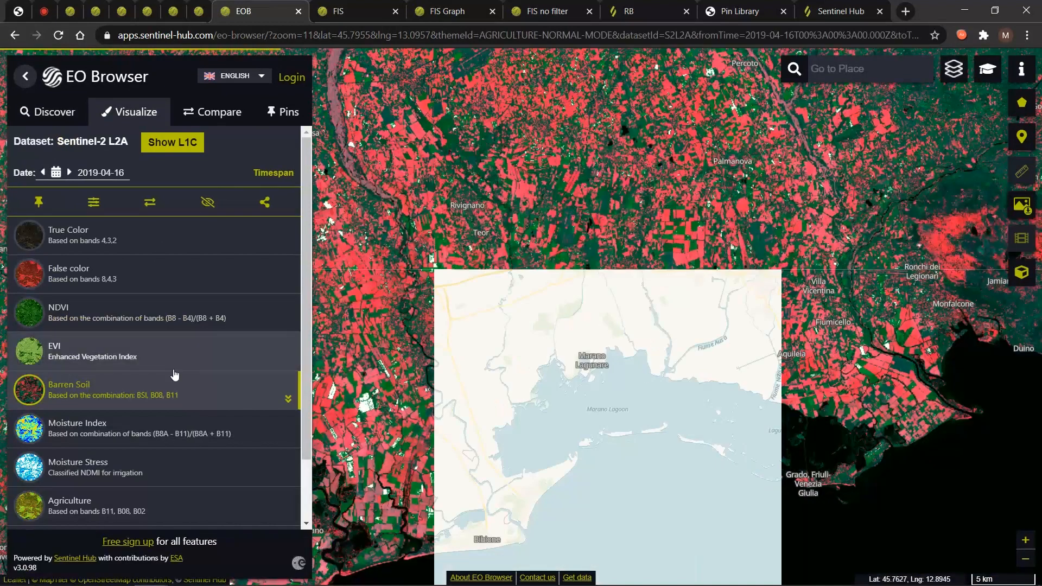
Render the Veneto scene as EVI with its legend expanded, zoomed on fields near Marano Lagunare.
left_click(93, 353)
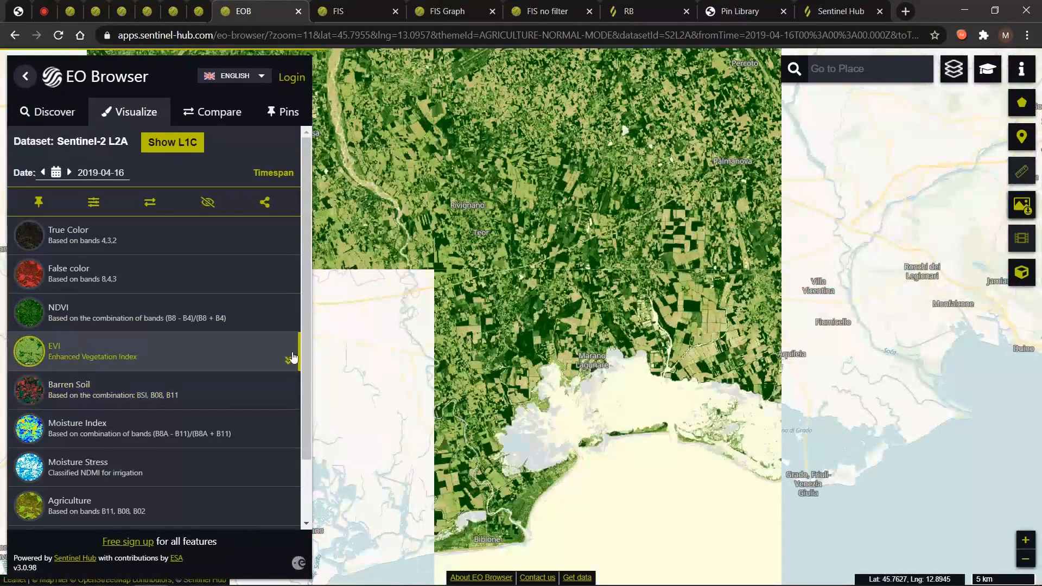
left_click(288, 360)
scroll(220, 462, "down", 1)
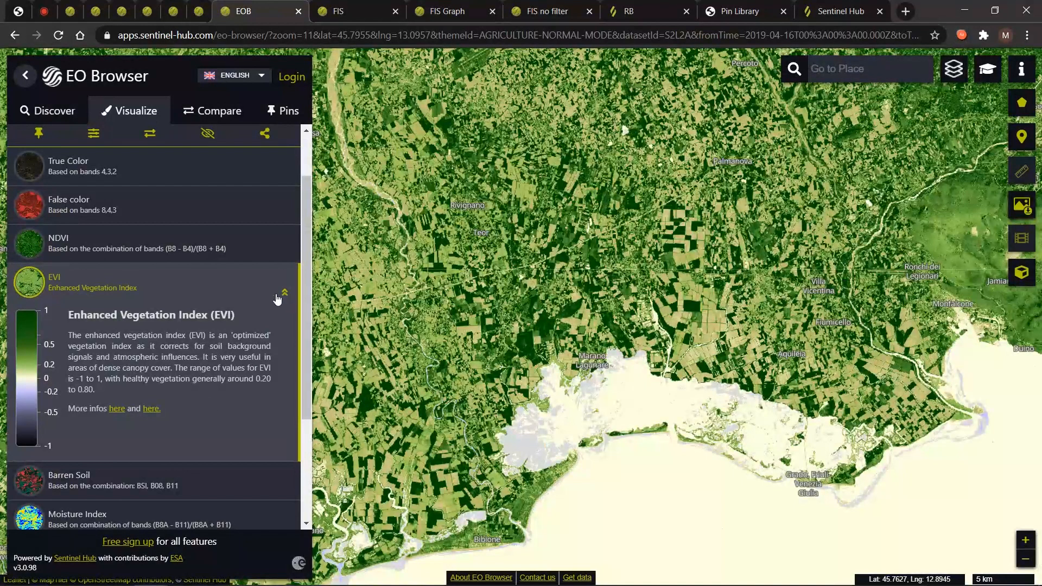
scroll(208, 396, "down", 1)
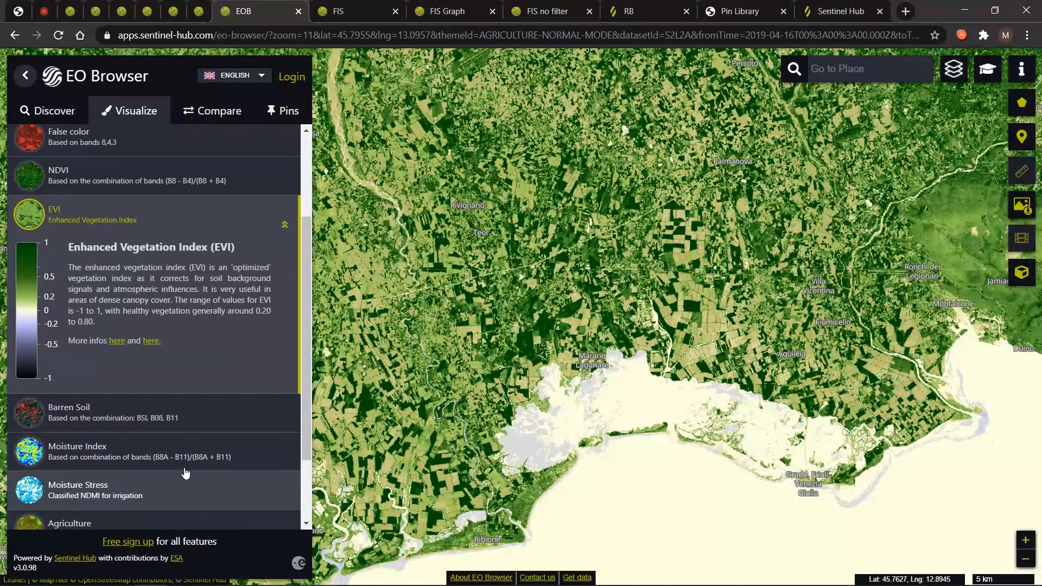
scroll(169, 335, "up", 1)
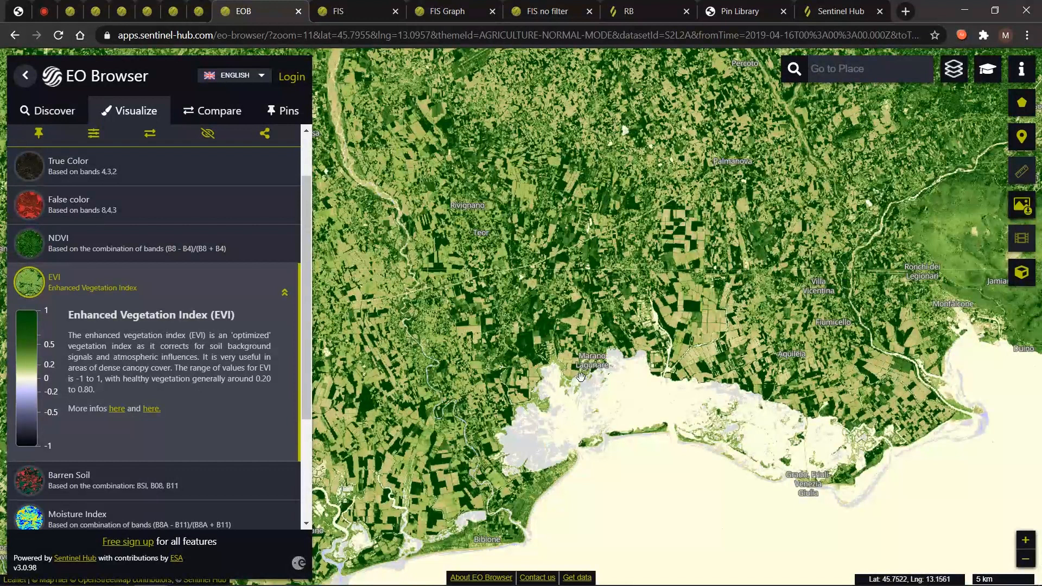
scroll(581, 376, "up", 1)
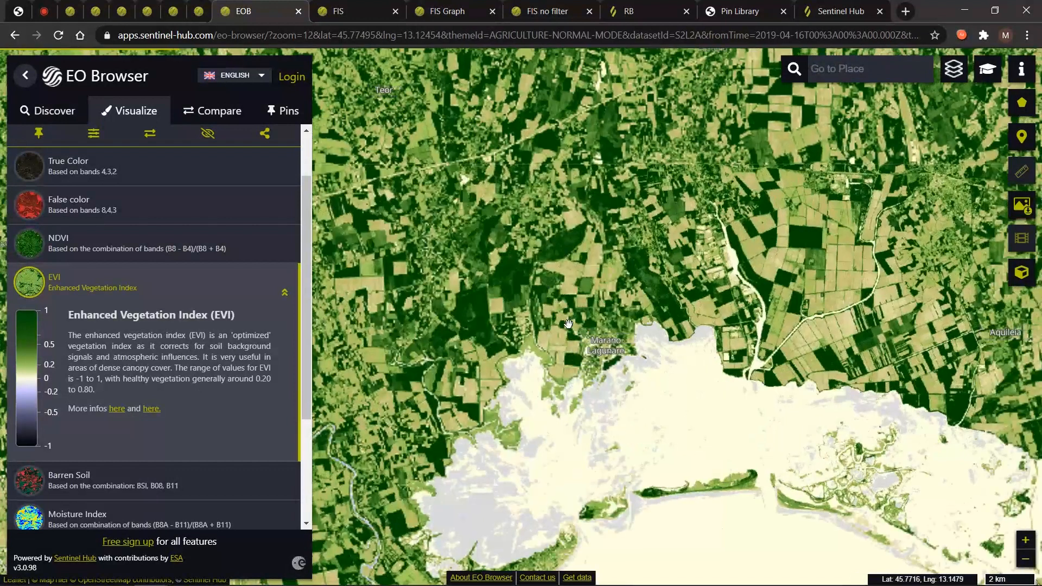
scroll(583, 266, "up", 3)
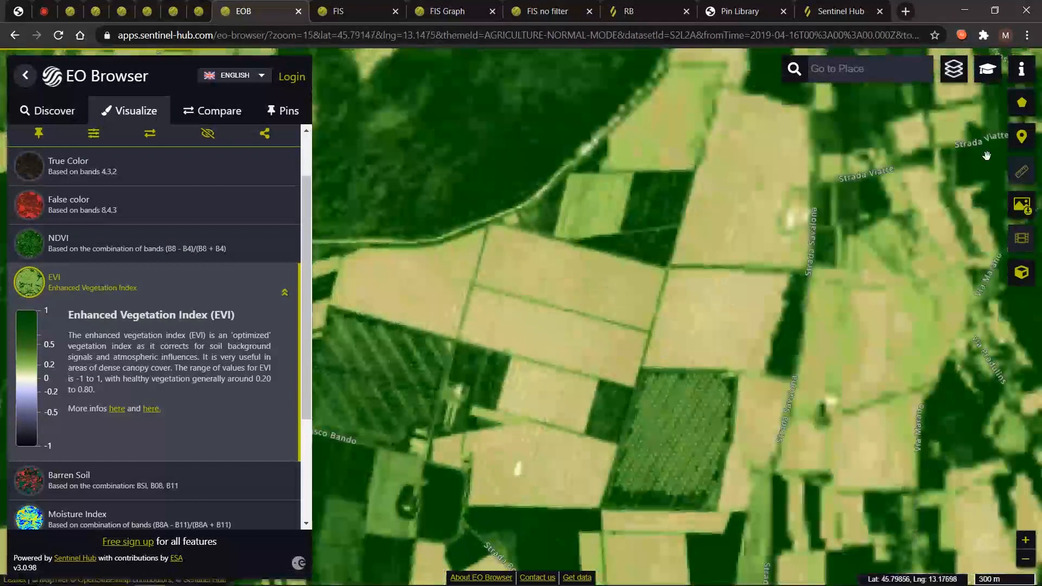
Pin a point of interest on one field, centre on it, and open its EVI chart.
left_click(1023, 141)
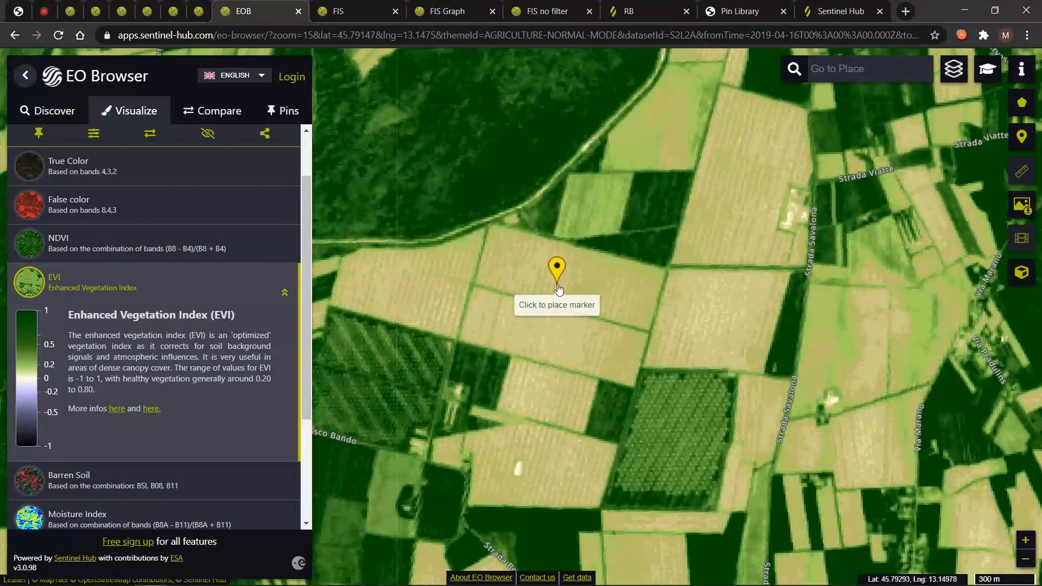
left_click(599, 285)
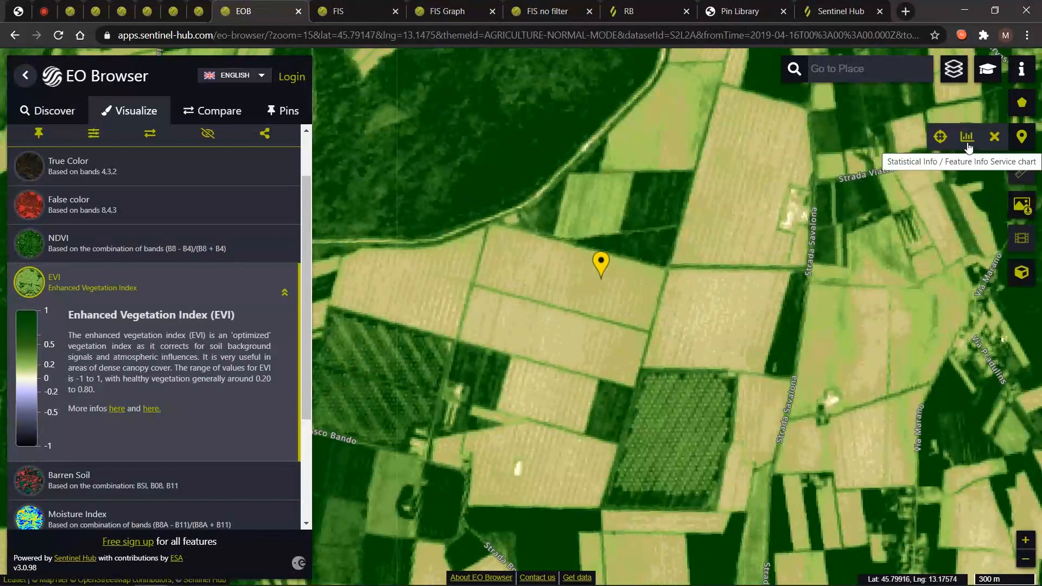
left_click(940, 138)
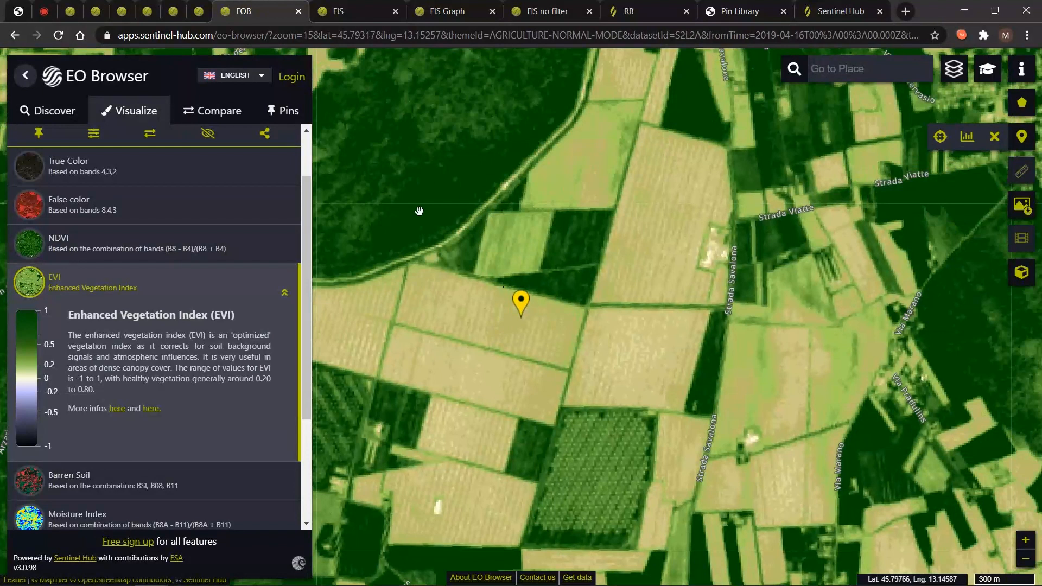
left_click(968, 139)
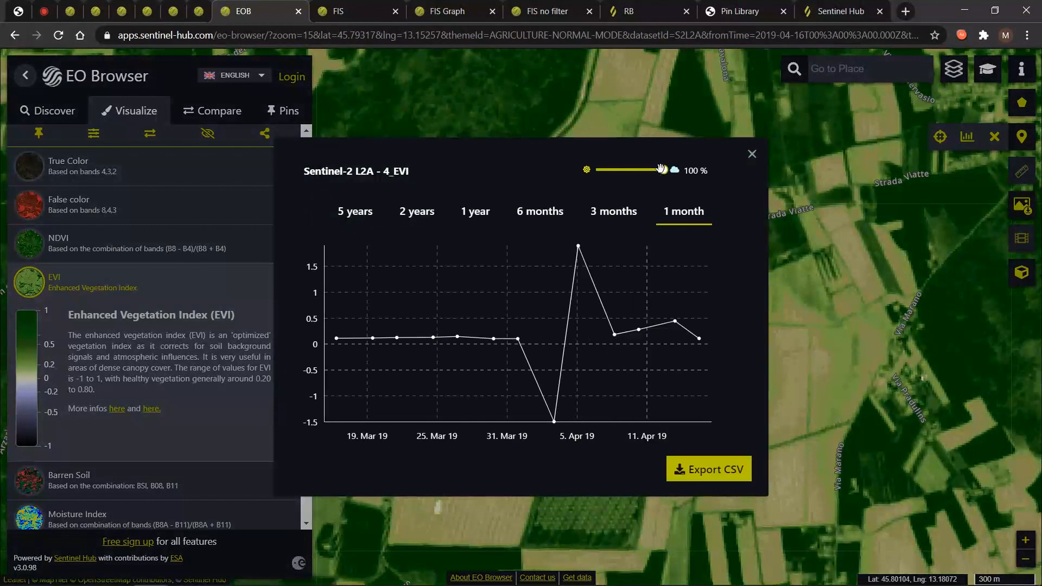
Show the field's one-year EVI at 0% cloud coverage, then close the chart and delete the marker.
left_click_drag(664, 170, 595, 169)
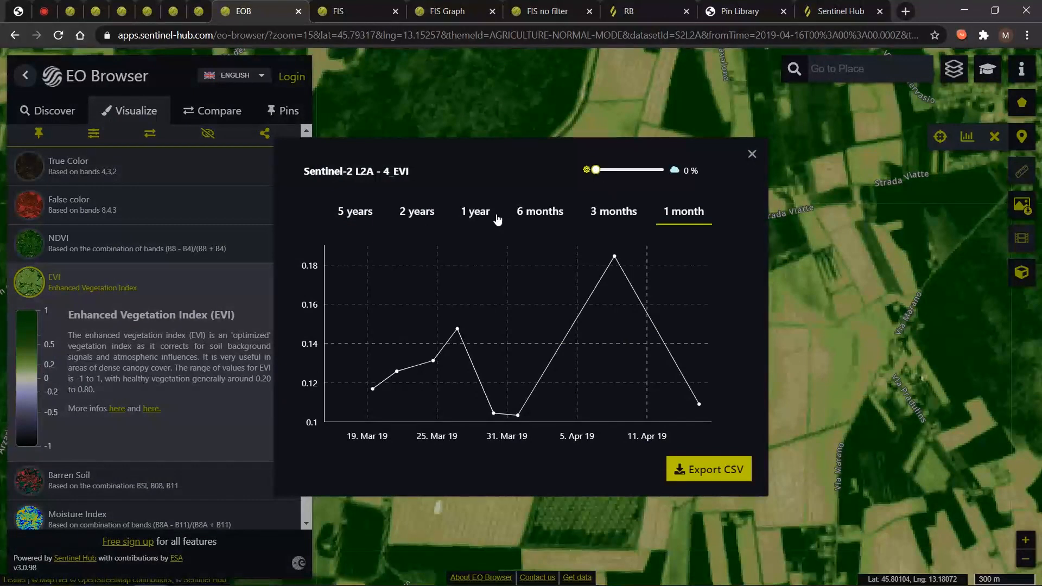
left_click(480, 213)
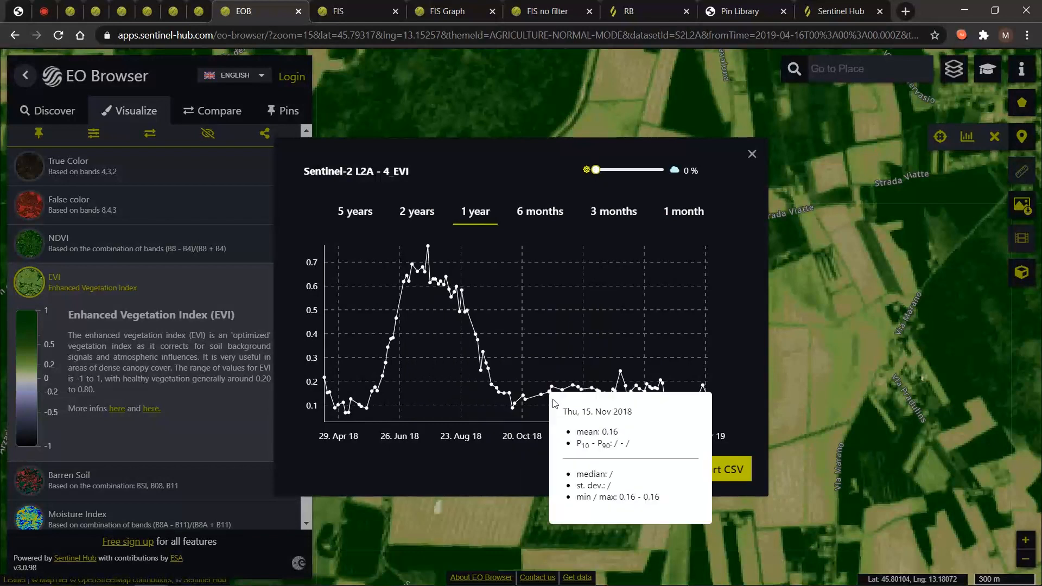
left_click(753, 156)
left_click(995, 137)
mouse_move(1021, 106)
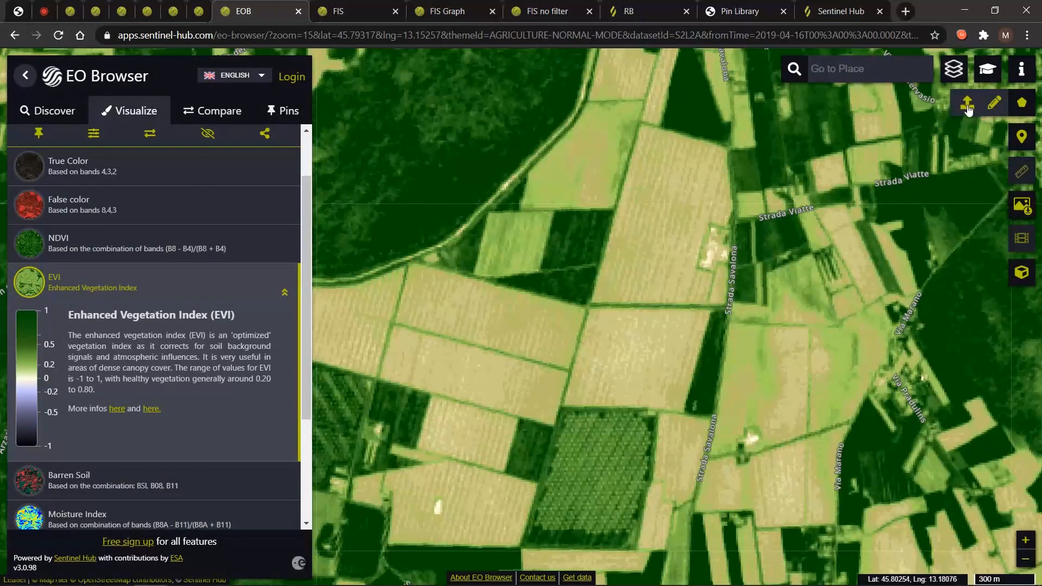
Draw a seven-corner polygon around the farmland fields, including the dark lower field.
left_click(967, 104)
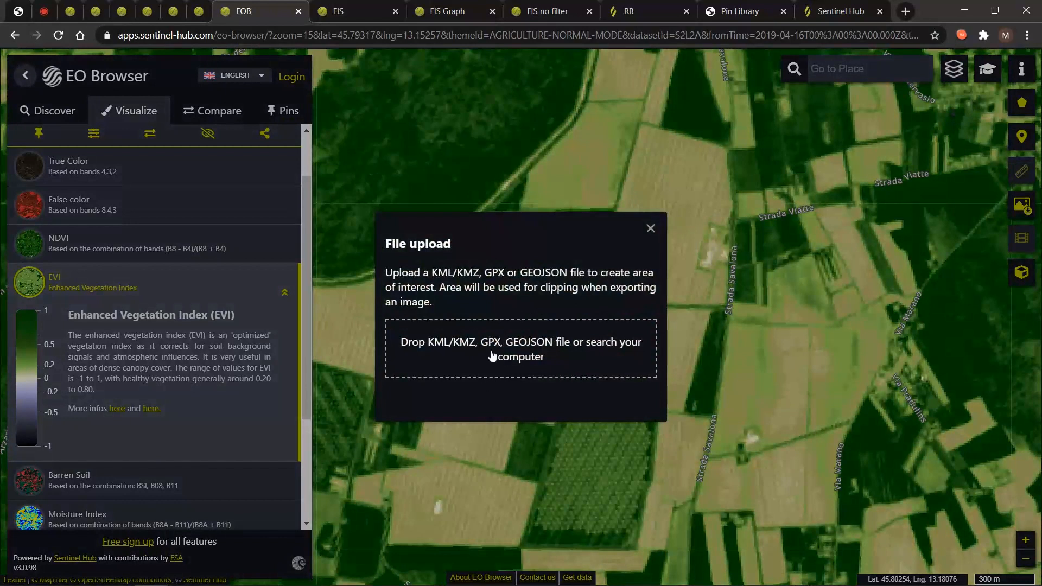
left_click(652, 230)
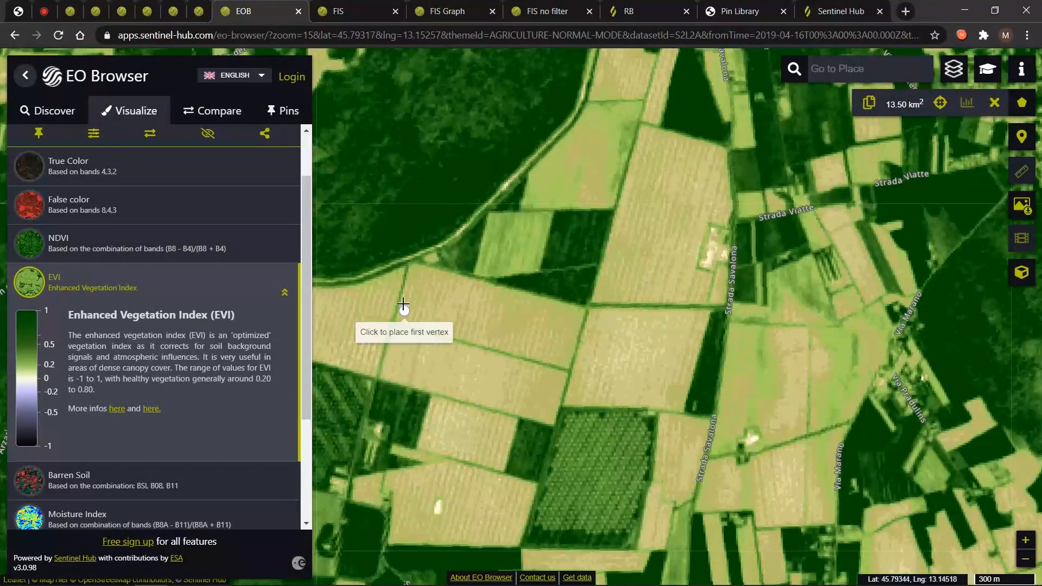
left_click(408, 262)
left_click(588, 312)
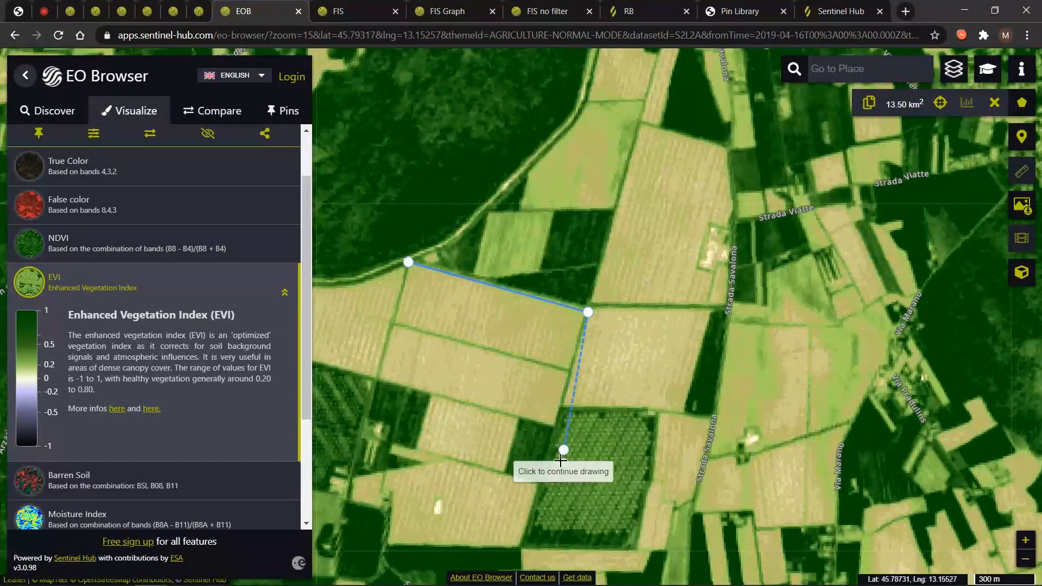
left_click(536, 486)
left_click(503, 472)
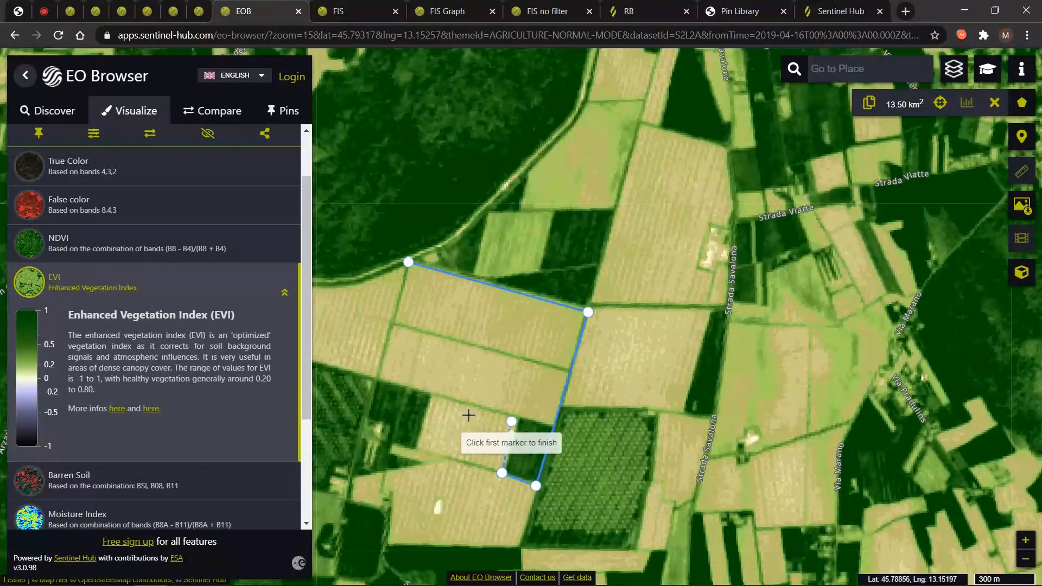
left_click(425, 390)
left_click(515, 414)
left_click(379, 381)
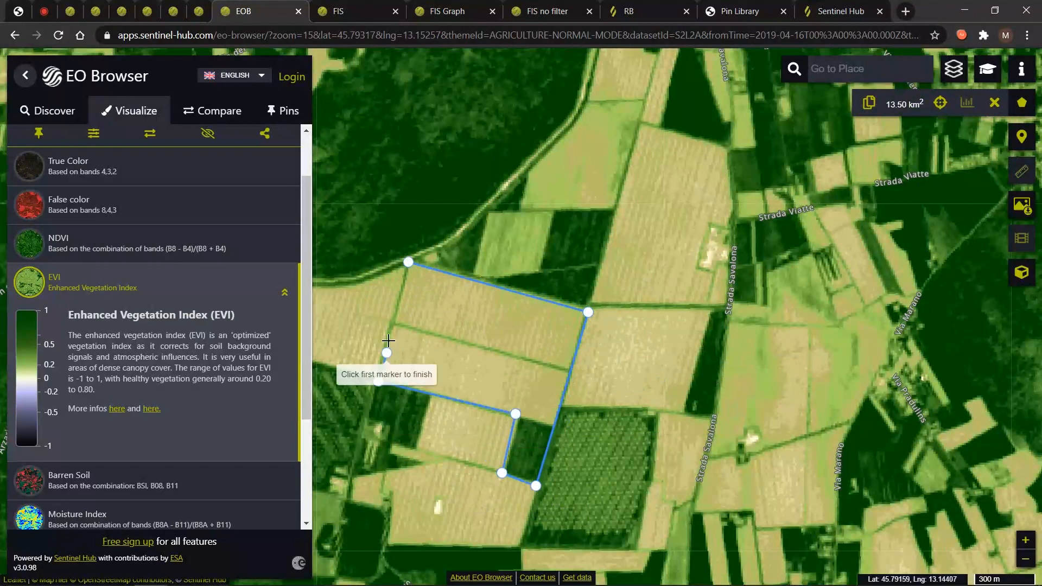
left_click(408, 263)
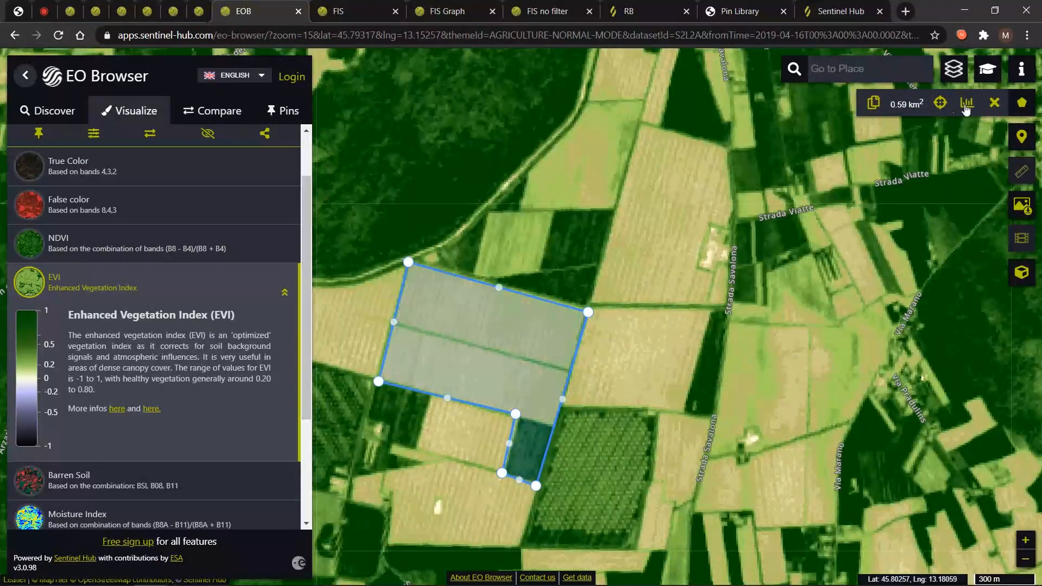
Zoom to the 0.59 km² outline, check its EVI chart, then delete the outline.
left_click(942, 105)
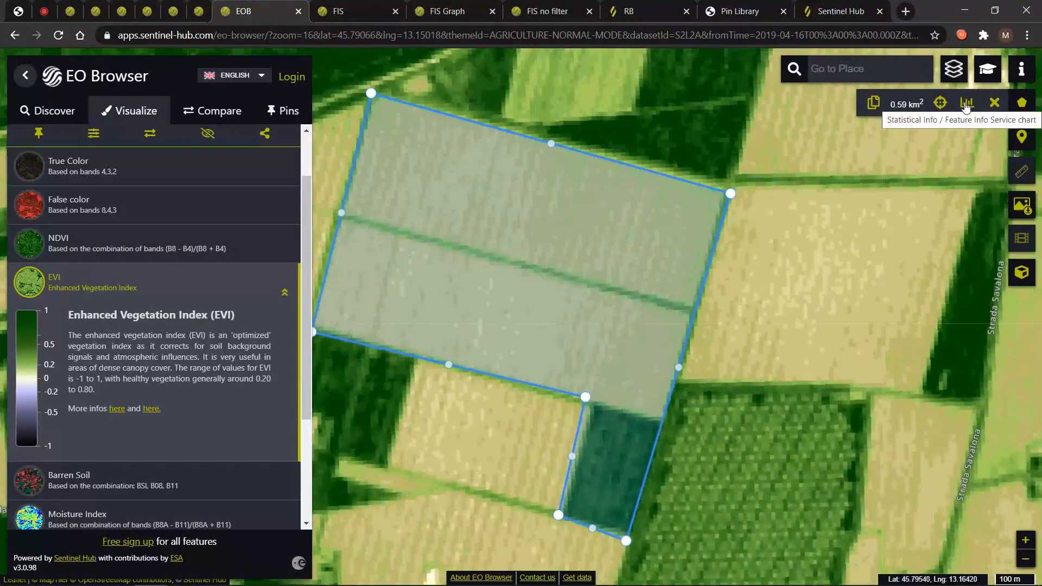
left_click(966, 106)
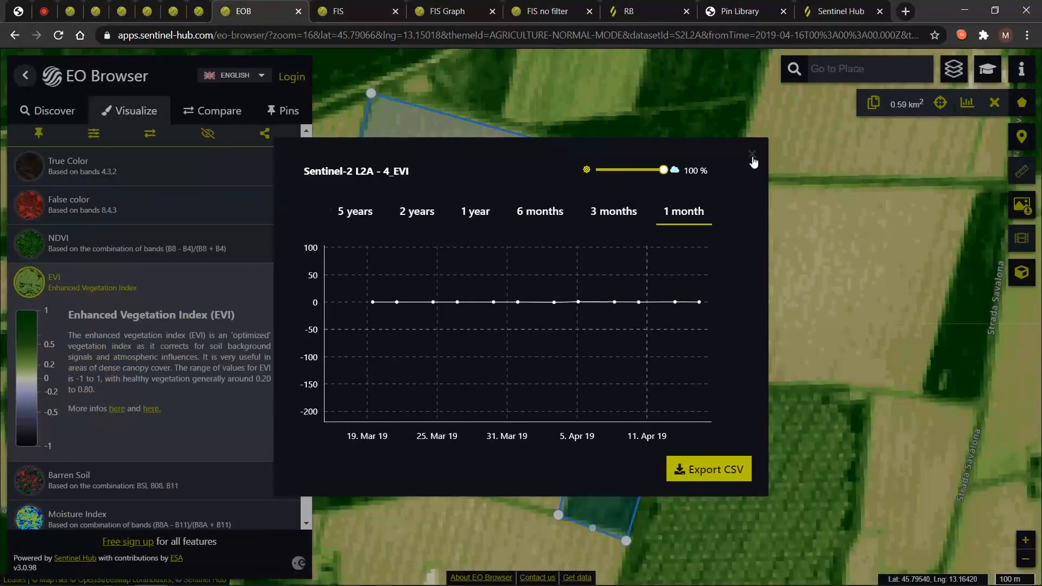
left_click(752, 155)
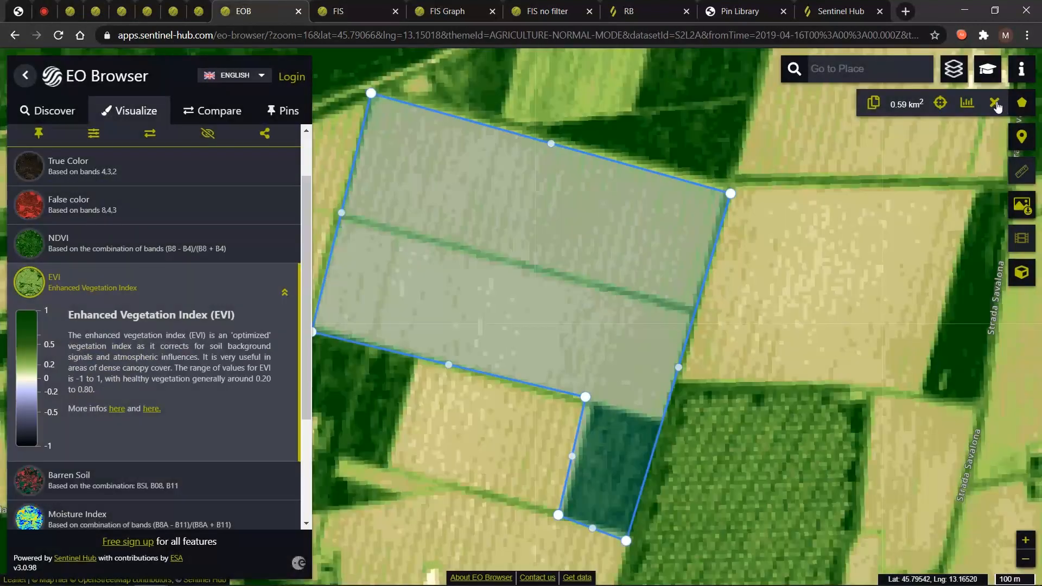
left_click(995, 105)
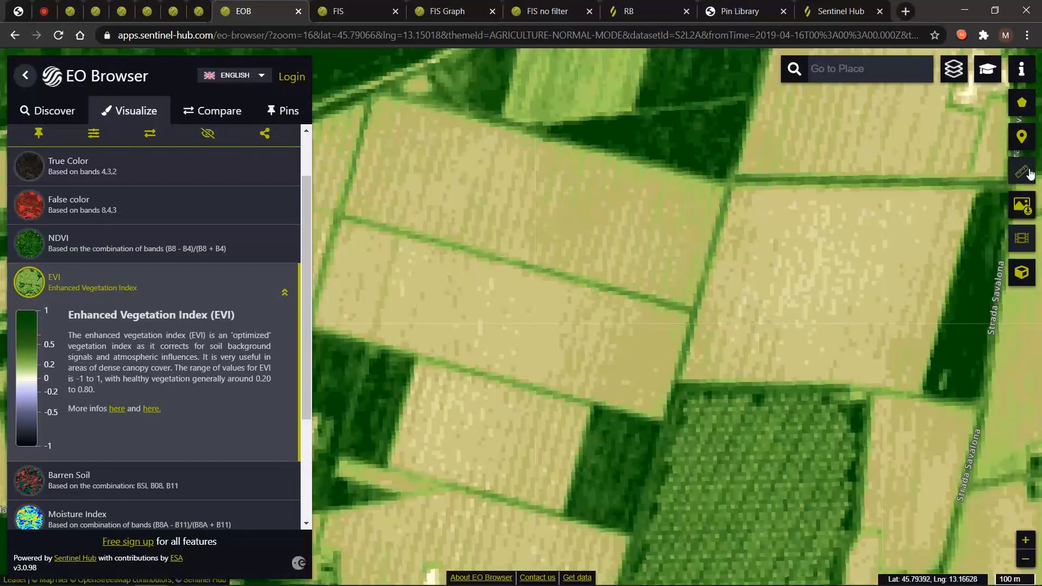
Sign in, measure distance and area across a field with four points, then clear the measurement.
left_click(289, 79)
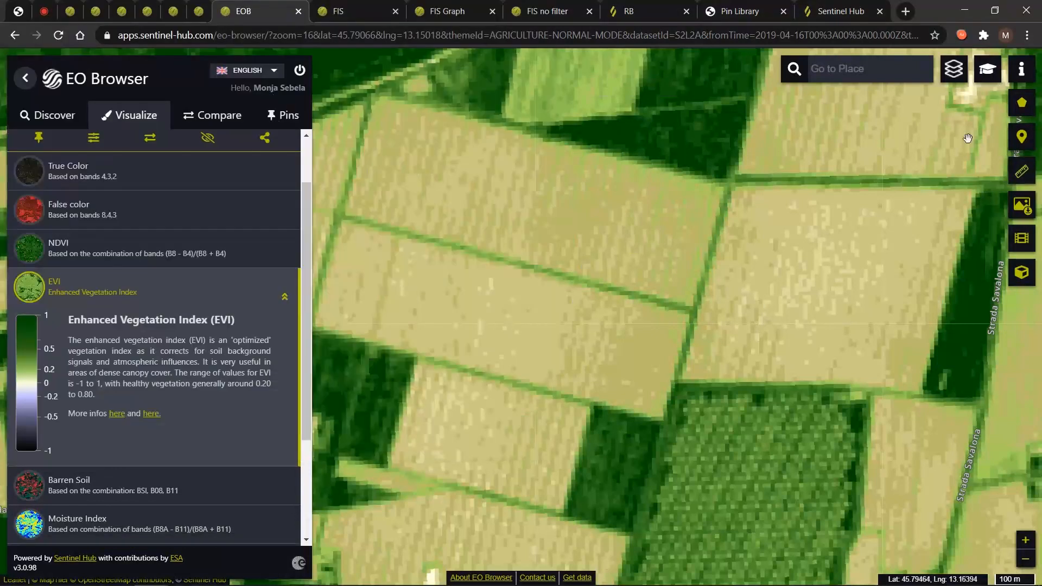
left_click(1026, 172)
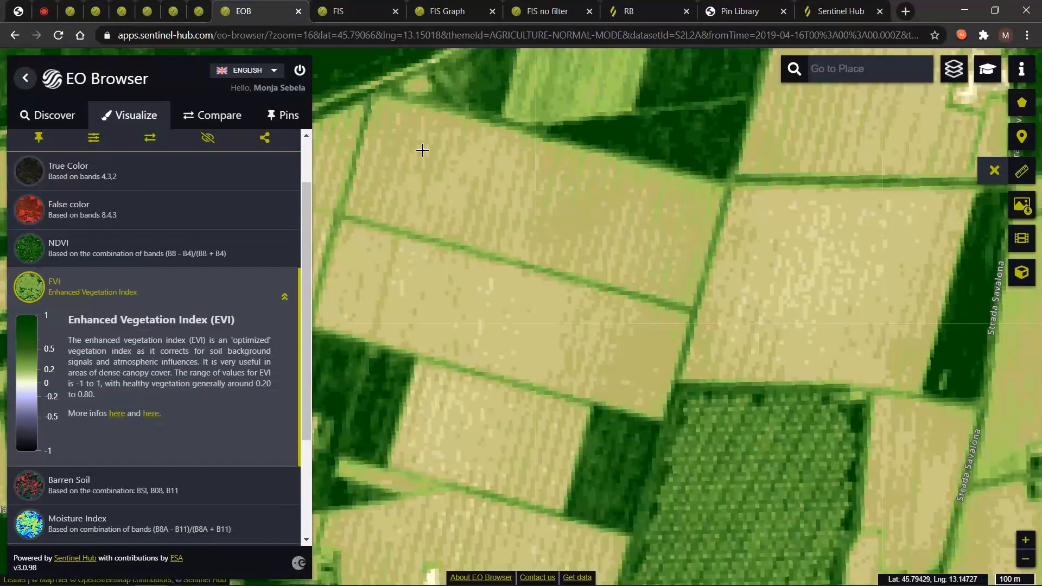
left_click(369, 90)
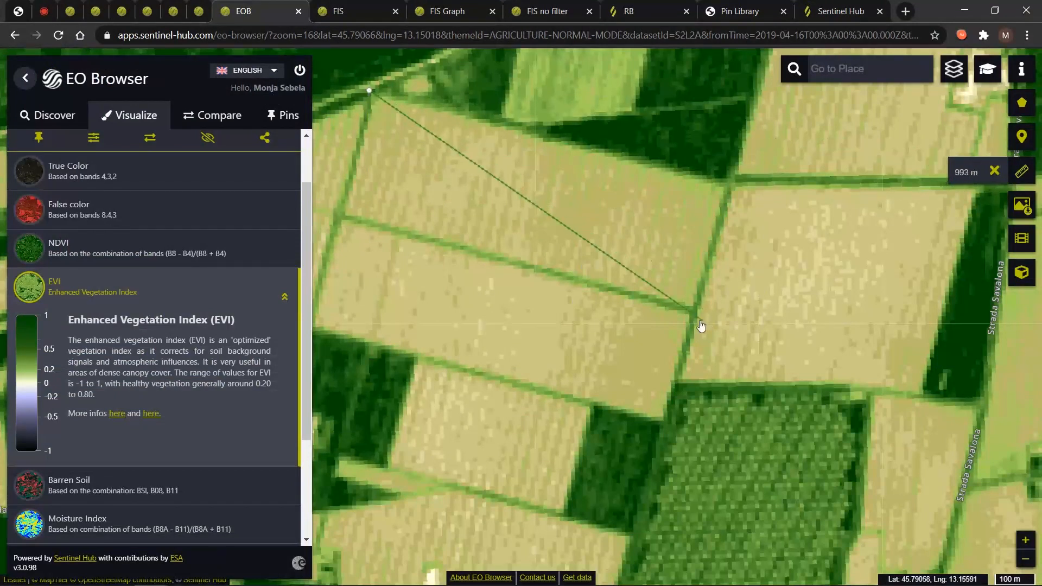
left_click(689, 305)
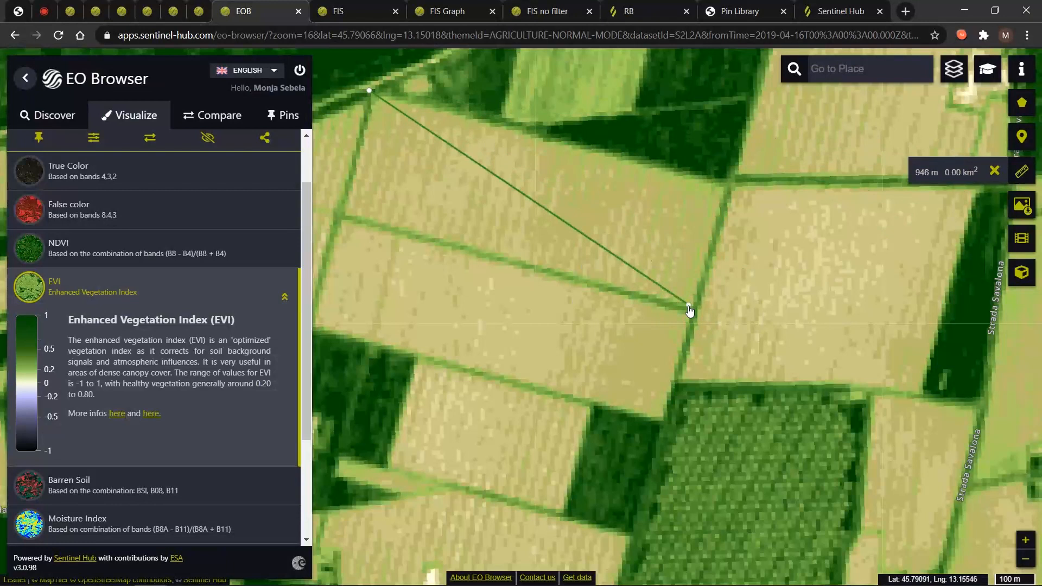
left_click(726, 184)
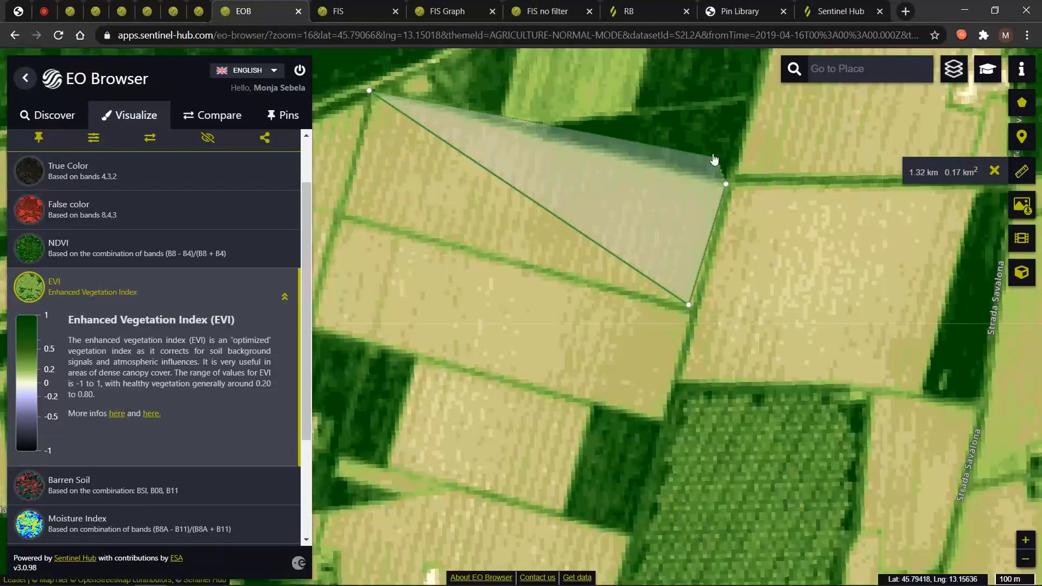
double_click(700, 89)
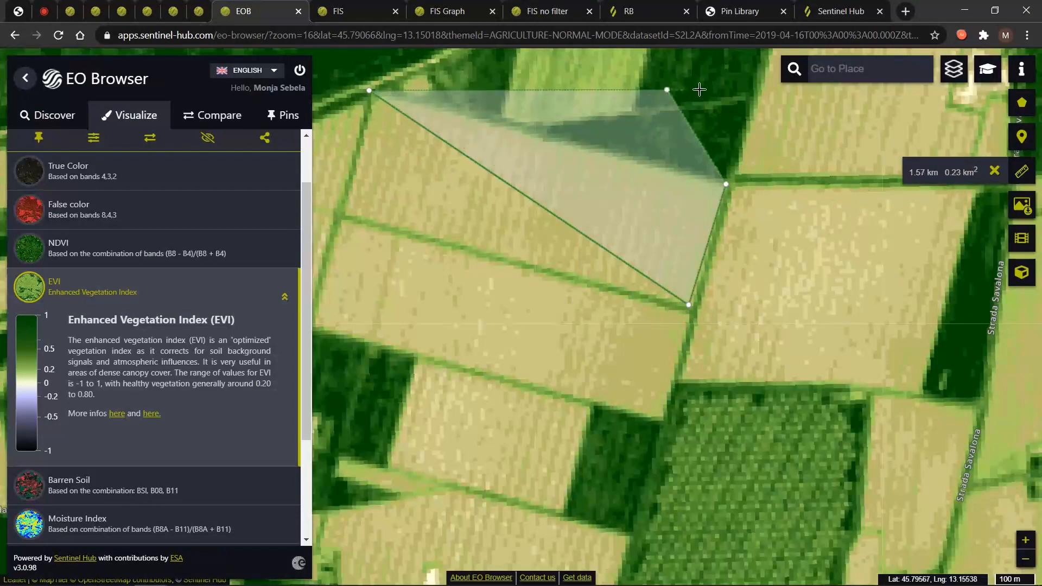
left_click(995, 171)
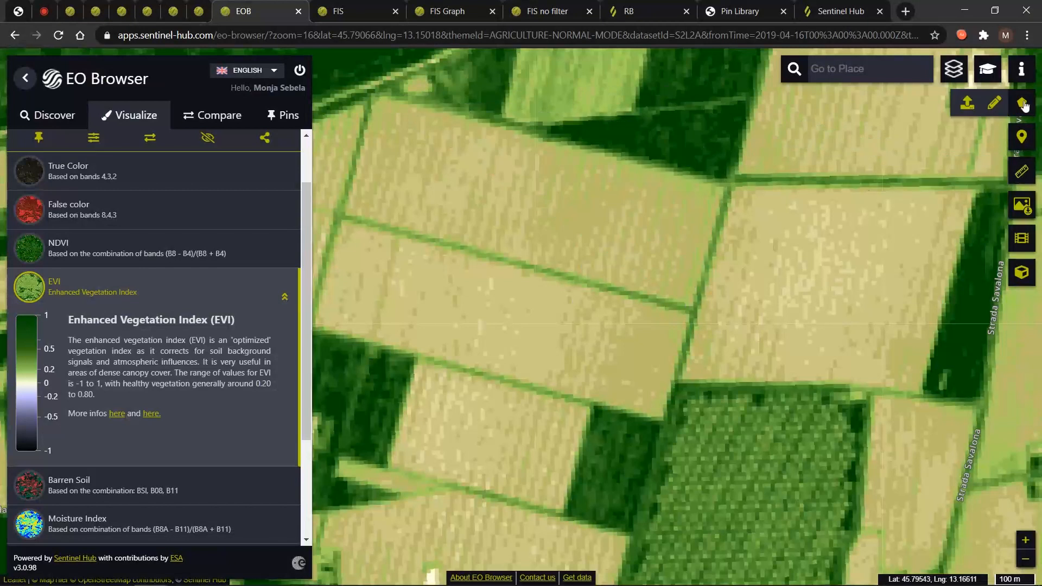
Draw a 0.02 km² triangular area of interest inside one pale field.
left_click(1022, 102)
left_click(686, 263)
left_click(614, 193)
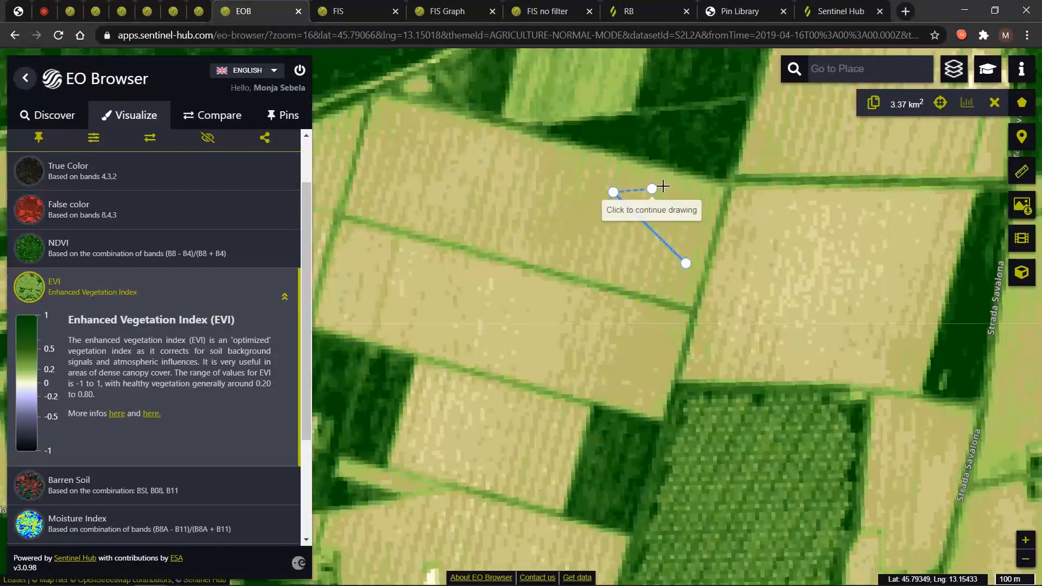
left_click(701, 181)
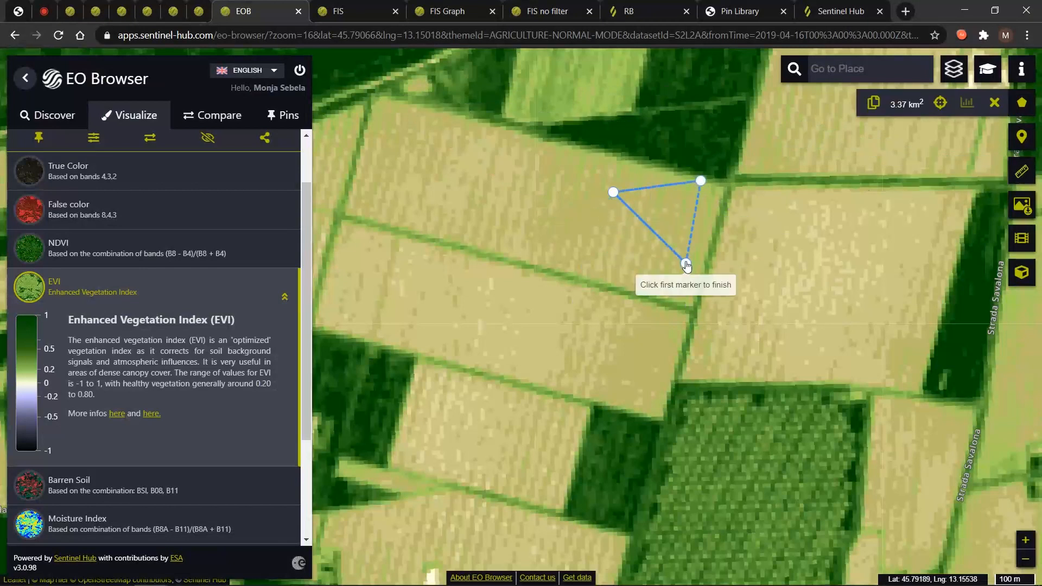
left_click(686, 263)
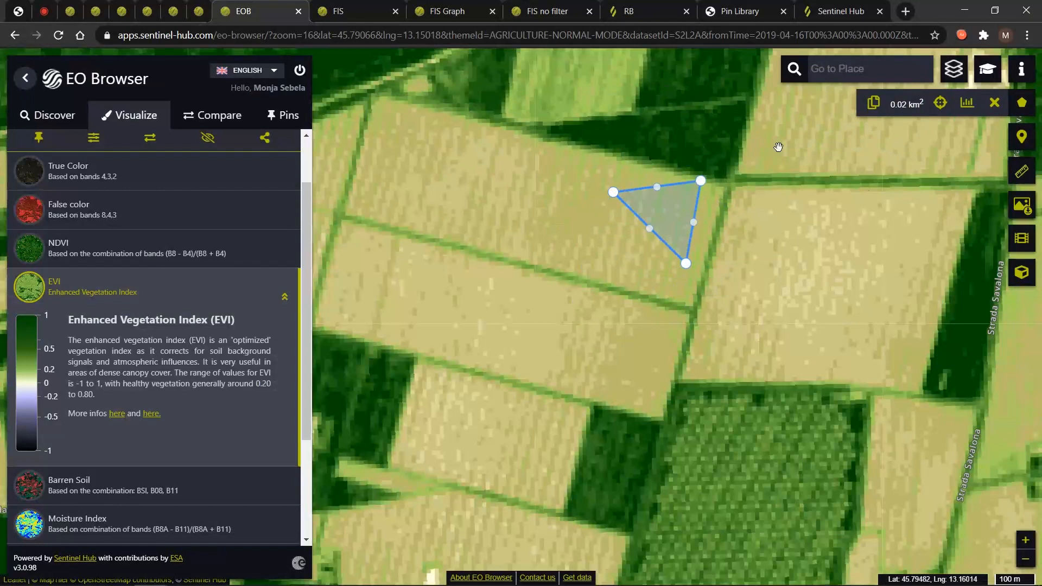
scroll(198, 449, "down", 3)
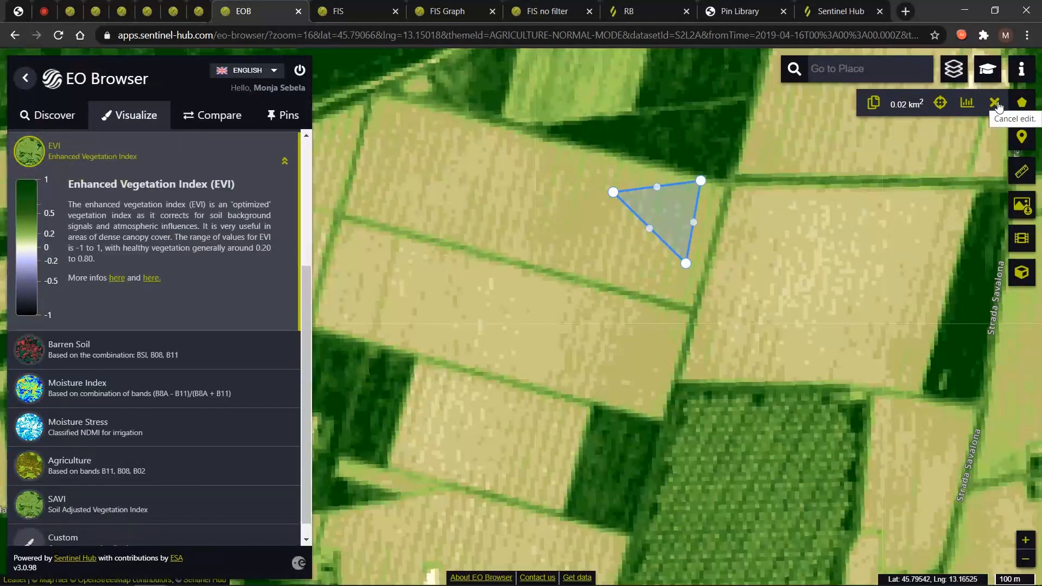
scroll(443, 260, "up", 1)
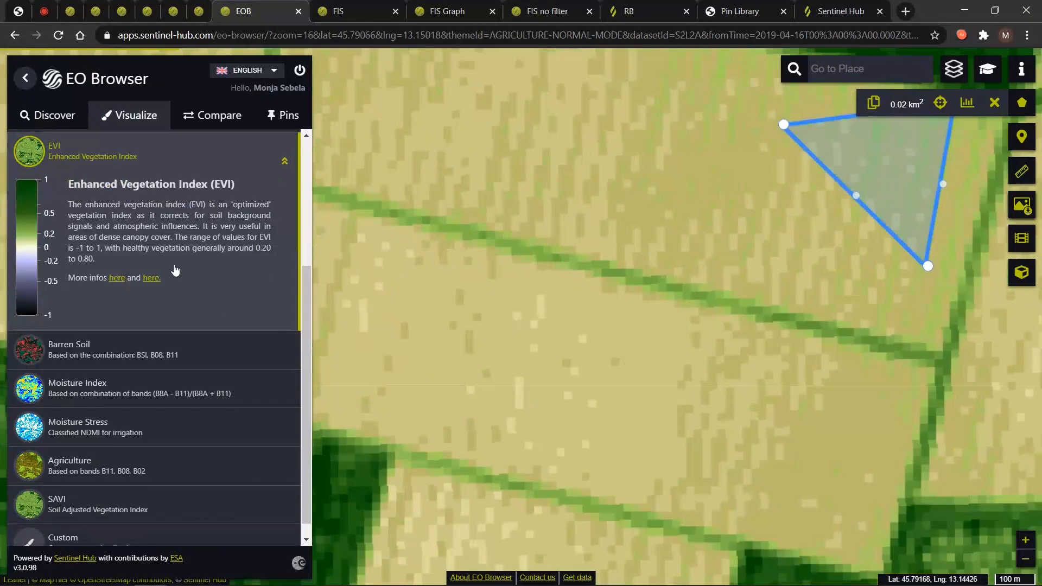
scroll(637, 238, "down", 1)
left_click_drag(637, 237, 564, 263)
scroll(126, 280, "up", 5)
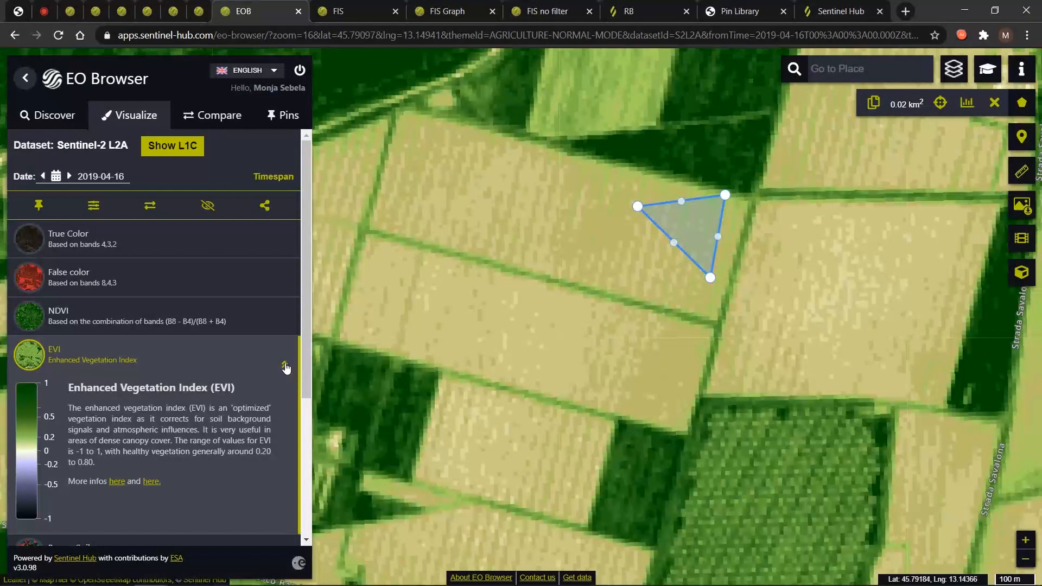
Switch the 2019-04-16 scene's visualization to NDVI, then to False color (bands 8,4,3).
double_click(201, 322)
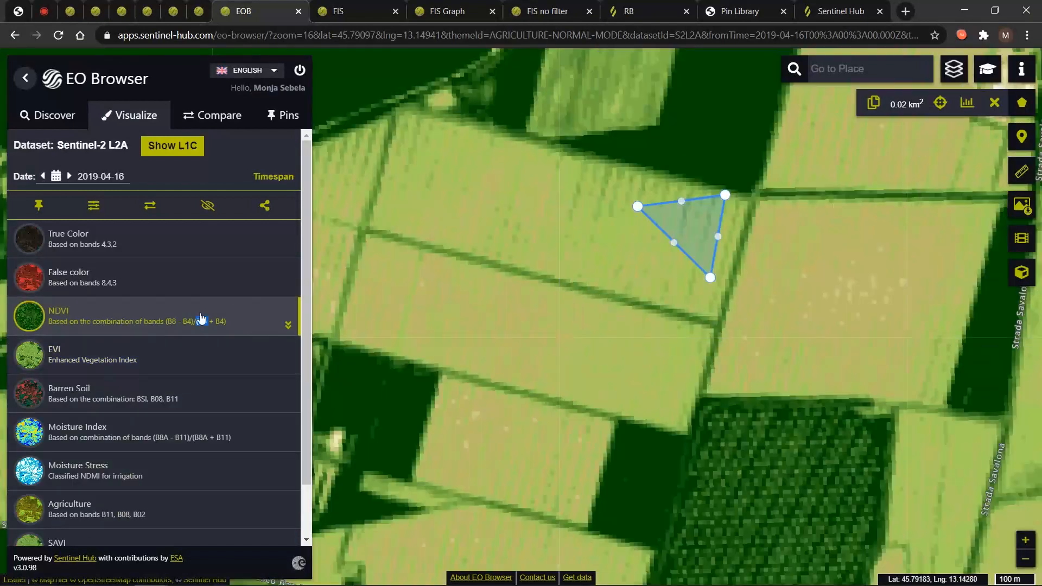
scroll(200, 320, "down", 1)
scroll(201, 319, "down", 1)
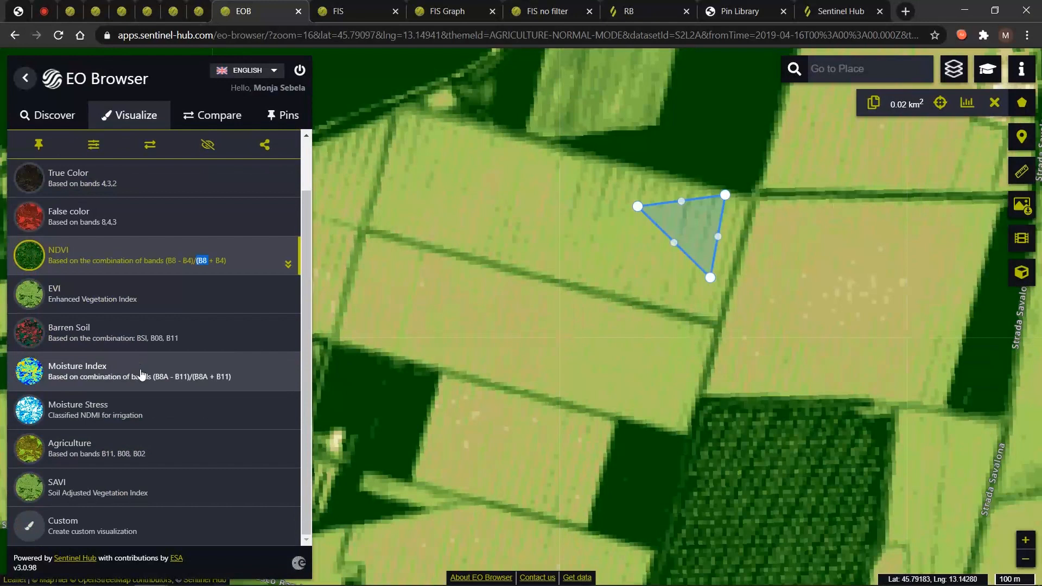
left_click(116, 218)
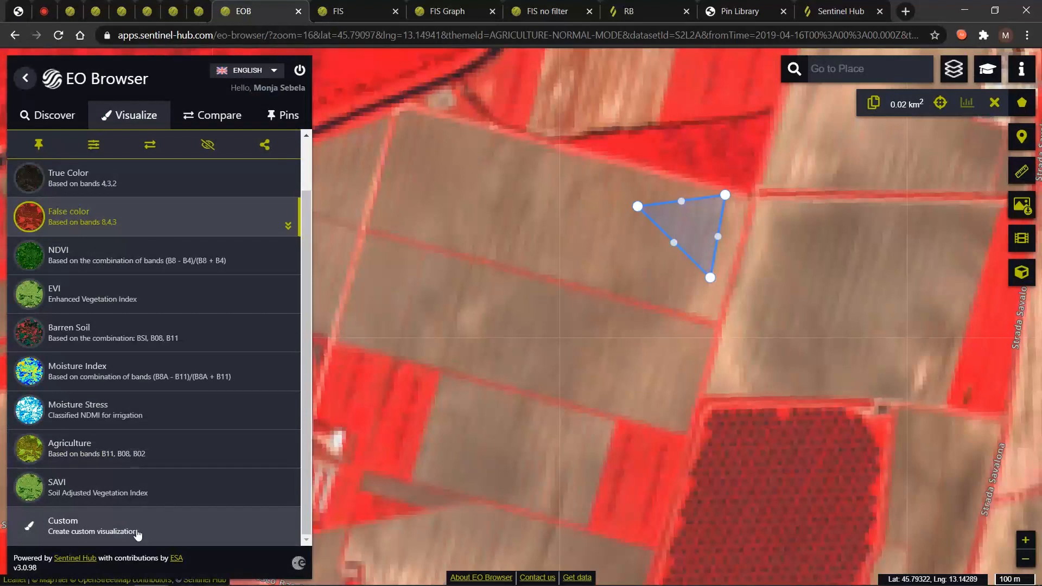
Start a Custom script visualization and review the GNDVI formula on the FIS page.
left_click(194, 522)
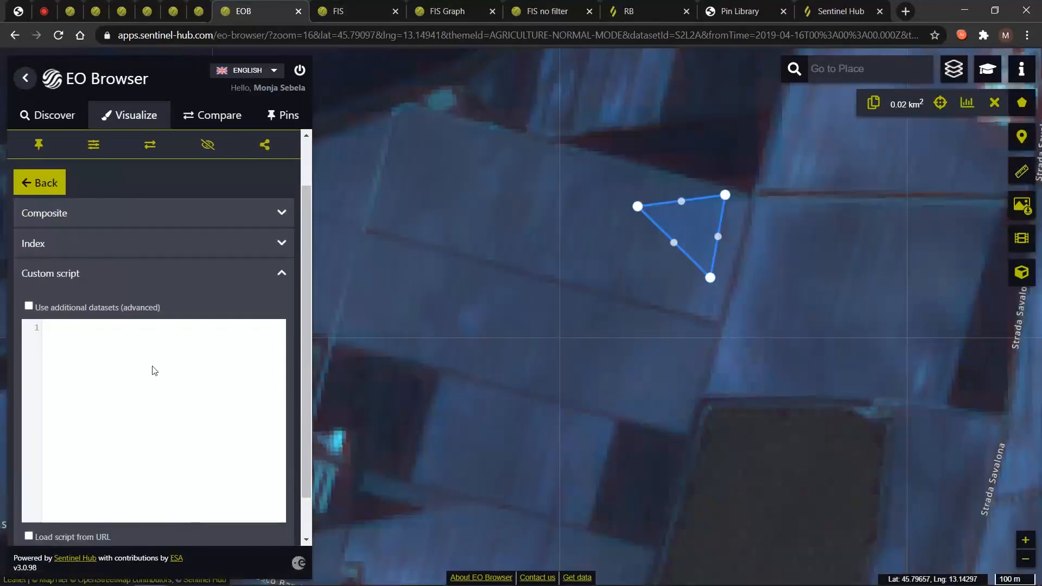
left_click(365, 9)
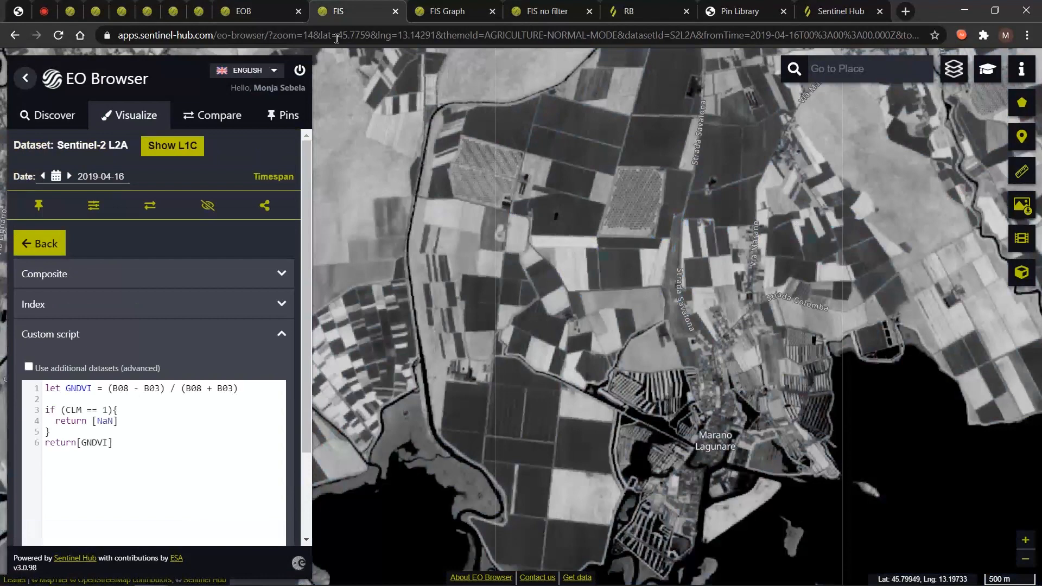
left_click_drag(177, 467, 249, 392)
left_click(86, 408)
left_click(249, 393)
left_click_drag(44, 390, 249, 389)
left_click(257, 389)
Review the script's return and cloud-mask lines, draw a 0.62 km² area, and view its GNDVI chart.
left_click_drag(46, 443, 114, 443)
left_click(114, 443)
left_click_drag(132, 437, 49, 400)
left_click(46, 399)
left_click(119, 420)
left_click(1022, 102)
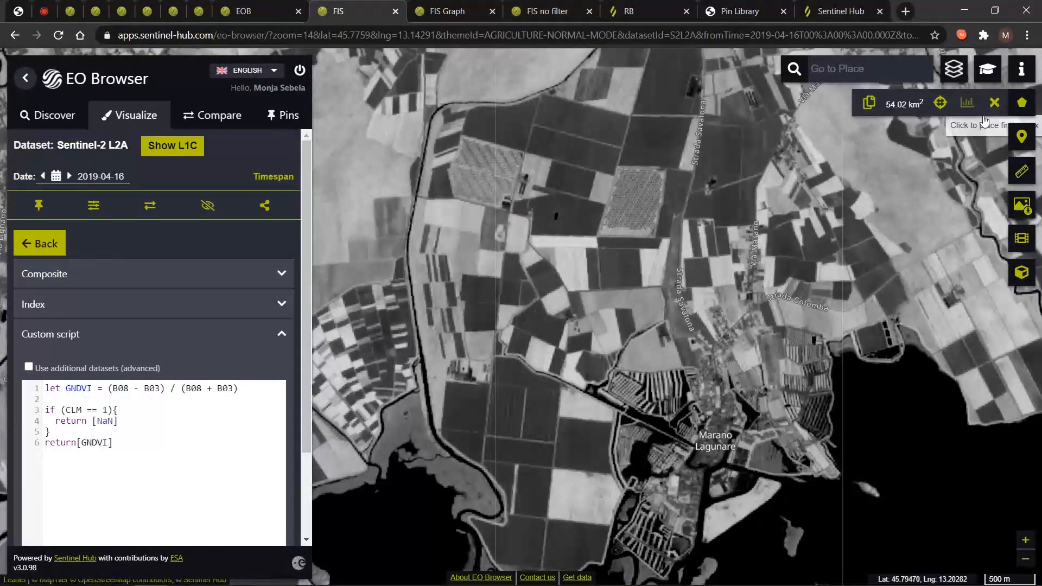
left_click(451, 6)
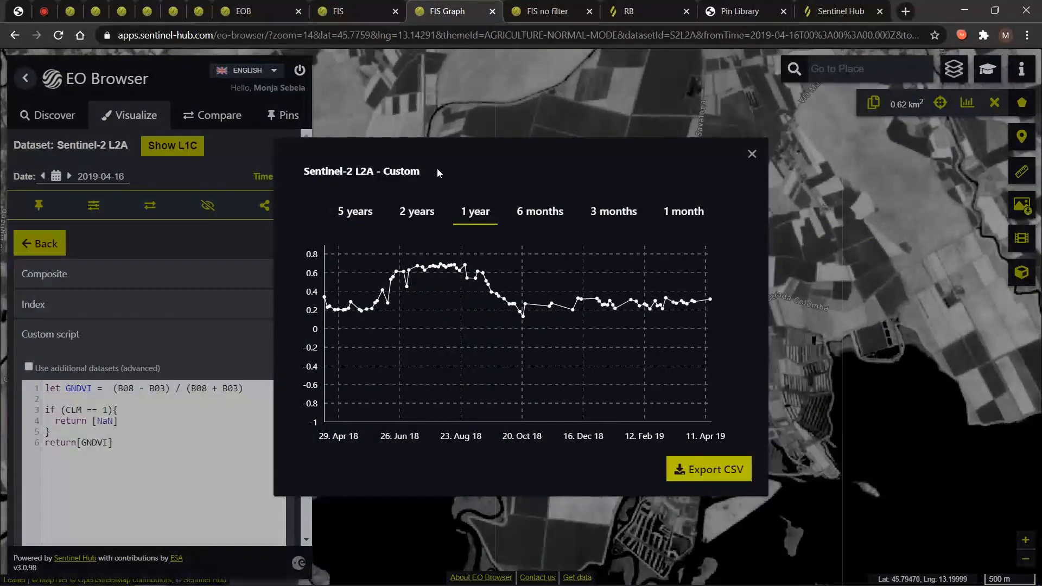
Compare the cloud-filtered GNDVI chart with the unfiltered FIS no filter chart.
left_click(550, 7)
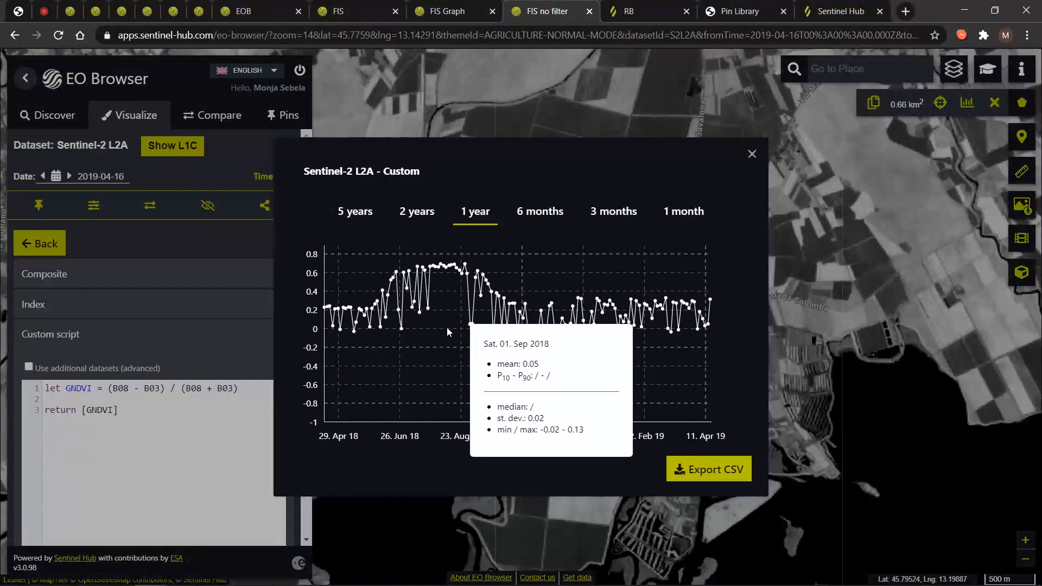
mouse_move(410, 340)
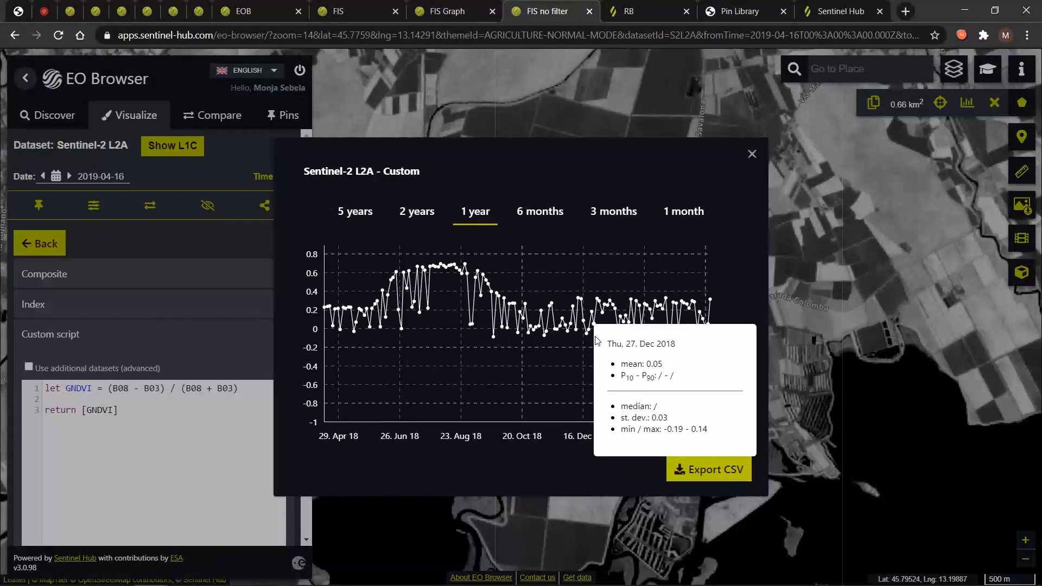
left_click(461, 6)
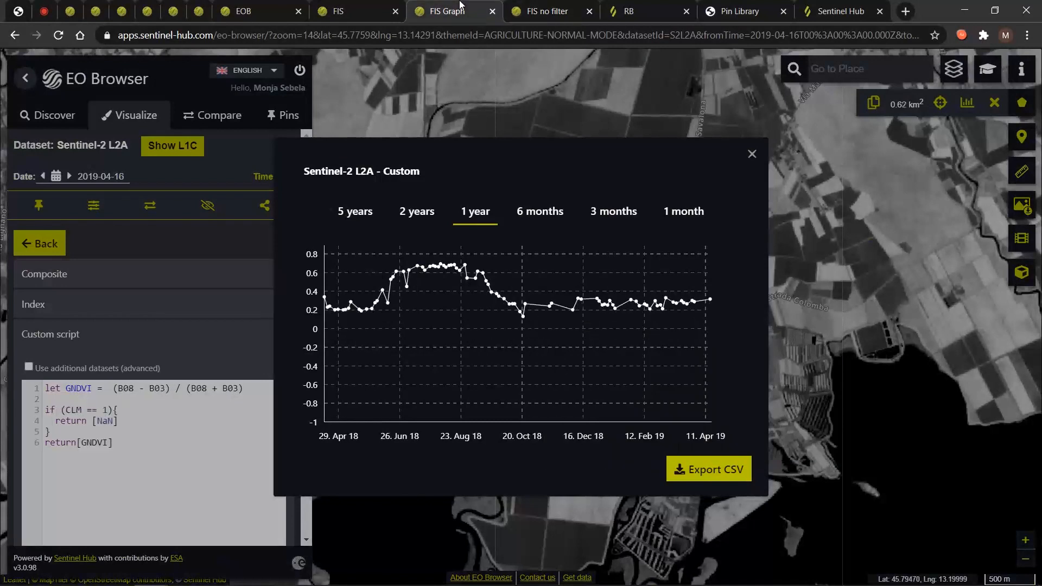
left_click(530, 6)
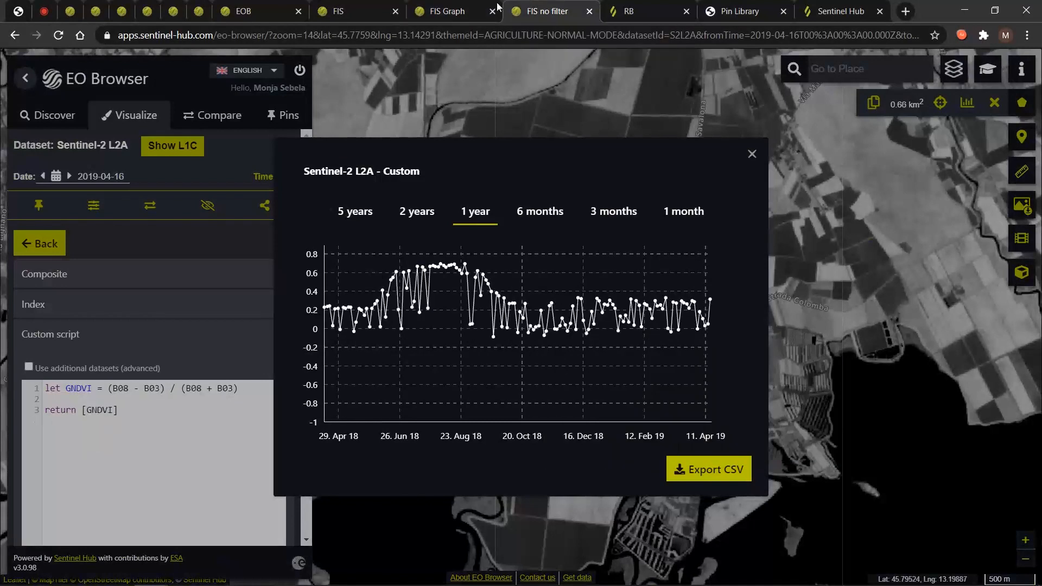
left_click(456, 11)
Close the GNDVI time-series chart and delete the 0.62 km² field polygon.
mouse_move(667, 299)
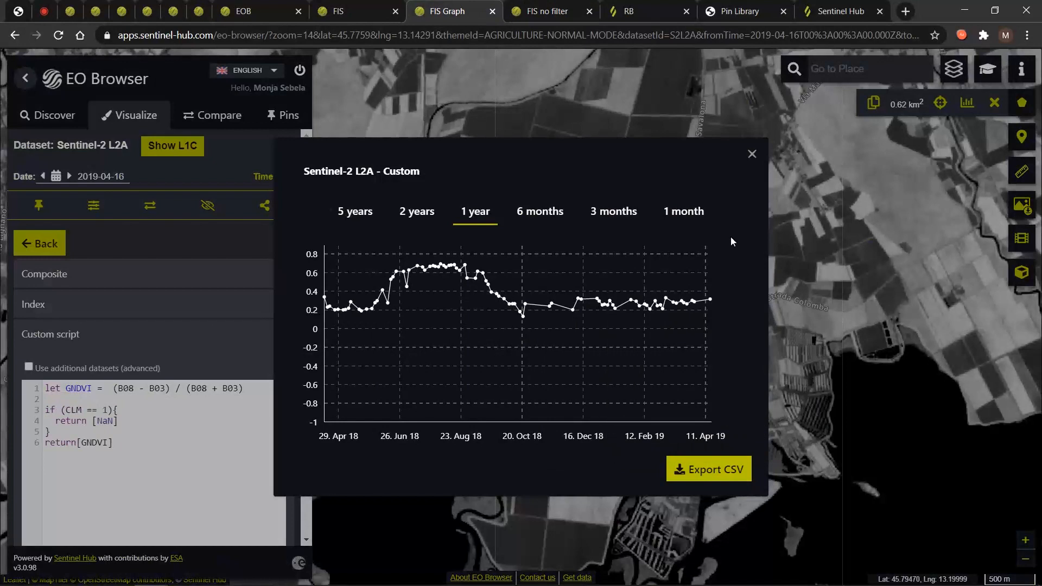
left_click(752, 159)
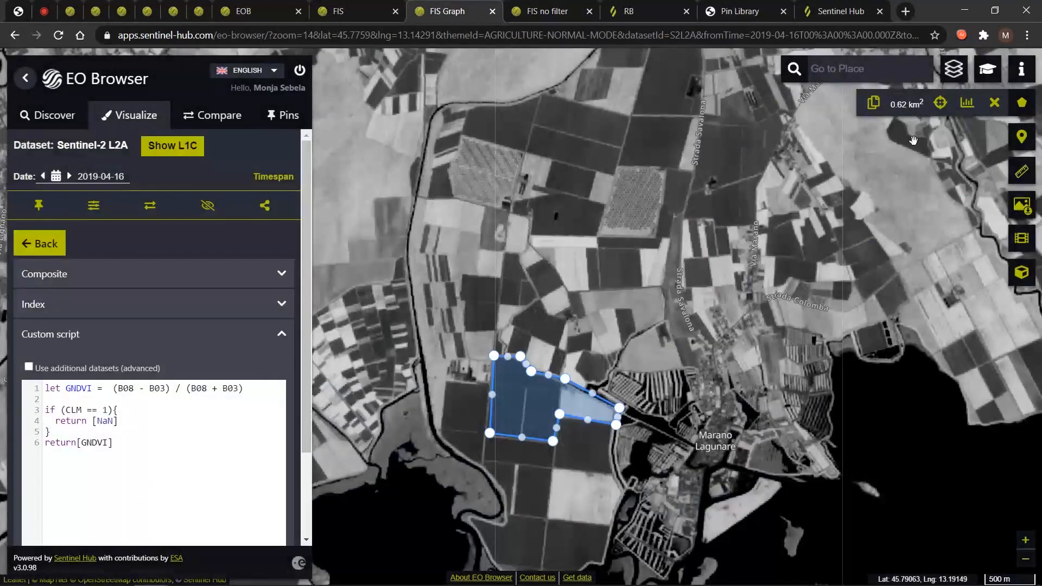
left_click(994, 103)
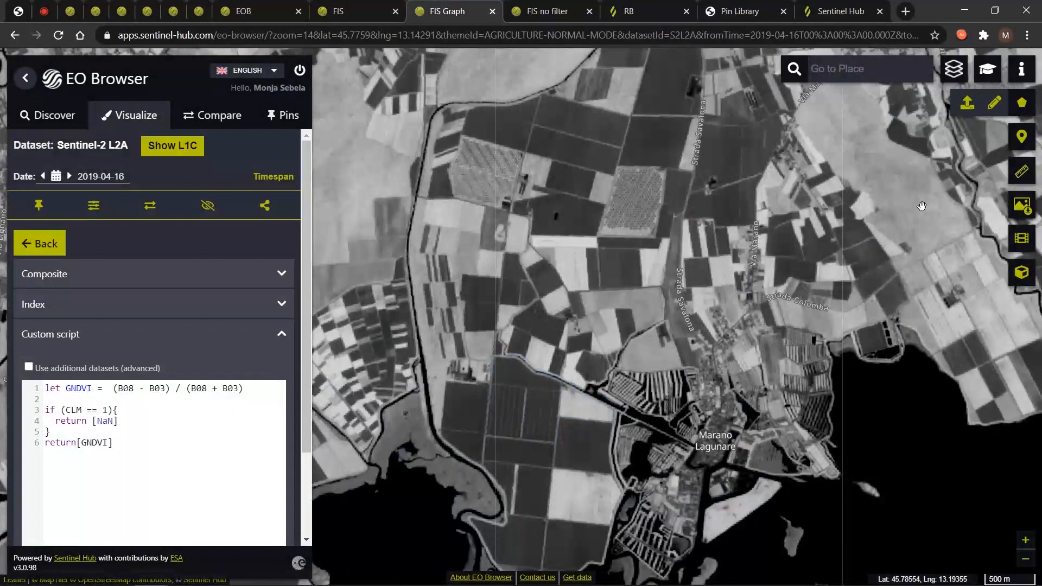
left_click(259, 11)
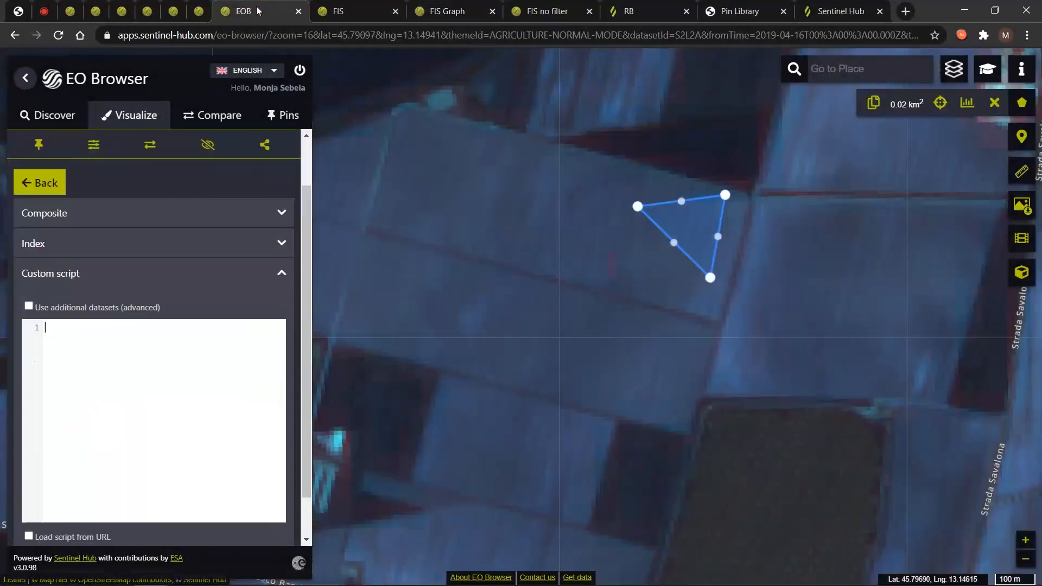
left_click_drag(777, 252, 684, 293)
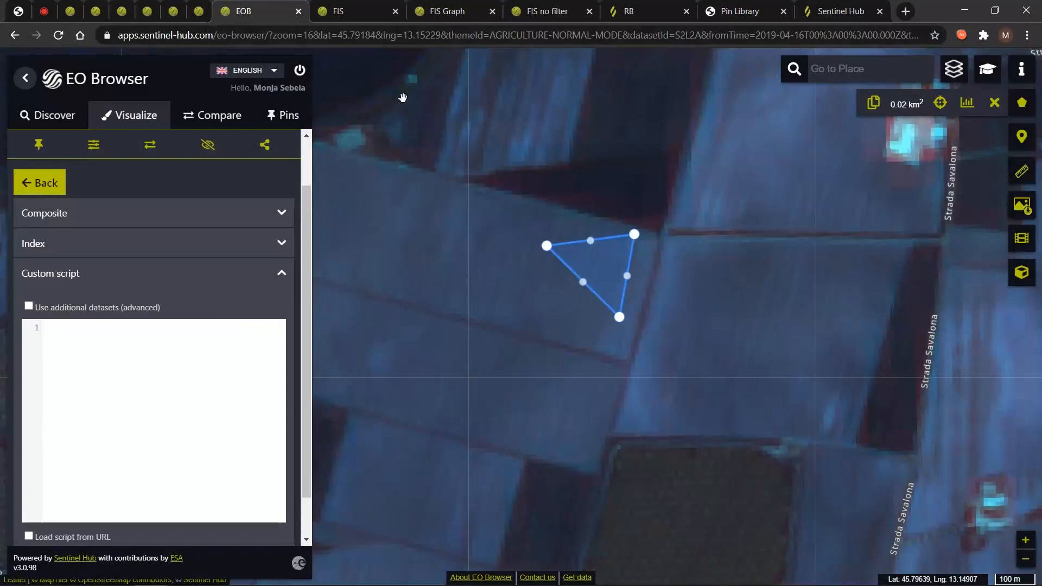
scroll(433, 212, "down", 2)
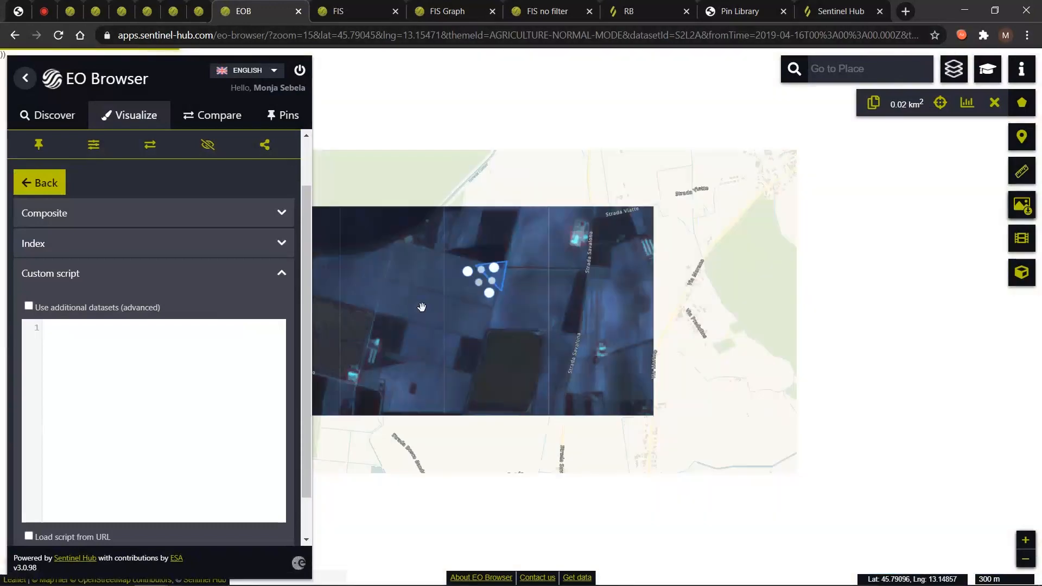
scroll(413, 310, "down", 1)
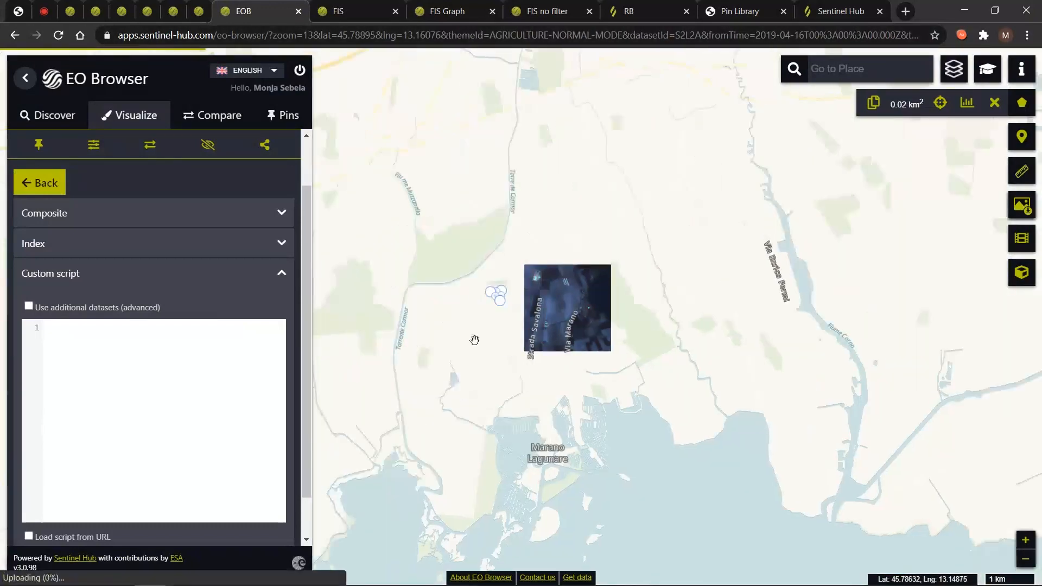
scroll(498, 350, "down", 2)
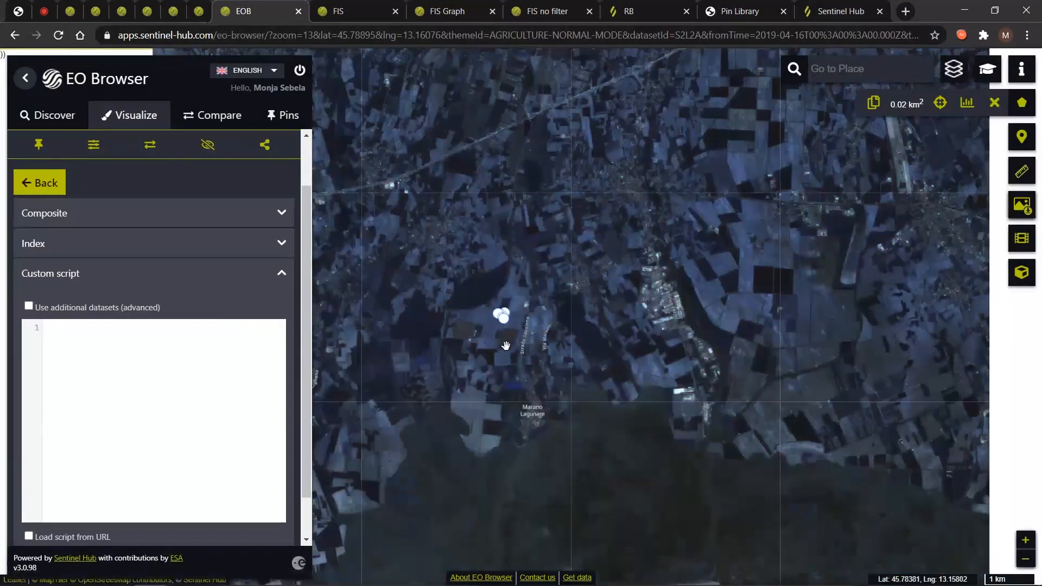
scroll(453, 326, "down", 1)
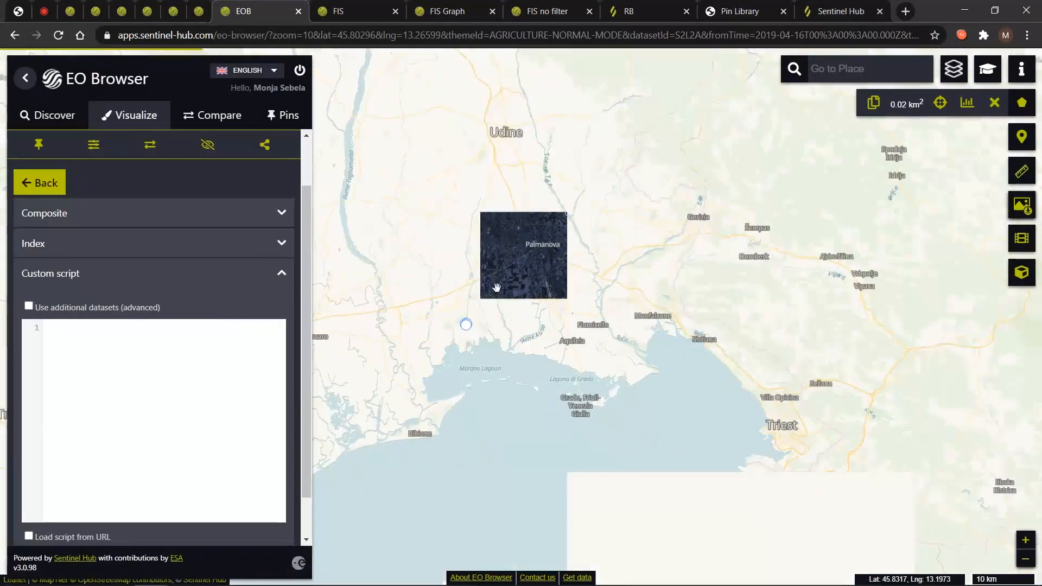
scroll(484, 335, "down", 1)
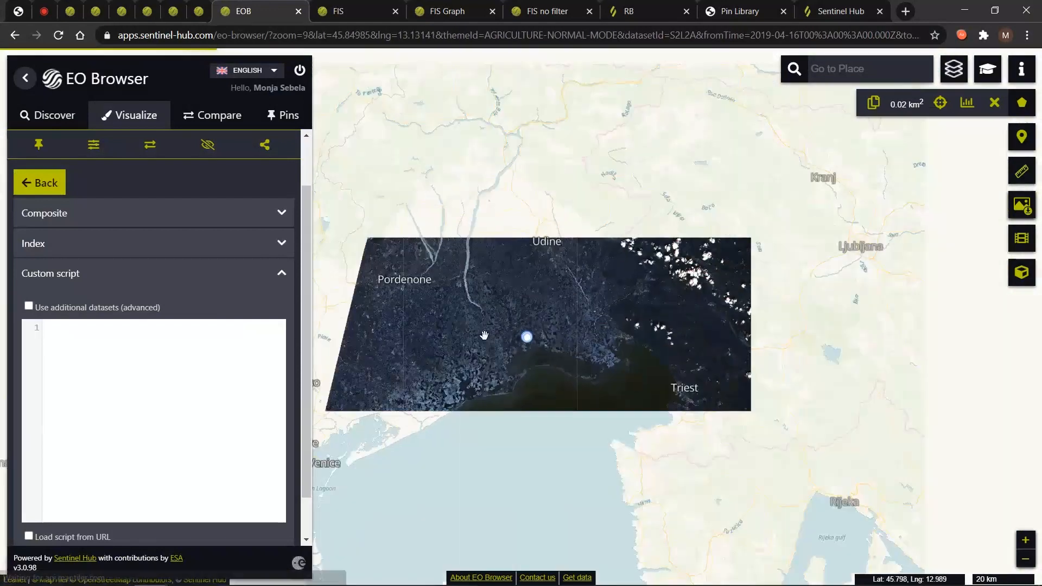
scroll(484, 335, "down", 1)
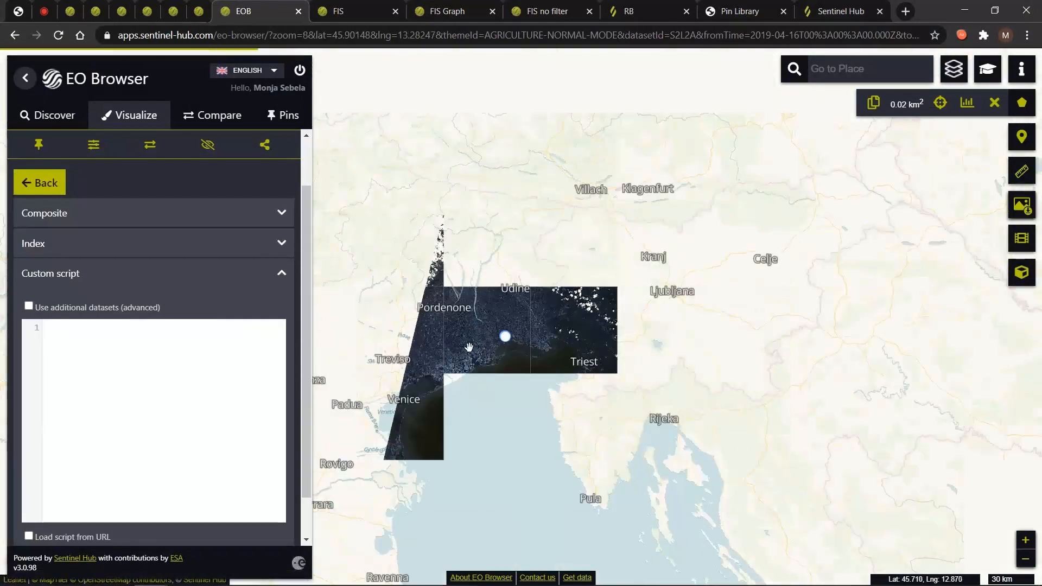
scroll(479, 347, "down", 1)
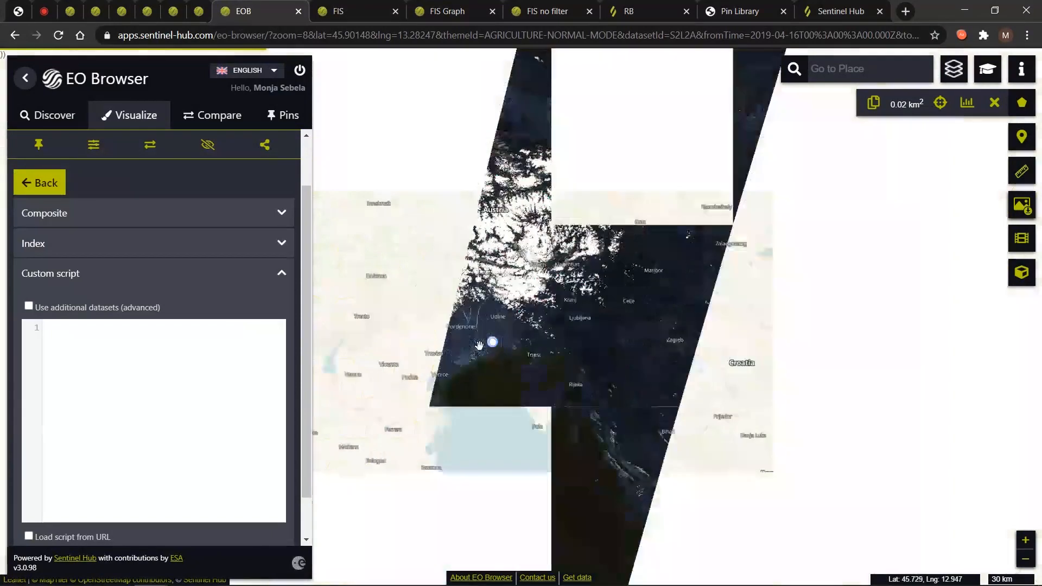
scroll(476, 348, "down", 1)
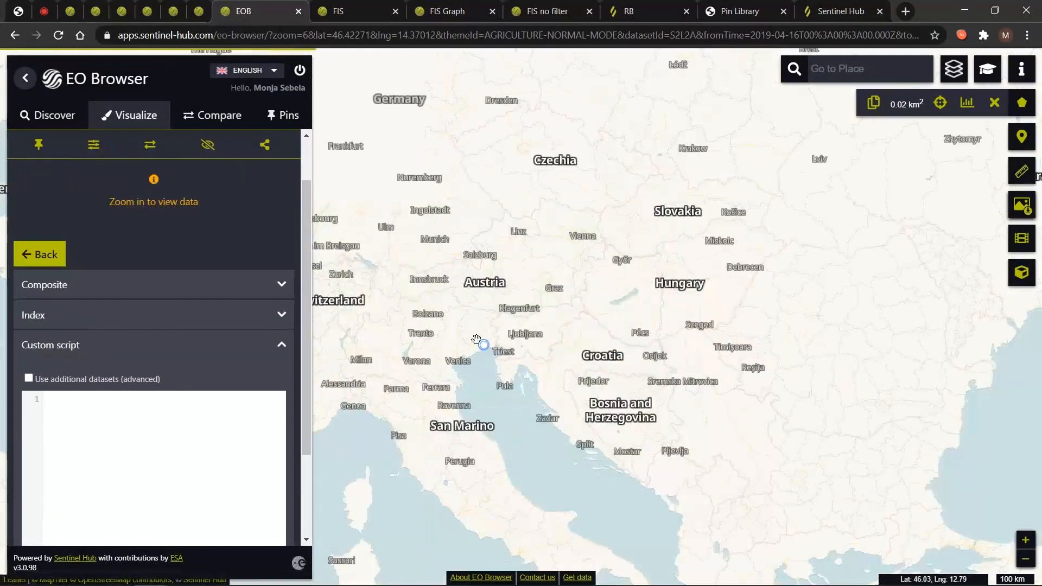
scroll(475, 340, "up", 1)
scroll(492, 352, "up", 5)
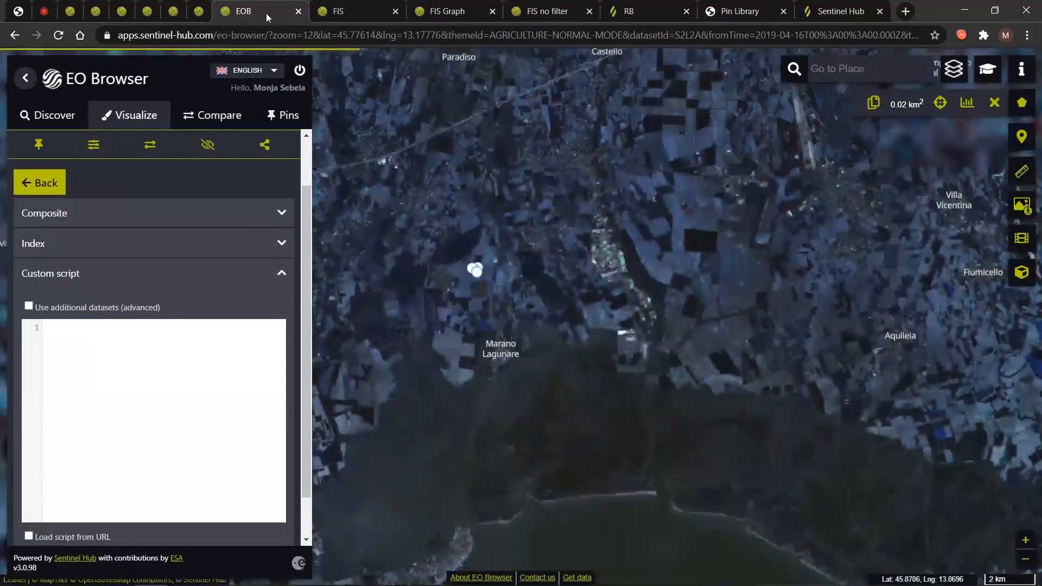
Assign B04 to red, B03 to green and B02 to blue in the Composite panel.
scroll(423, 267, "up", 1)
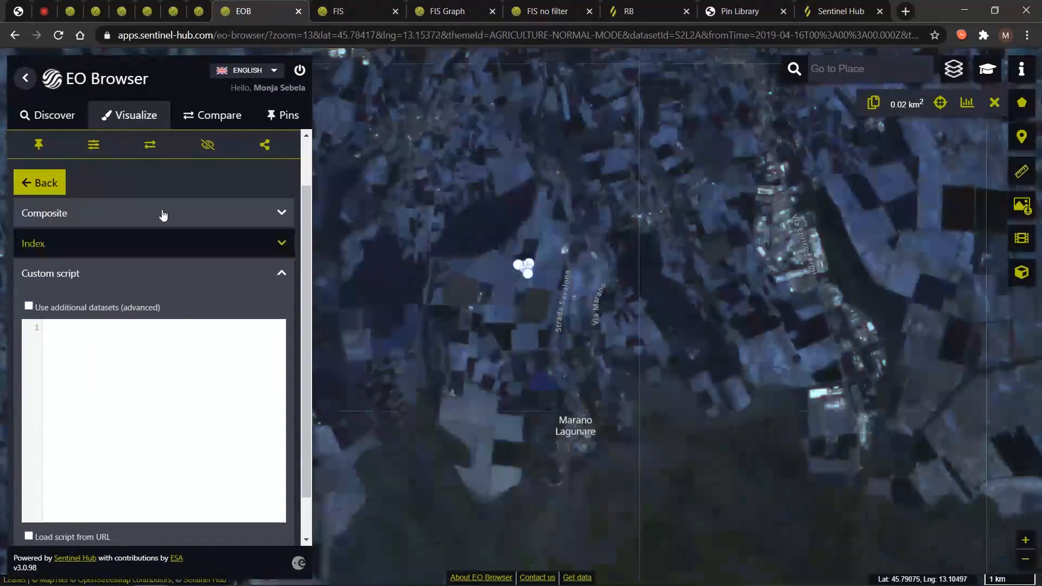
left_click(161, 214)
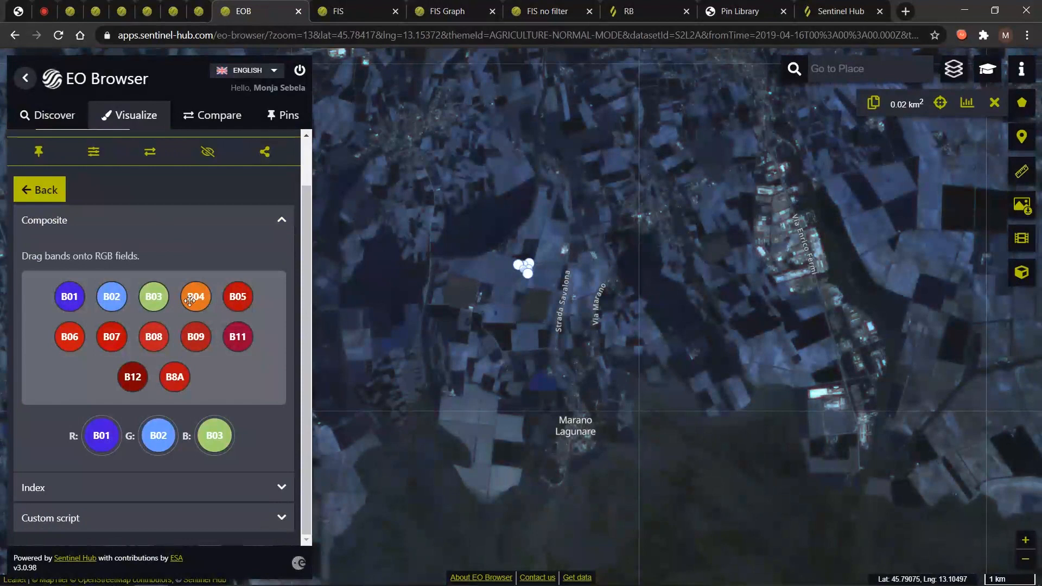
left_click_drag(190, 300, 101, 435)
left_click_drag(154, 297, 158, 436)
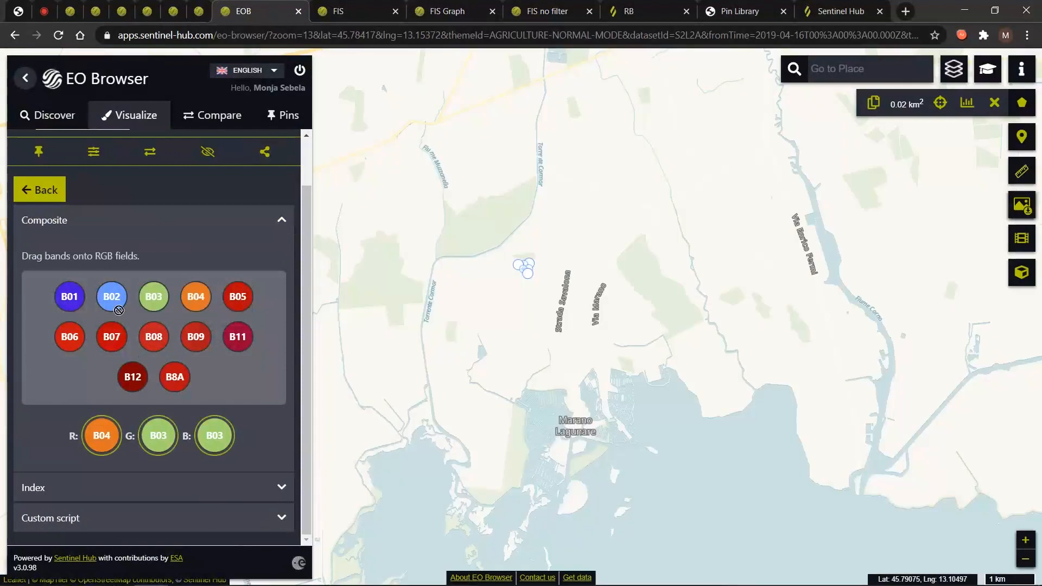
left_click_drag(118, 310, 211, 429)
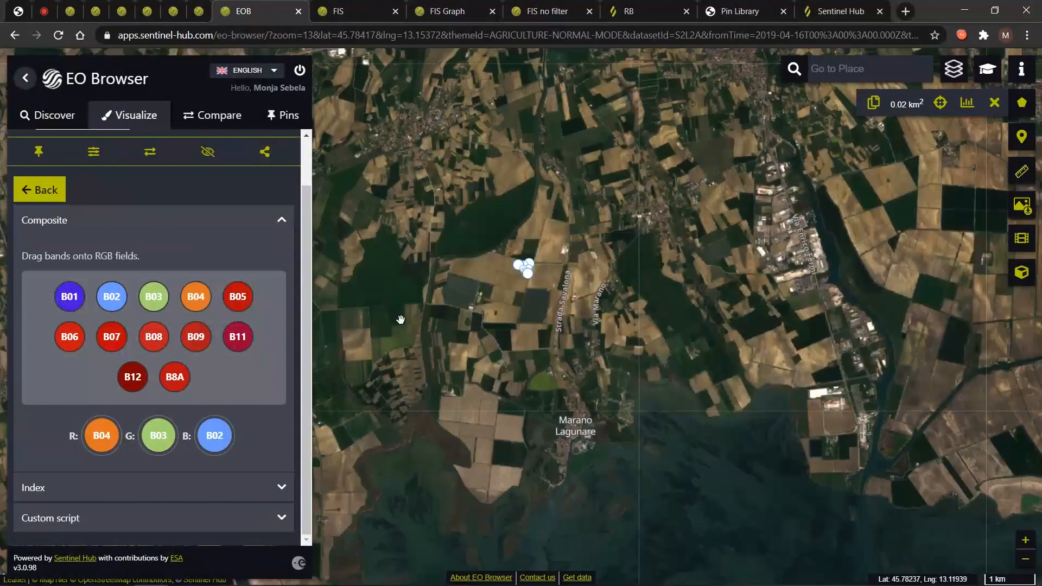
right_click(266, 5)
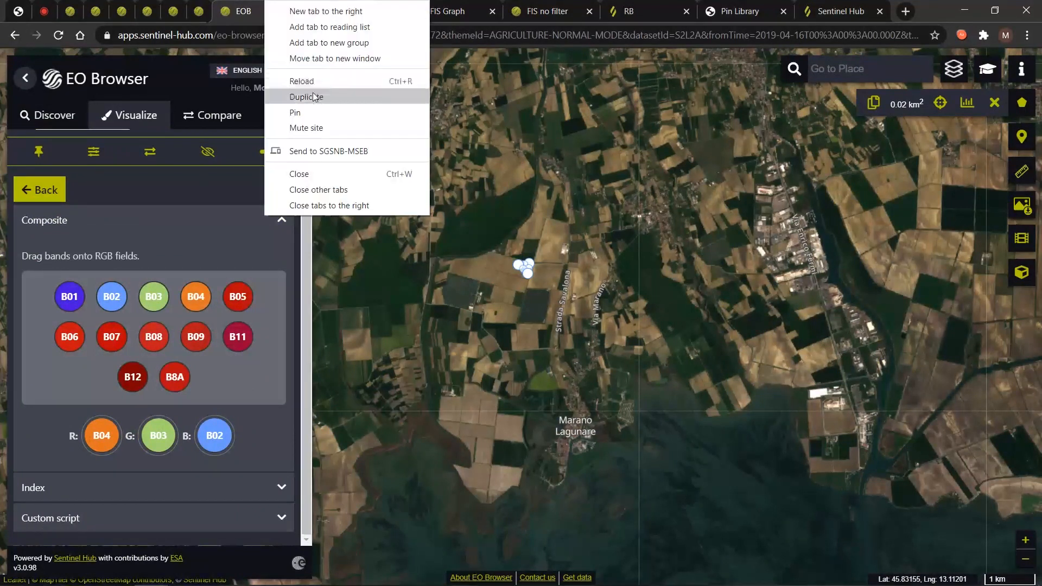
Duplicate the EO Browser page and pan the duplicated map view.
left_click(312, 95)
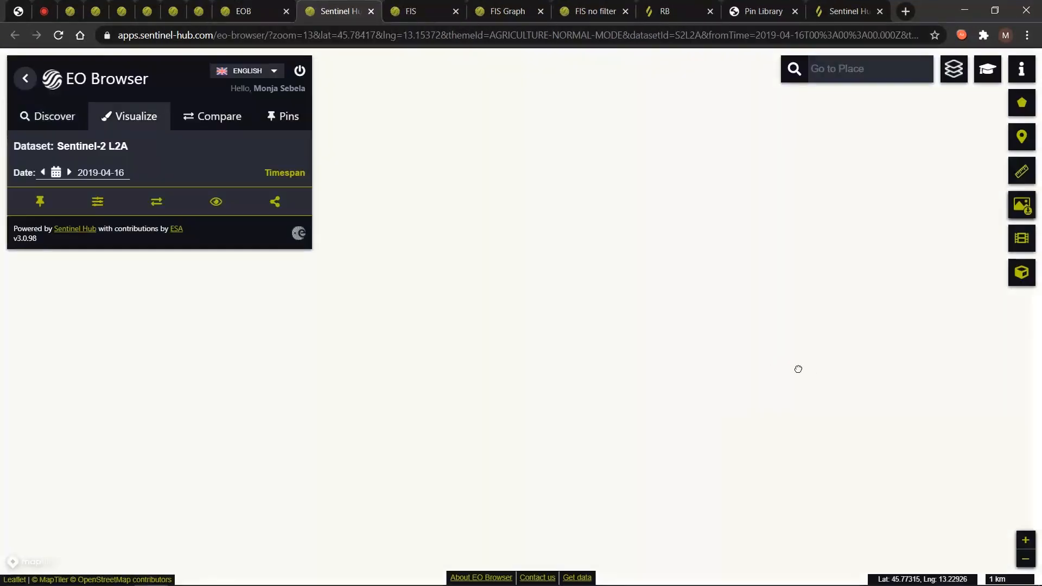
left_click_drag(767, 387, 650, 307)
left_click_drag(611, 473, 523, 411)
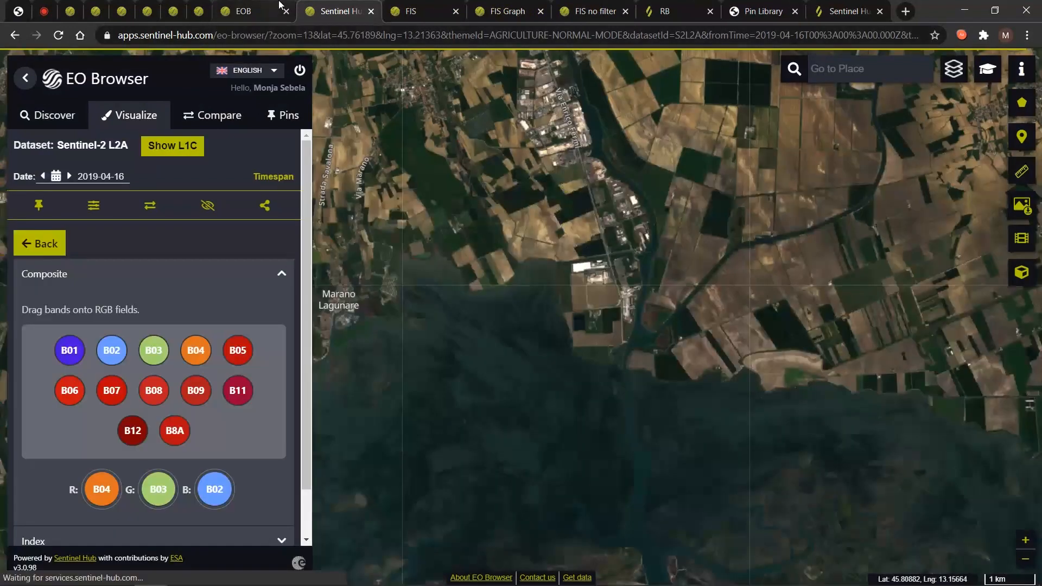
Paste the original page's zoom, lat and lng into the duplicate's address and reload it.
left_click(280, 5)
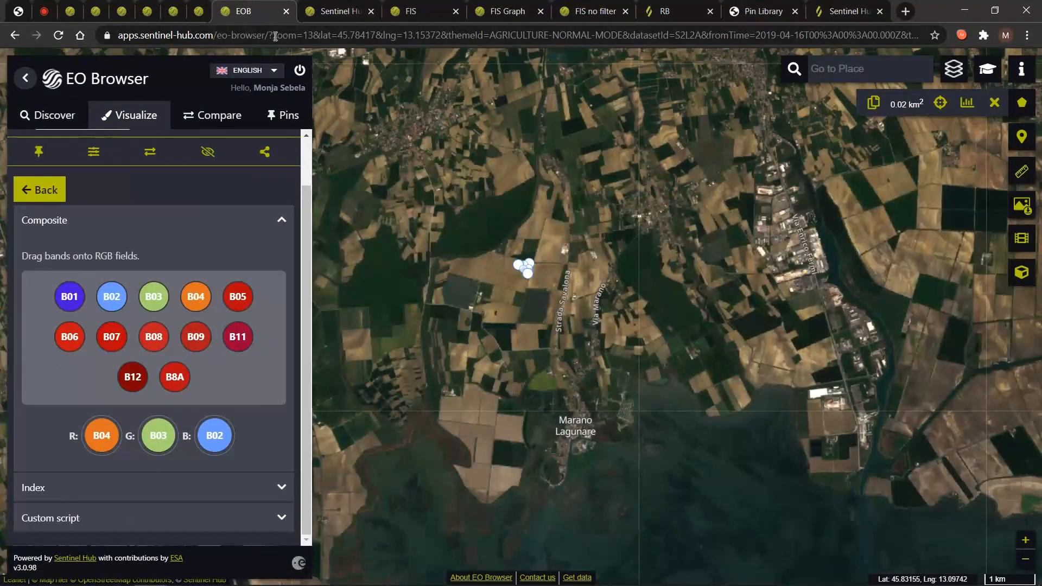
left_click_drag(275, 36, 440, 34)
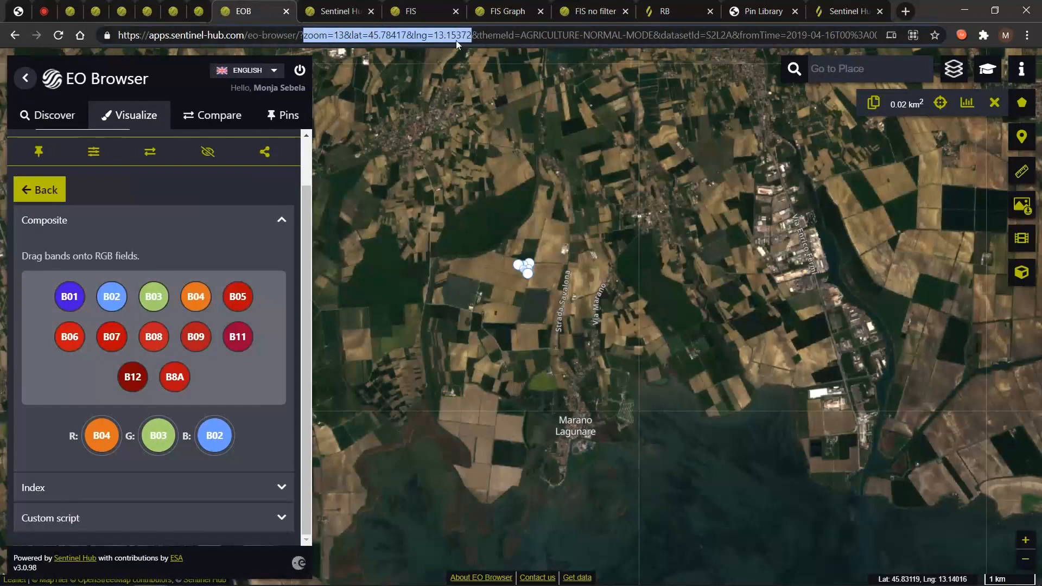
left_click(339, 11)
left_click_drag(271, 34, 437, 27)
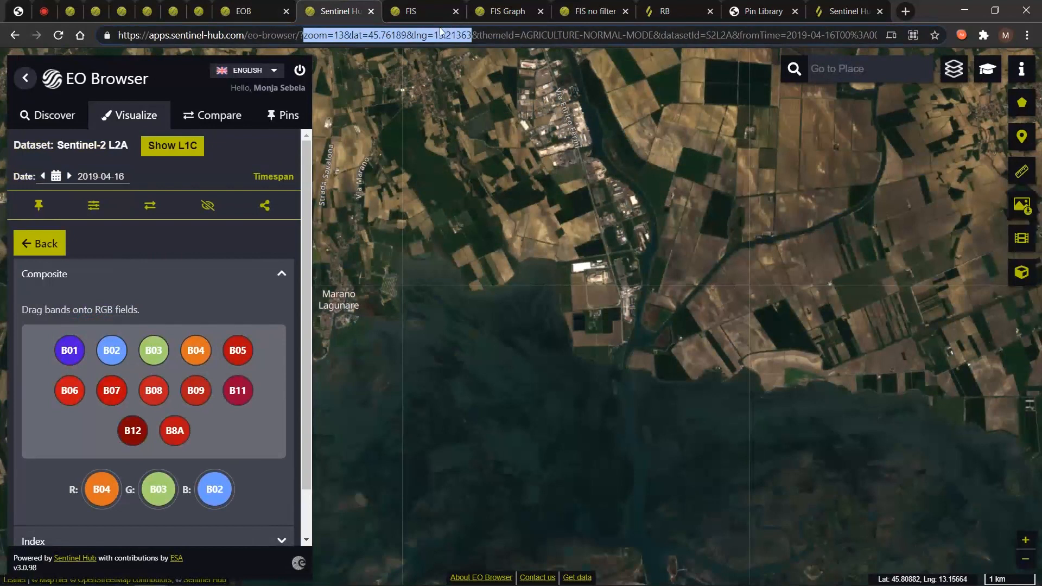
type("?zoom=13&lat=45.78417&lng=13.15372")
key("Return")
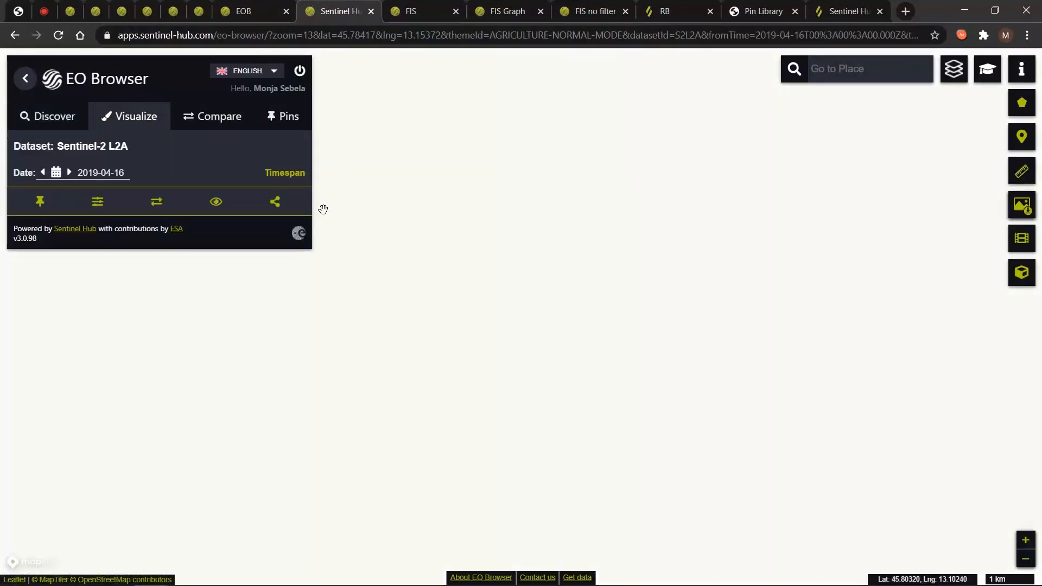
Confirm both pages show the same location, then copy the triangle field's geometry to the clipboard.
left_click(260, 7)
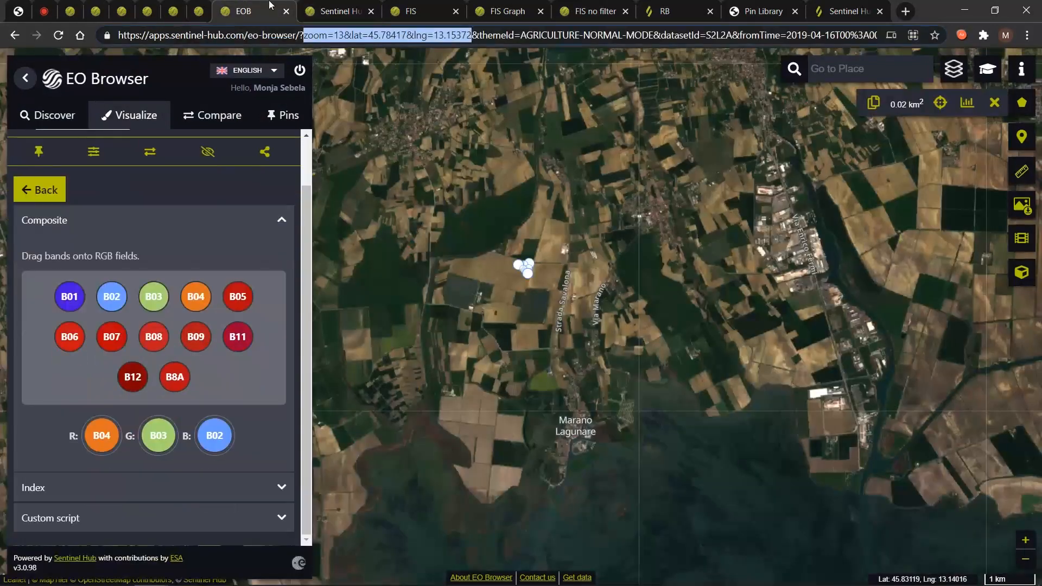
left_click(328, 6)
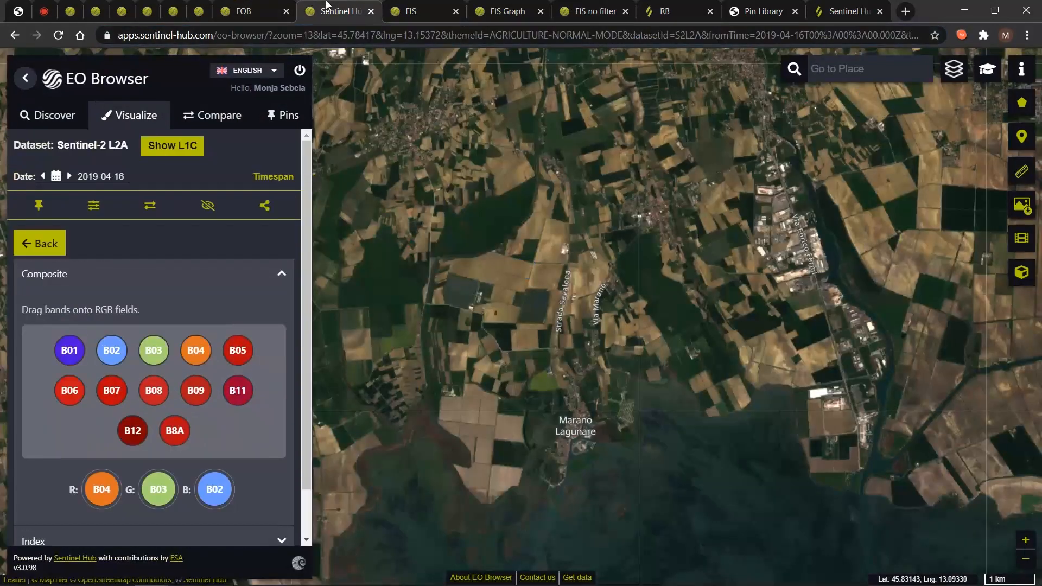
left_click(275, 6)
scroll(528, 273, "up", 4)
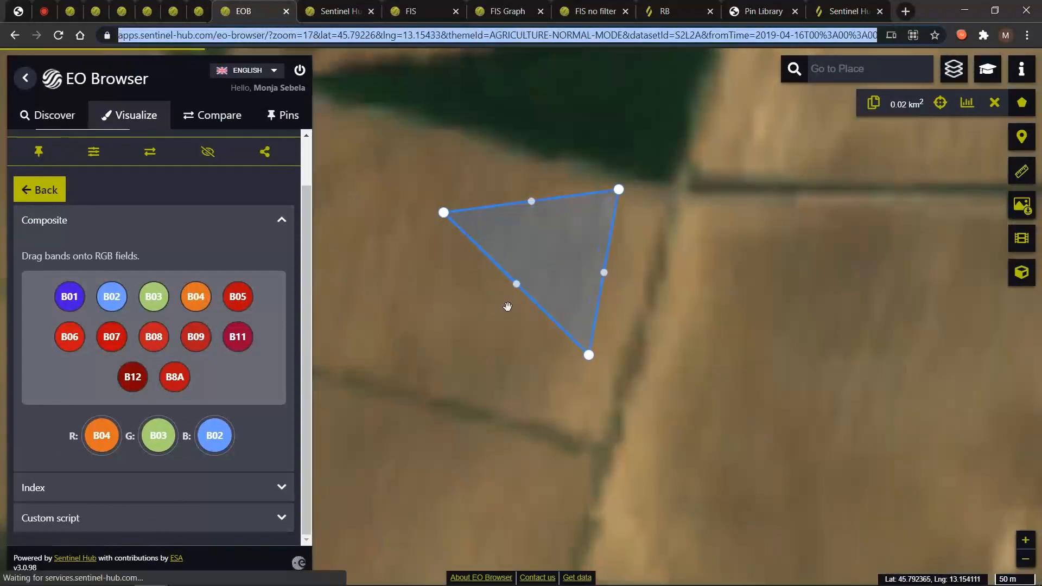
left_click(874, 105)
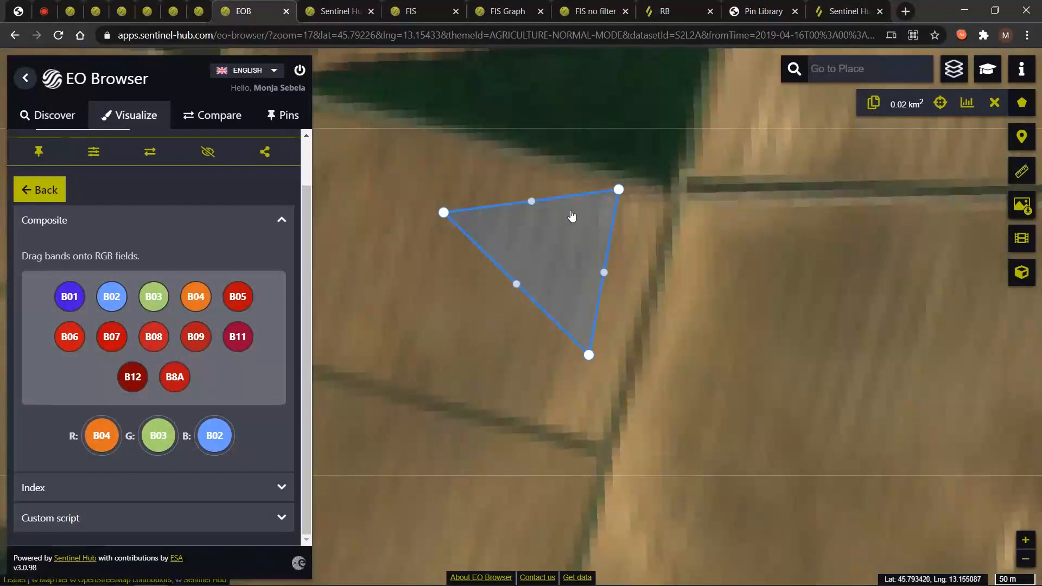
left_click(663, 12)
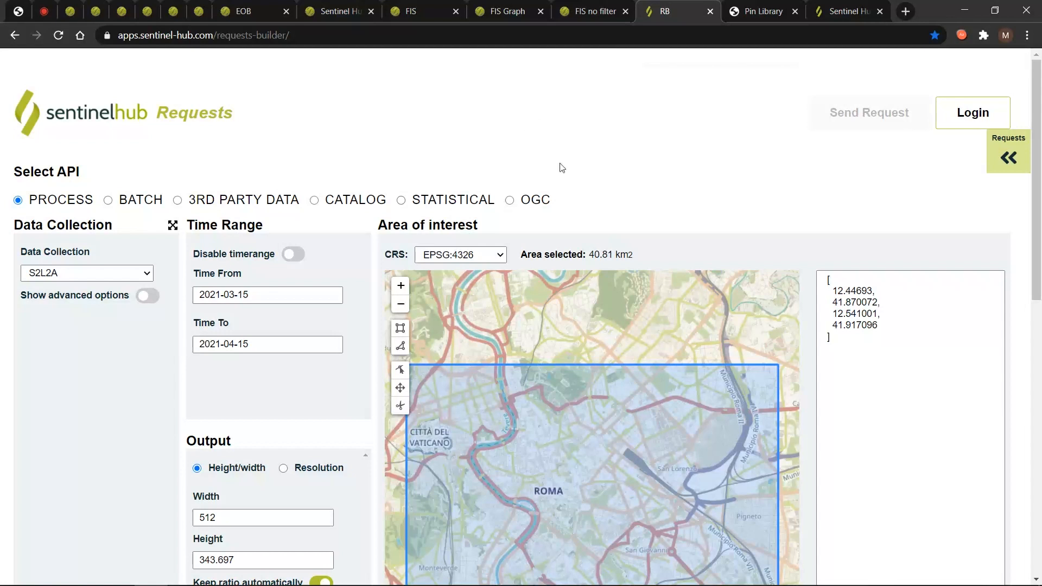
Replace the Rome bounding-box coordinates with the pasted farmland polygon GeoJSON and parse it.
scroll(91, 428, "down", 4)
scroll(100, 419, "up", 4)
scroll(600, 196, "down", 1)
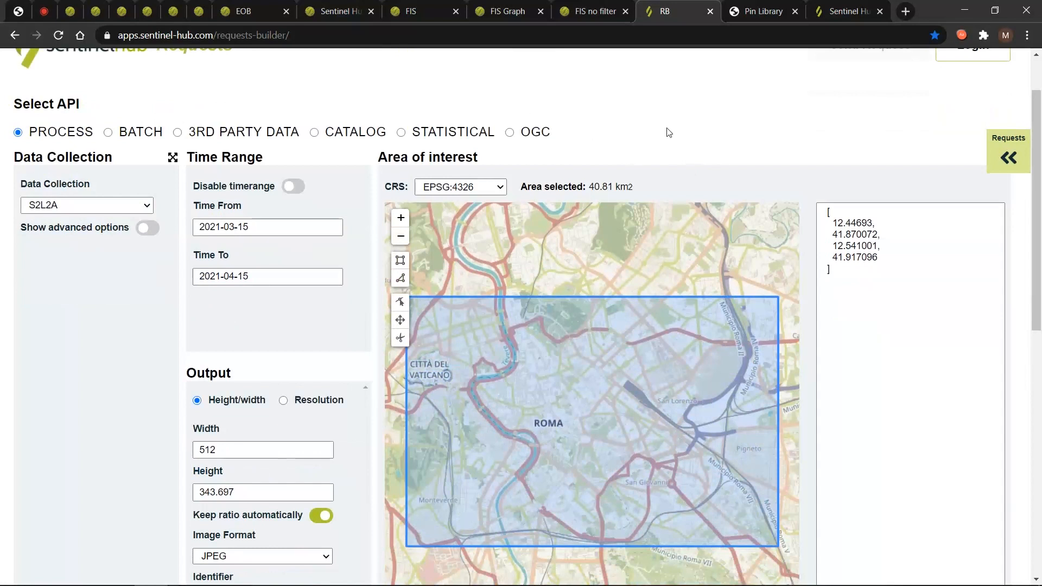
left_click(814, 212)
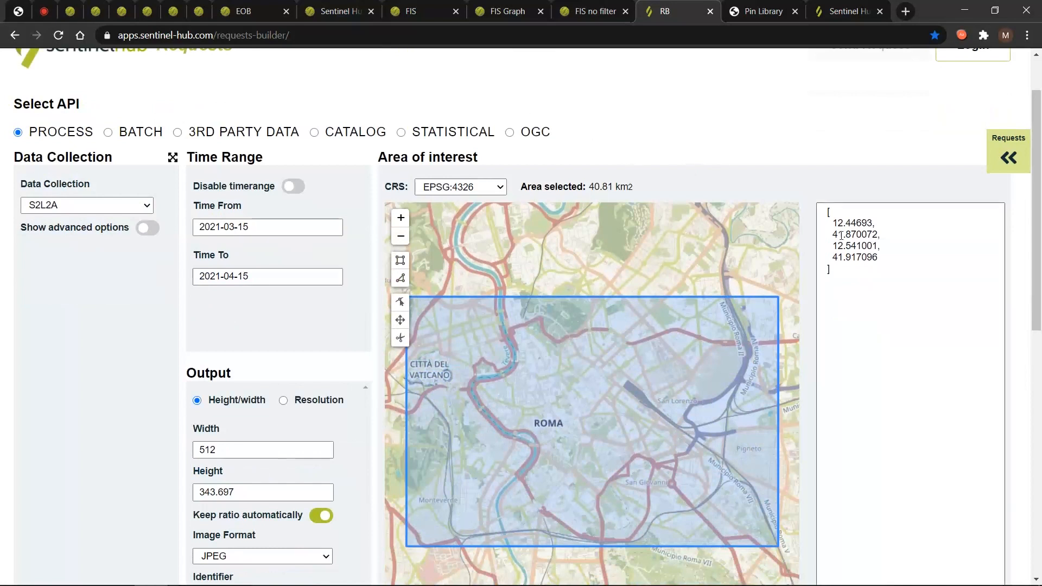
key("ctrl+a")
type("{\"type\":\"Polygon\",\"coordinates\":[[[13.155398,45.791841],[13.153102,45.793412],[13.15587,45.793666],[13.155398,45.791841]]]}")
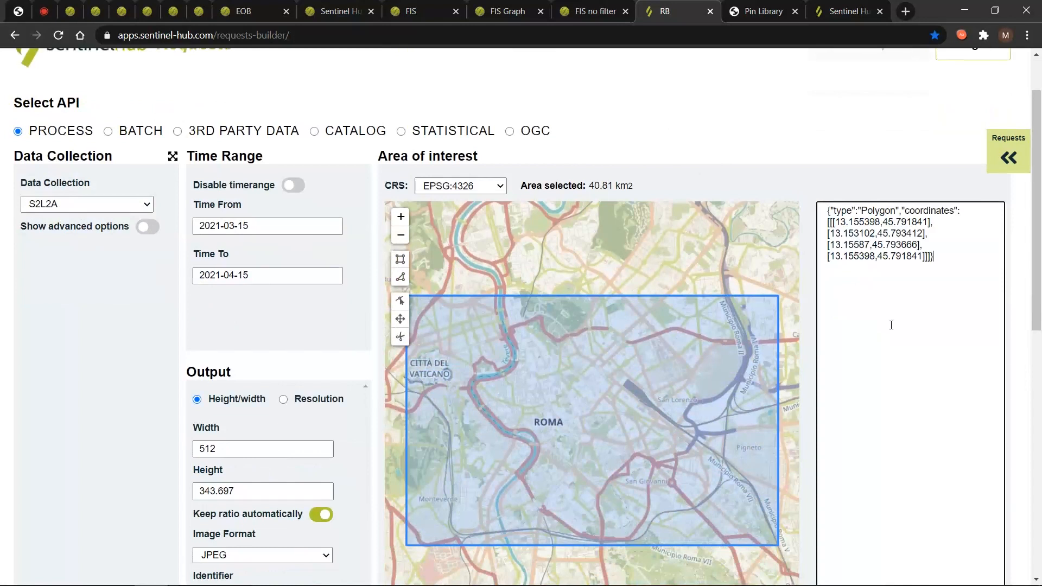
scroll(890, 323, "down", 1)
left_click(842, 568)
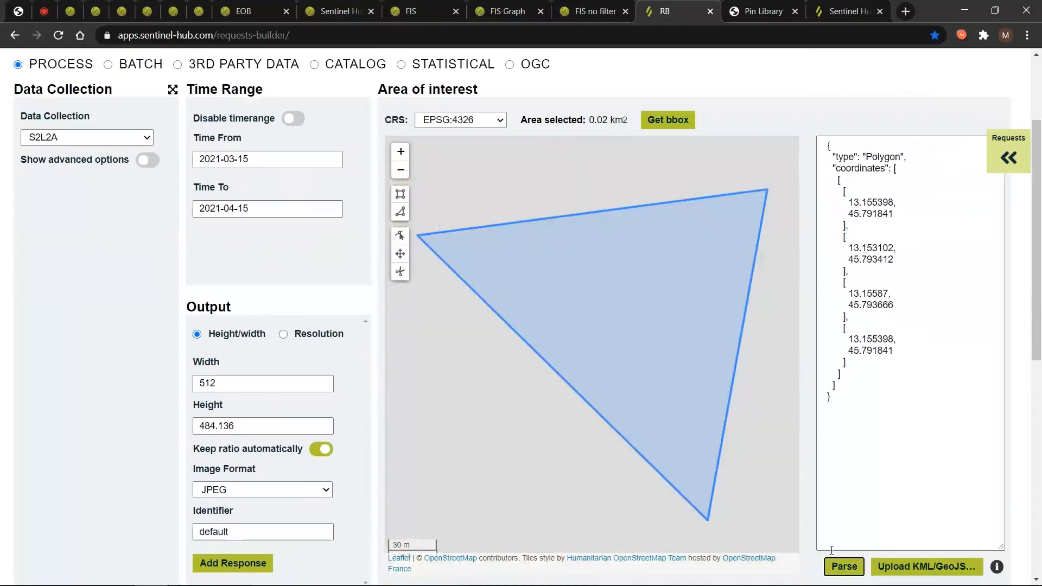
Zoom out over the polygon and switch to the Webinar Agenda slide show.
scroll(681, 358, "down", 1)
scroll(681, 358, "down", 3)
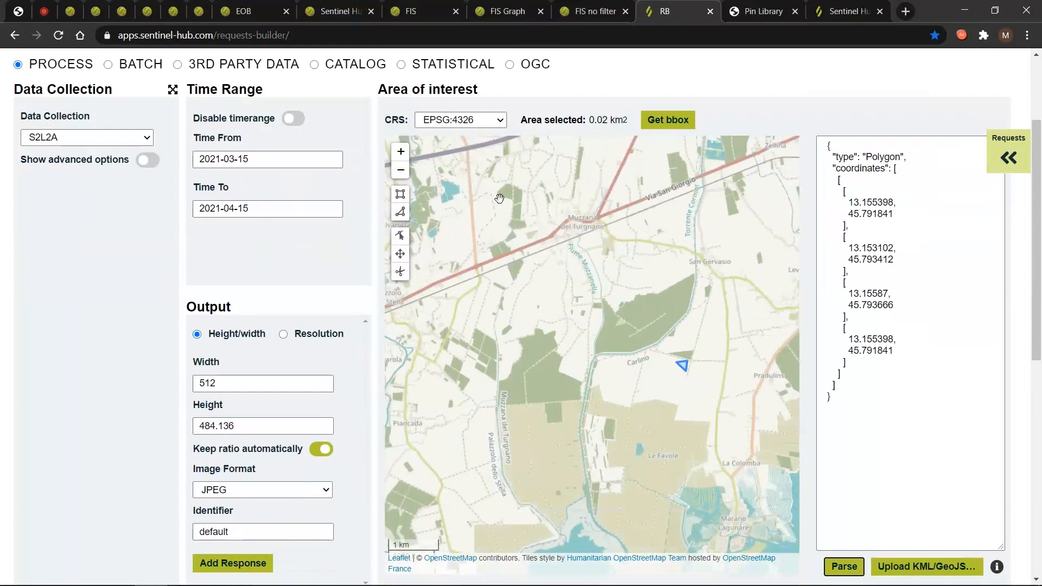
key("alt+Tab")
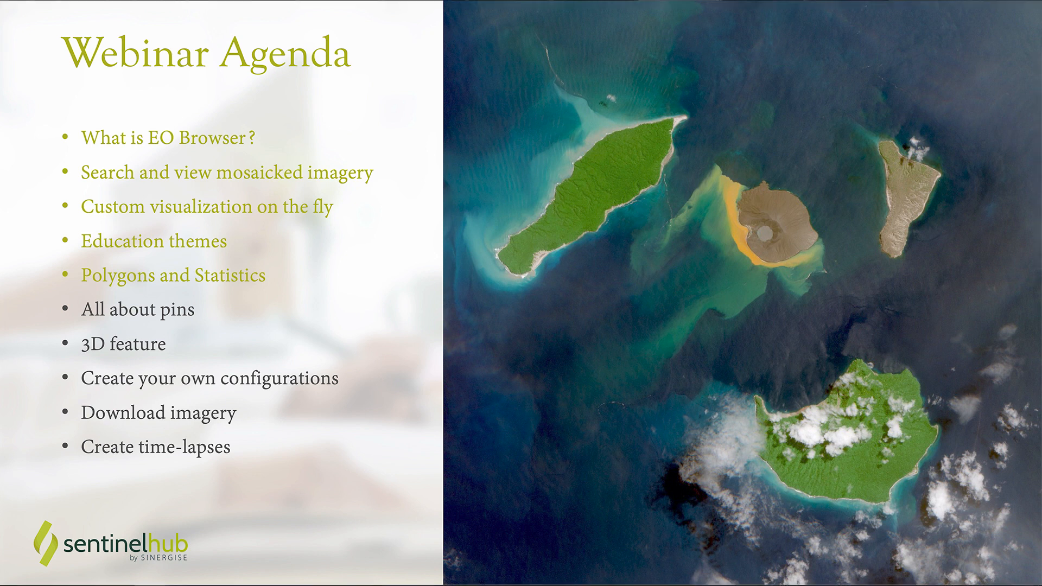
Return to the EO Browser tab and remove the triangle polygon from the map.
key("alt+Tab")
key("ctrl+shift+Tab")
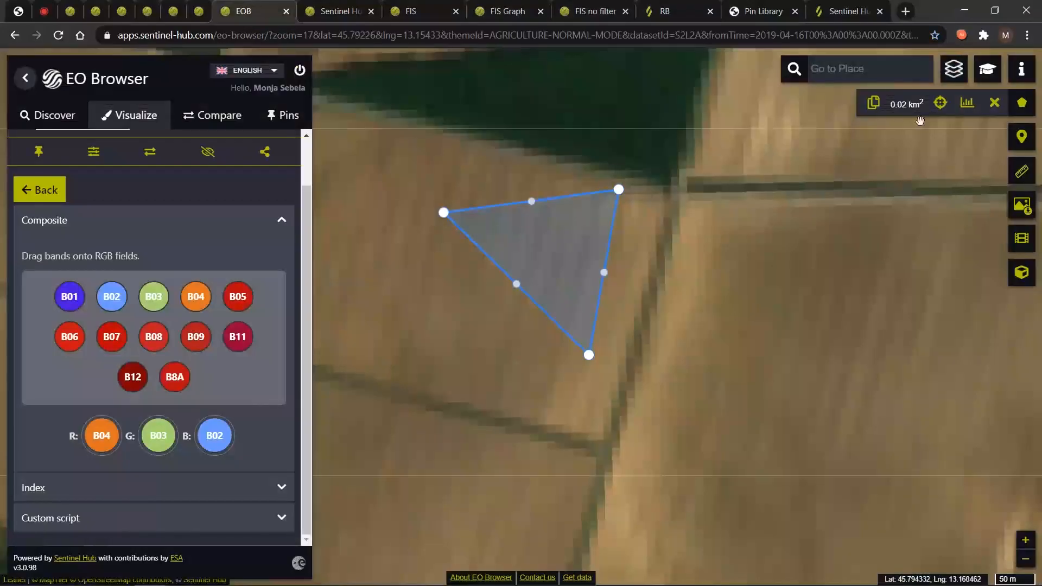
left_click(994, 102)
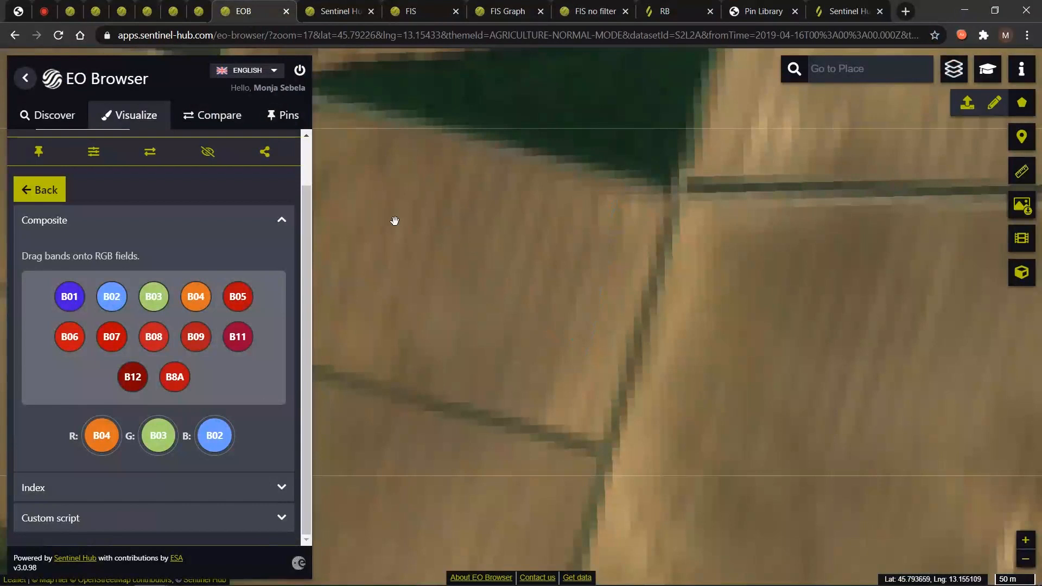
Open the Glacier Grey, Chile highlight from the Snow and Glaciers theme in Discover.
left_click(61, 121)
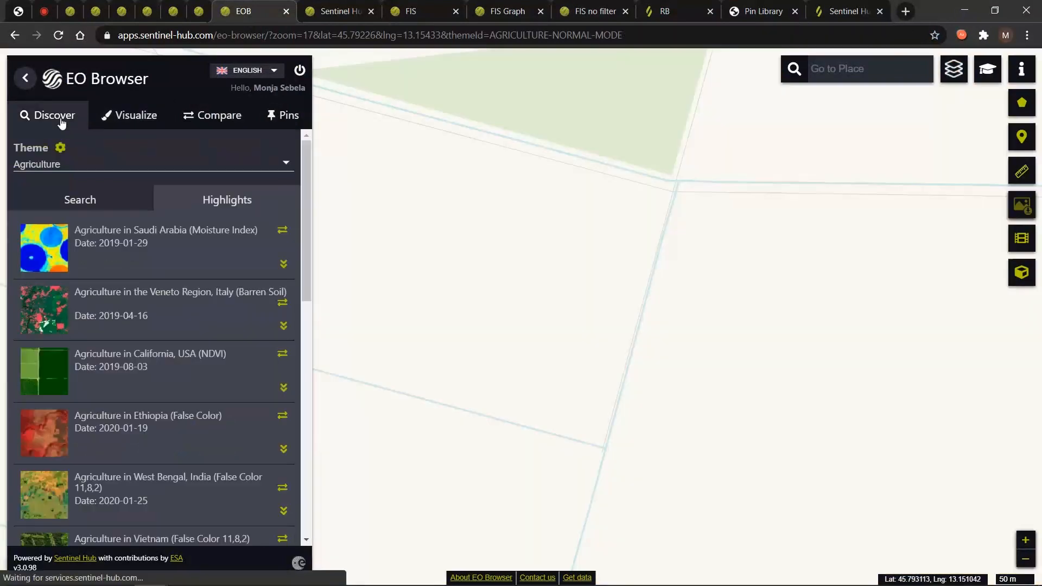
left_click(85, 166)
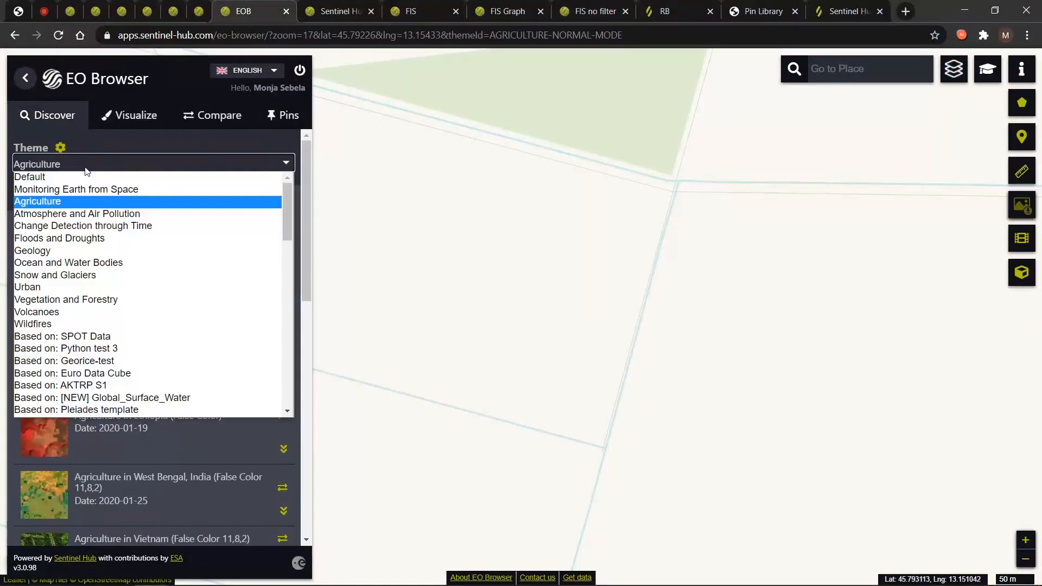
left_click(82, 275)
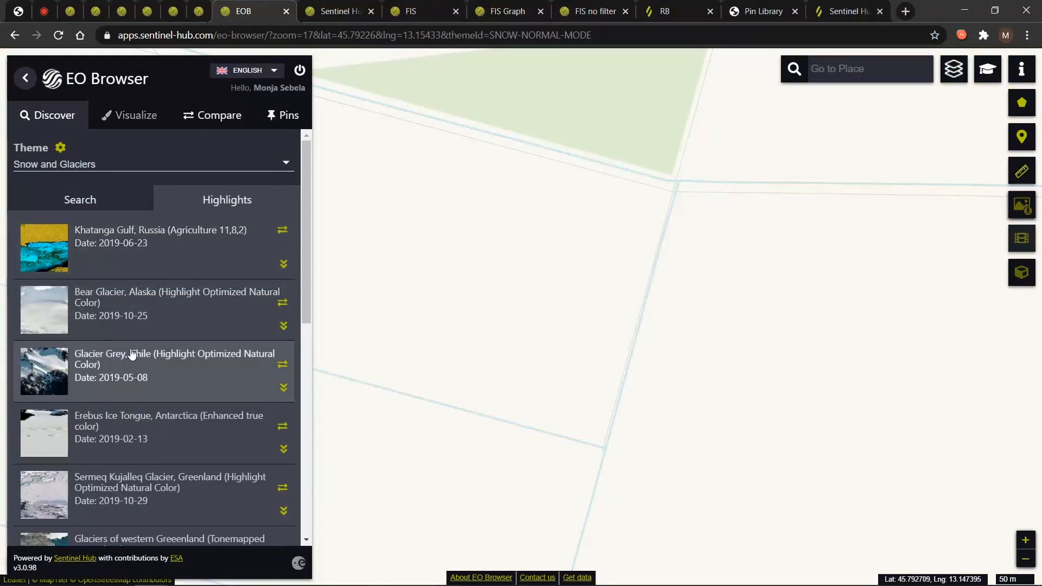
left_click(126, 370)
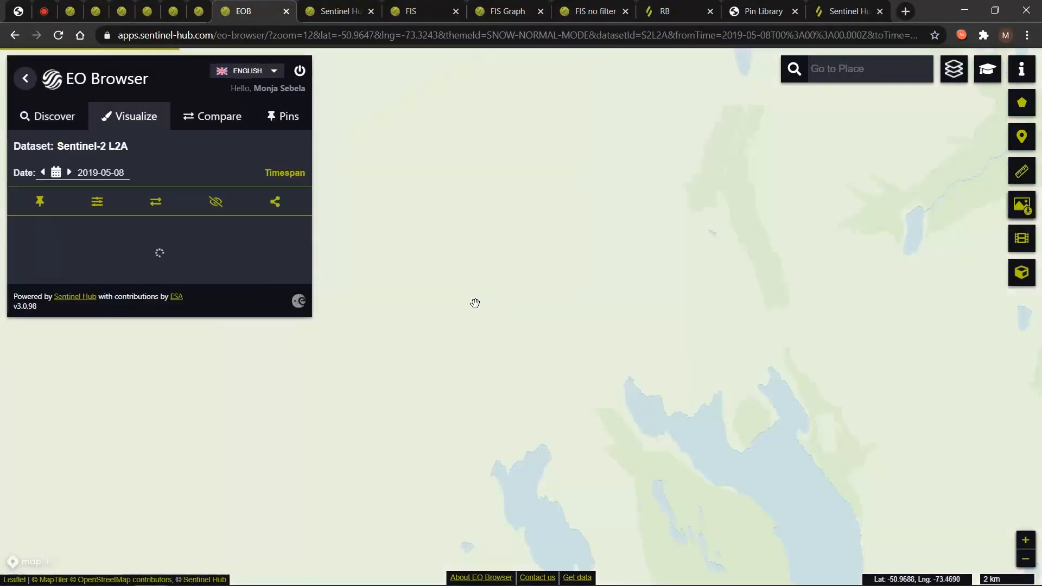
scroll(603, 332, "down", 1)
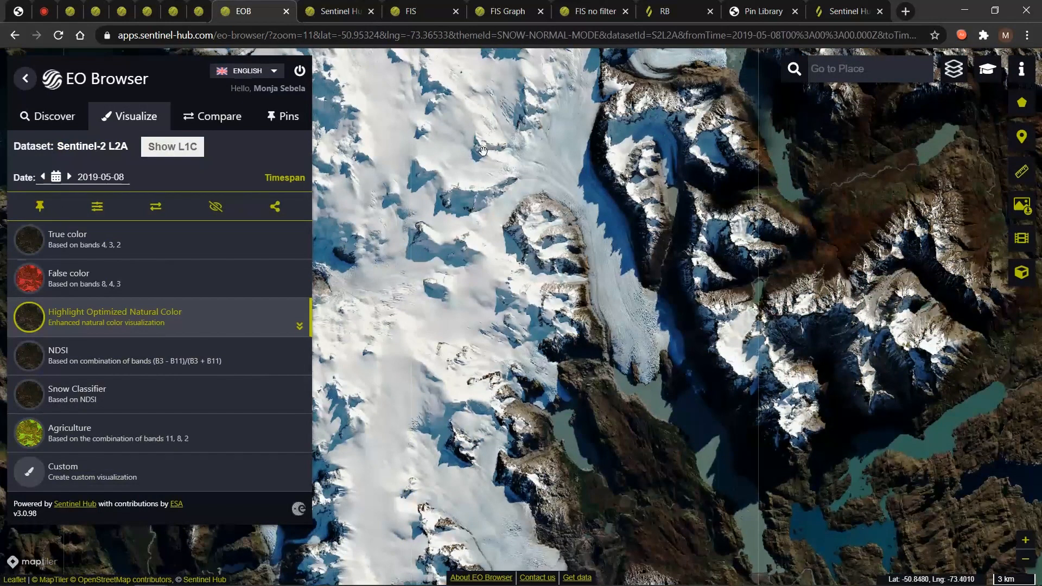
Clear all saved pins and pin the Glacier Grey natural color view.
left_click(38, 209)
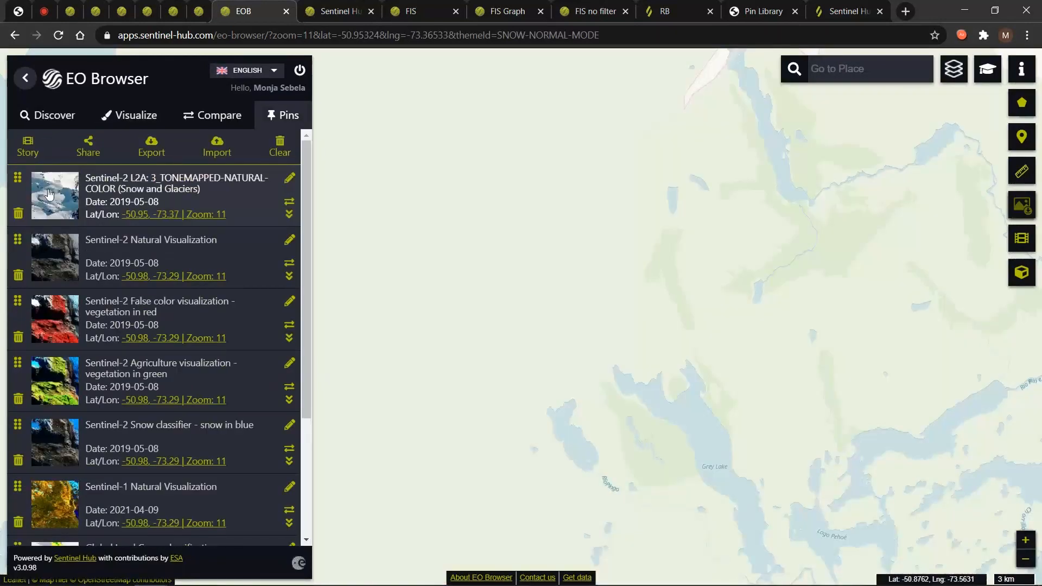
left_click(280, 150)
left_click(580, 125)
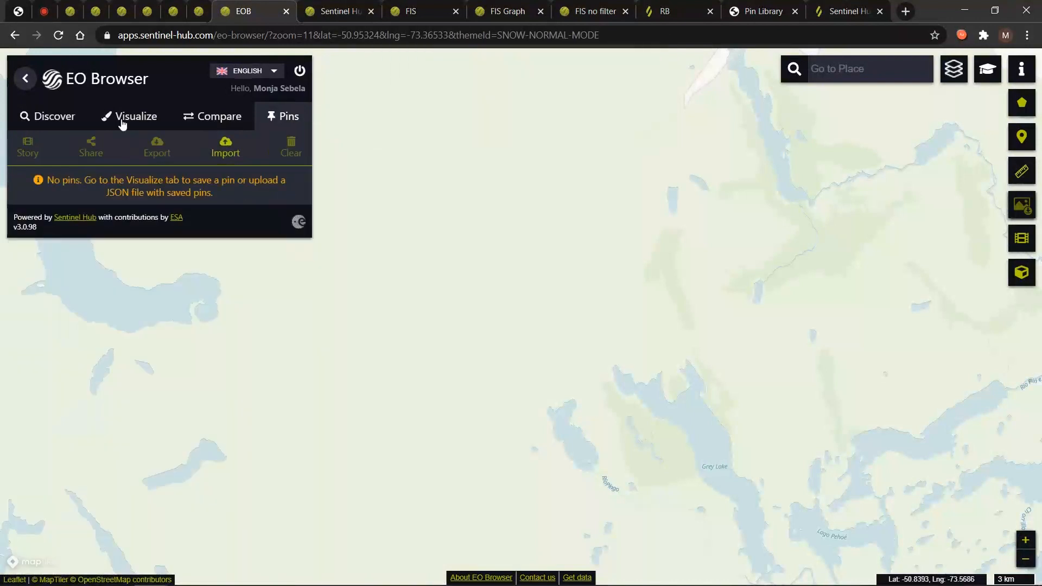
left_click(116, 120)
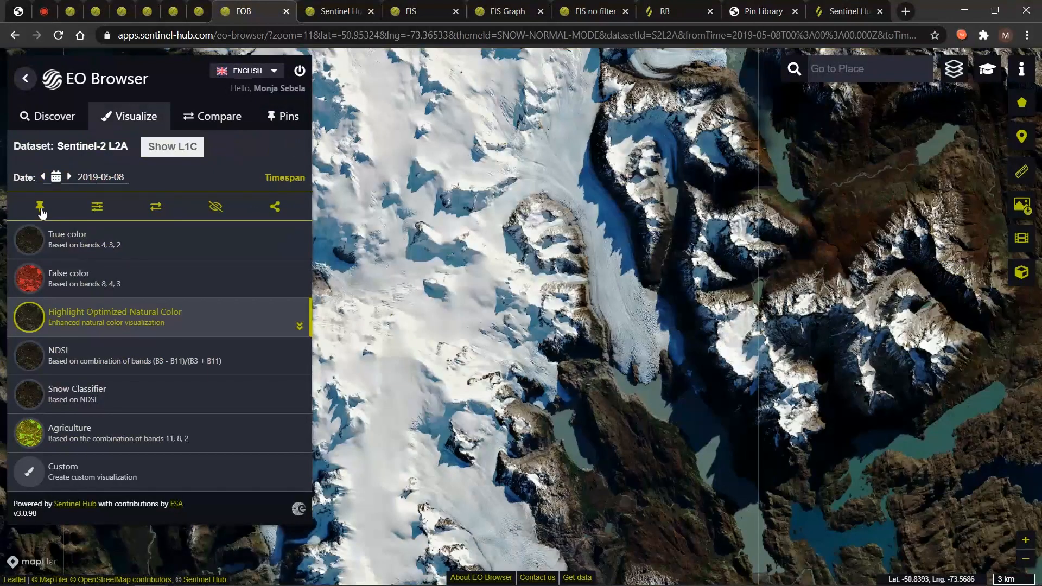
left_click(40, 208)
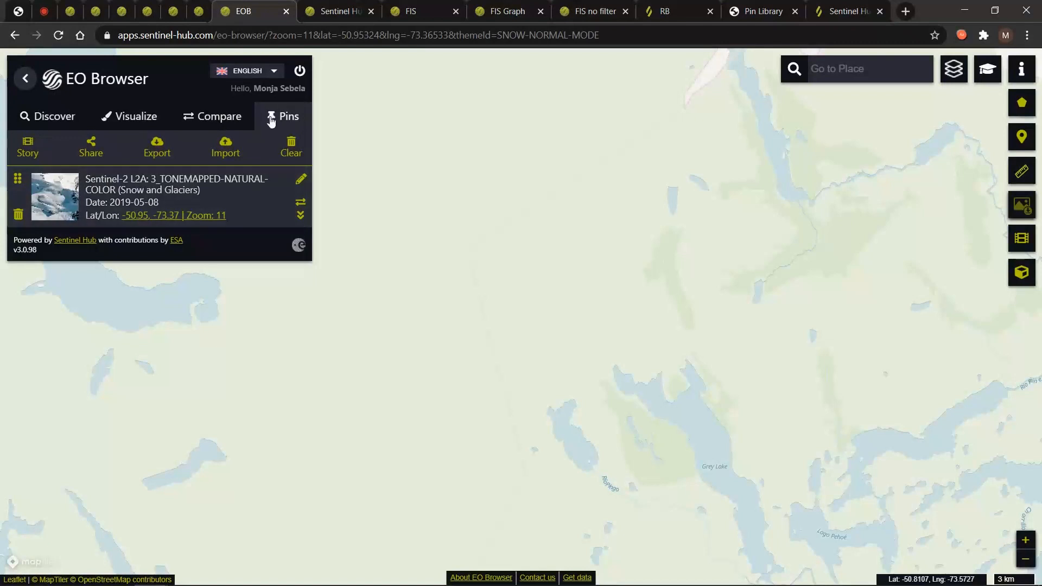
Give the new pin the description 'Glacier Grey natural visualization.'.
left_click(301, 182)
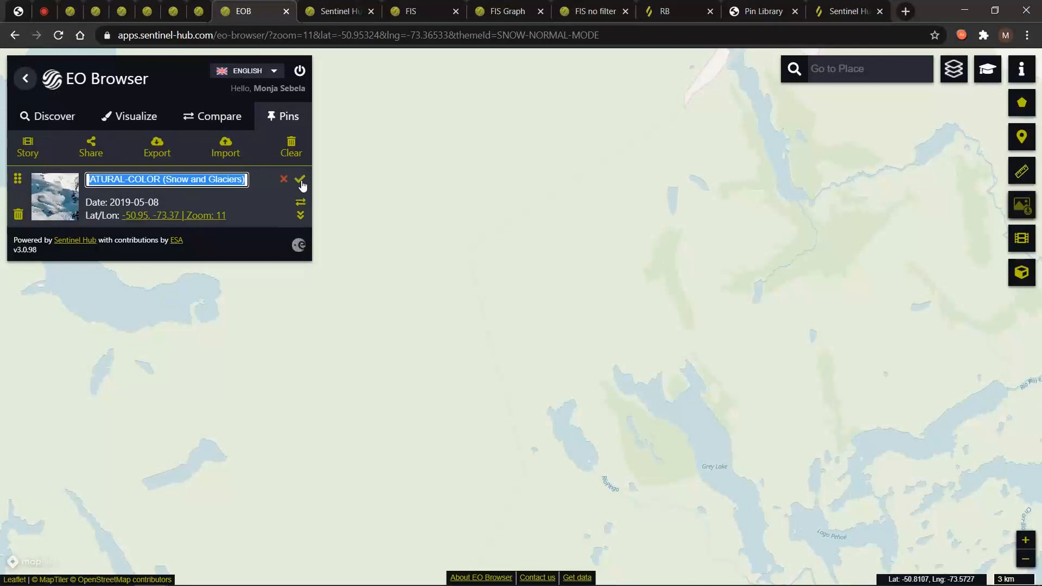
left_click(300, 179)
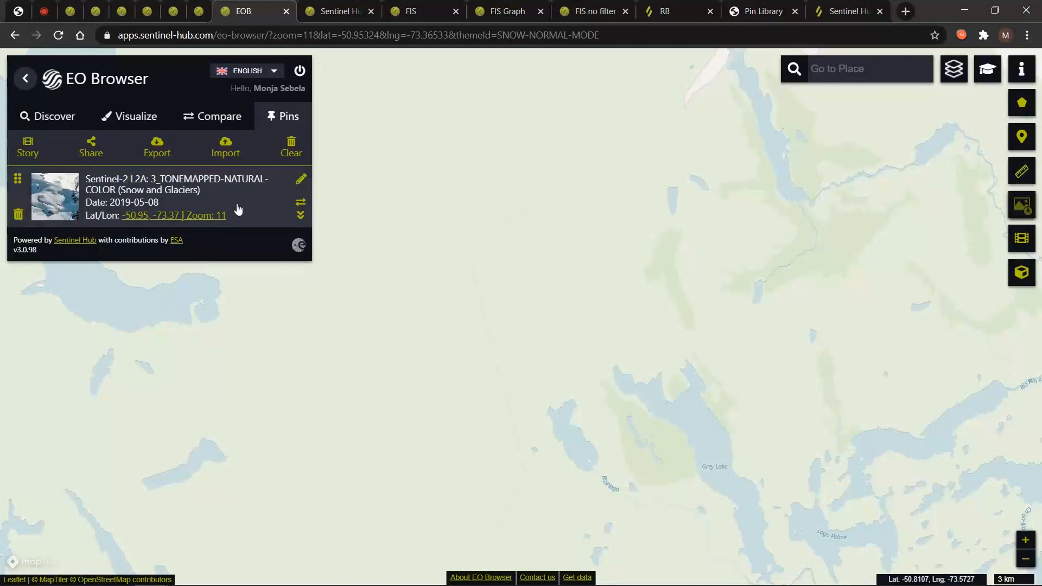
left_click(301, 217)
left_click(299, 251)
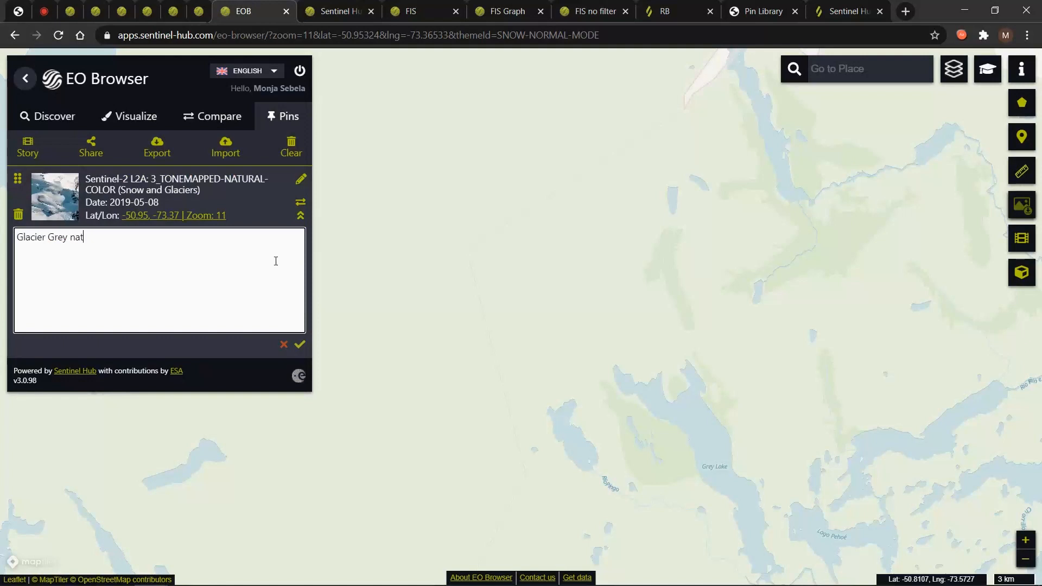
type("Glacier Grey natural visualization.")
left_click(300, 344)
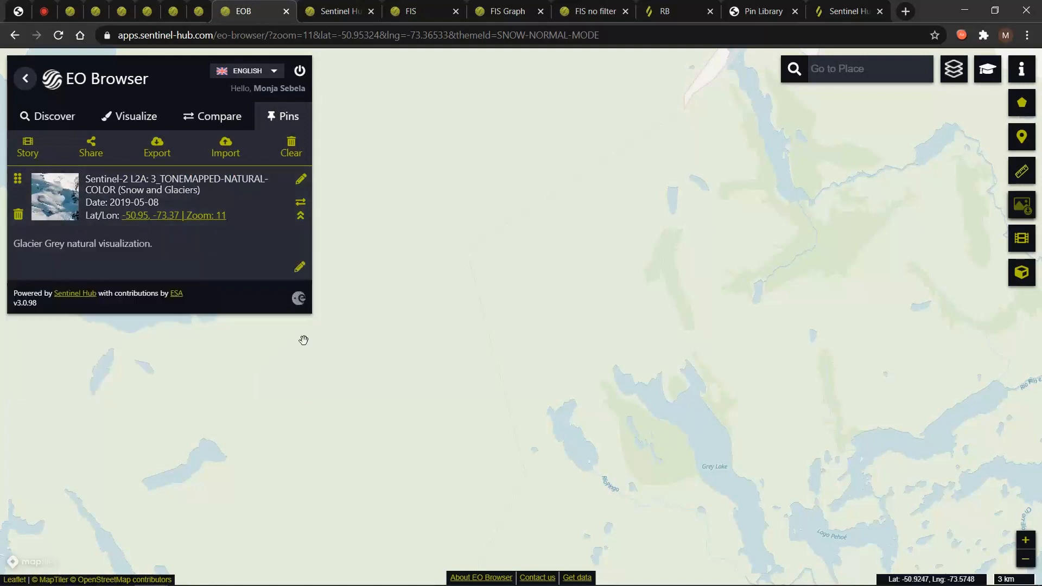
Check the pinned view and its description, then return to the visualization layers.
left_click(304, 217)
left_click(290, 122)
left_click(299, 218)
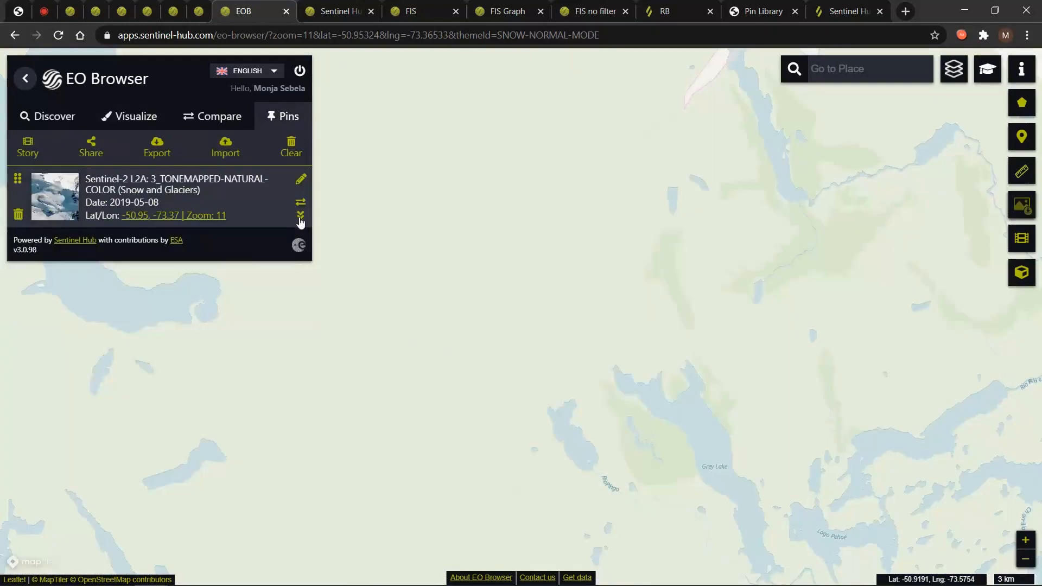
left_click(301, 217)
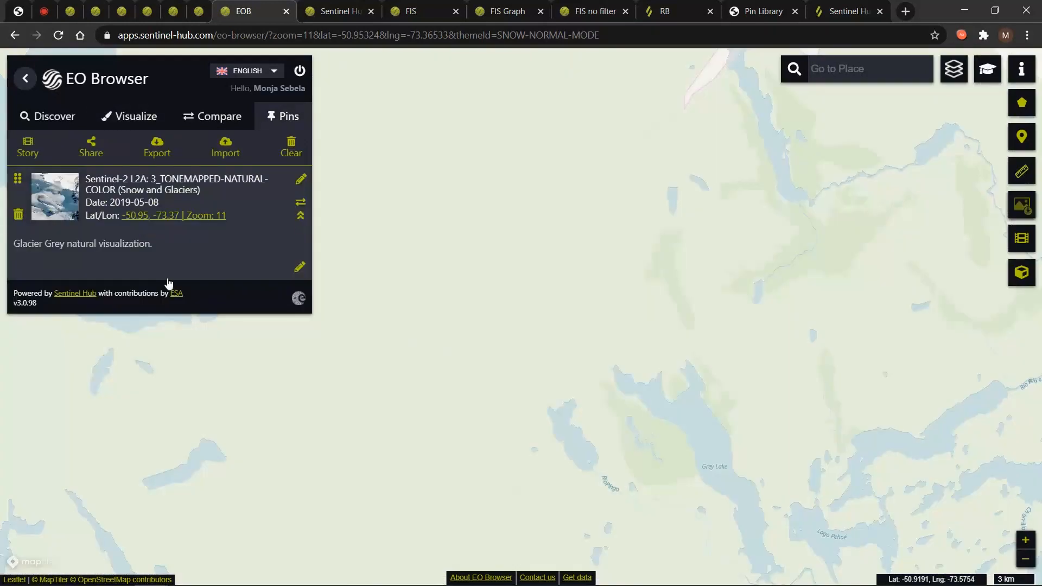
left_click(136, 118)
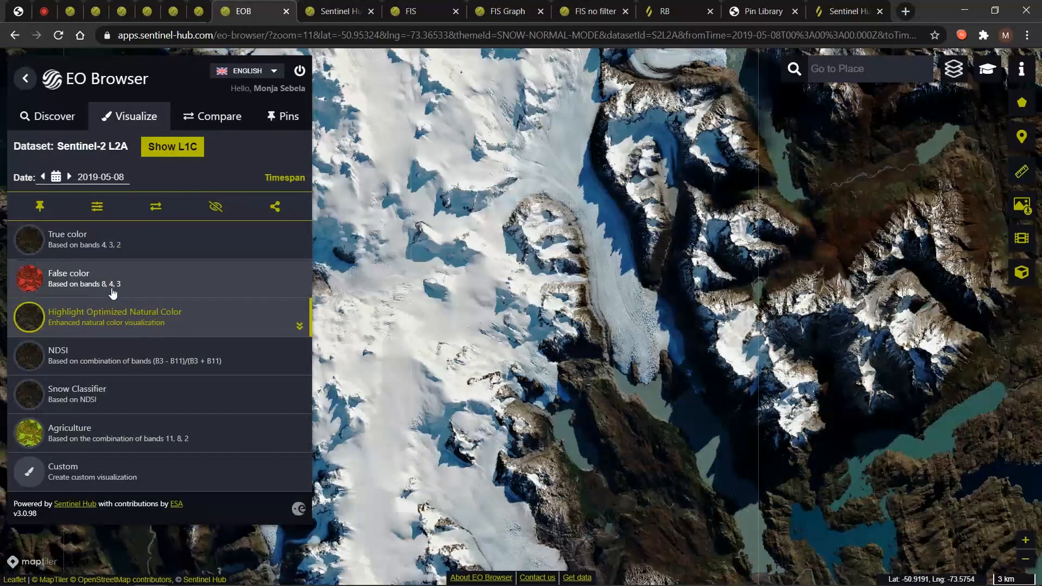
Pin the Glacier Grey False color view.
left_click(109, 285)
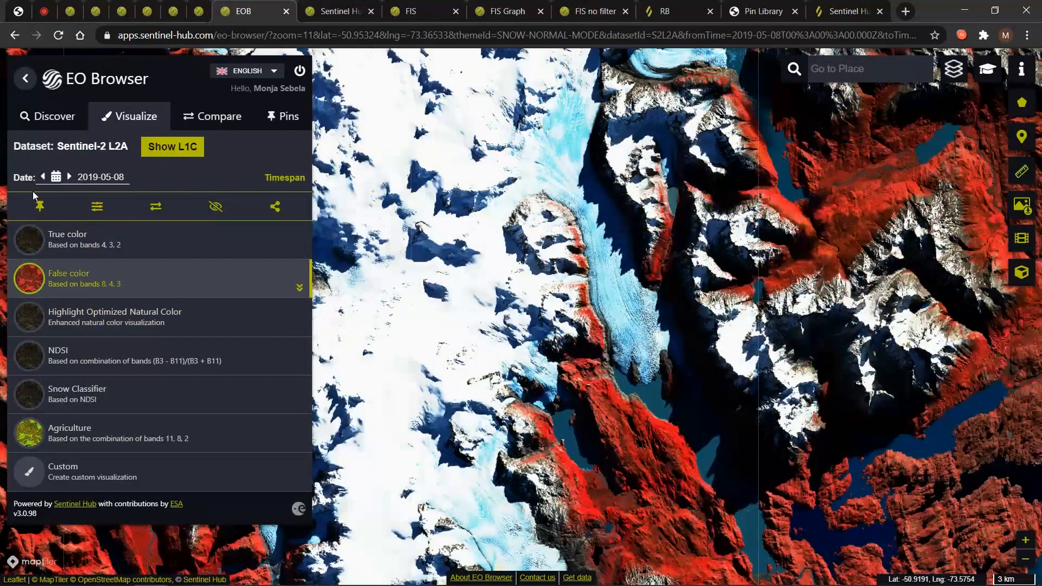
left_click(39, 205)
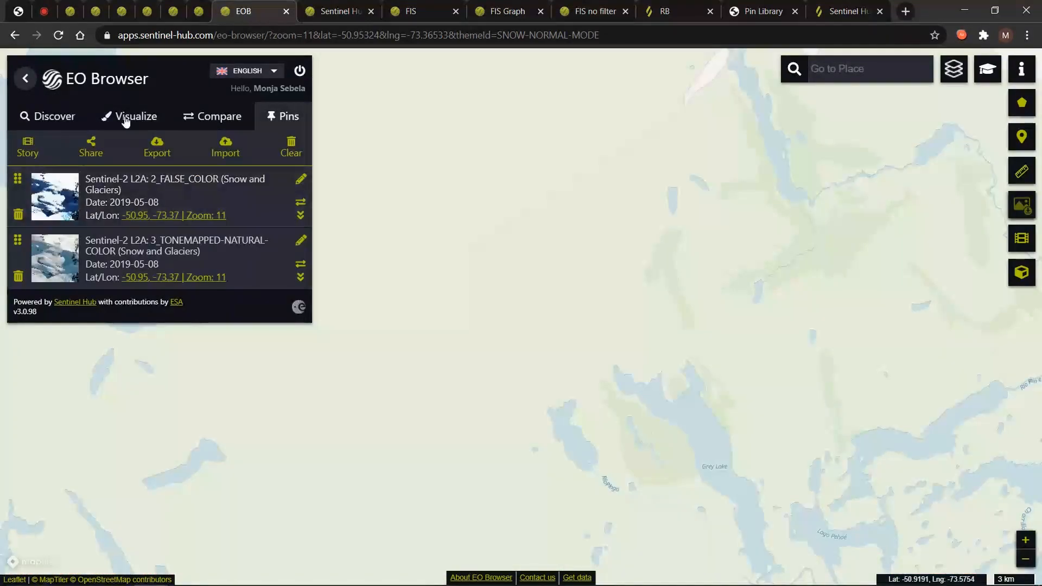
left_click(126, 121)
Pin the Snow Classifier view and move its pin below the False color pin.
left_click(111, 393)
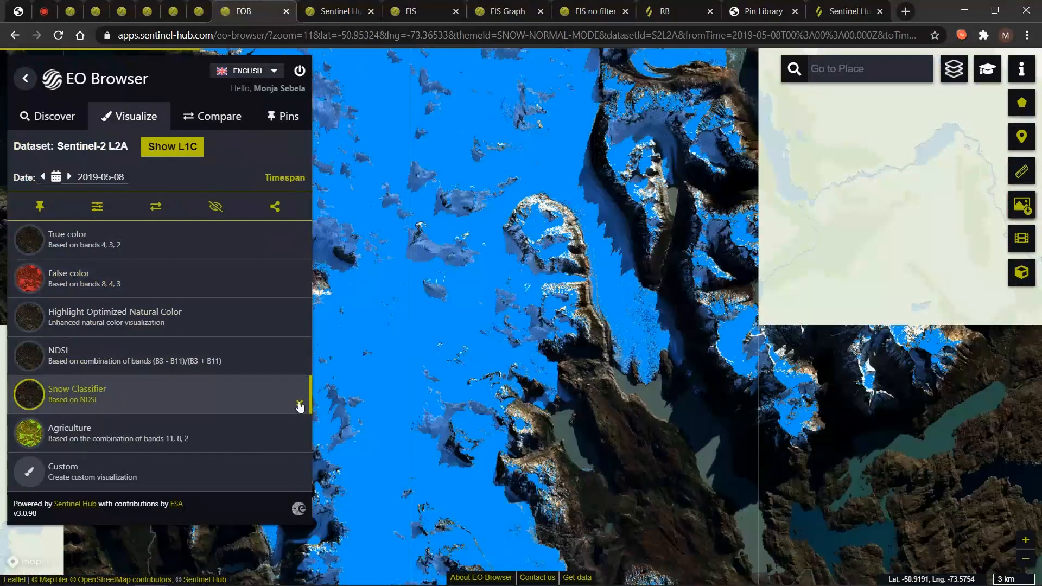
left_click(299, 404)
scroll(163, 385, "down", 1)
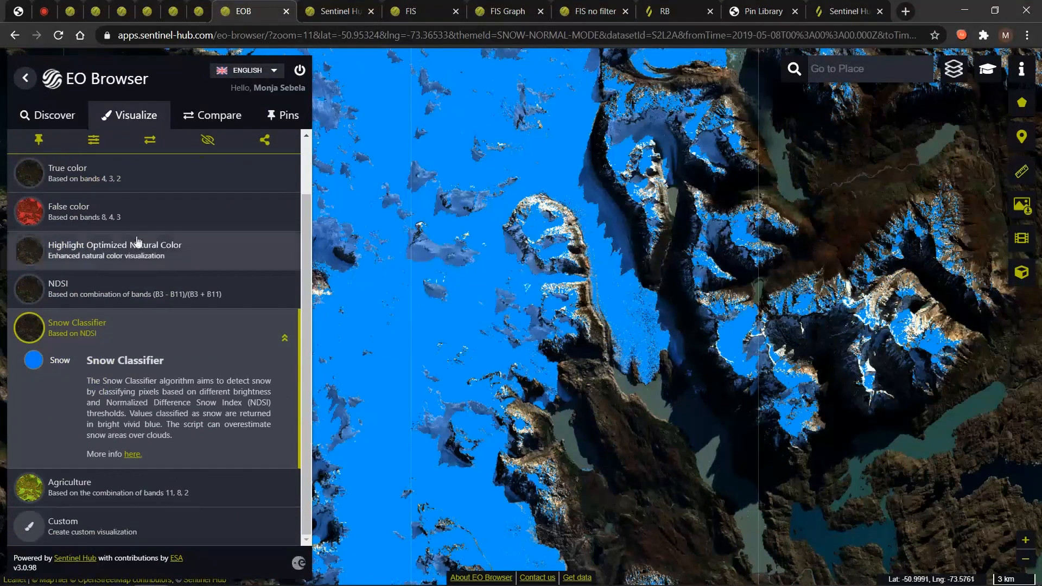
scroll(90, 165, "up", 1)
scroll(91, 165, "up", 1)
left_click(36, 208)
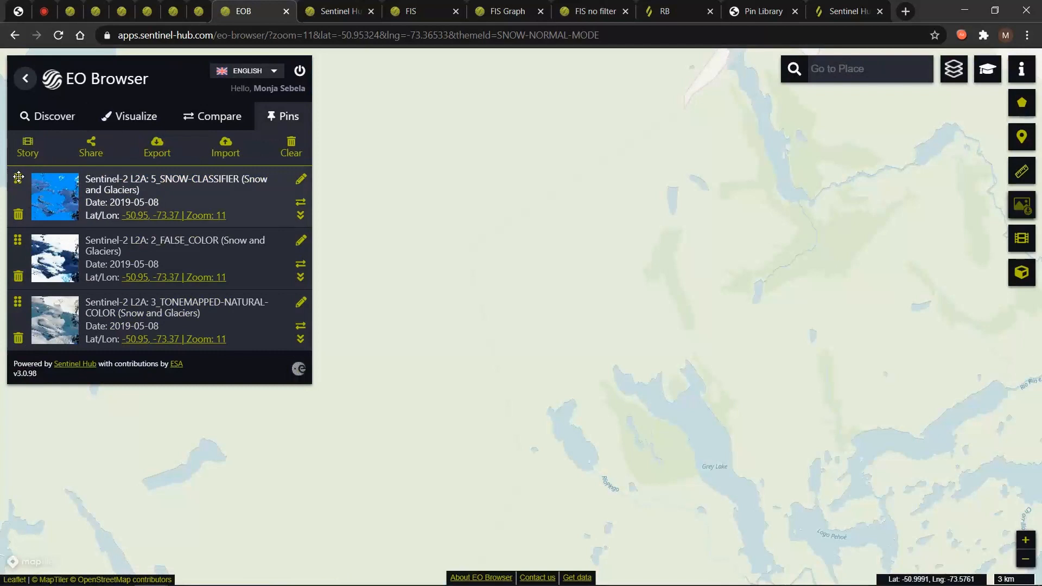
left_click_drag(18, 179, 19, 269)
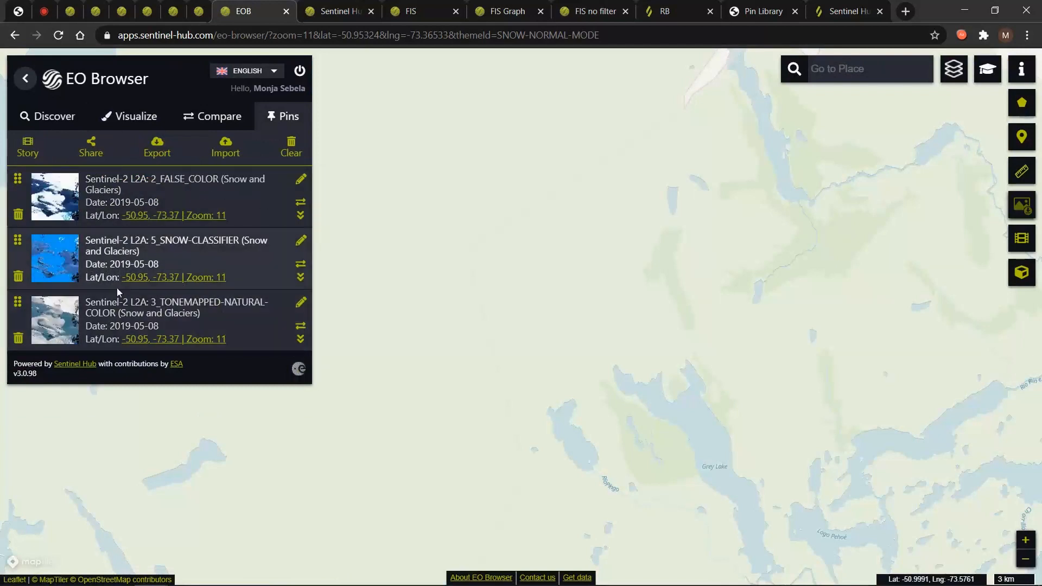
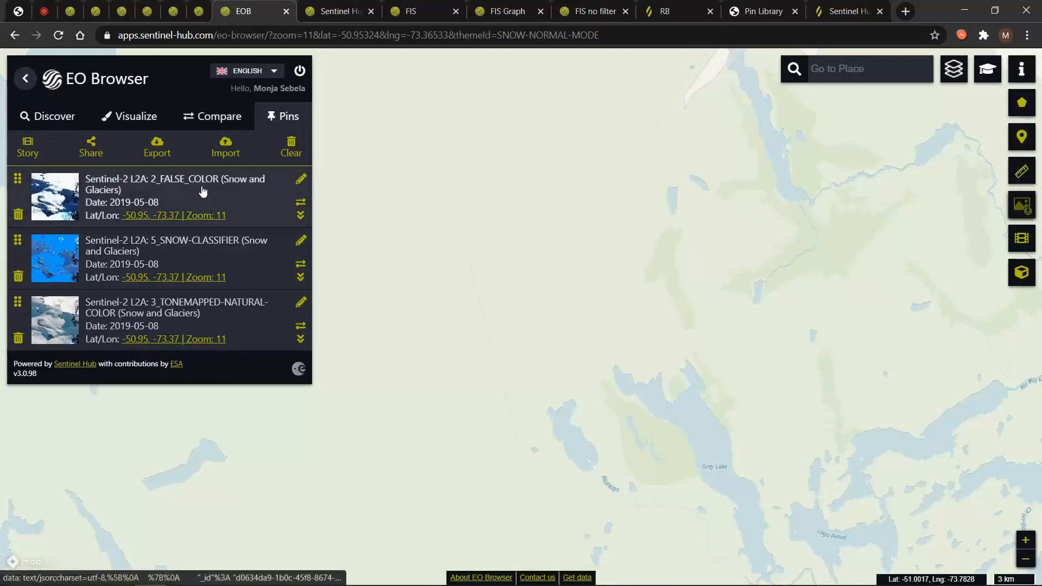
Export the three Snow and Glaciers pins to pins.json, cancel the pin import, and begin pin sharing.
left_click(157, 142)
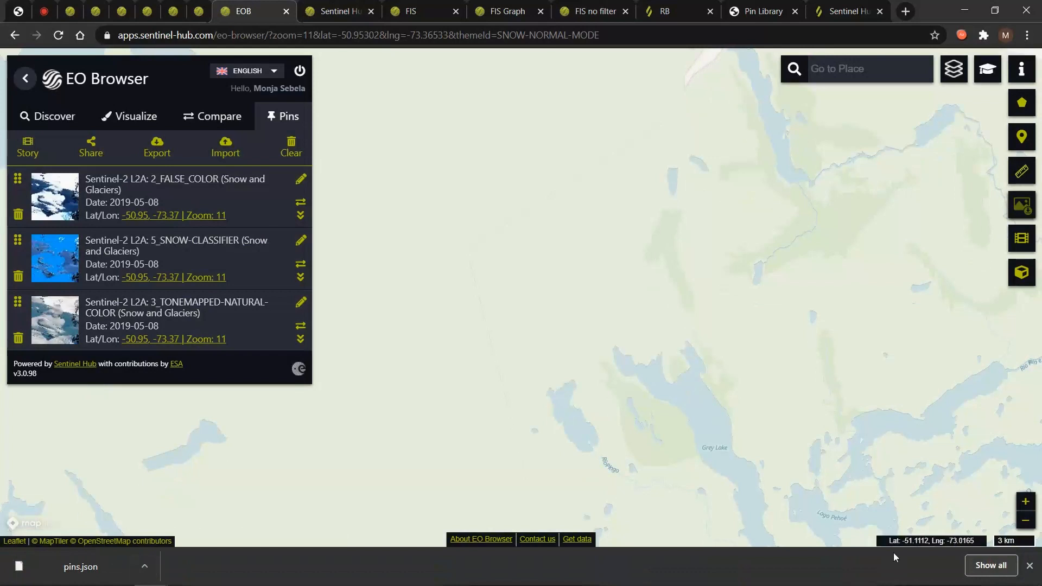
left_click(1029, 566)
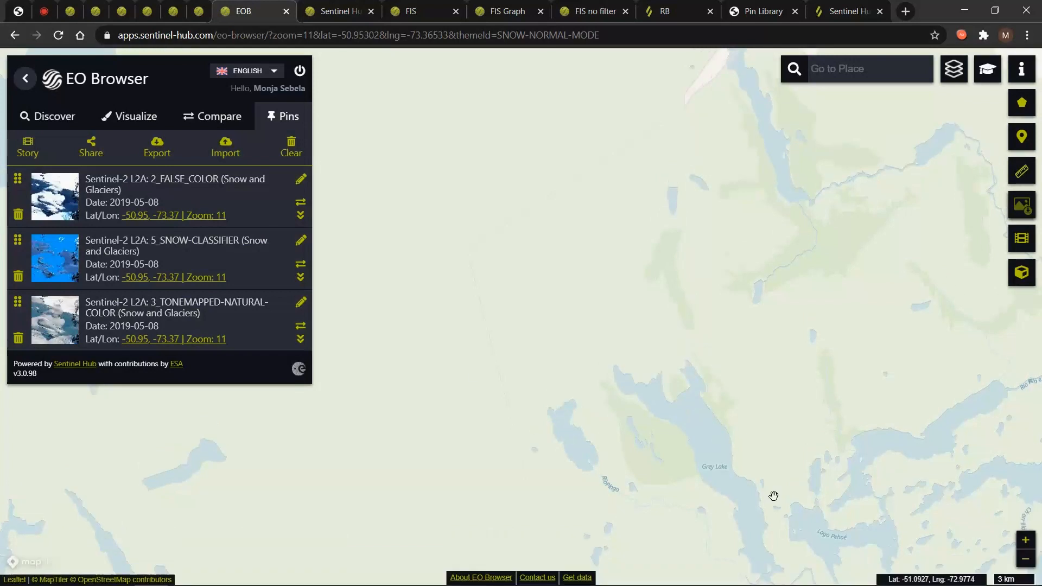
left_click(222, 155)
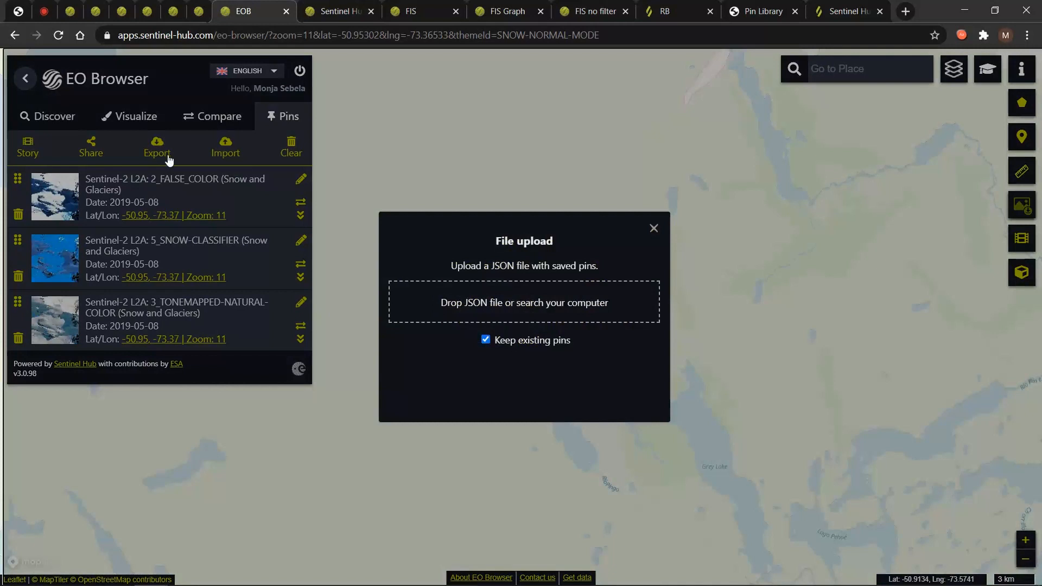
left_click(654, 229)
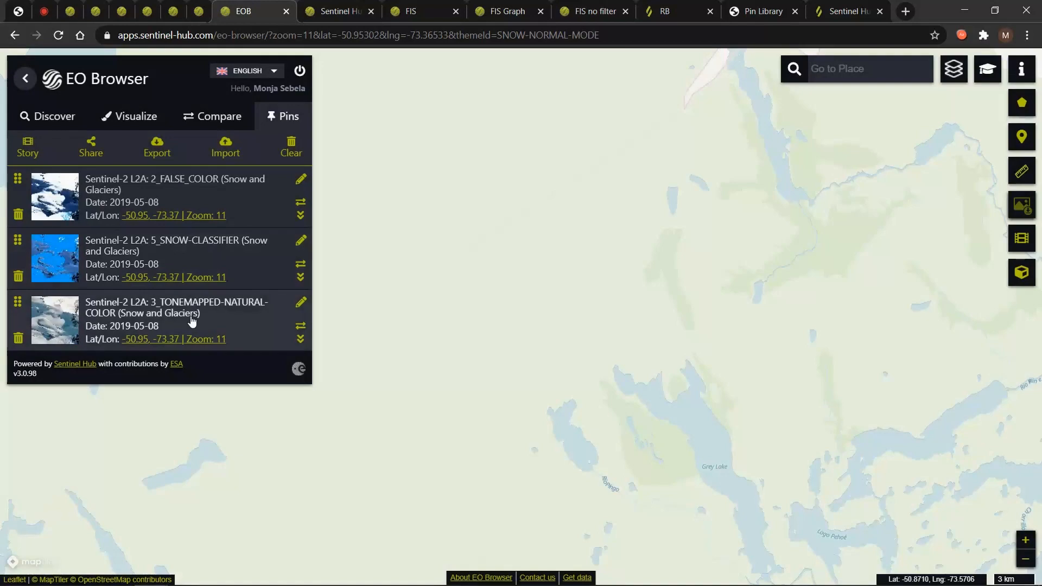
left_click(91, 153)
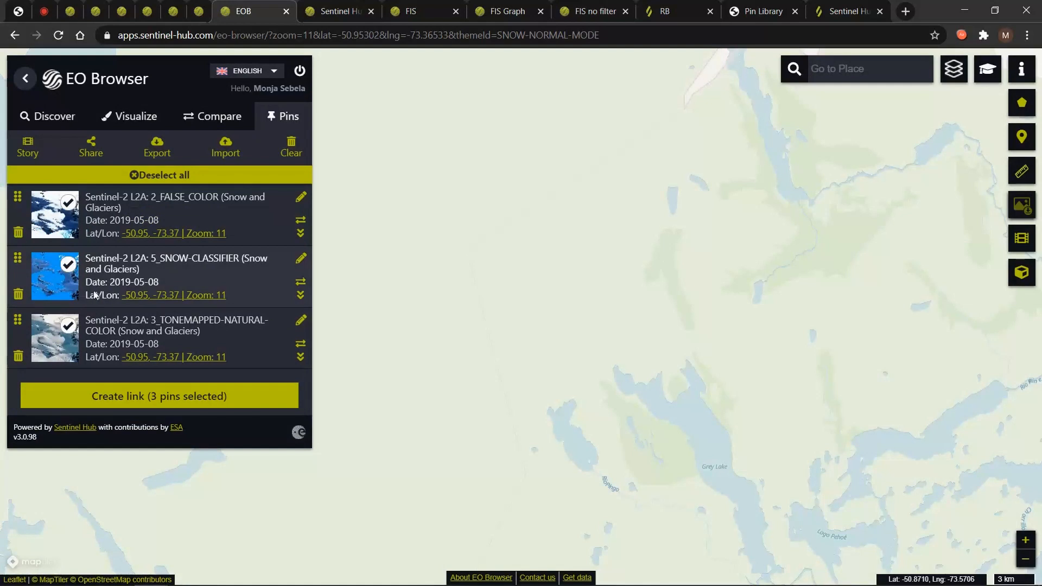
Create and copy a share link for only the 2_FALSE_COLOR pin.
left_click(68, 264)
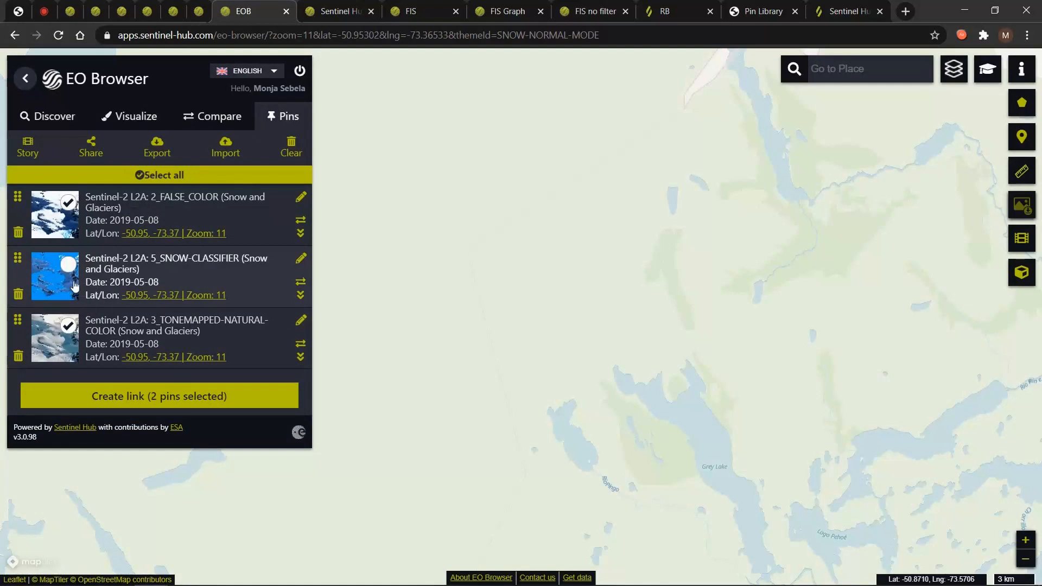
left_click(68, 326)
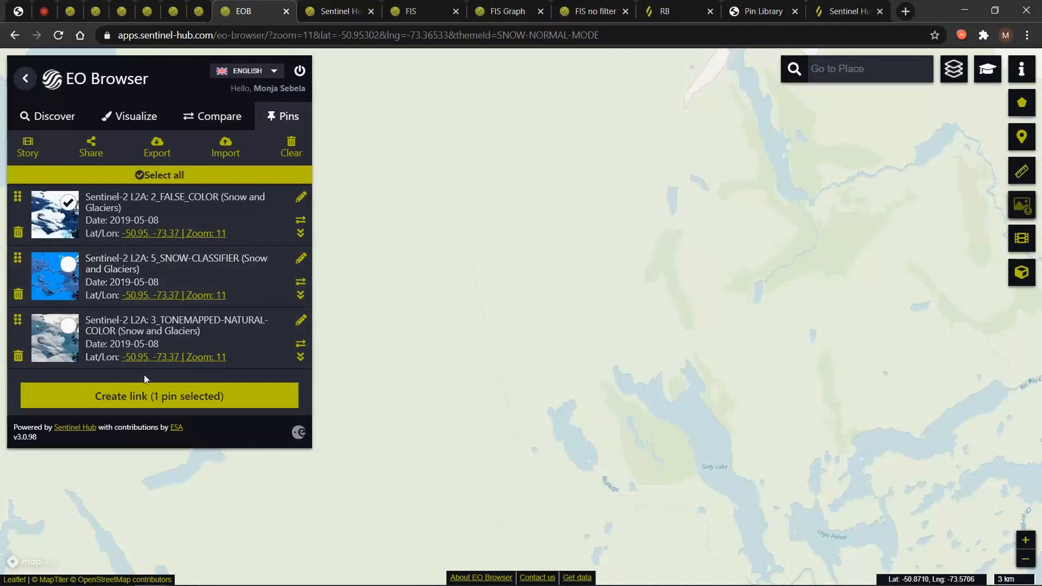
left_click(149, 395)
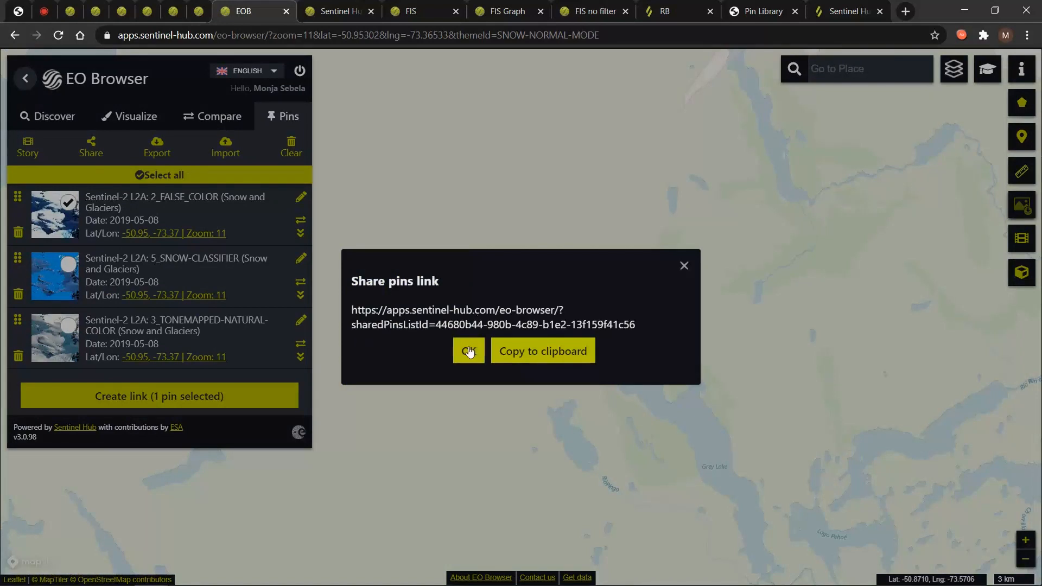
left_click(527, 354)
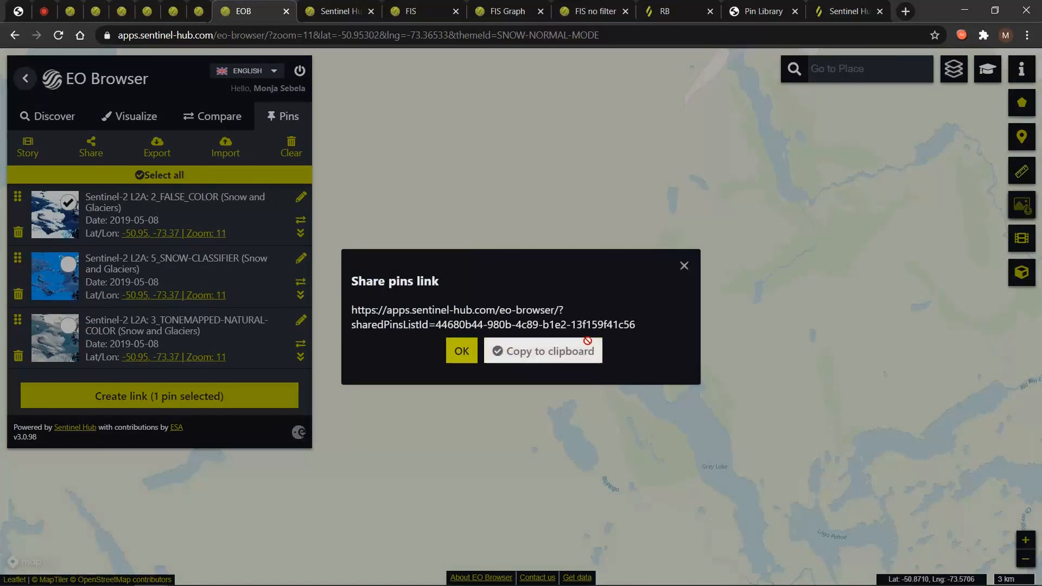
Test the share link in a new tab by importing the pin, then load the Snow Classifier pin.
left_click(905, 12)
key("Return")
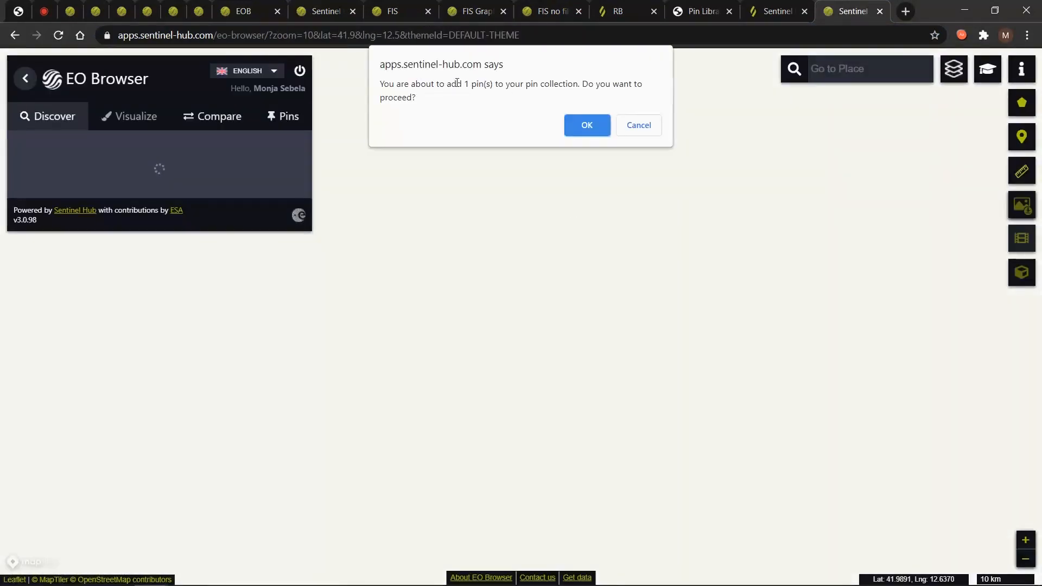
left_click(585, 125)
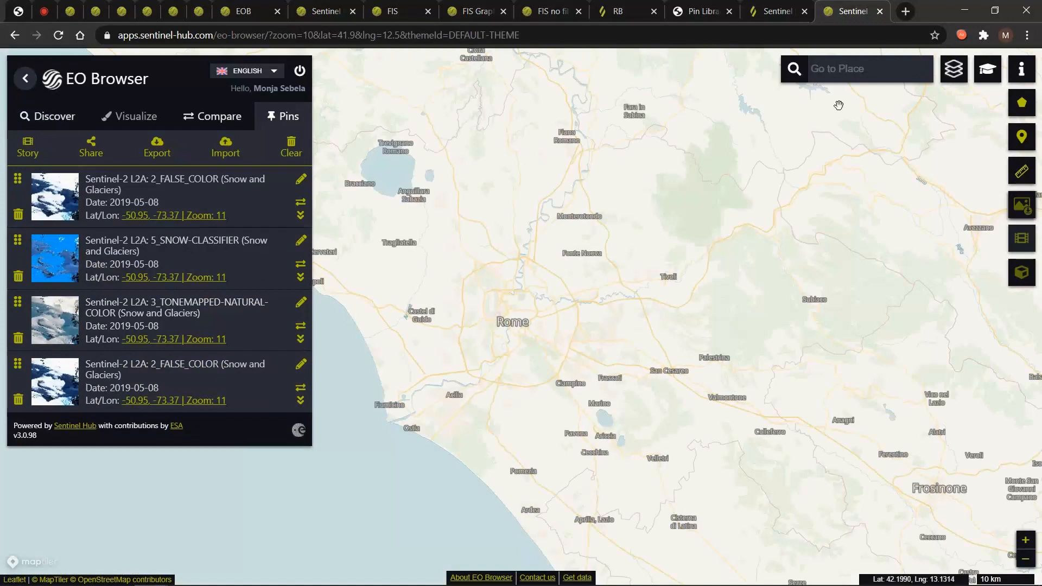
left_click(880, 11)
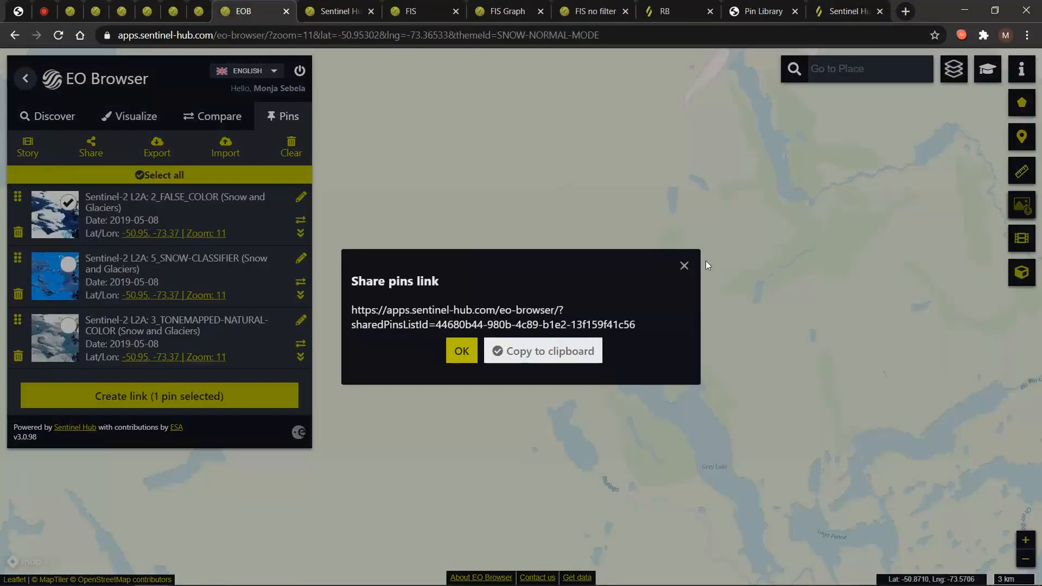
left_click(684, 265)
left_click(138, 212)
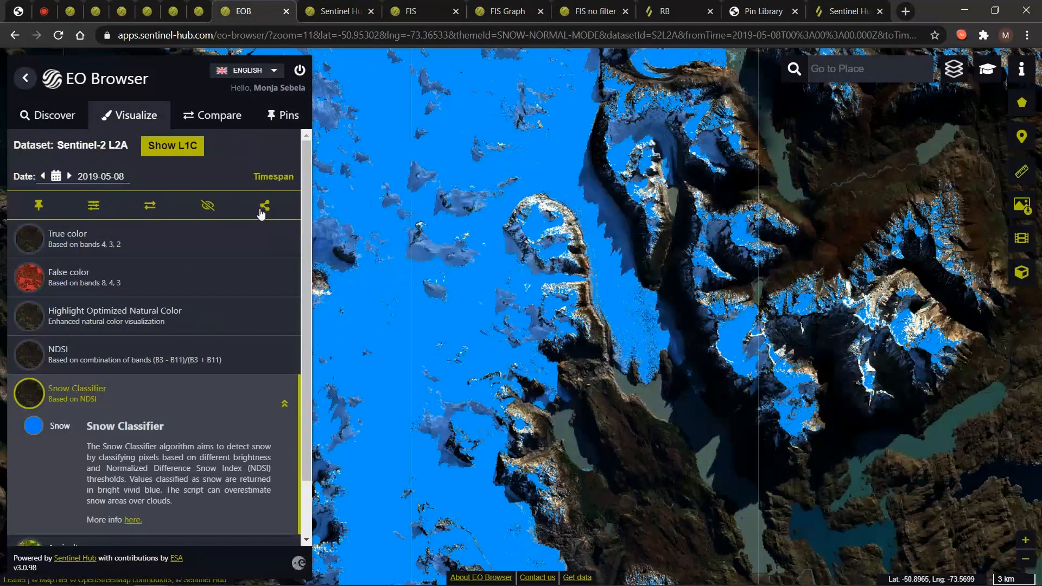
Copy the Snow Classifier view's short share link, then return to the saved pins list.
left_click(264, 208)
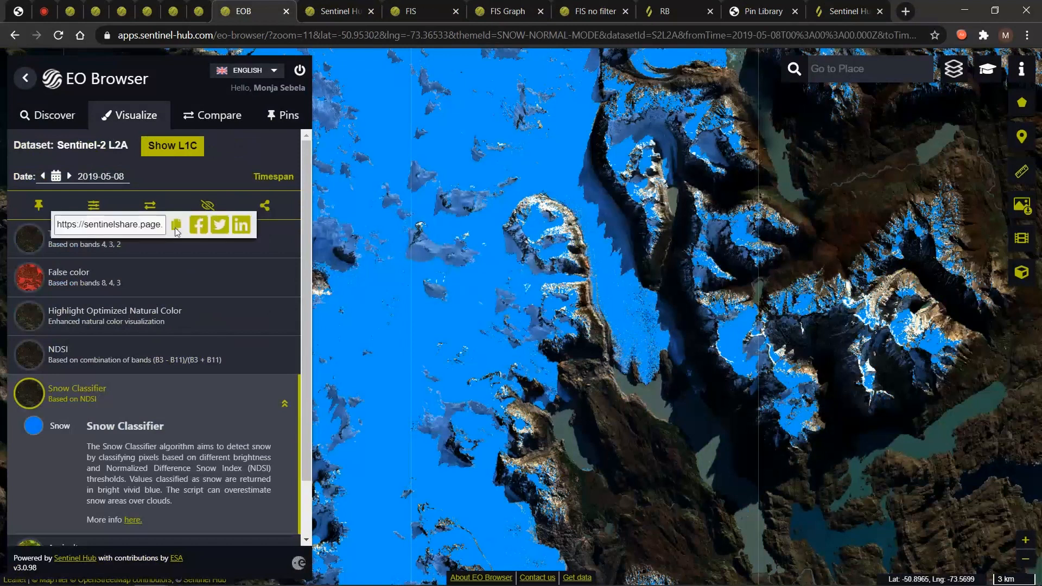
left_click(174, 228)
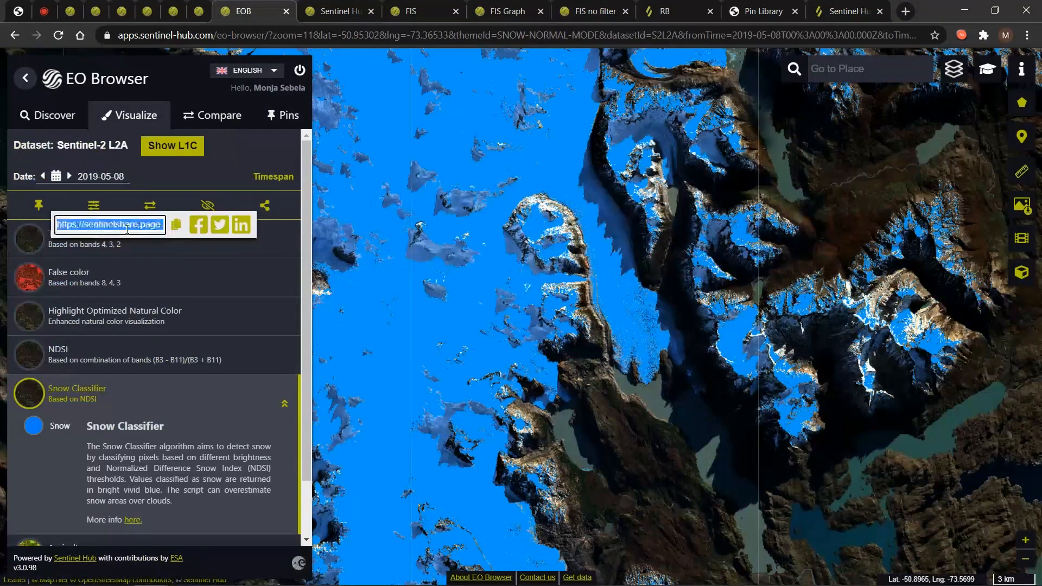
mouse_move(163, 224)
left_mouse_down()
mouse_move(76, 222)
mouse_move(163, 223)
mouse_move(152, 221)
left_mouse_up()
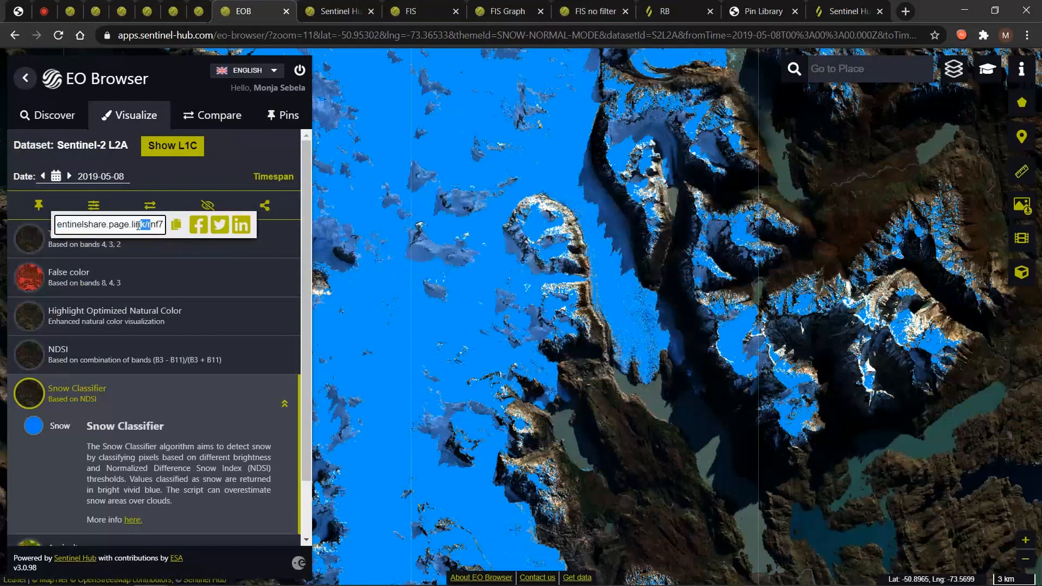
left_click(52, 236)
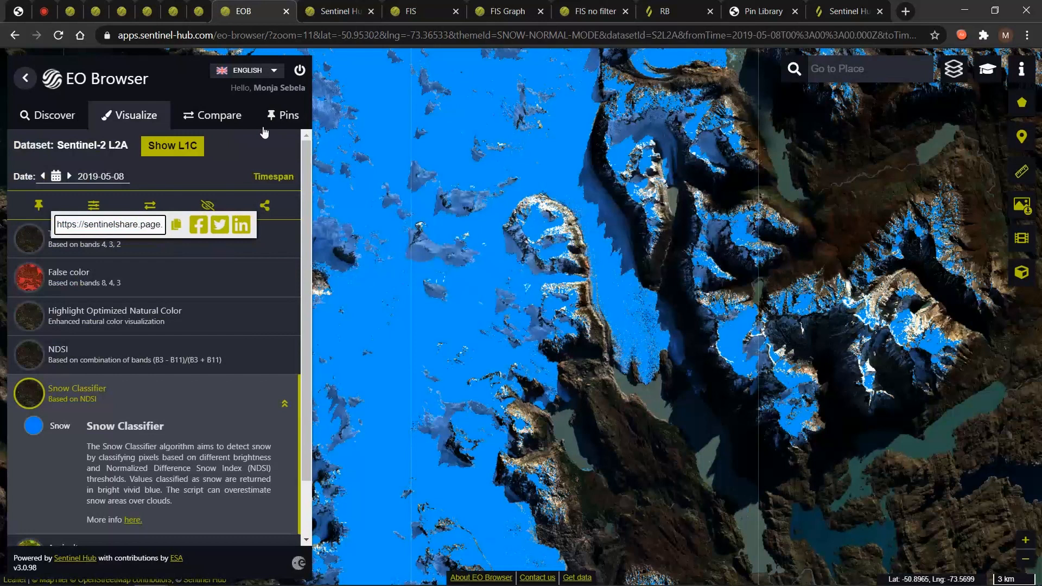
left_click(278, 146)
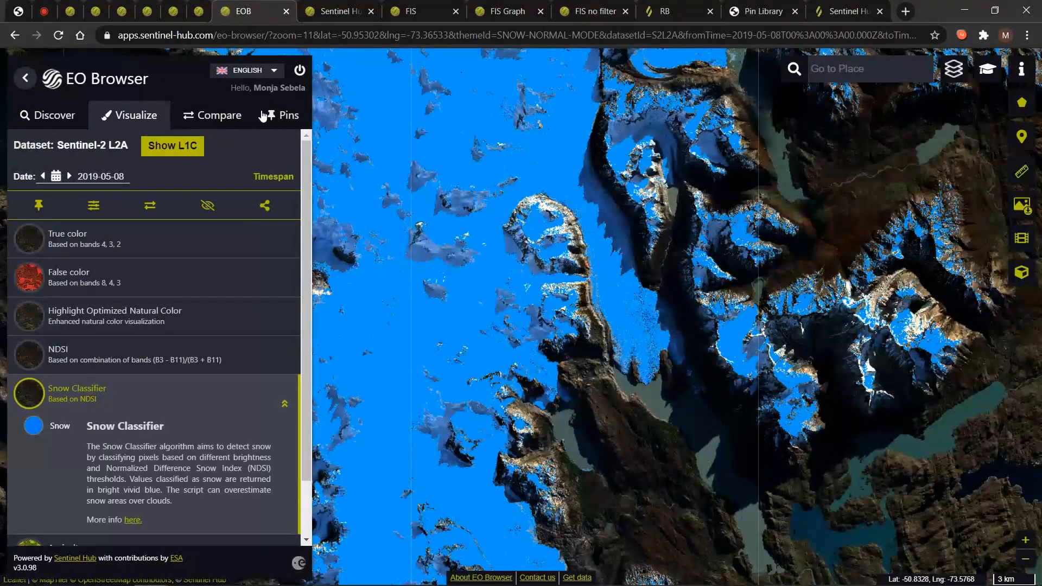
left_click(282, 115)
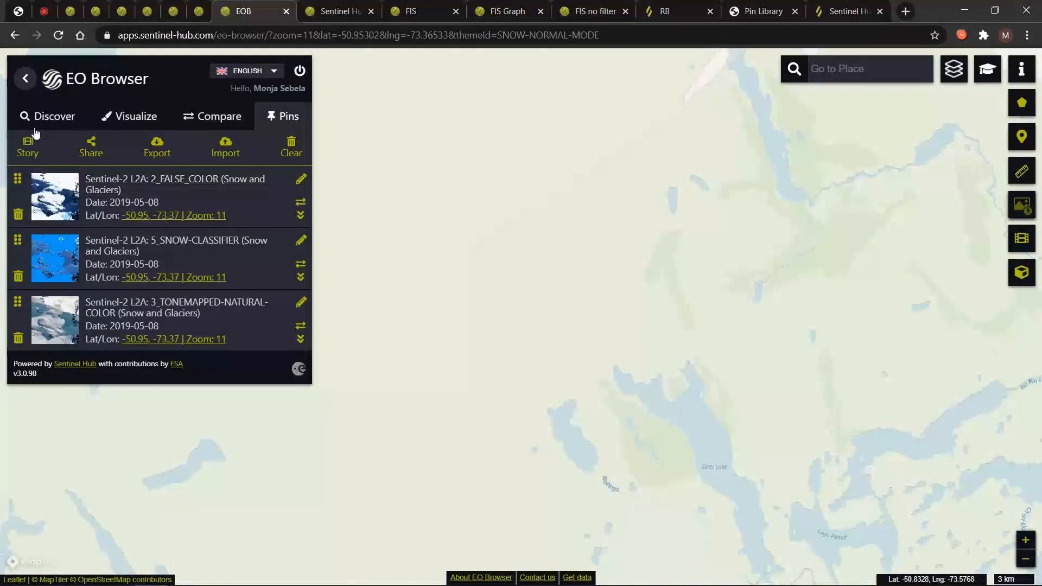
Start a story from the pins, toggling them off and back on so all three are included.
left_click(29, 148)
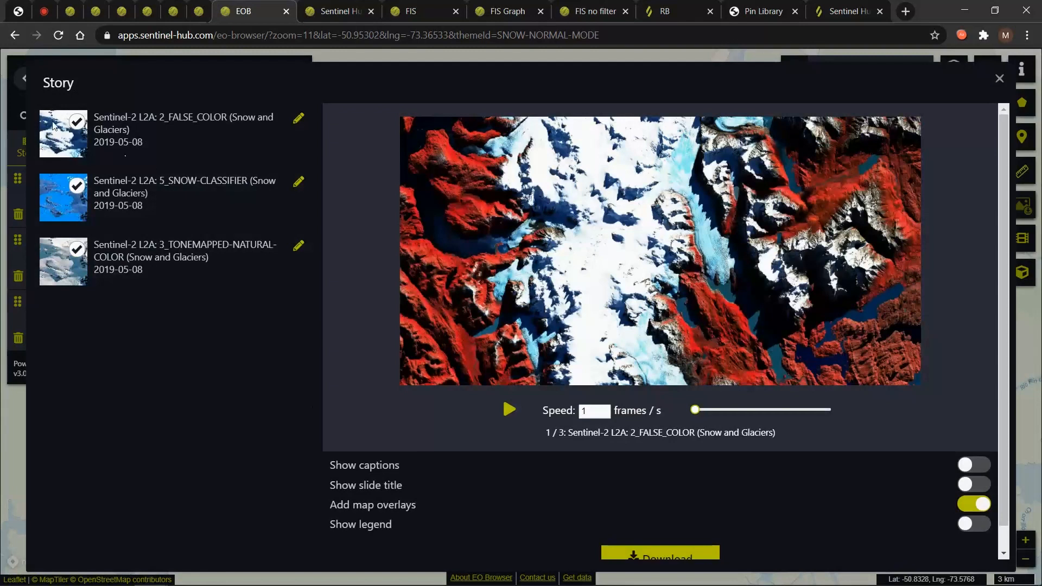
left_click(76, 123)
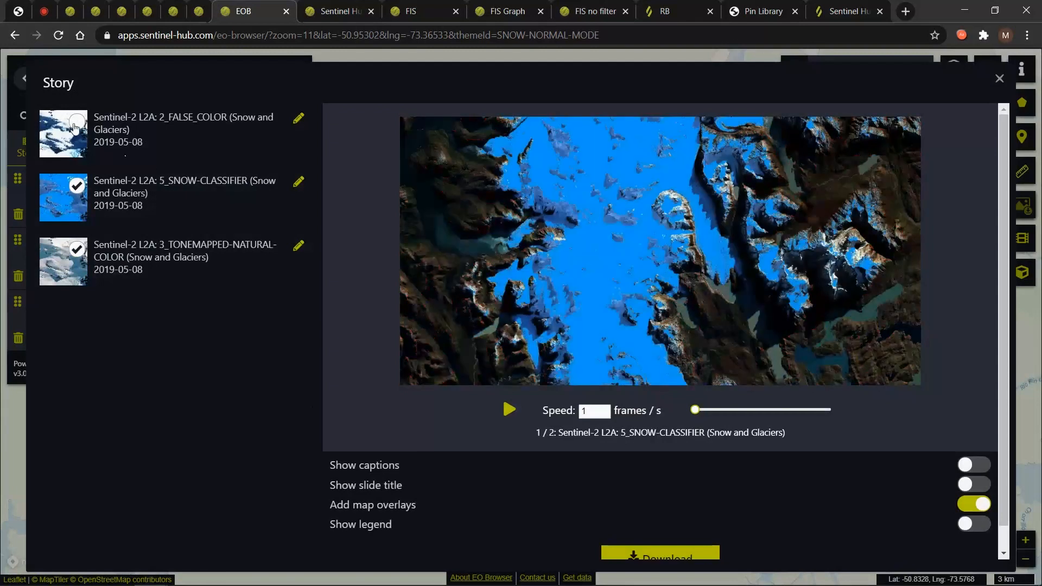
left_click(77, 123)
left_click(76, 185)
left_click(77, 249)
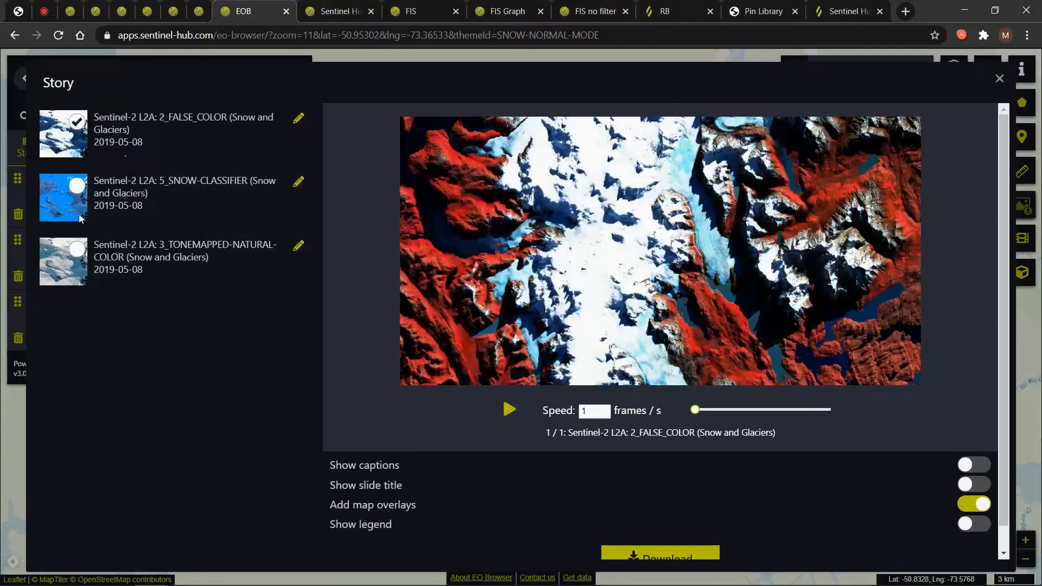
left_click(77, 250)
left_click(77, 185)
Turn on slide titles and legends for the story slides.
left_click(981, 485)
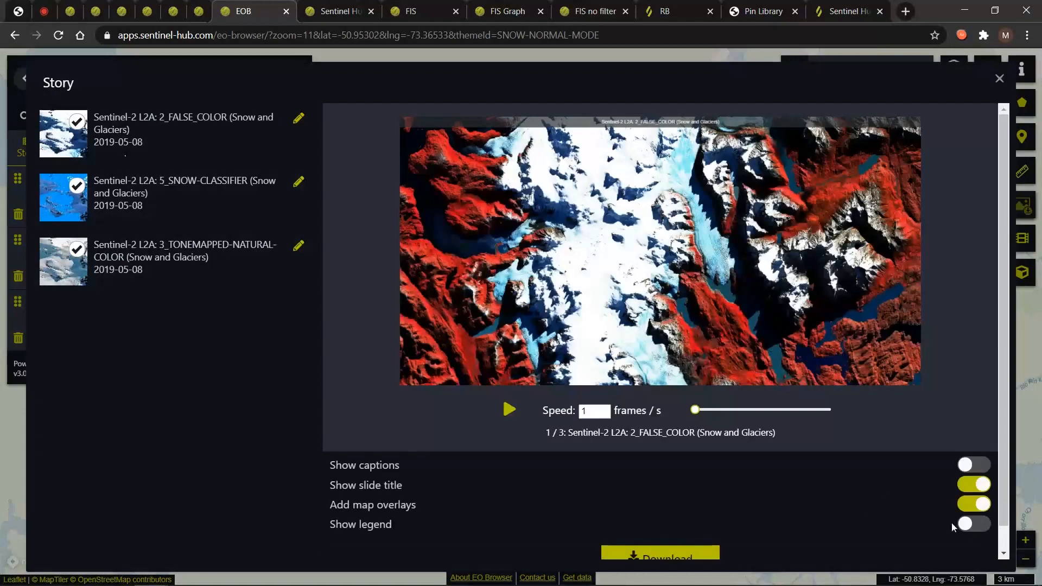
left_click(953, 522)
left_click(93, 8)
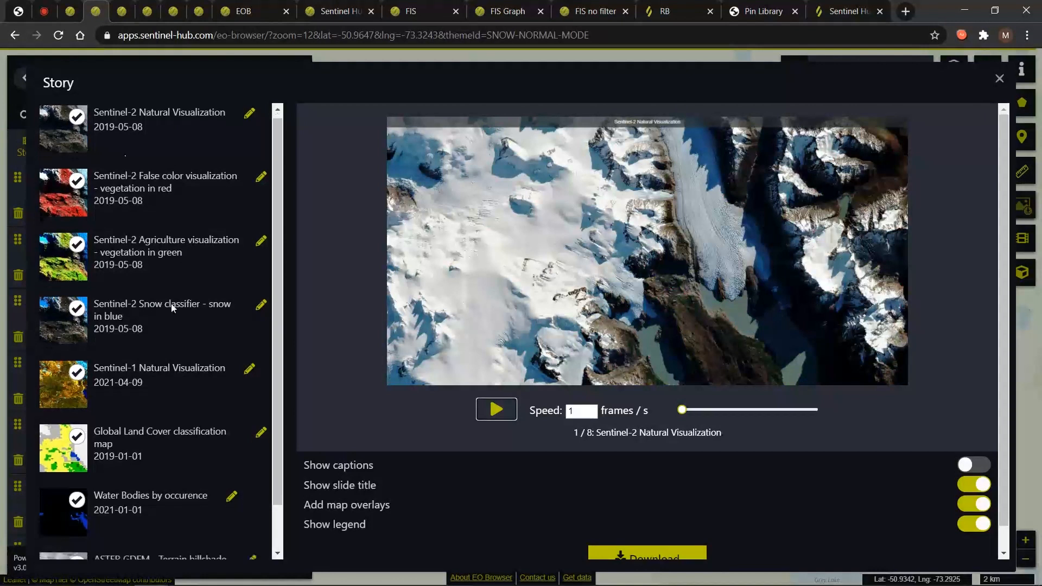
Keep the story playback speed at 1 frame per second and play the animation.
scroll(171, 304, "down", 1)
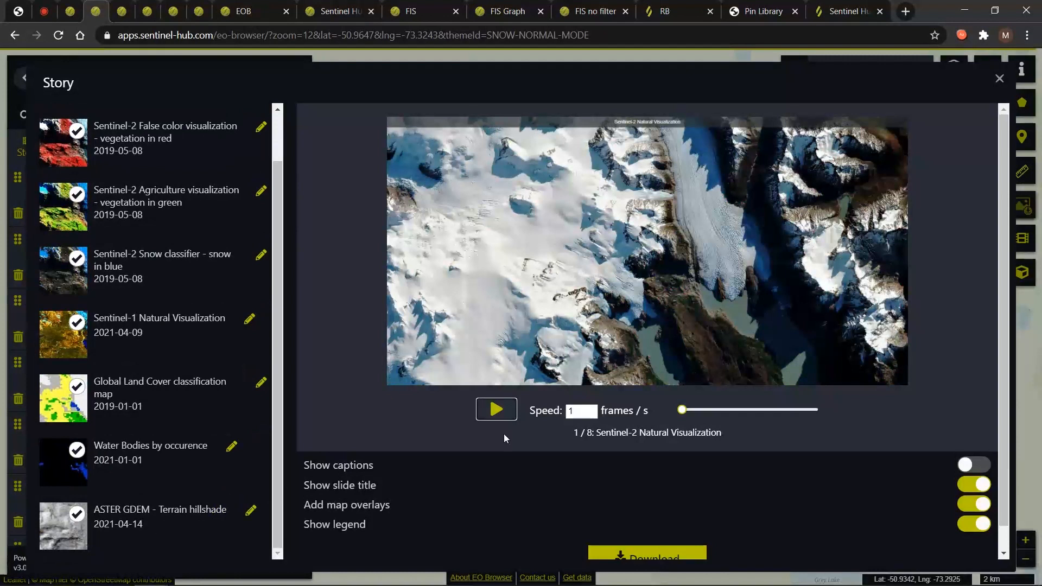
left_click(580, 412)
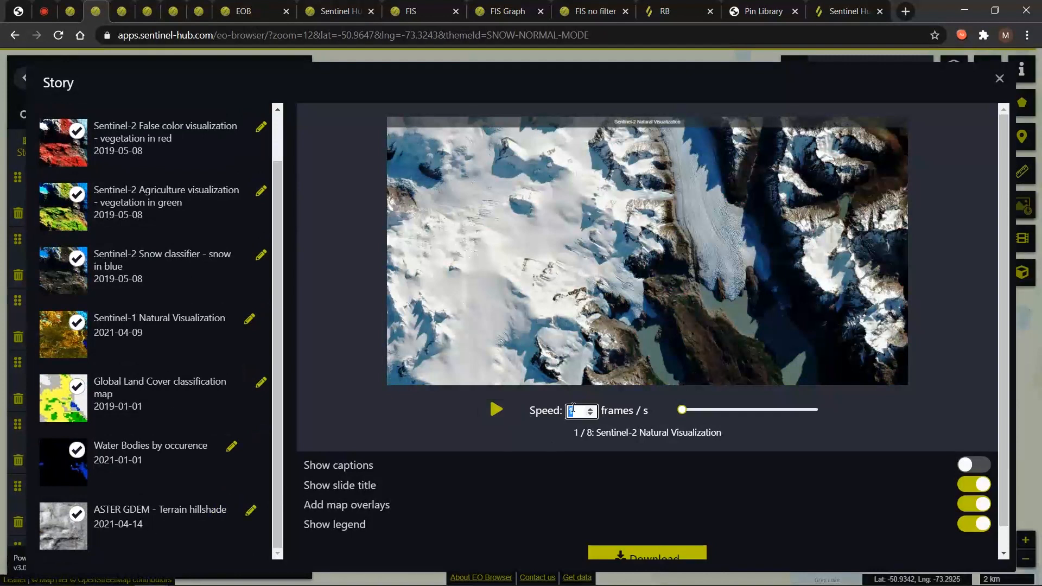
left_click_drag(581, 413, 569, 411)
left_click(568, 412)
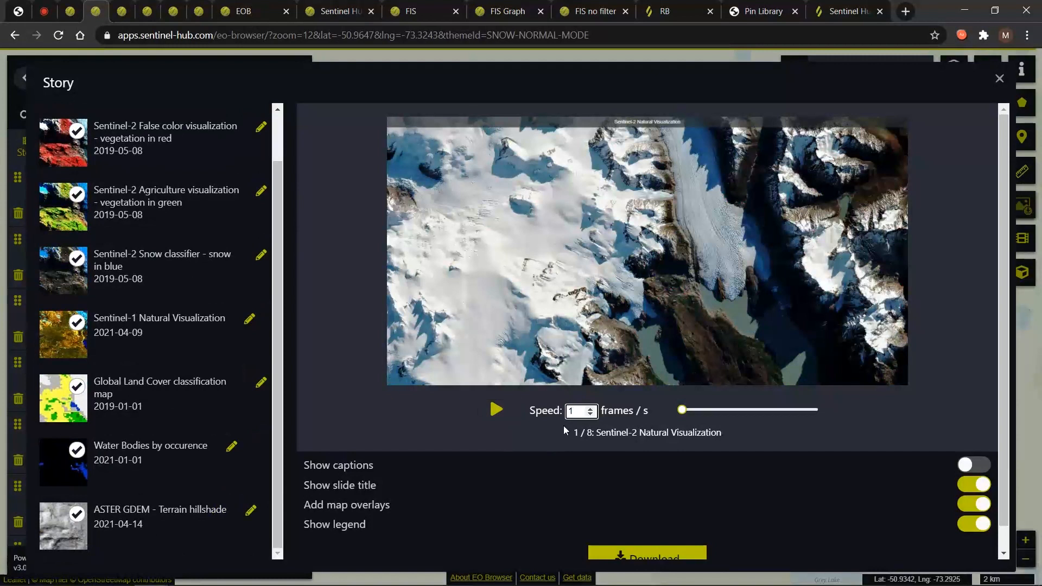
left_click(495, 411)
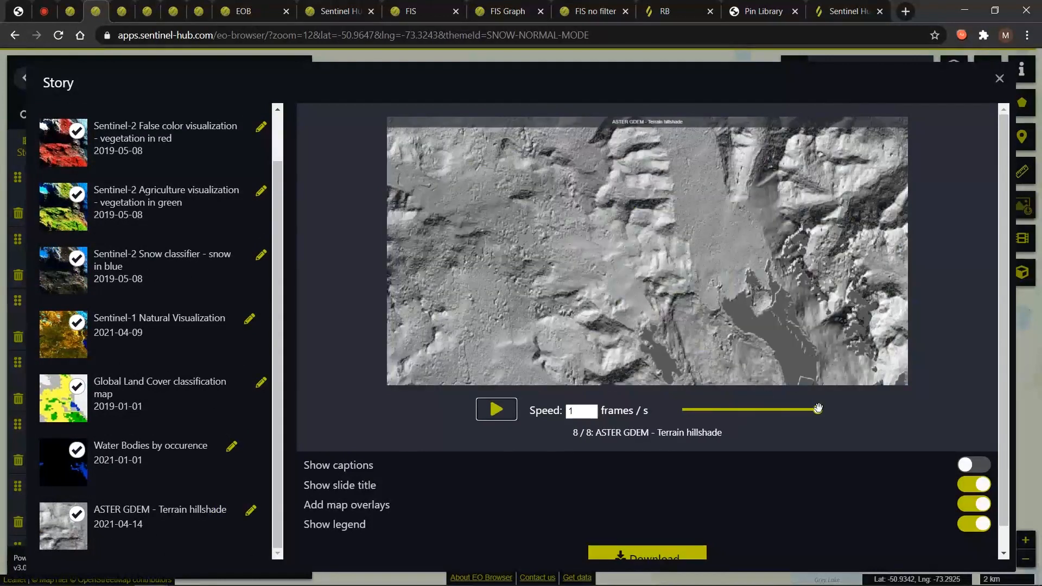
Jump the story back to the Global Land Cover slide, then close the story preview.
left_click_drag(818, 409, 790, 412)
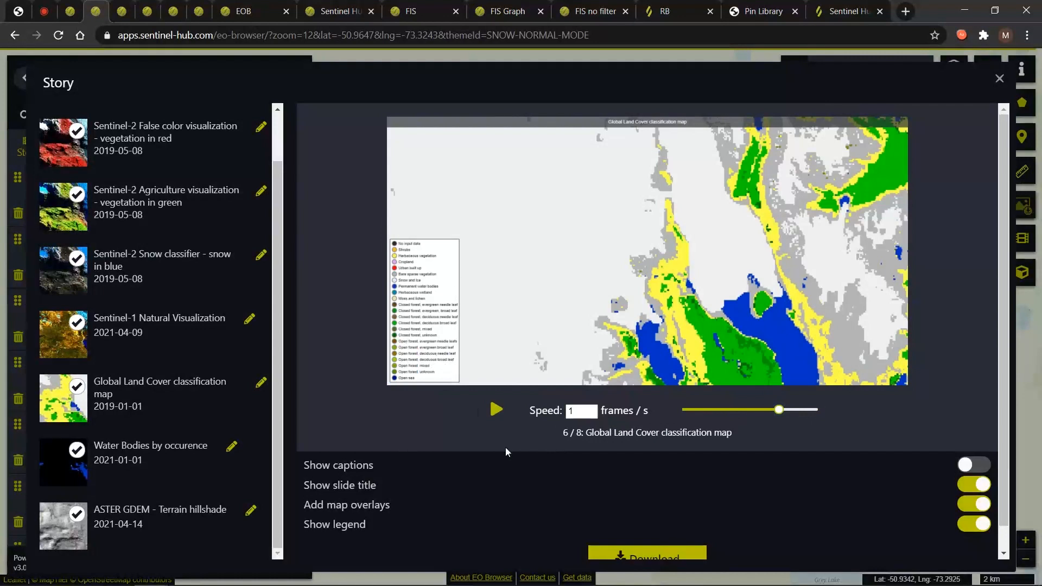
scroll(442, 429, "down", 1)
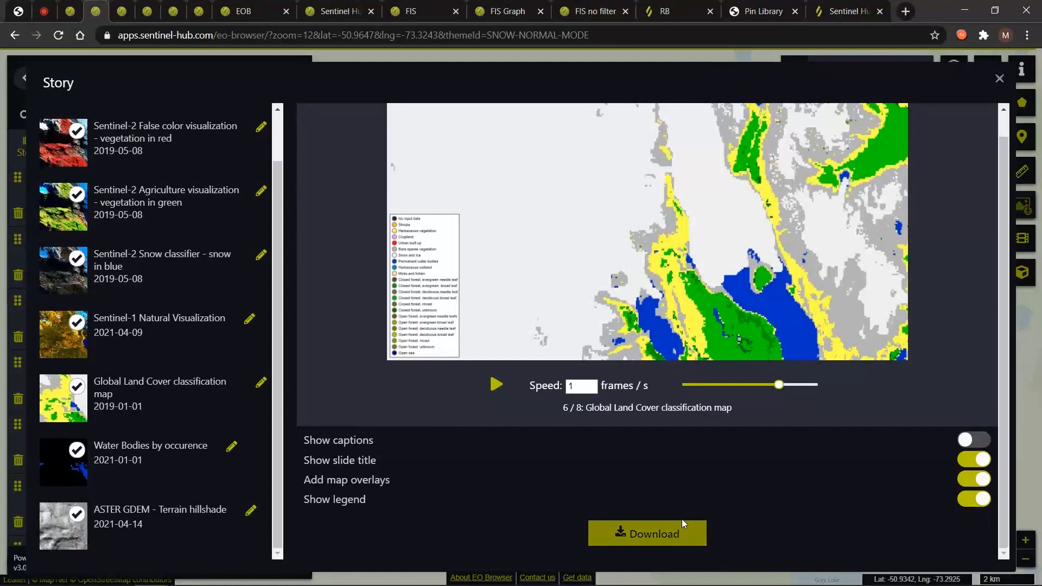
scroll(793, 468, "up", 1)
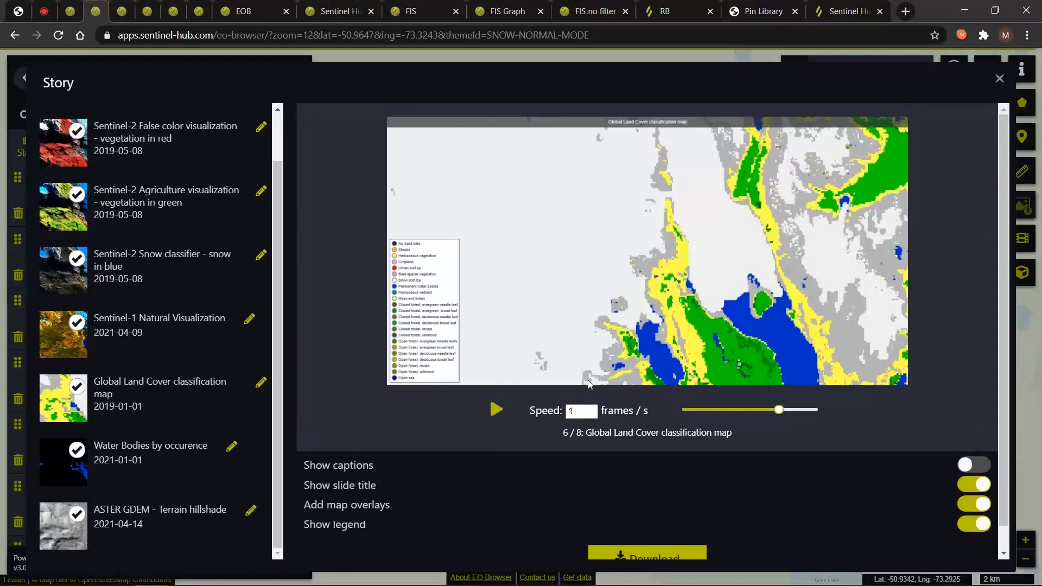
left_click(110, 6)
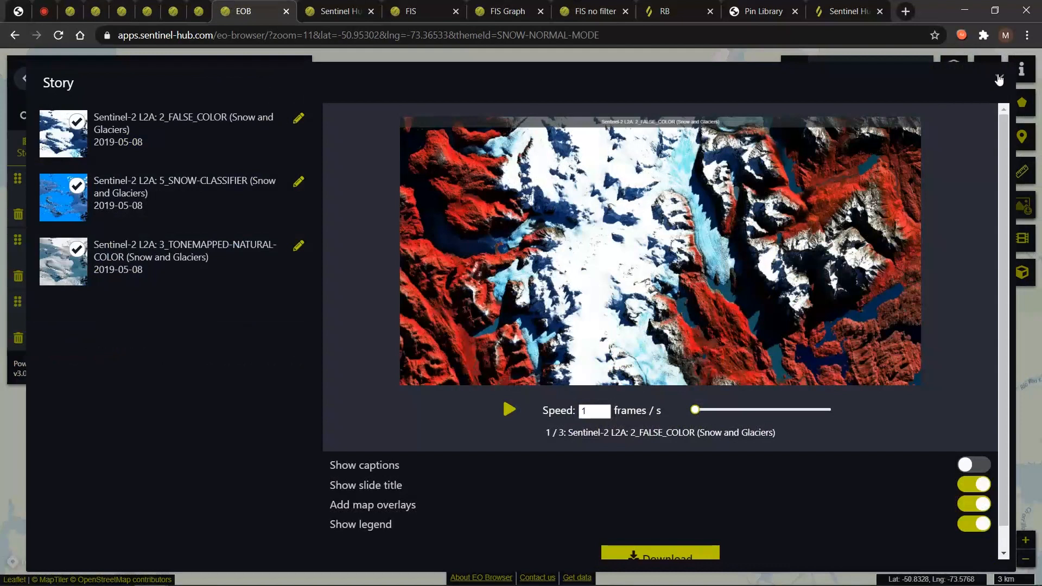
left_click(999, 80)
Load the Snow Classifier pin and switch the theme to Default.
left_click(136, 241)
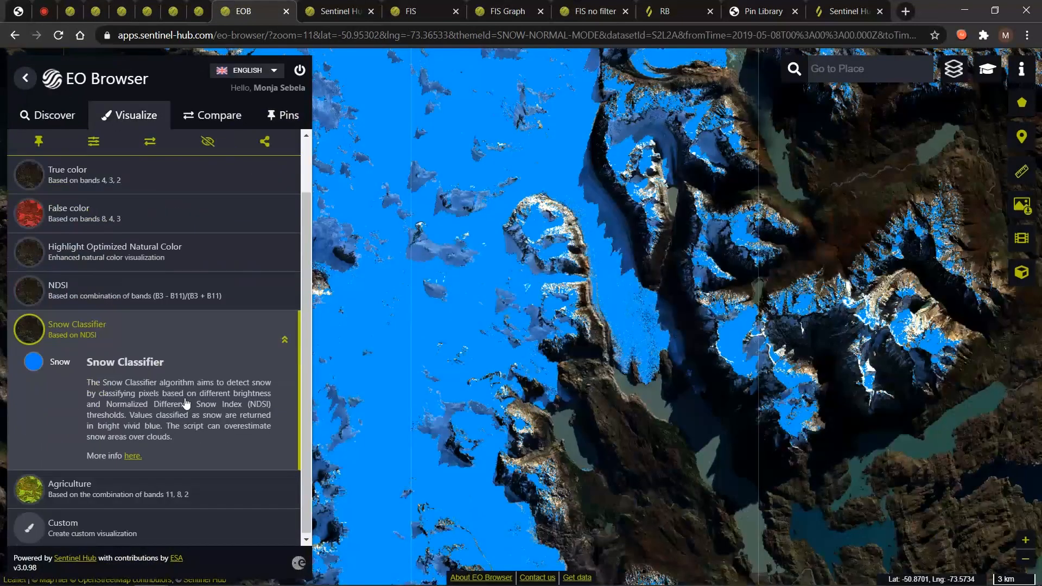
scroll(186, 404, "up", 1)
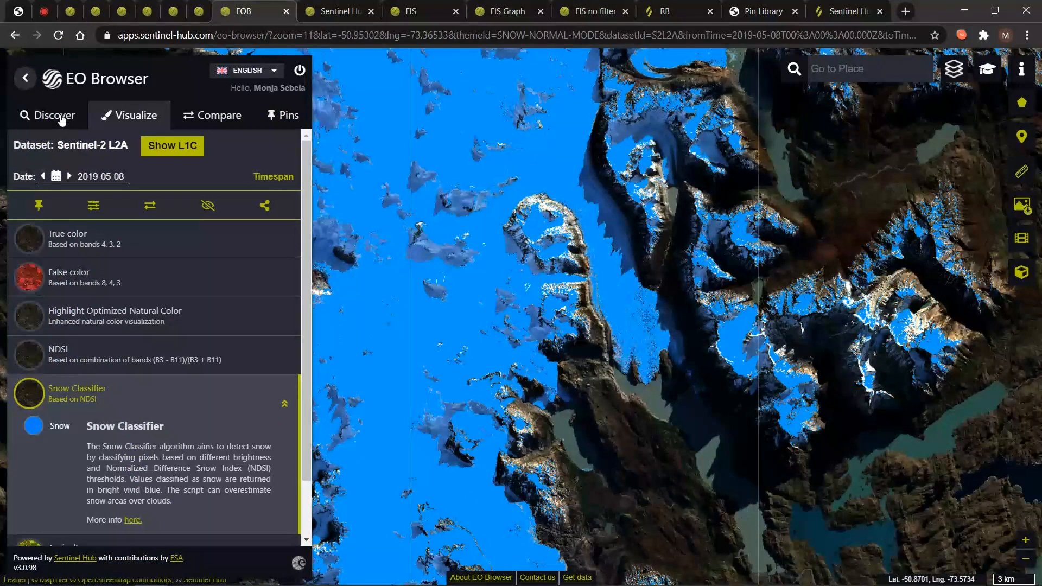
left_click(54, 115)
left_click(54, 162)
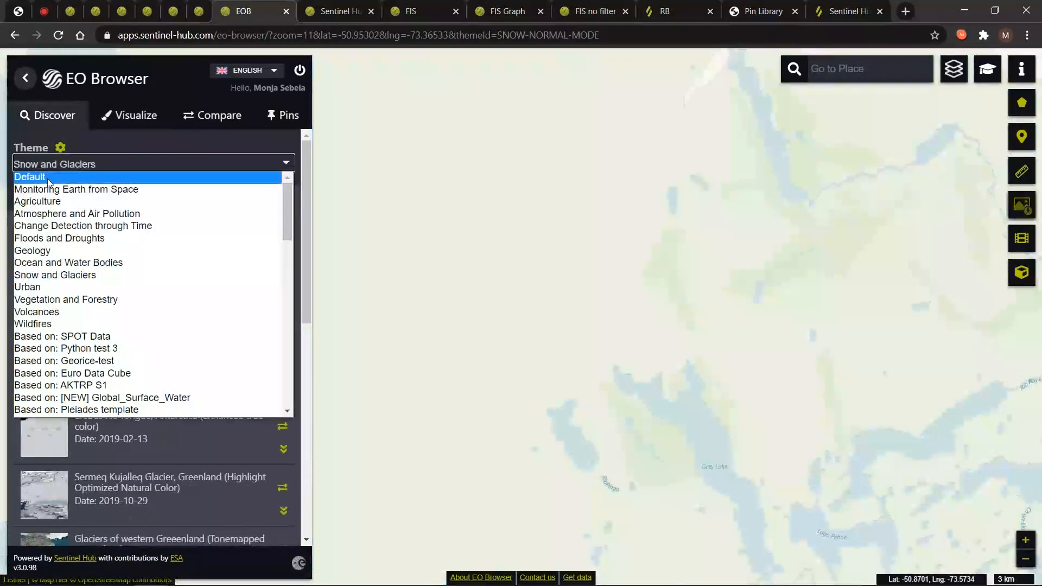
left_click(48, 178)
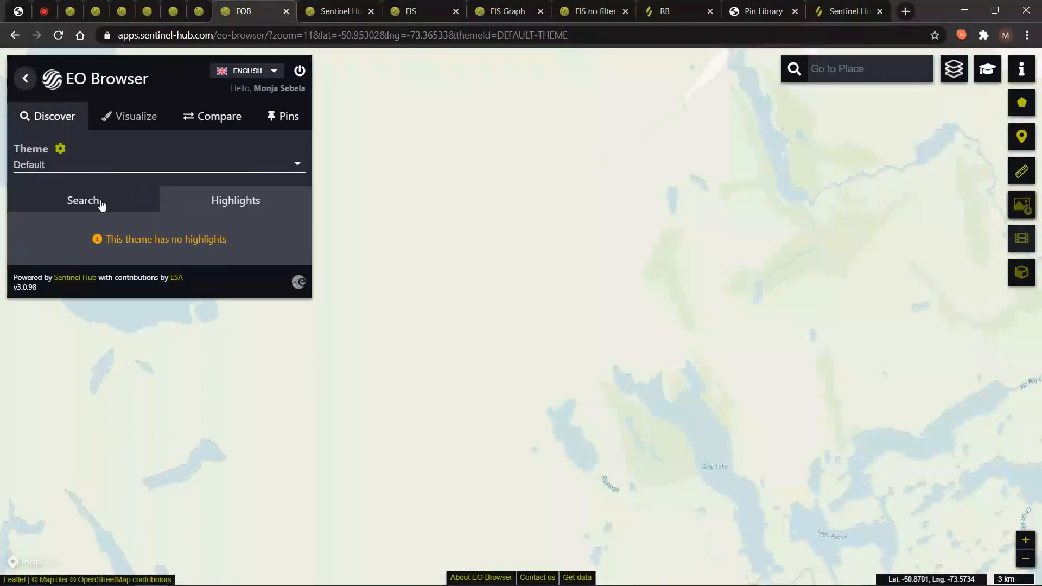
Search GIBS ASTER GDEM instead of Sentinel-2, getting one result dated 2021-04-15.
left_click(100, 202)
left_click(60, 263)
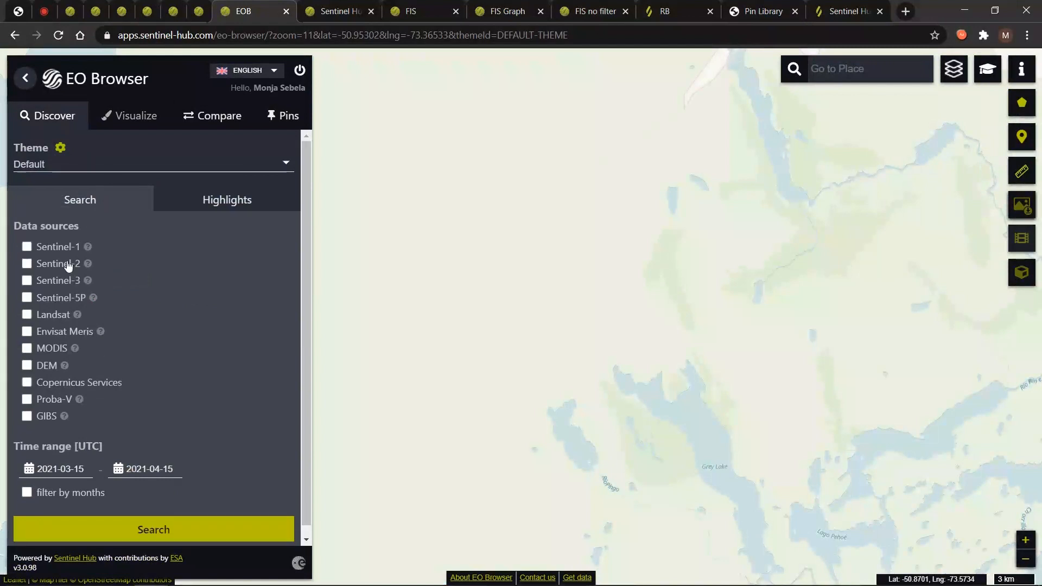
left_click(43, 419)
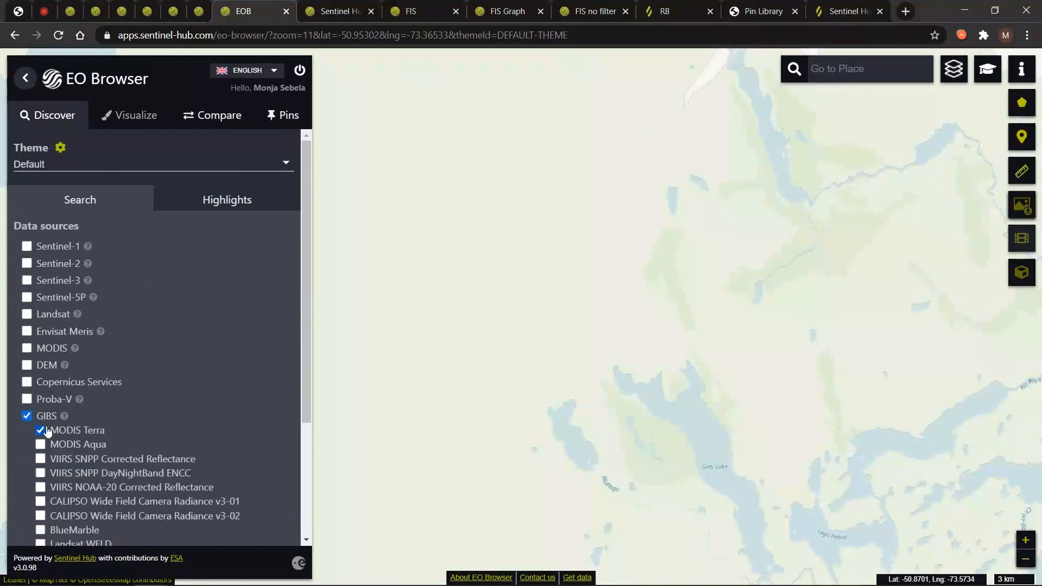
scroll(105, 425, "down", 1)
scroll(106, 424, "down", 2)
left_click(65, 434)
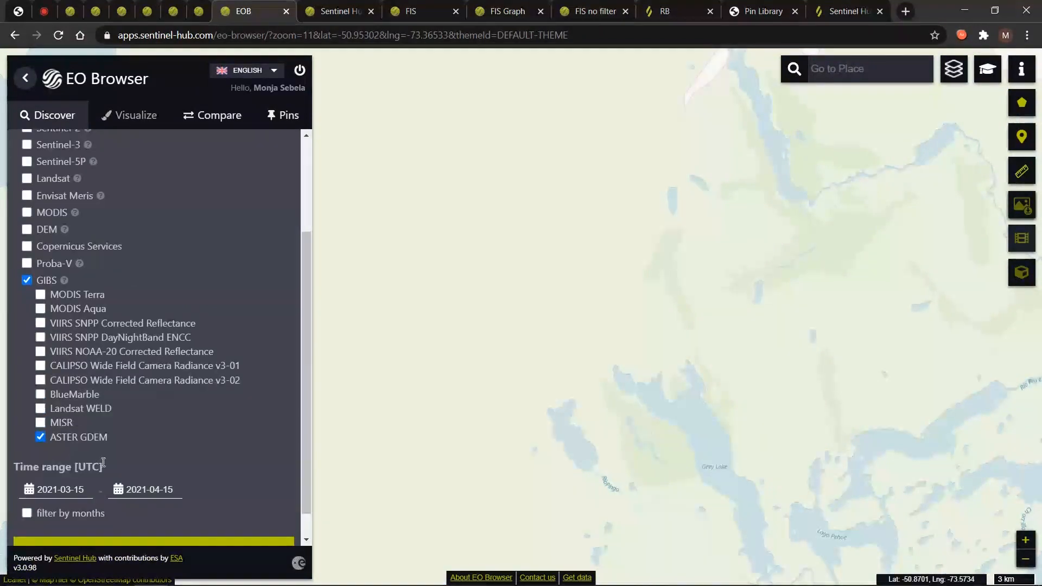
scroll(109, 478, "down", 1)
left_click(135, 520)
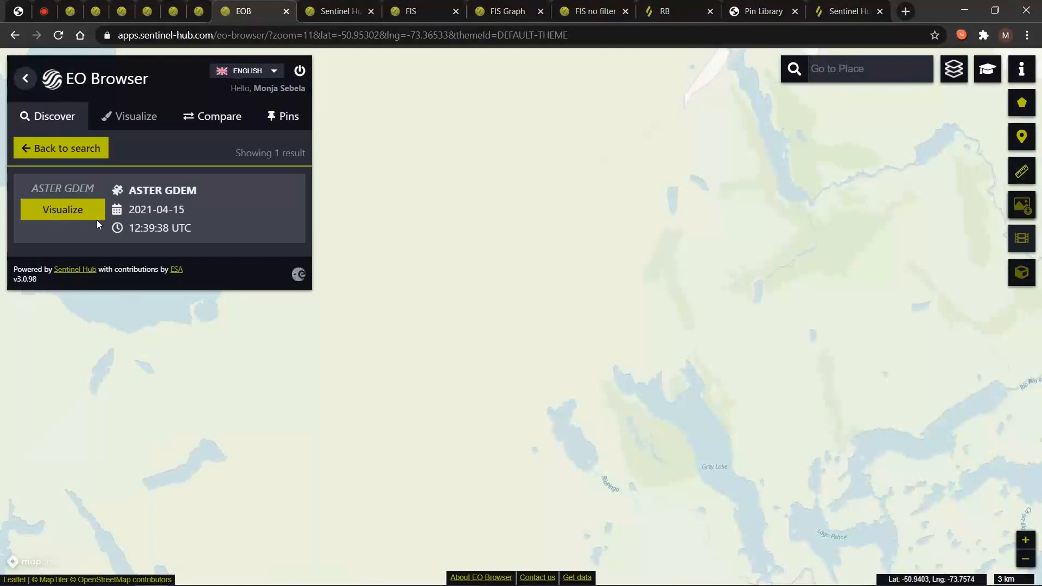
Display the 2021-04-15 ASTER GDEM Color Index layer, pin it, and return to the search form.
left_click(89, 211)
left_click(42, 205)
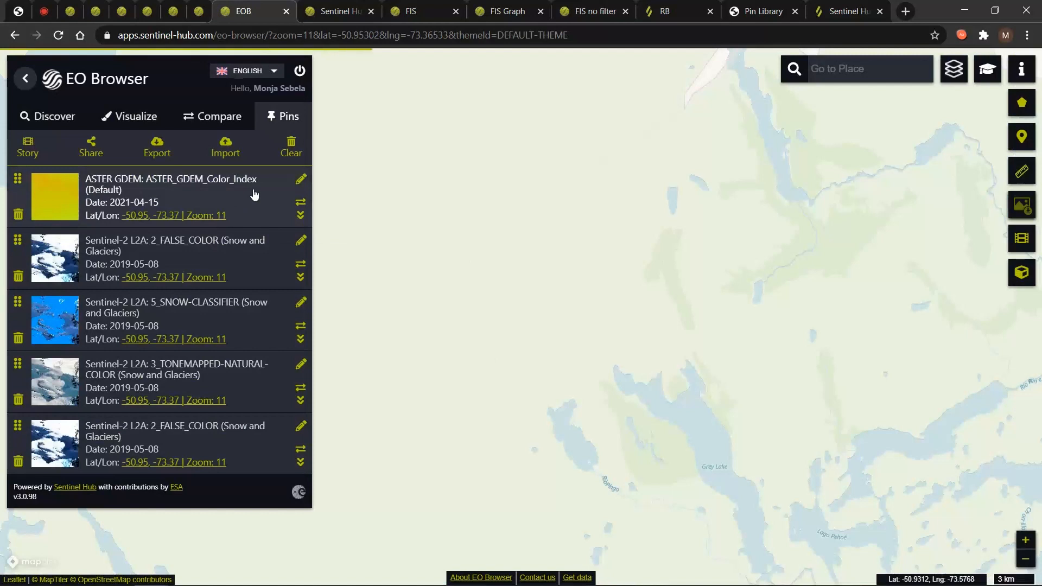
left_click(50, 118)
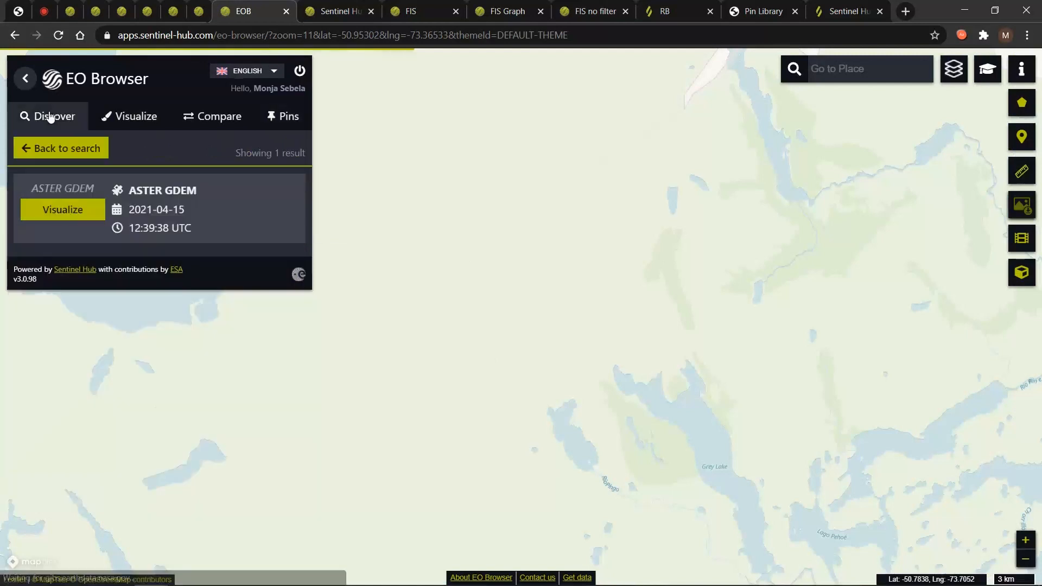
left_click(72, 146)
Choose the Change Detection through Time theme and scroll its highlights to the Aral Sea entries.
left_click(67, 161)
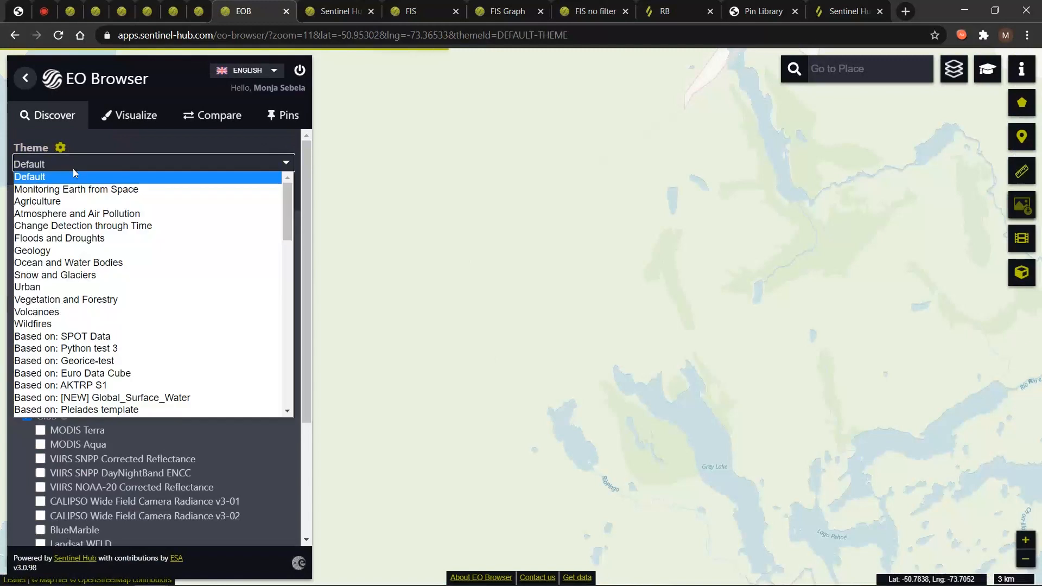
left_click(100, 227)
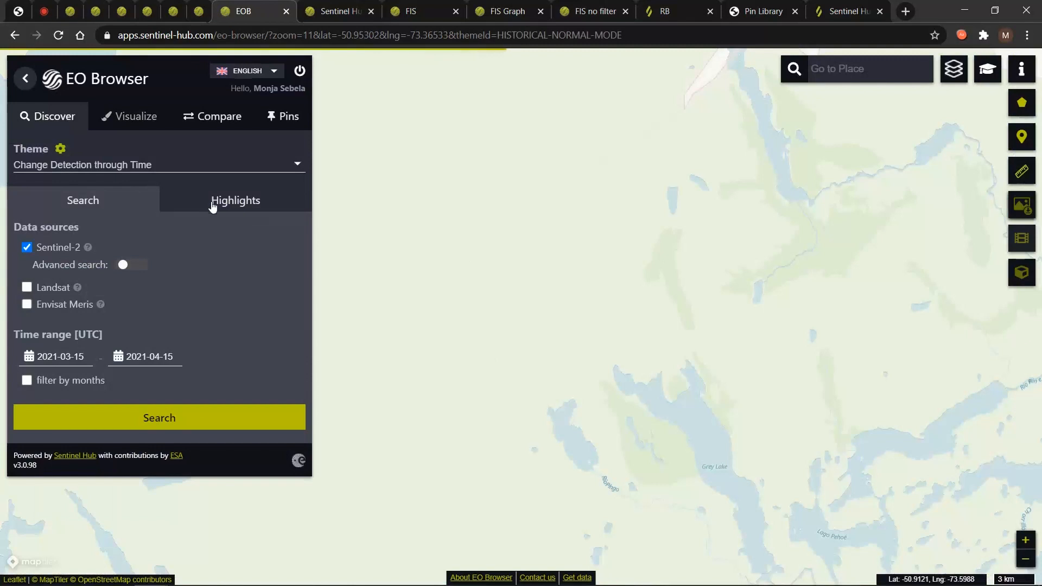
left_click(196, 205)
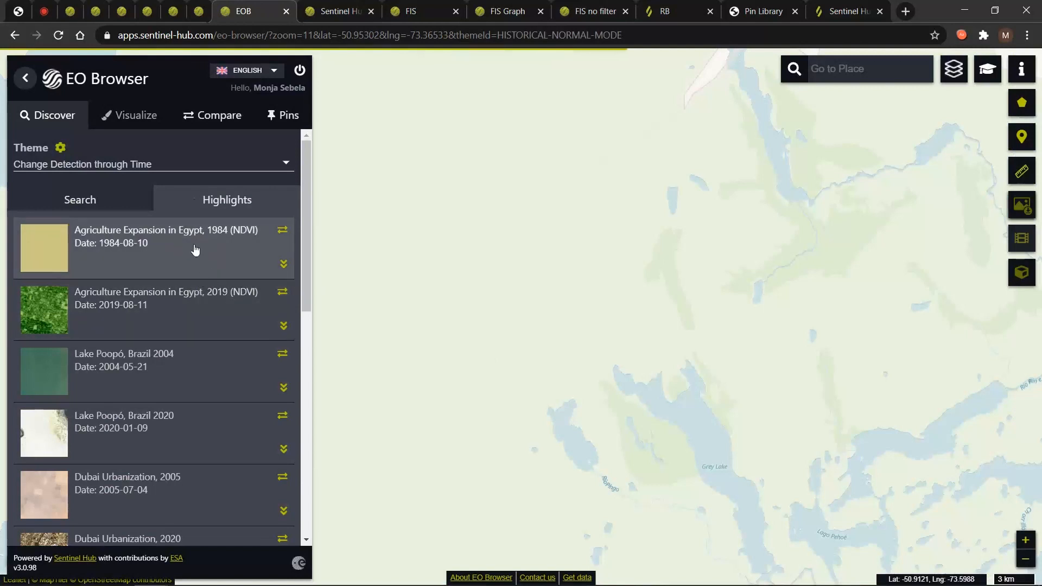
scroll(195, 306, "down", 8)
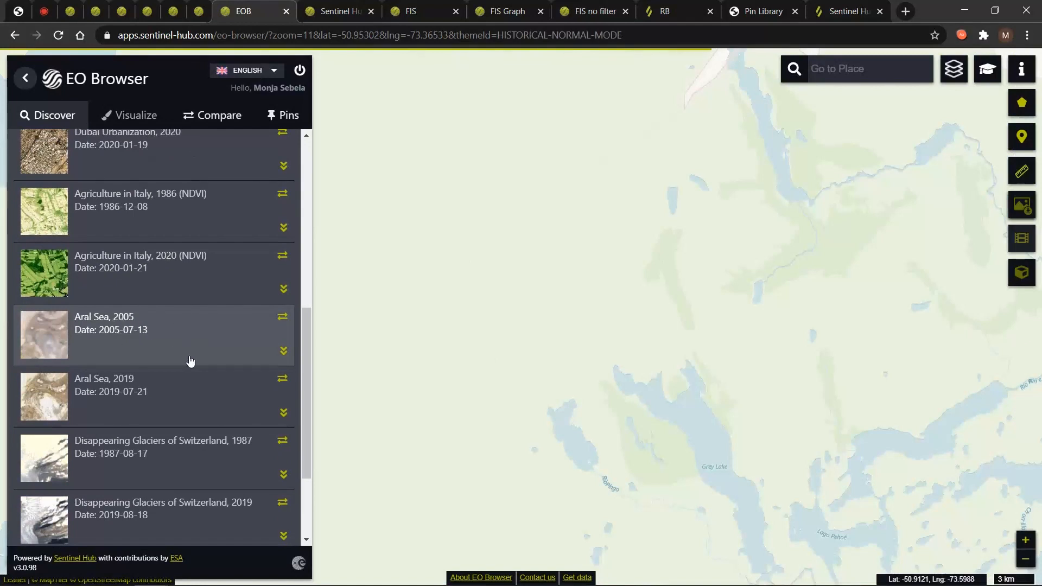
Open the Aral Sea 2005 Envisat Meris highlight and pin it.
left_click(123, 328)
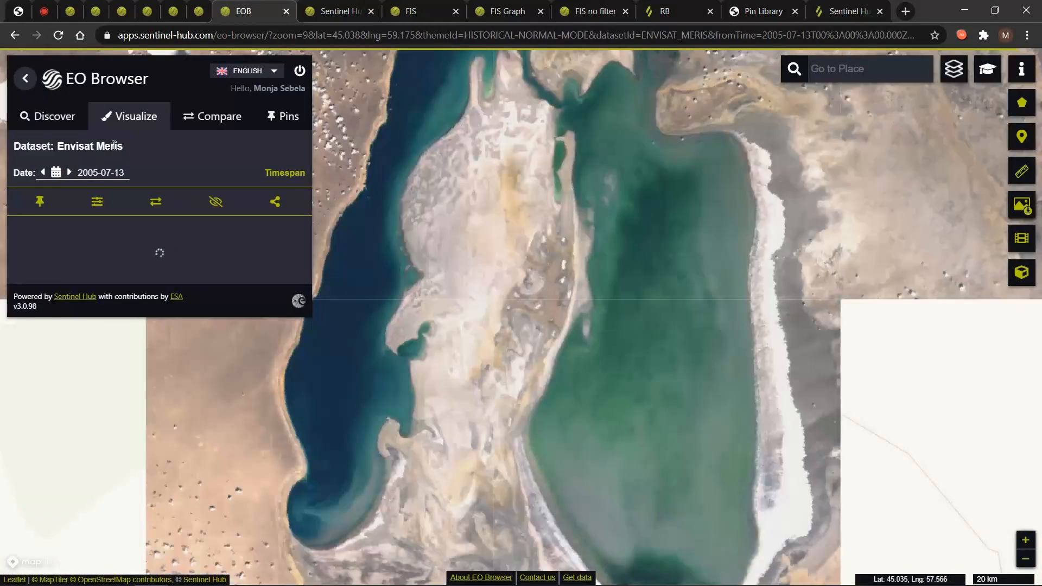
left_click_drag(123, 145, 60, 142)
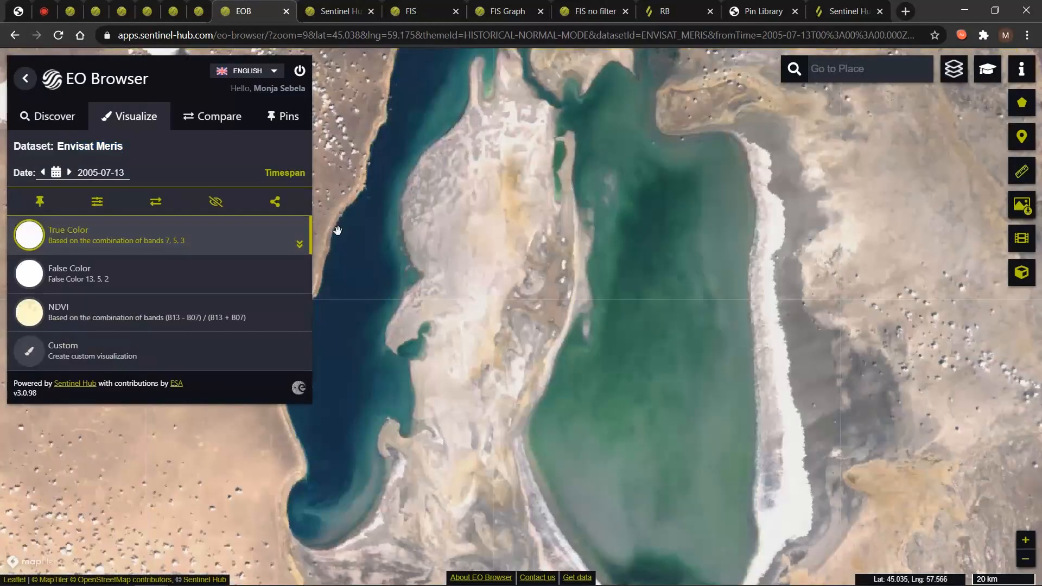
scroll(338, 230, "down", 2)
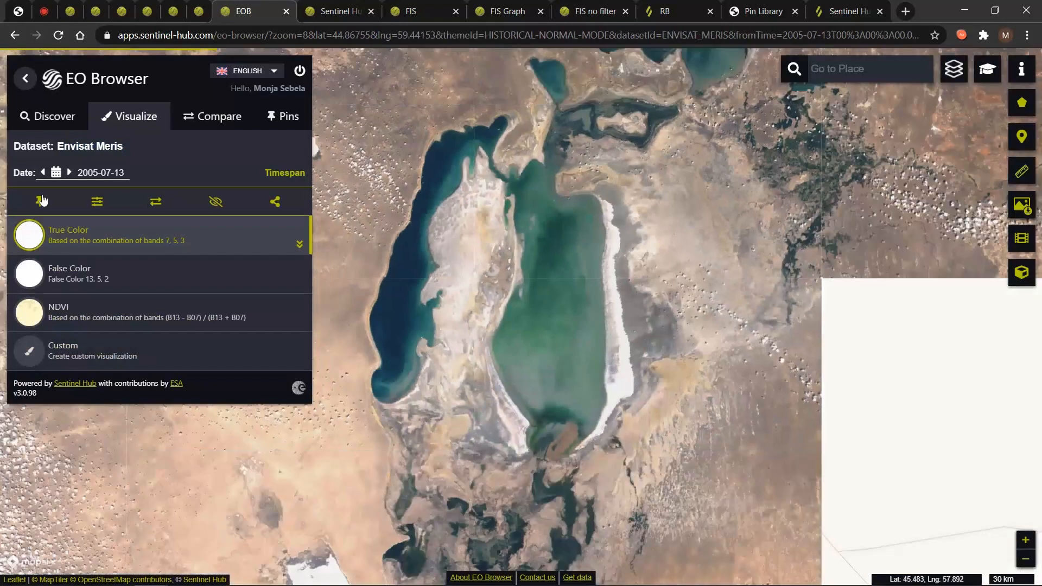
left_click(40, 203)
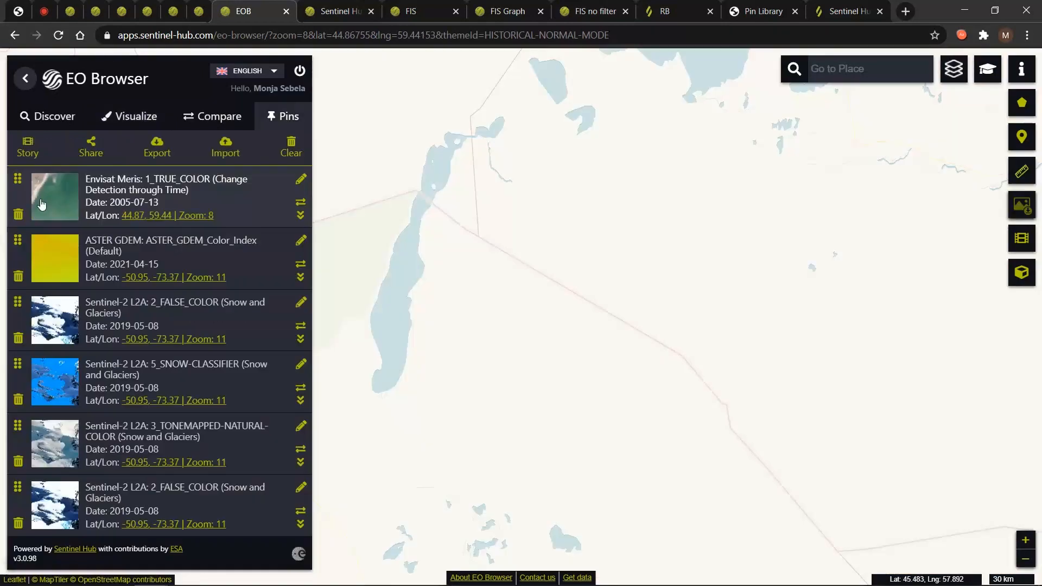
Pin the Aral Sea 2019 Sentinel-2 true-color highlight and add it to the comparison.
left_click(62, 123)
scroll(146, 380, "down", 6)
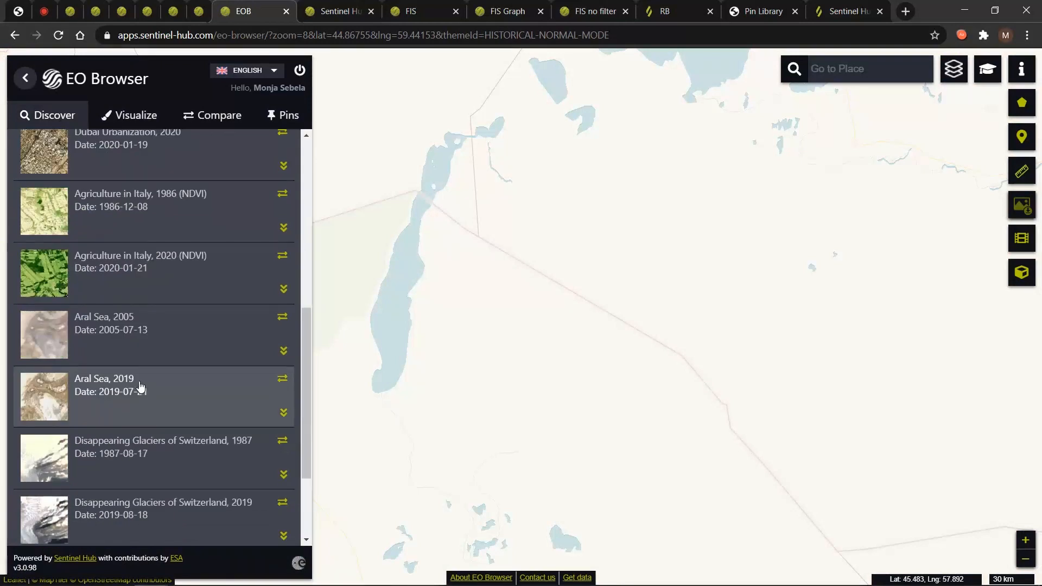
left_click(140, 386)
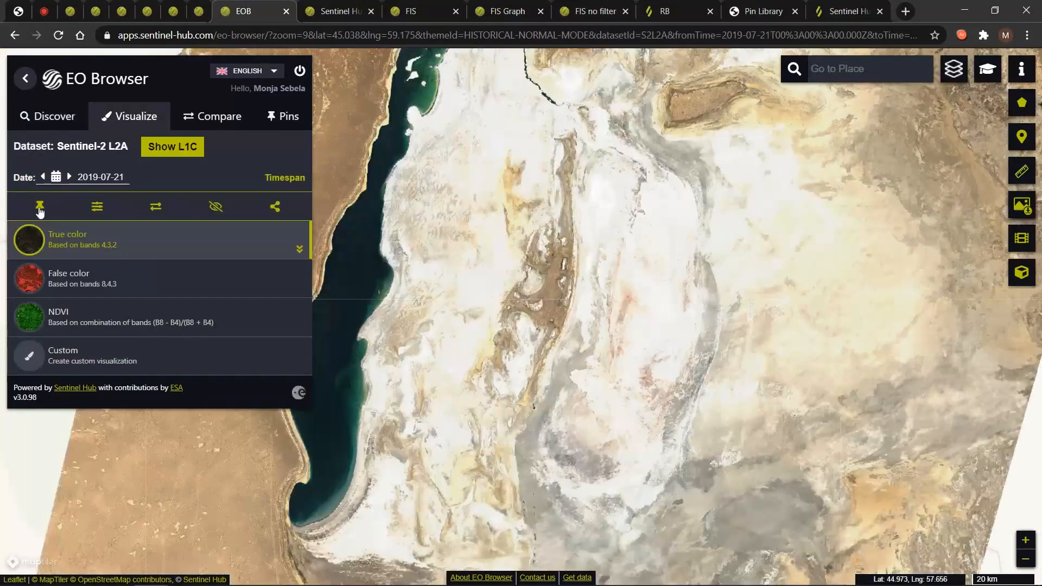
left_click(40, 208)
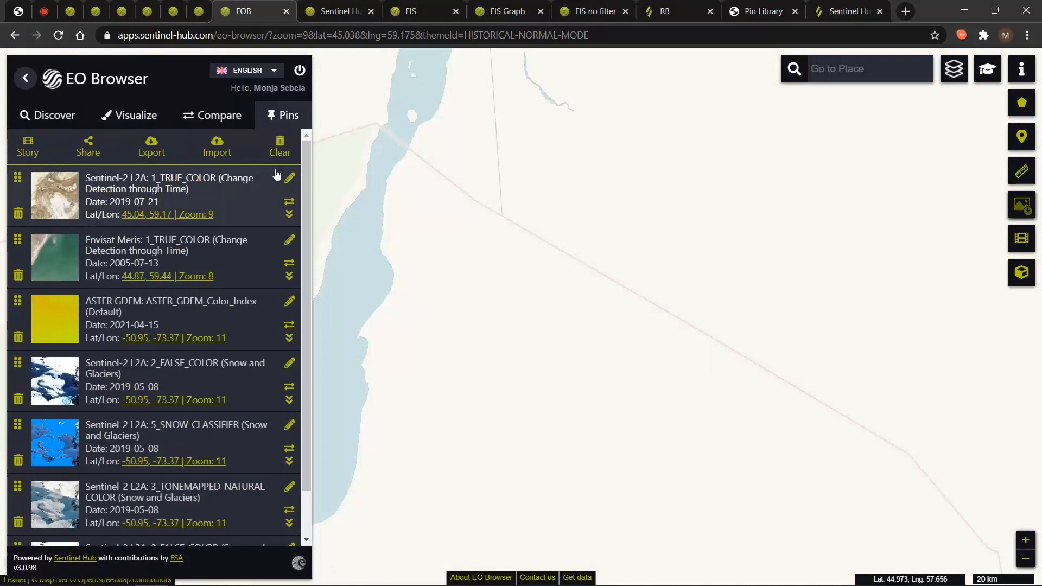
left_click(289, 203)
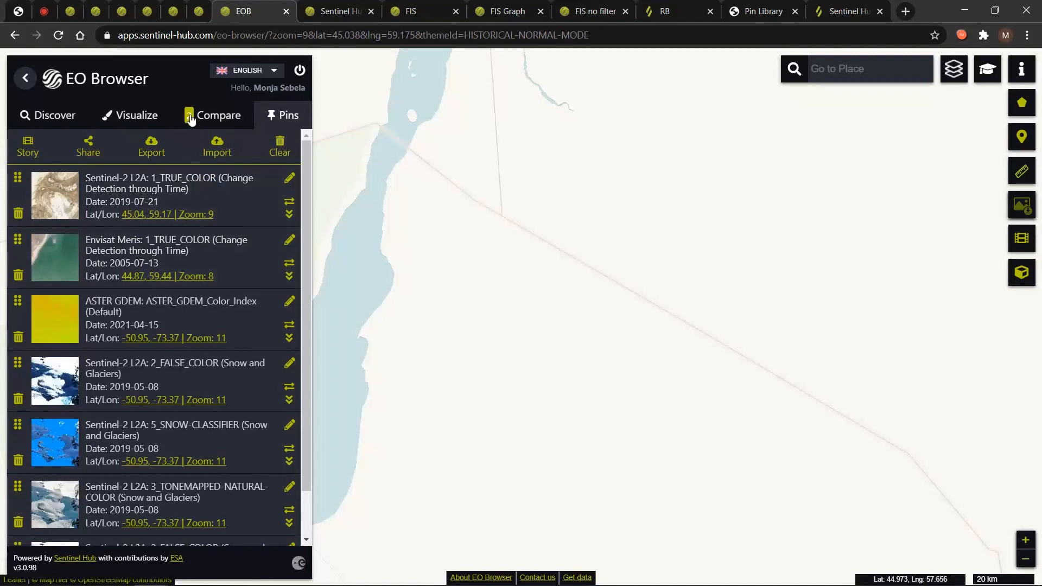
Compare the 2005 Envisat Meris and 2019 Sentinel-2 pins, removing the duplicate comparison entries.
left_click(208, 117)
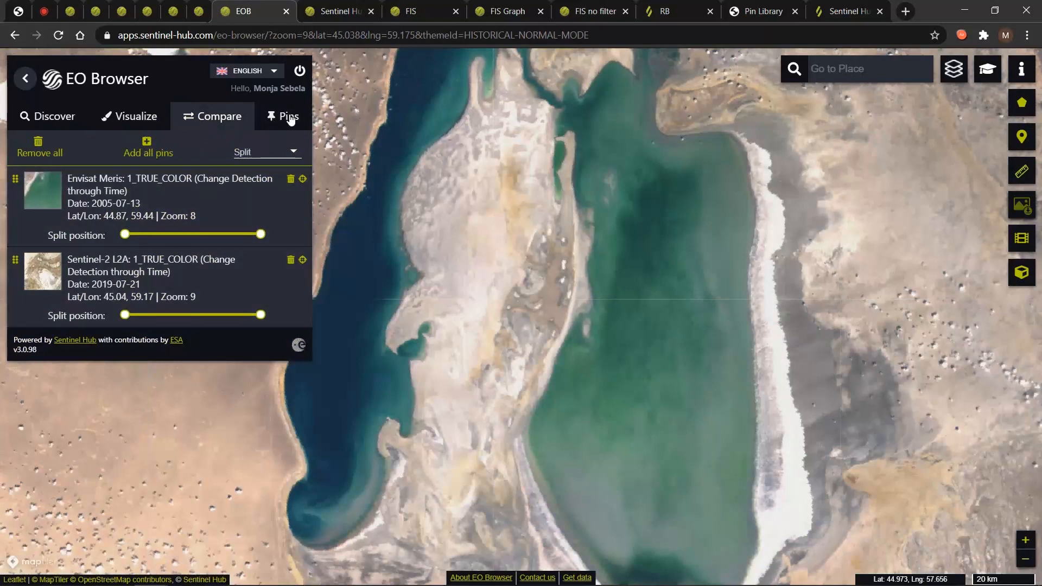
left_click(152, 116)
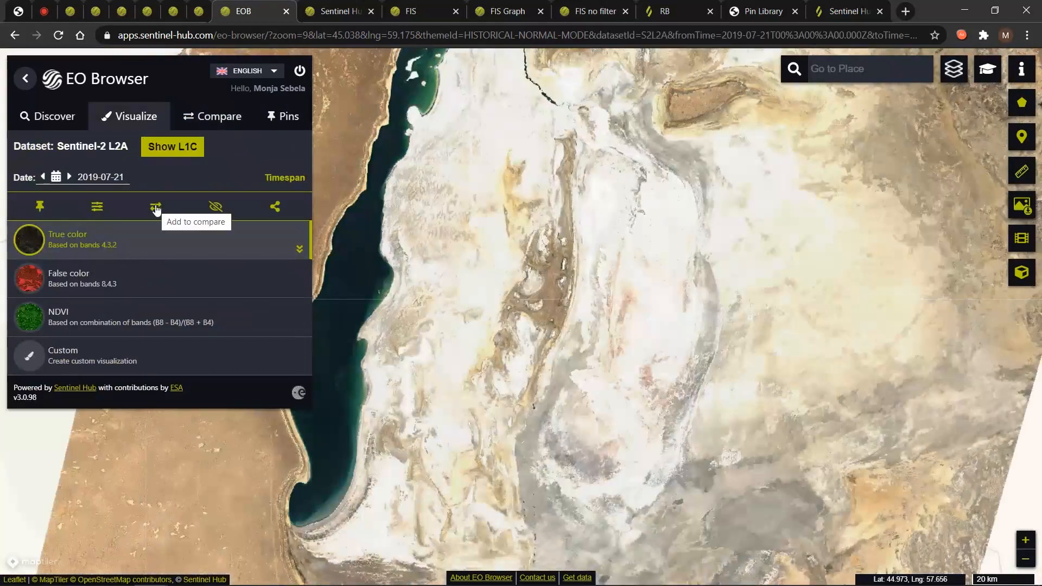
left_click(157, 208)
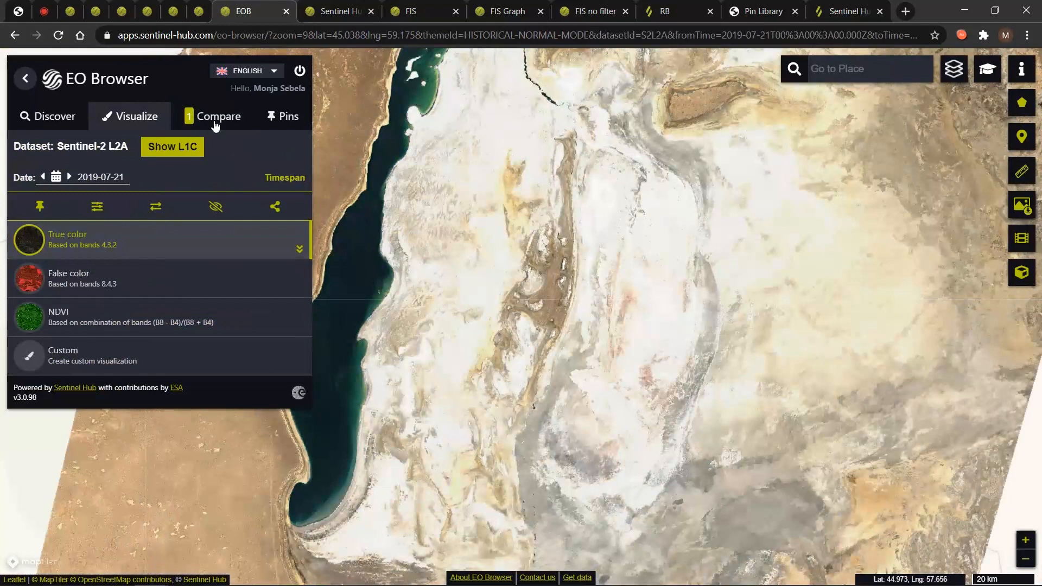
left_click(284, 117)
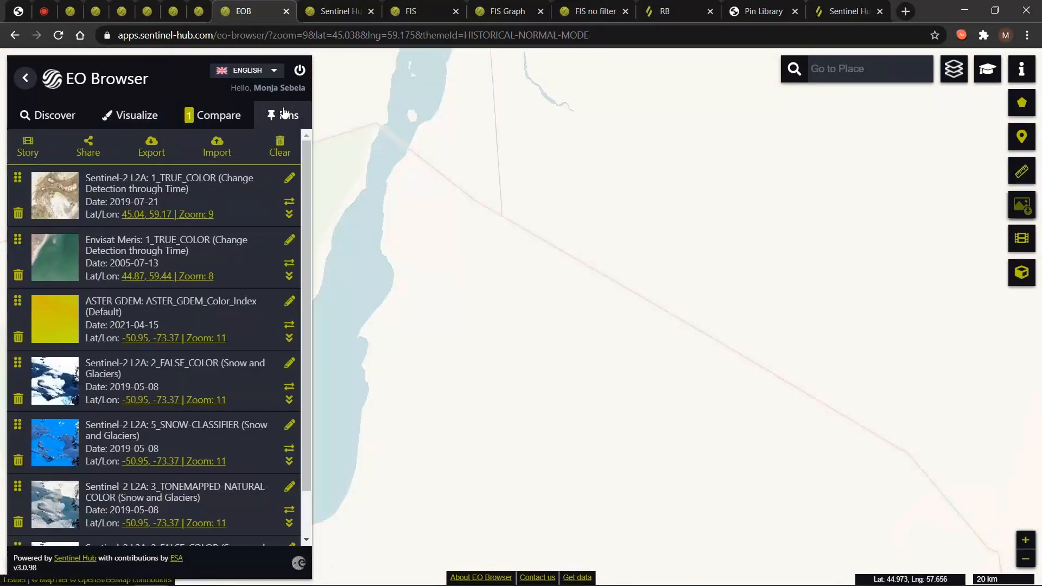
left_click(290, 267)
left_click(225, 122)
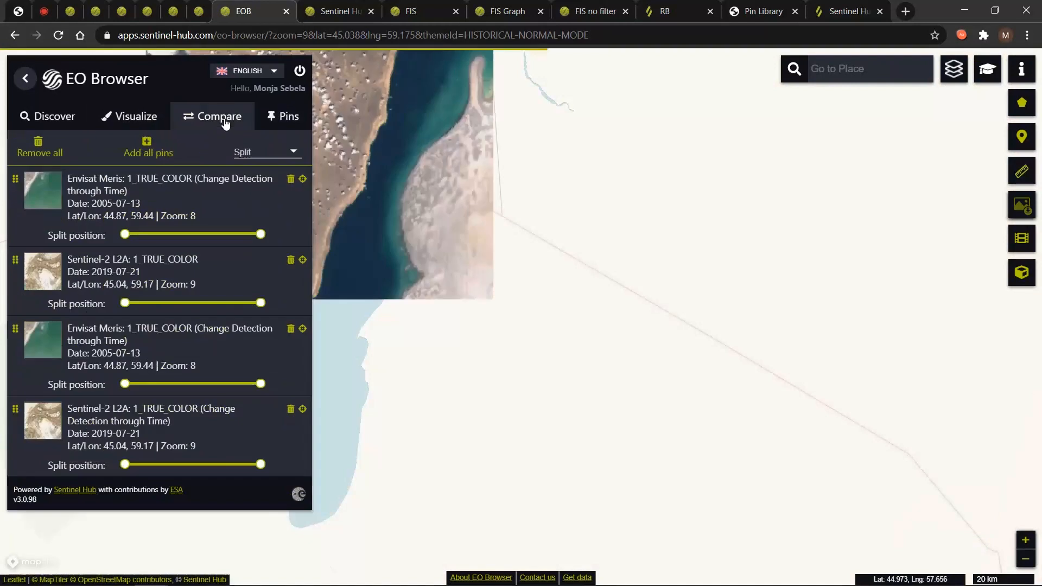
scroll(418, 318, "down", 1)
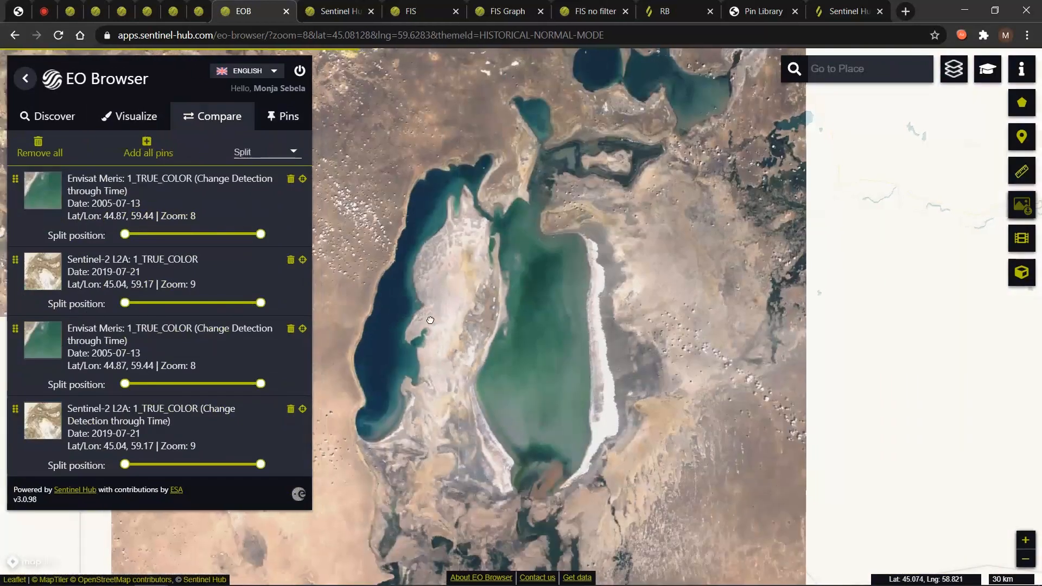
left_click_drag(418, 318, 426, 319)
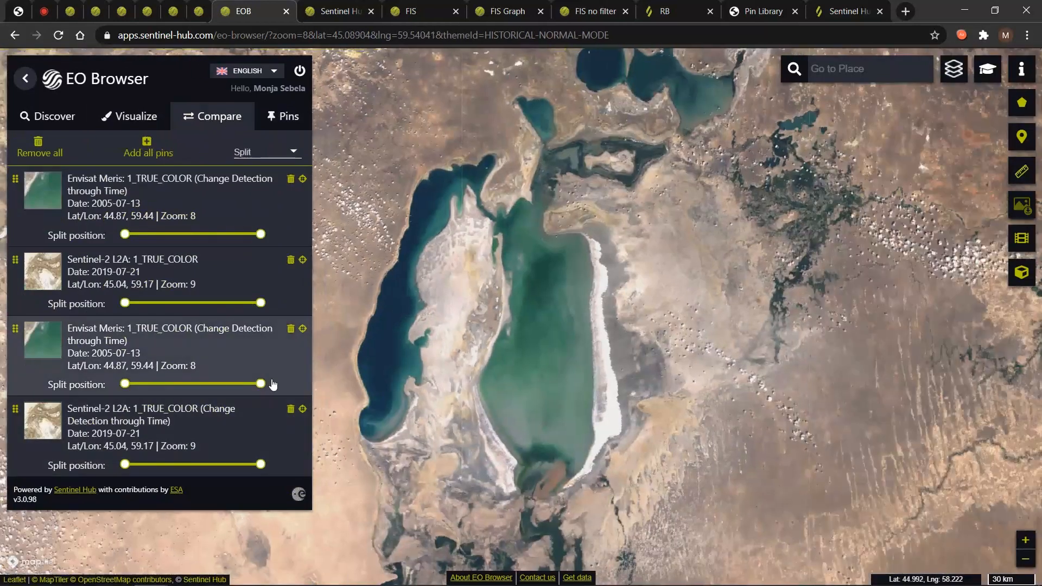
left_click(302, 329)
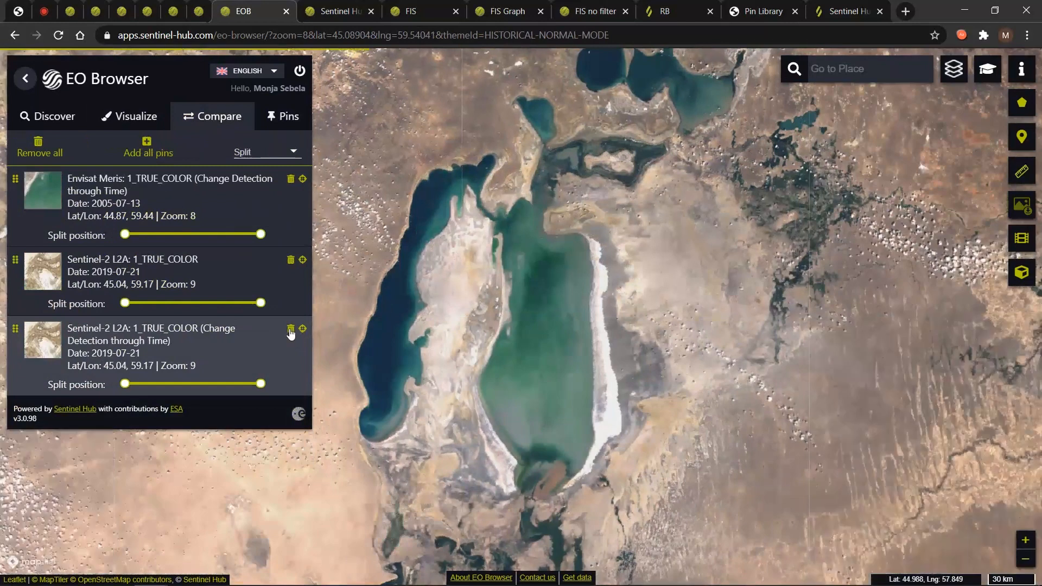
left_click(302, 330)
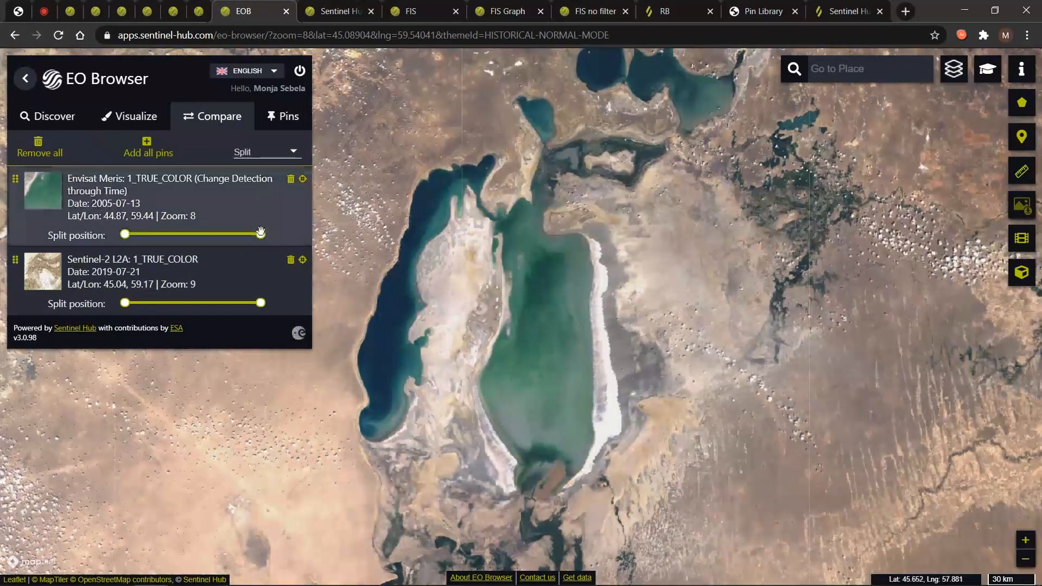
Adjust the split position, then switch to Opacity mode with the 2005 layer at 0.95.
left_click_drag(261, 233, 225, 219)
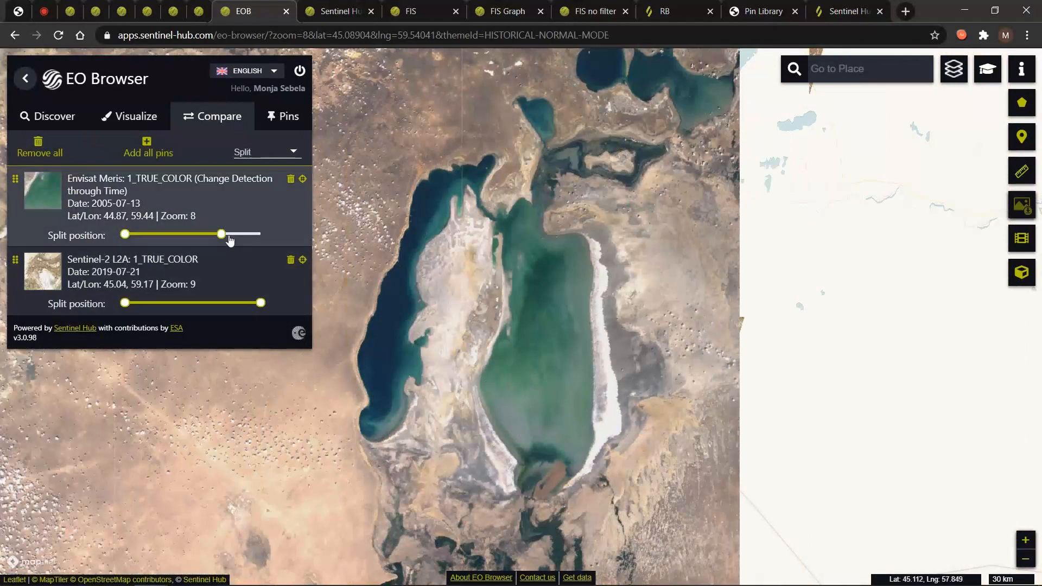
mouse_move(221, 234)
left_mouse_down()
mouse_move(153, 225)
mouse_move(227, 215)
left_mouse_up()
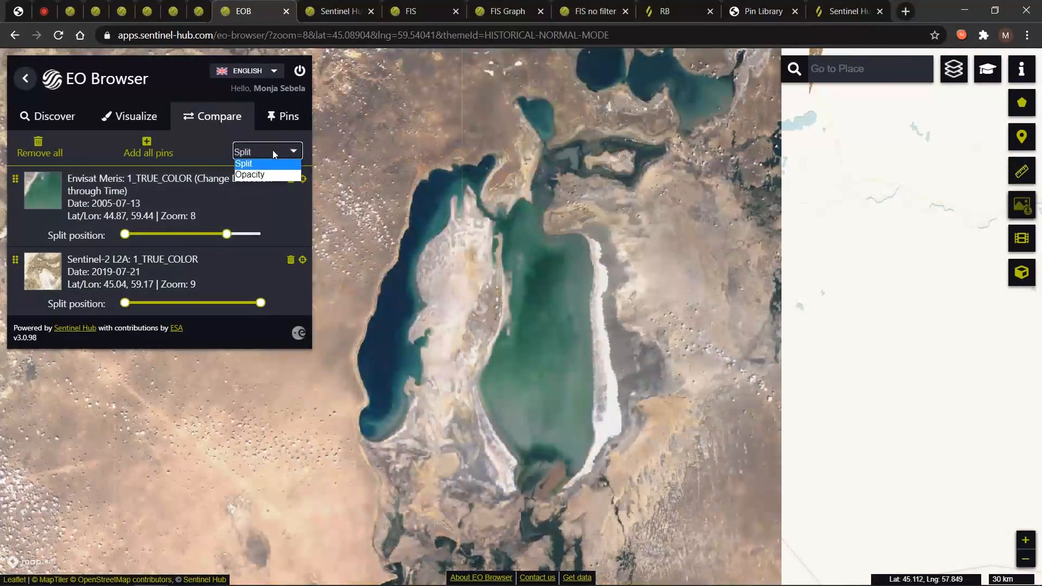
left_click(255, 174)
mouse_move(237, 234)
left_mouse_down()
mouse_move(90, 247)
mouse_move(233, 234)
left_mouse_up()
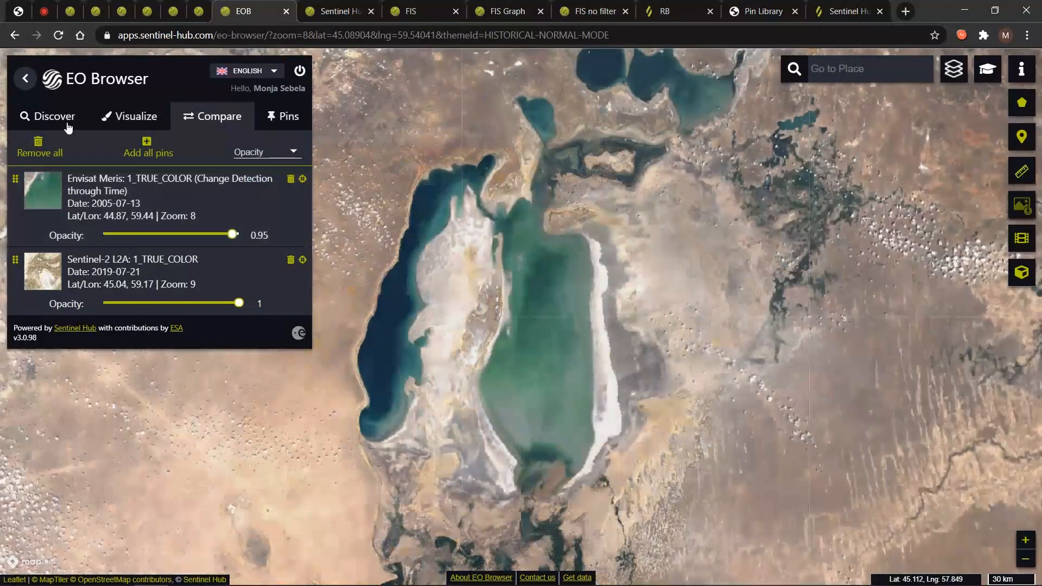
Expand the Aral Sea, 2005 highlight description to read it, then collapse it again.
left_click(59, 124)
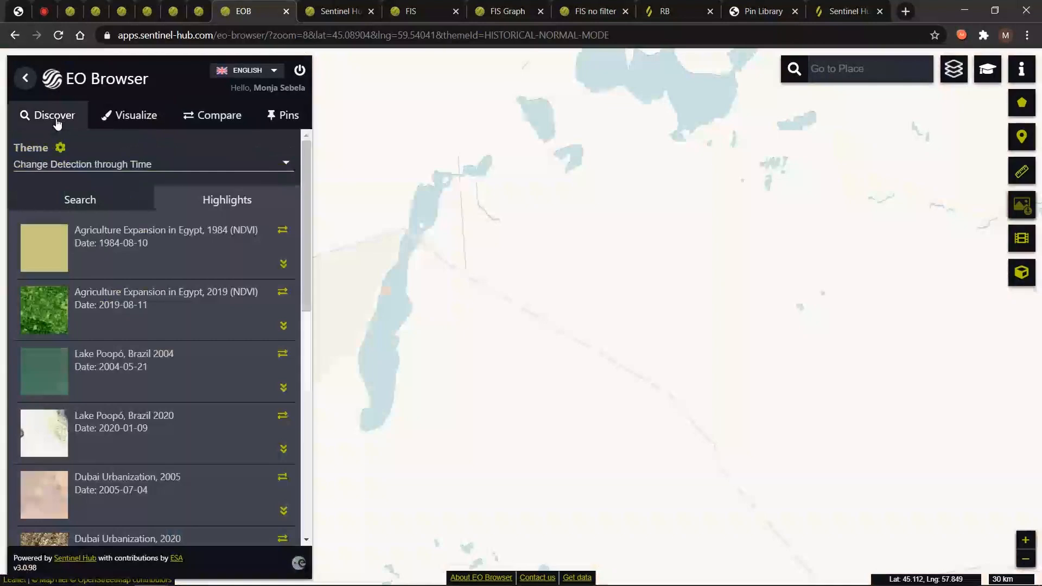
scroll(244, 375, "down", 7)
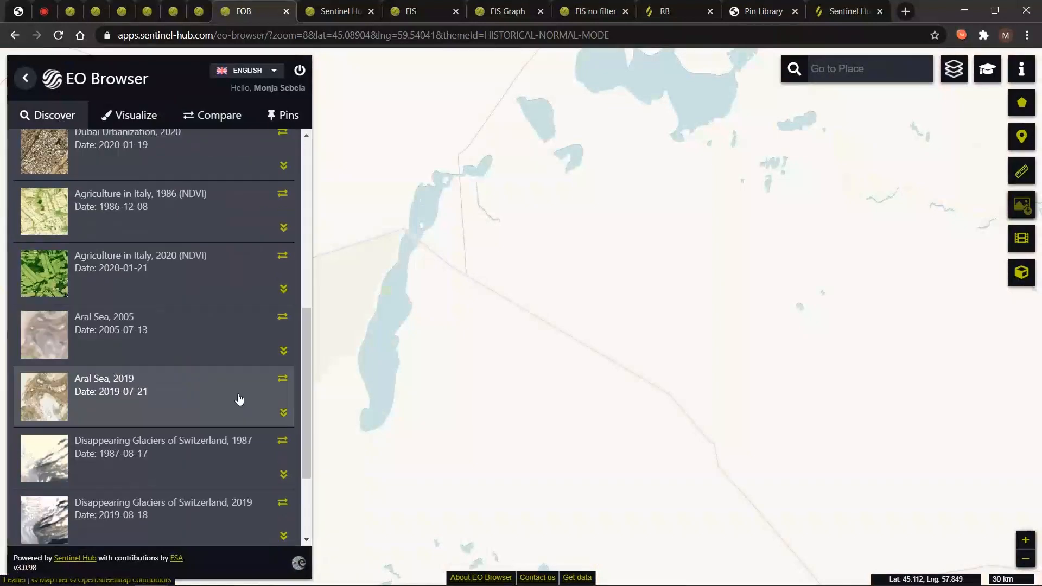
left_click(283, 350)
scroll(245, 371, "down", 3)
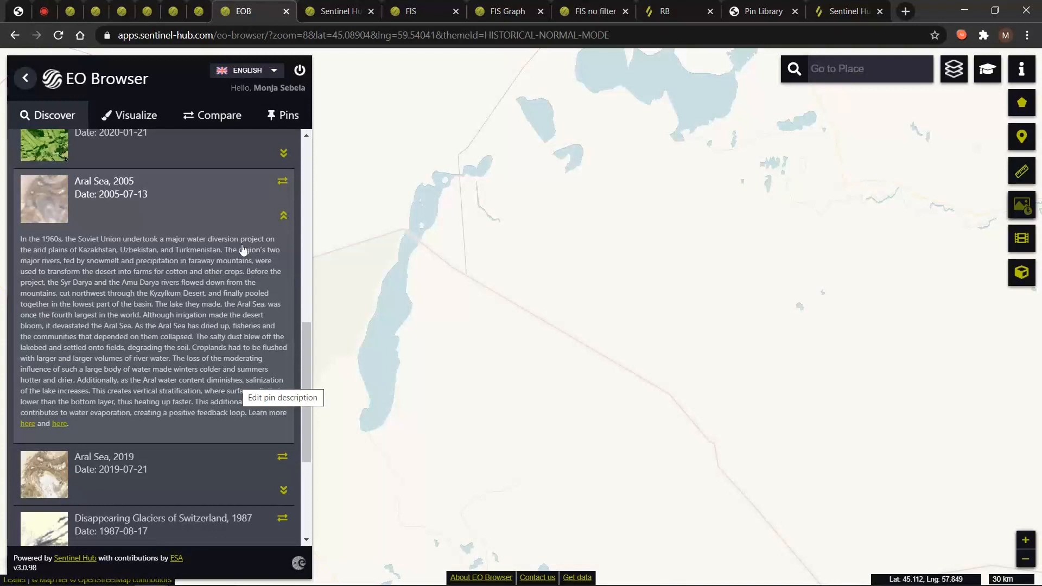
left_click(283, 215)
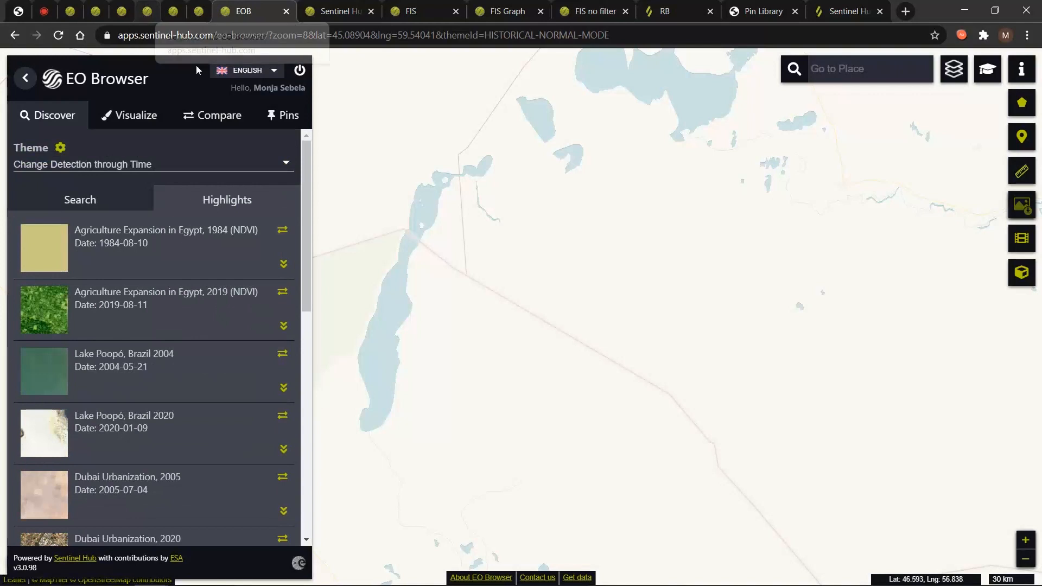
left_click(121, 11)
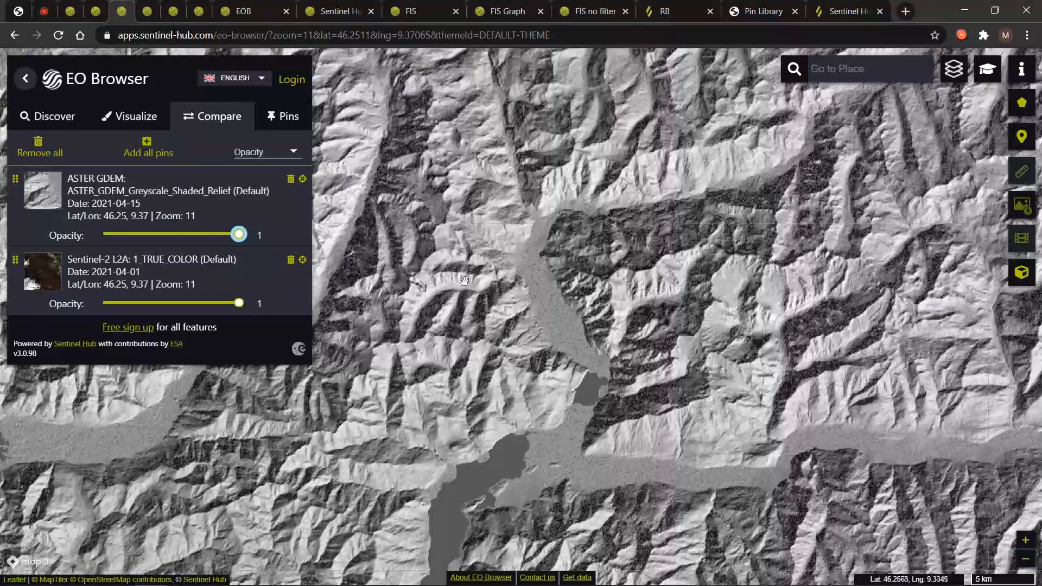
Lower the ASTER GDEM shaded-relief layer's opacity to 0.88 in Compare.
mouse_move(237, 234)
left_mouse_down()
mouse_move(132, 234)
mouse_move(61, 214)
mouse_move(108, 234)
mouse_move(177, 235)
left_mouse_up()
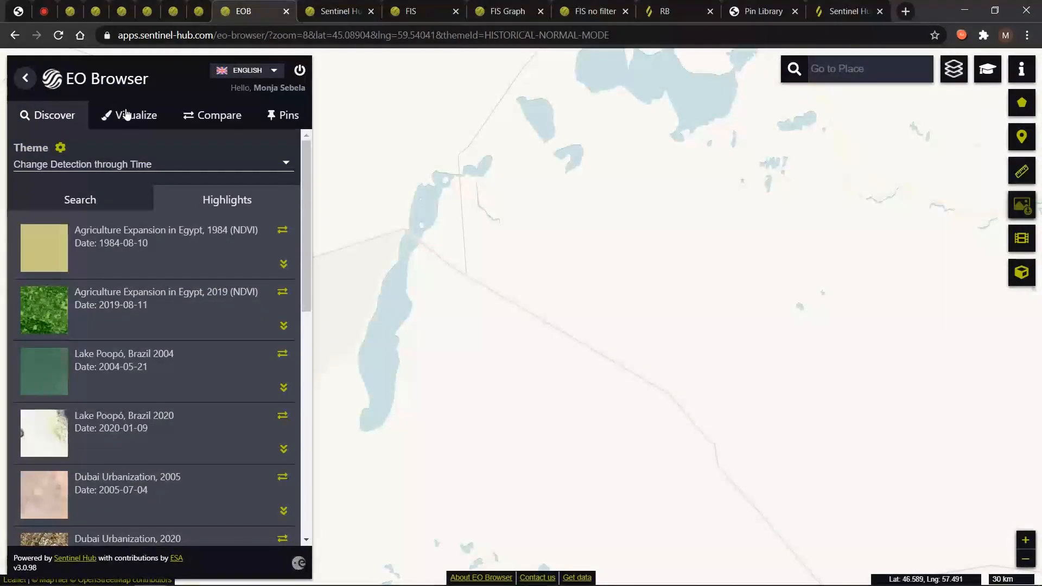
Switch to the Volcanoes theme and open the Pacaya True Color + IR highlights image from 2019-01-30.
left_click(101, 165)
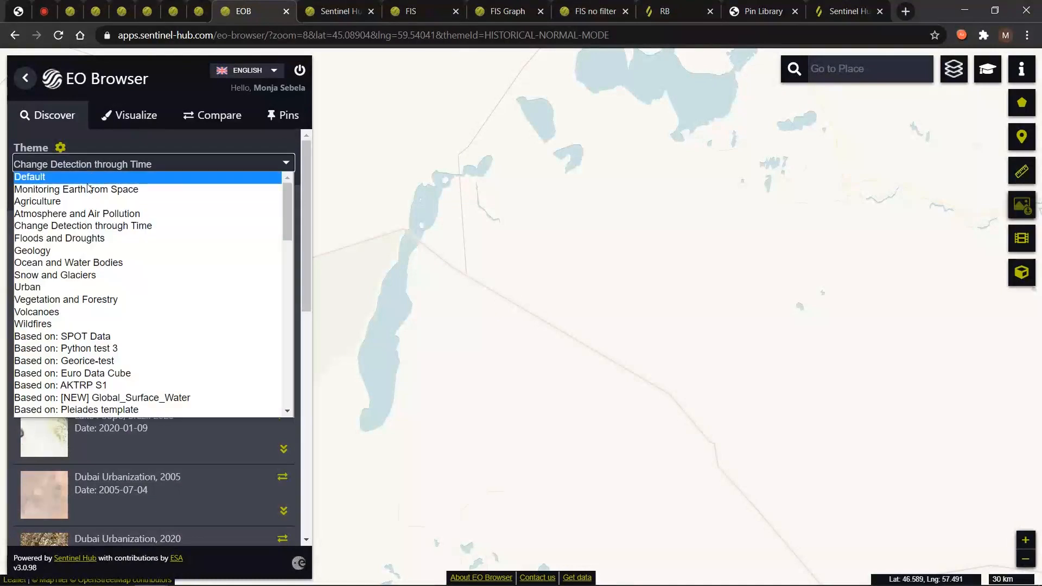
left_click(133, 312)
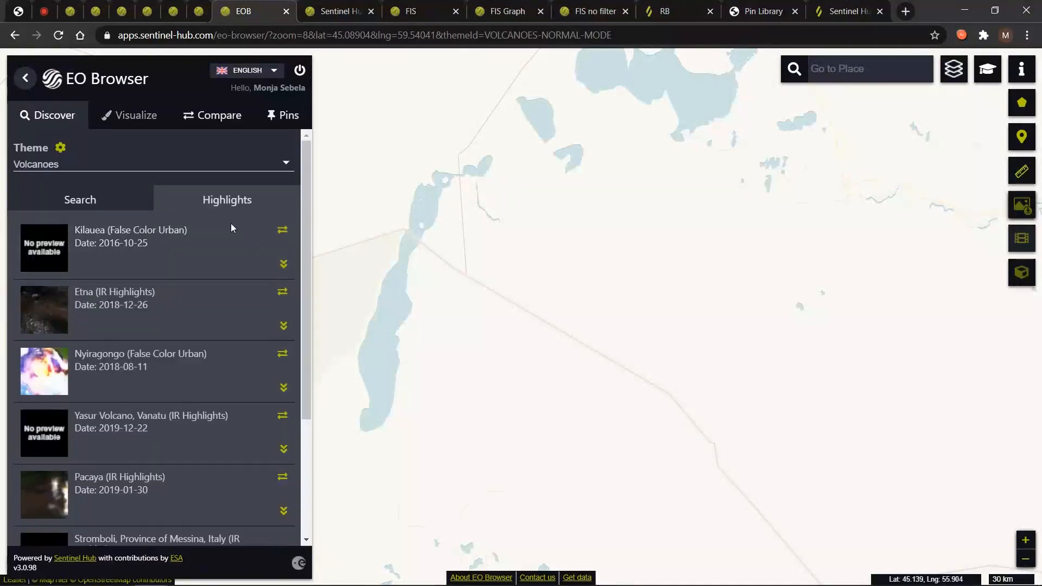
scroll(195, 391, "down", 1)
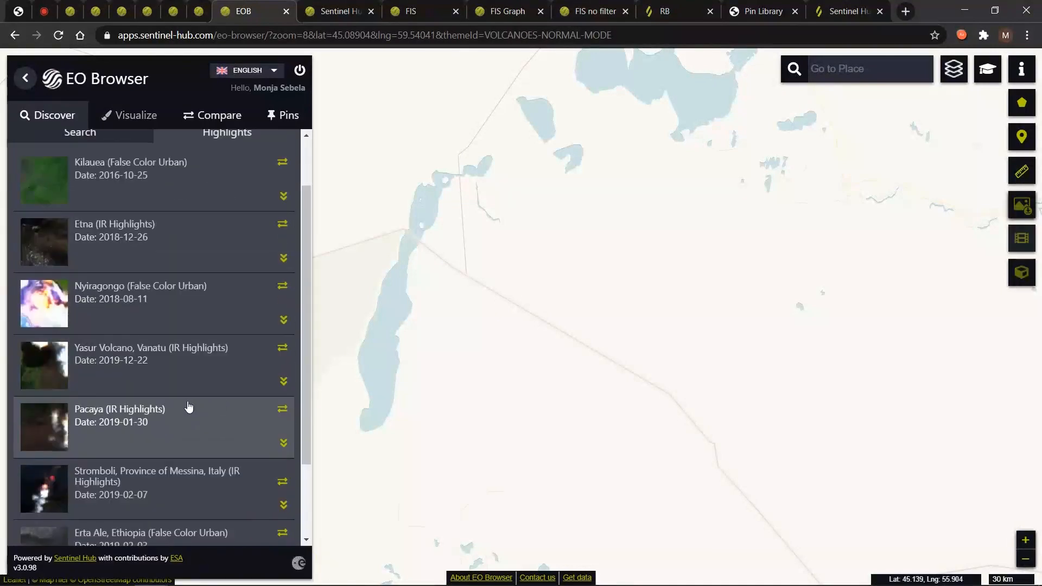
left_click(151, 422)
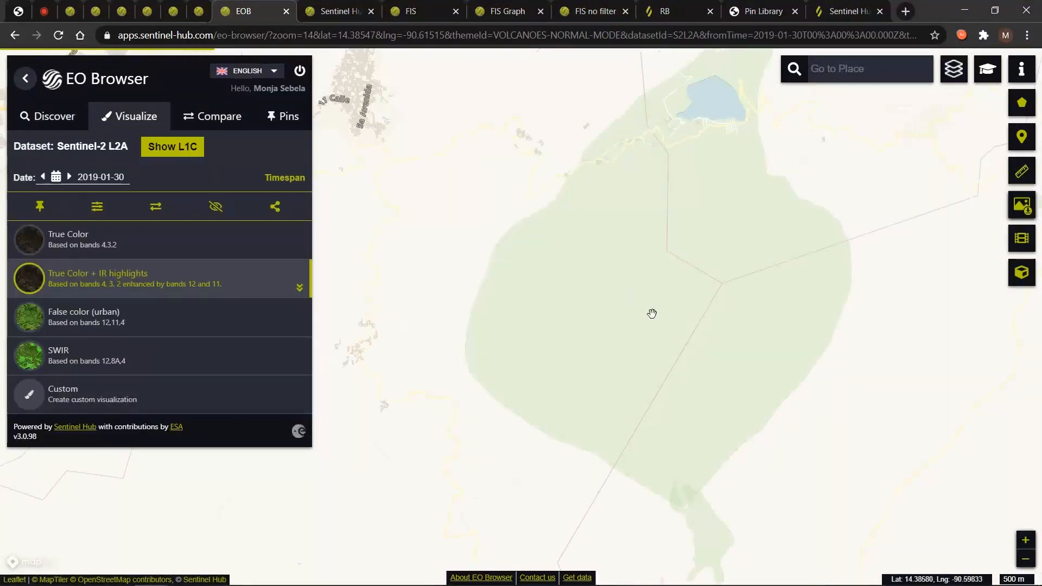
Pan the map onto Pacaya and briefly show, then hide, the IR highlights description.
left_click_drag(686, 338, 601, 251)
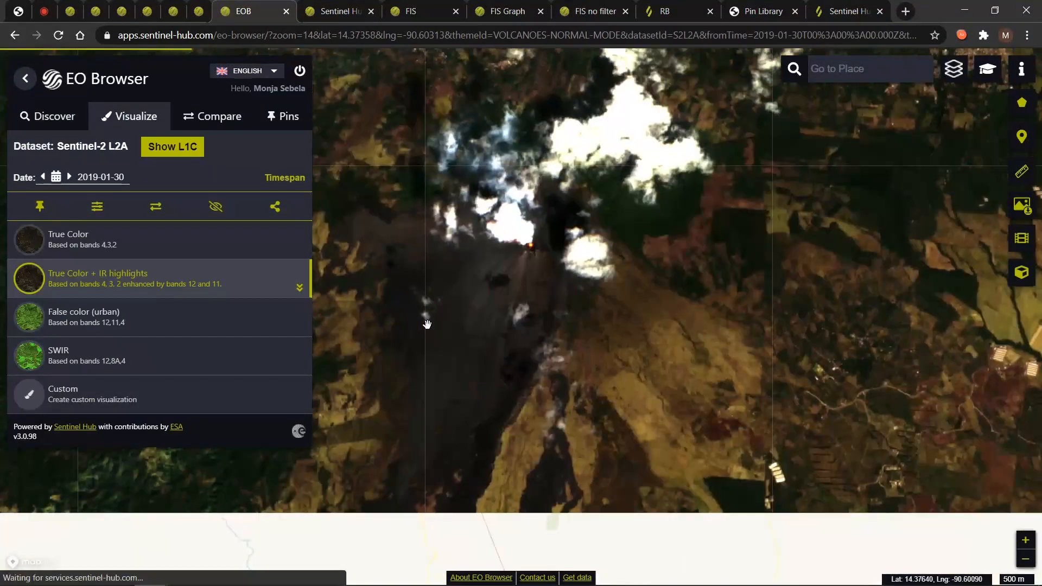
left_click(300, 288)
left_click(299, 288)
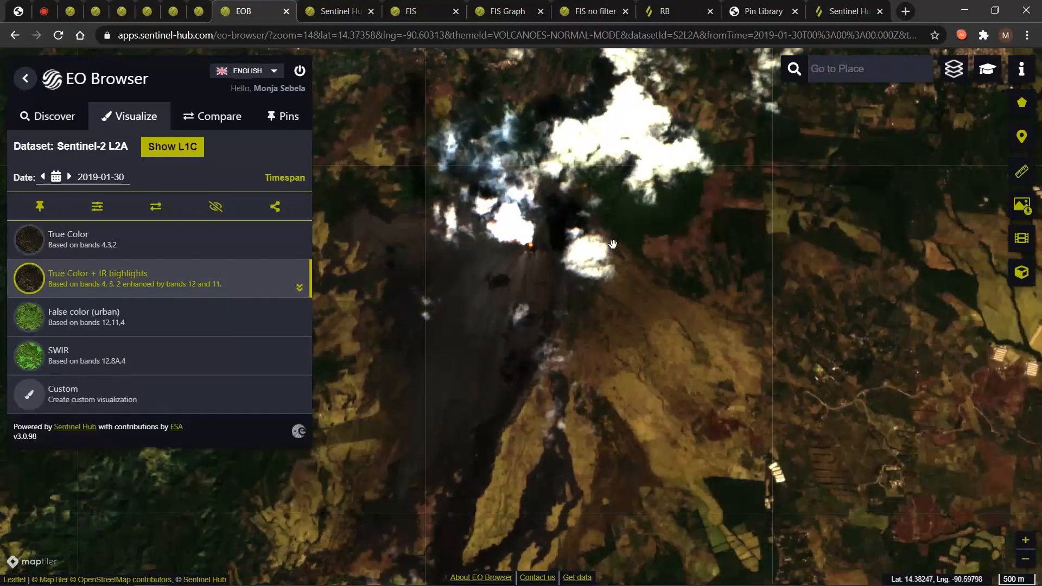
View Pacaya in the 3D Terrain Viewer, zooming, tilting, rotating and flying around the volcano.
left_click(1022, 275)
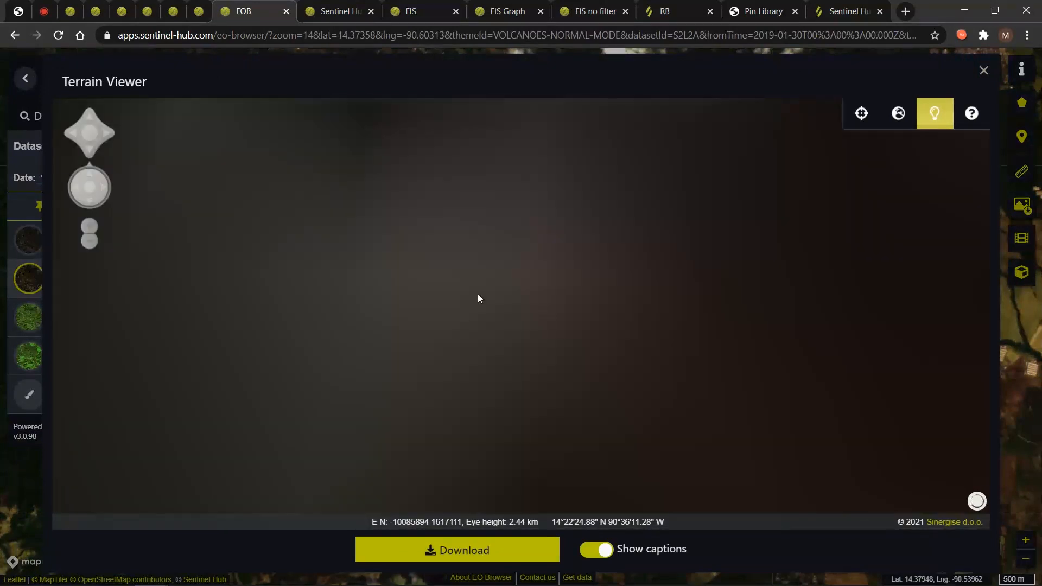
scroll(514, 327, "down", 5)
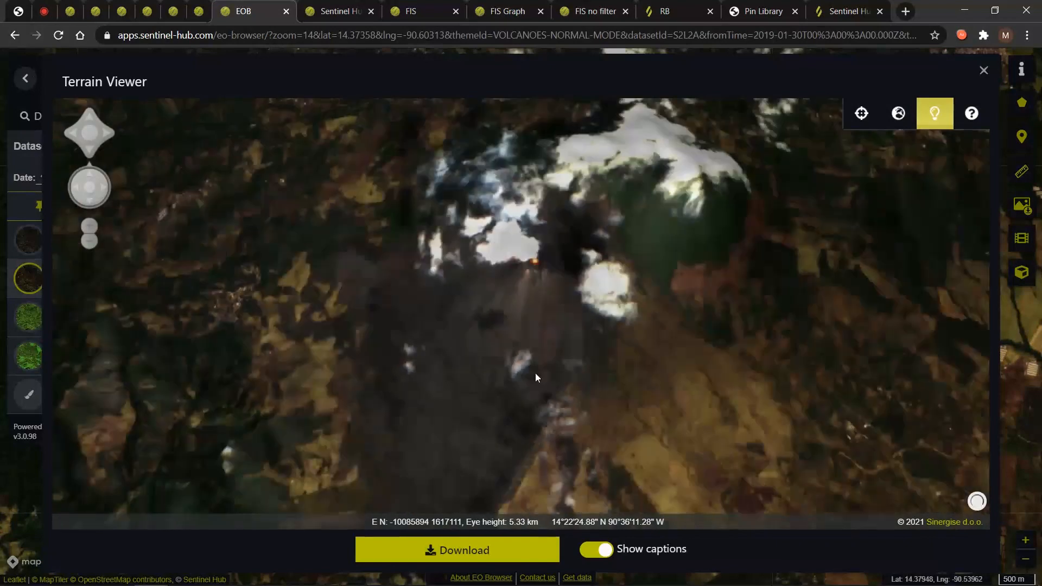
left_click_drag(536, 377, 591, 380)
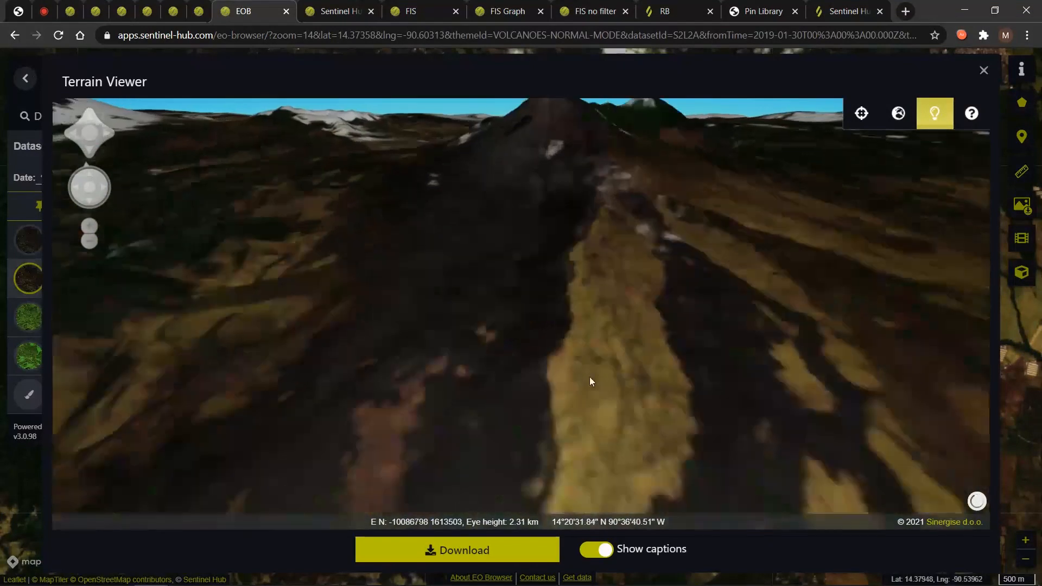
left_click_drag(99, 184, 407, 298)
left_click_drag(542, 385, 569, 415)
left_click_drag(88, 121, 89, 114)
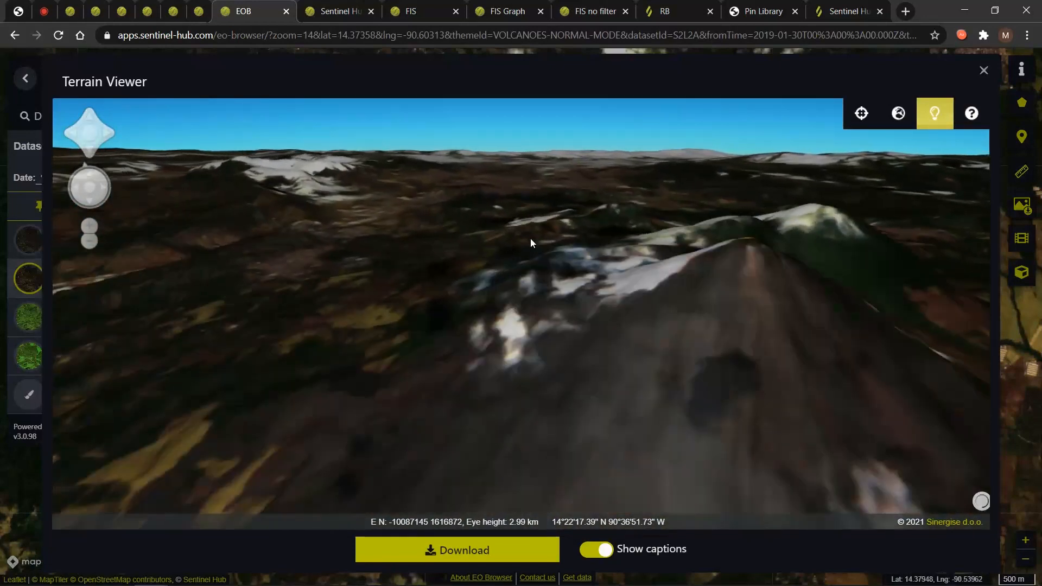
left_click_drag(507, 241, 803, 342)
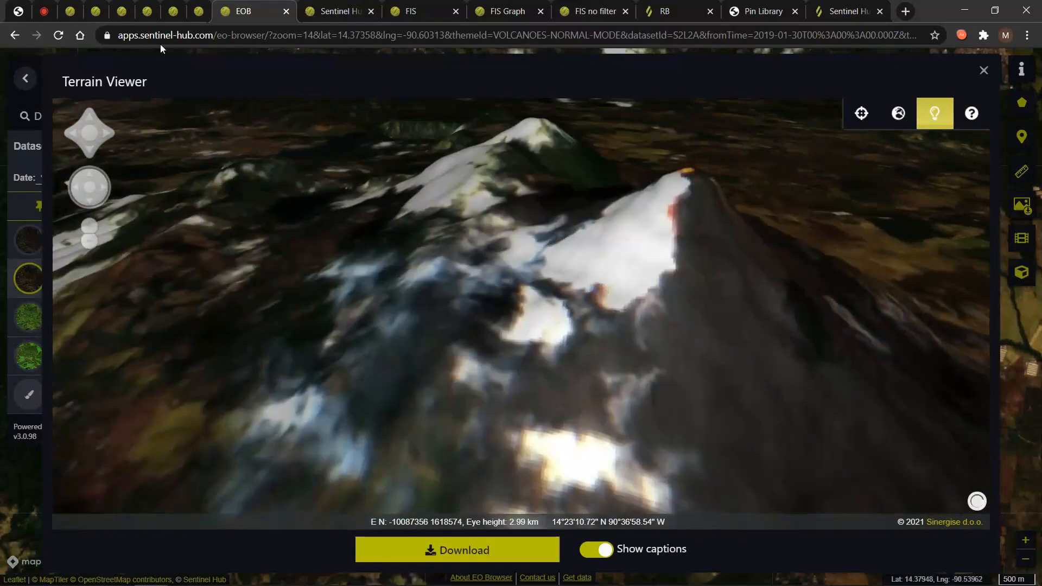
left_click(173, 11)
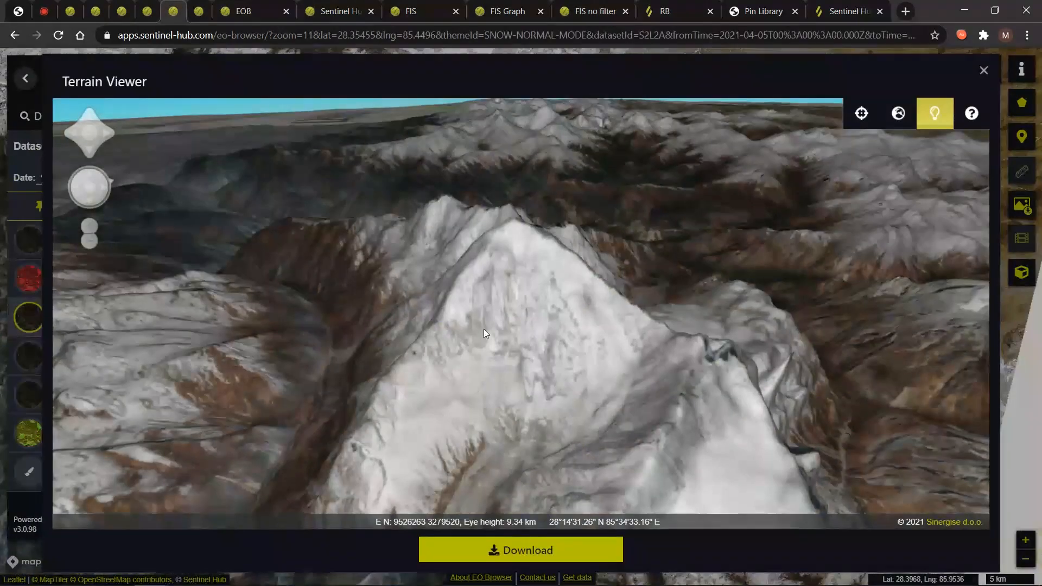
Zoom and fly the camera forward across the snowy mountain valley.
scroll(483, 326, "down", 2)
scroll(504, 369, "down", 3)
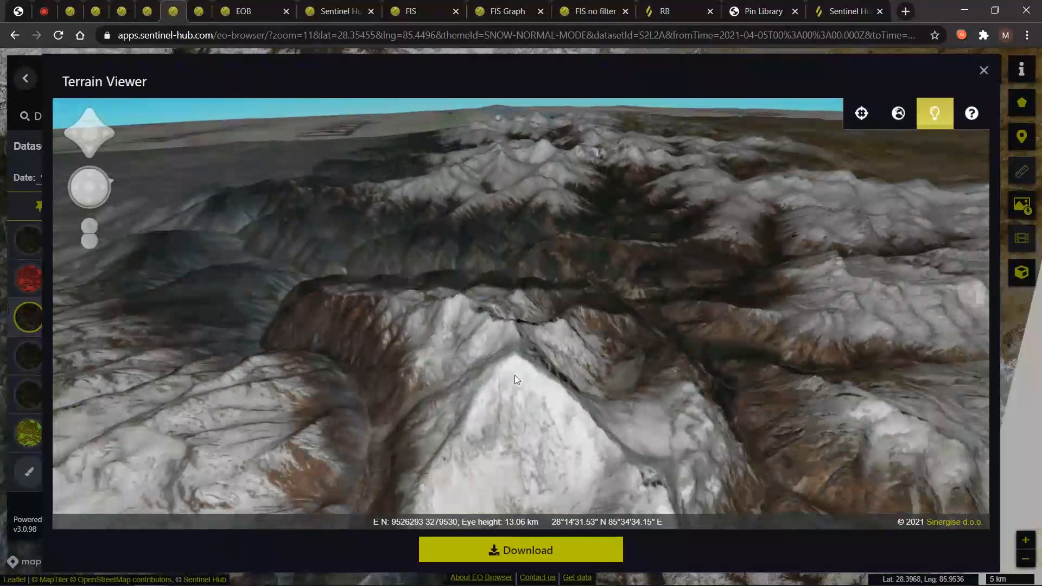
scroll(516, 379, "up", 3)
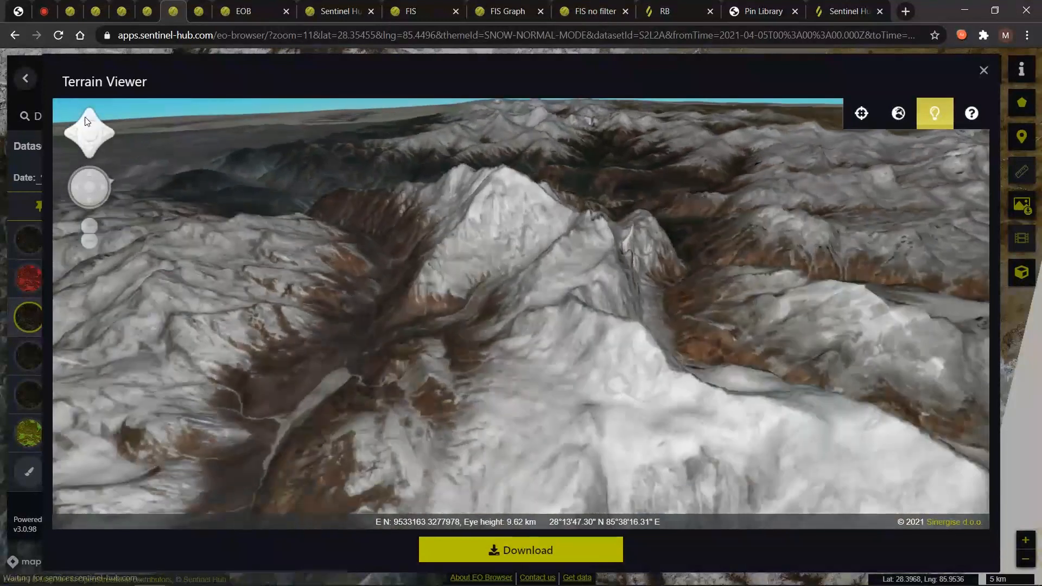
left_click(85, 117)
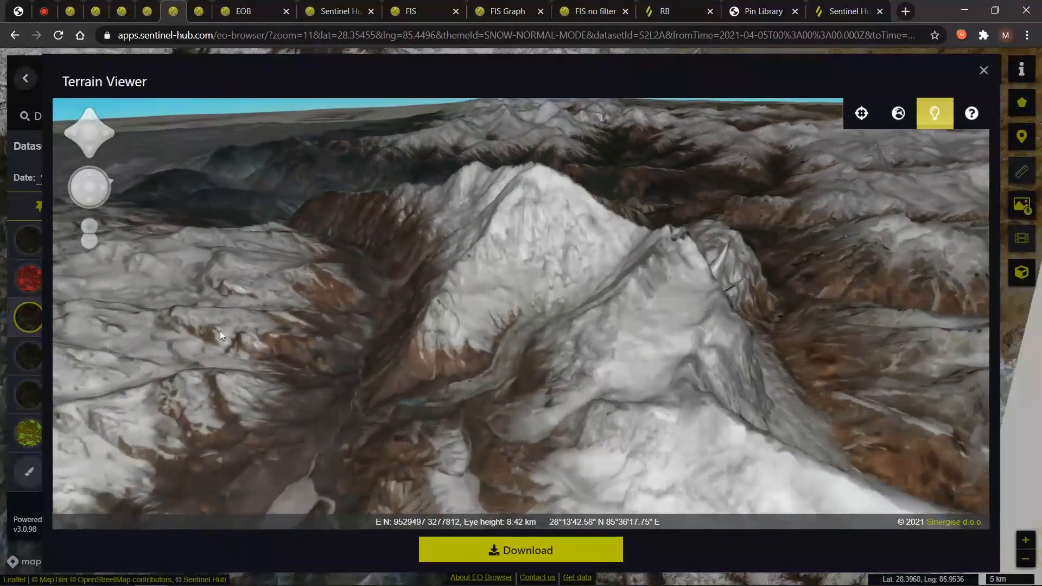
left_click(84, 128)
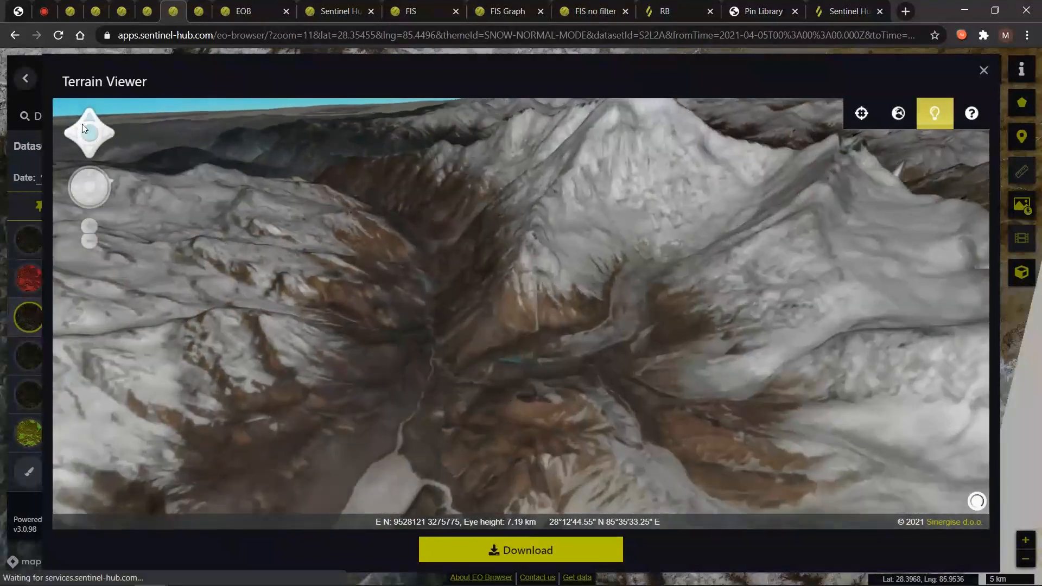
left_click_drag(82, 124, 82, 120)
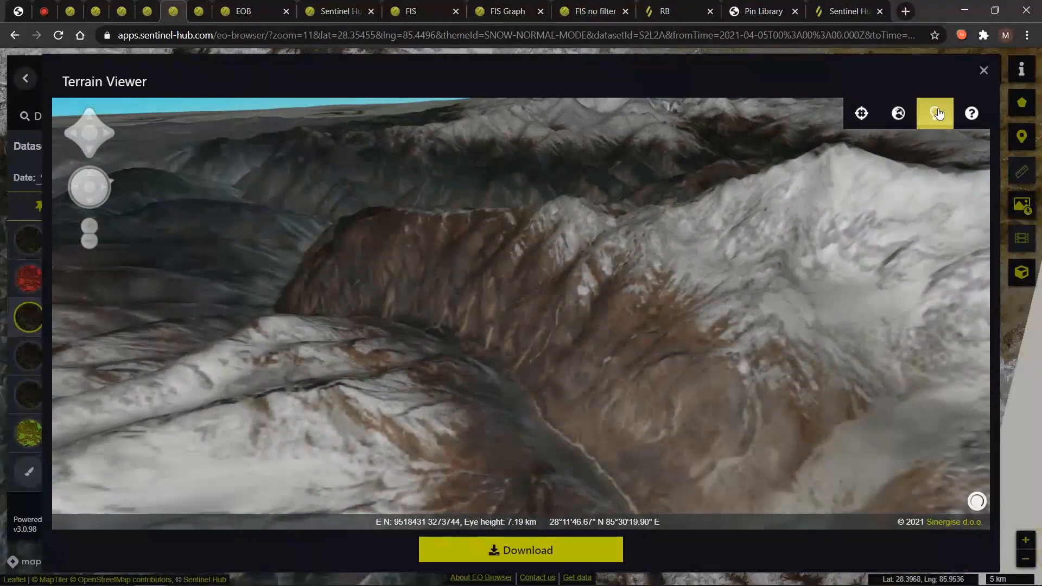
Turn terrain shading off and back on, then rotate the view across the ridge.
left_click(934, 114)
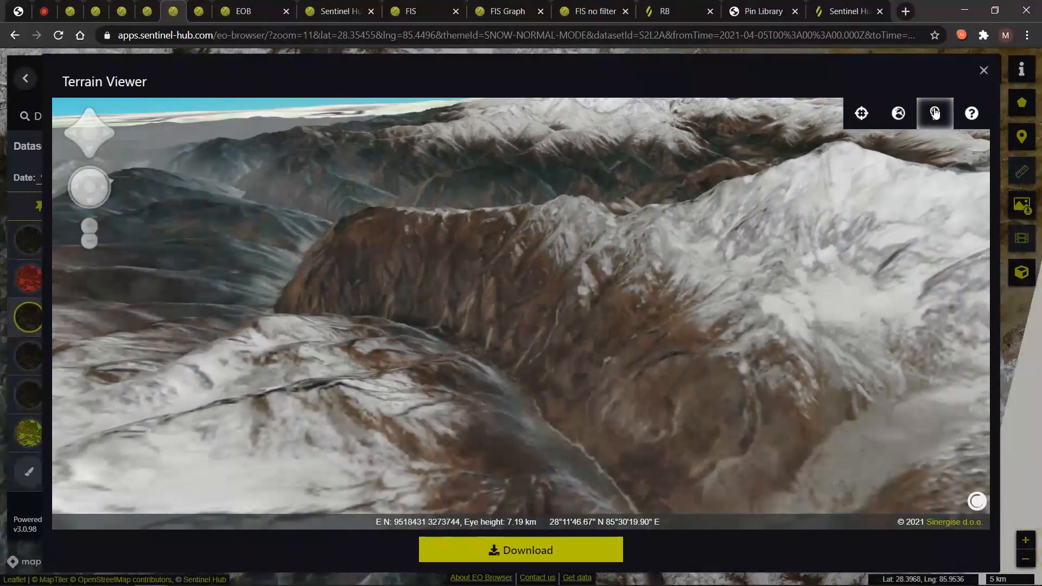
left_click(935, 113)
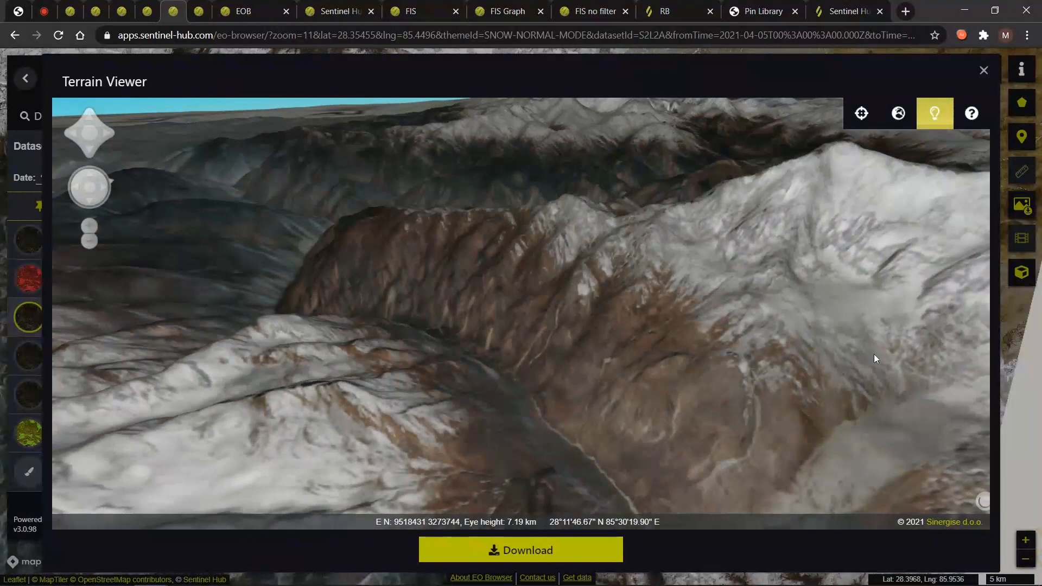
left_click_drag(865, 366, 499, 475)
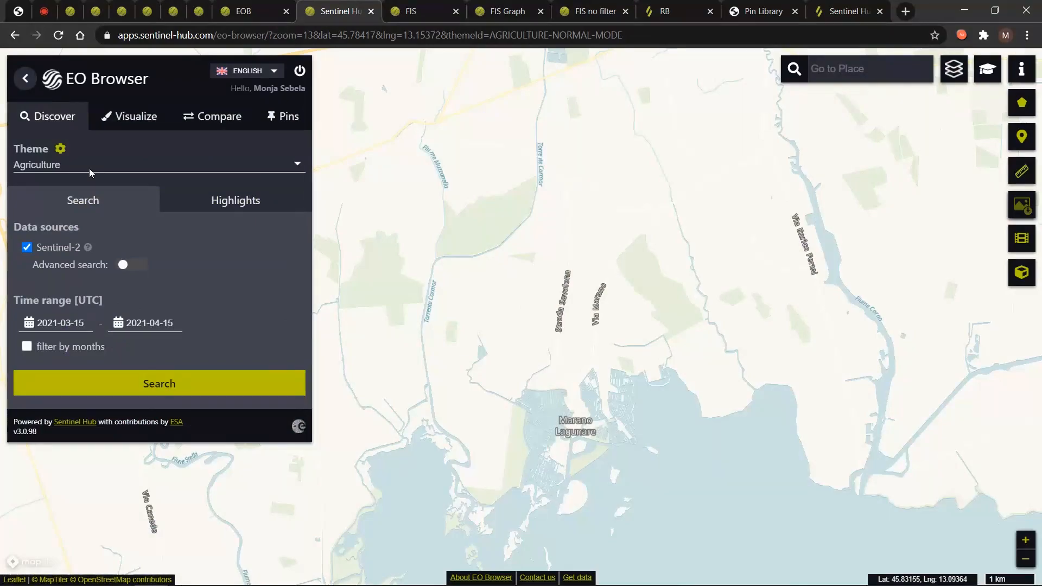
Keep the Agriculture theme, peek at the Sentinel-2 band composite, and return to the visualization list.
left_click(87, 166)
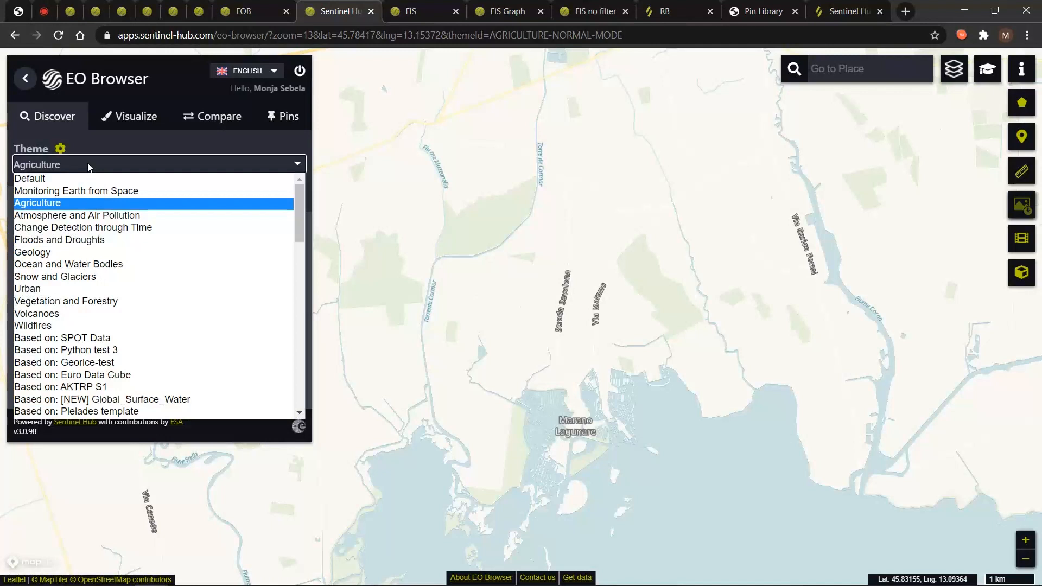
left_click(90, 167)
left_click(136, 115)
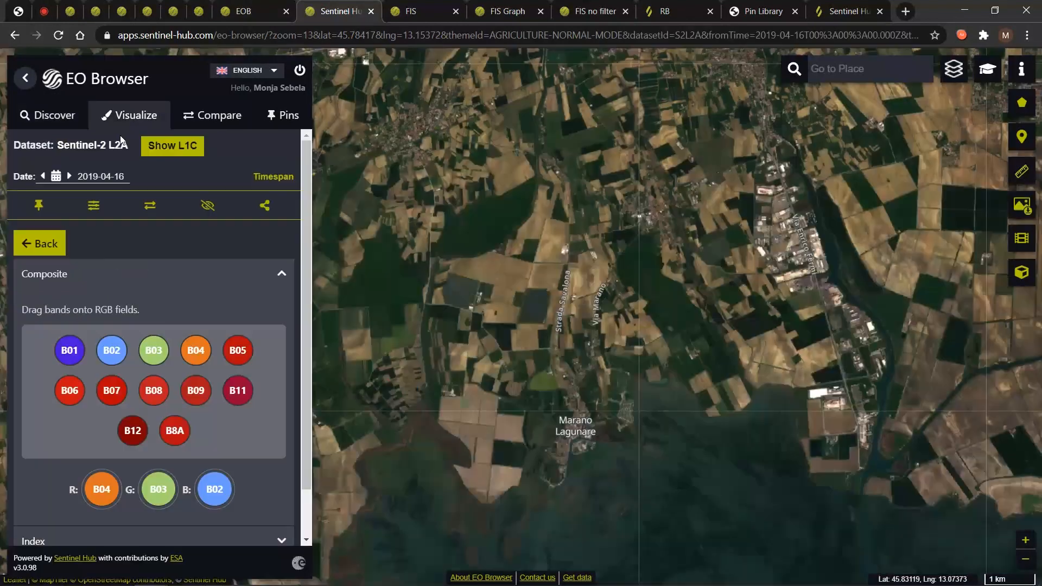
left_click(44, 244)
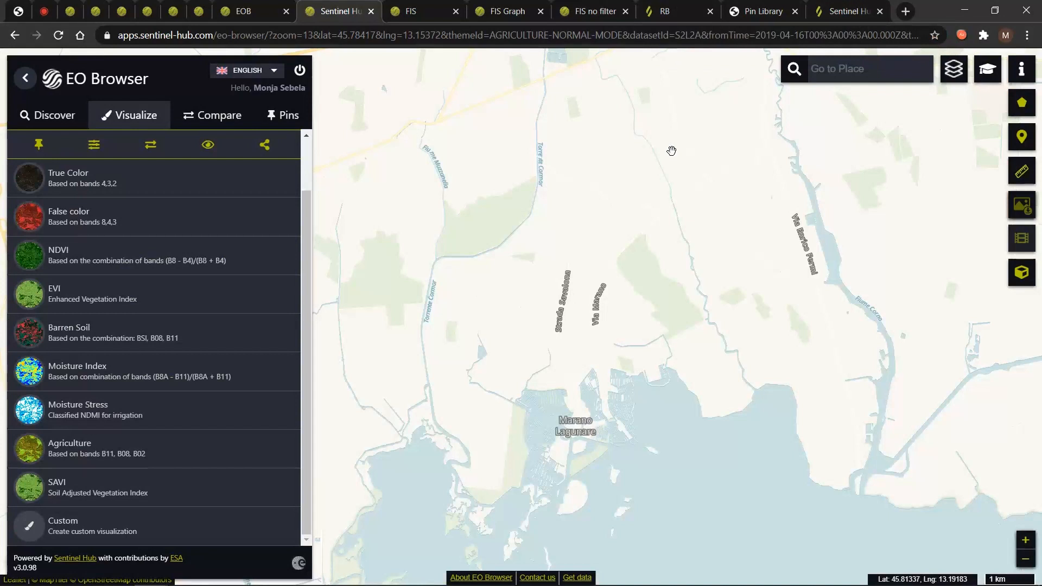
Go to the Sentinel Hub website's Develop > FAQ page.
left_click(829, 5)
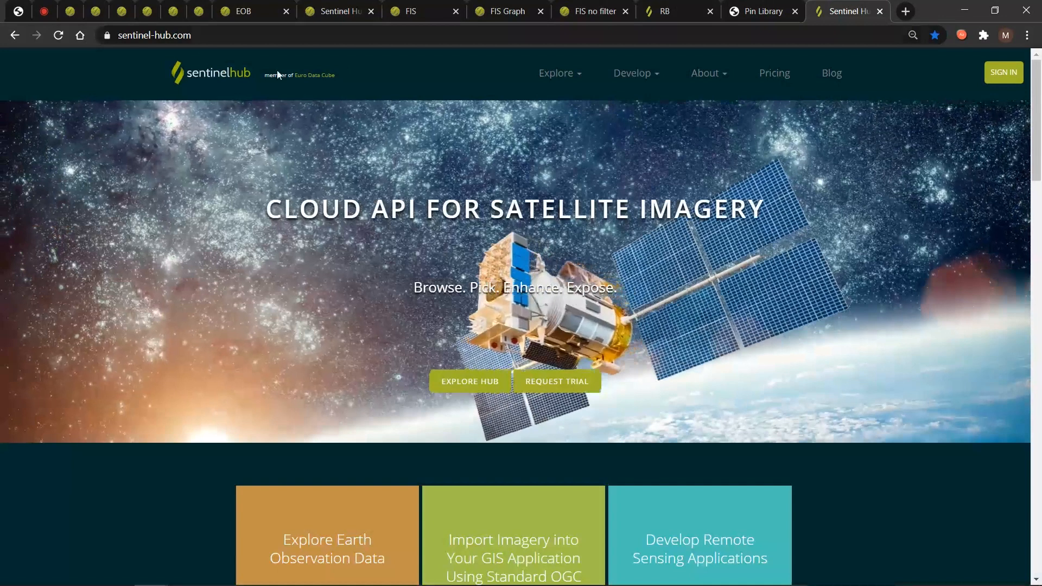
left_click(638, 79)
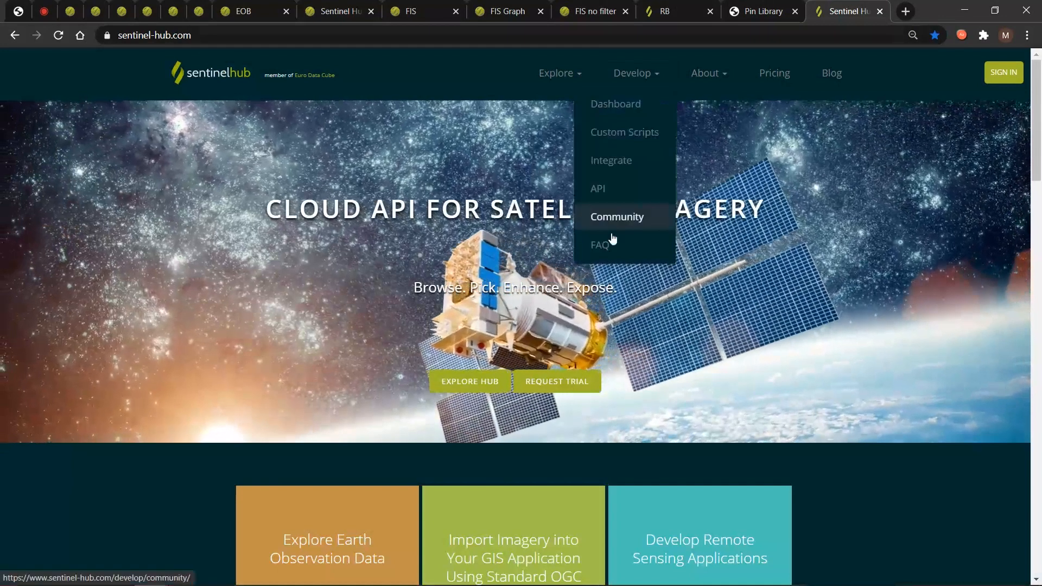
left_click(608, 247)
scroll(531, 274, "down", 4)
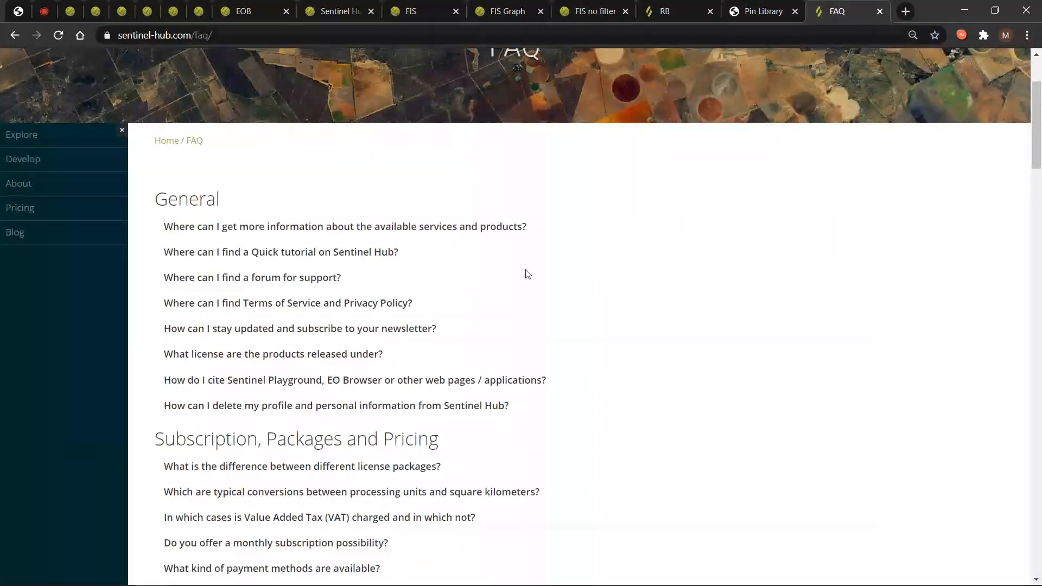
scroll(543, 269, "down", 1)
scroll(638, 283, "down", 3)
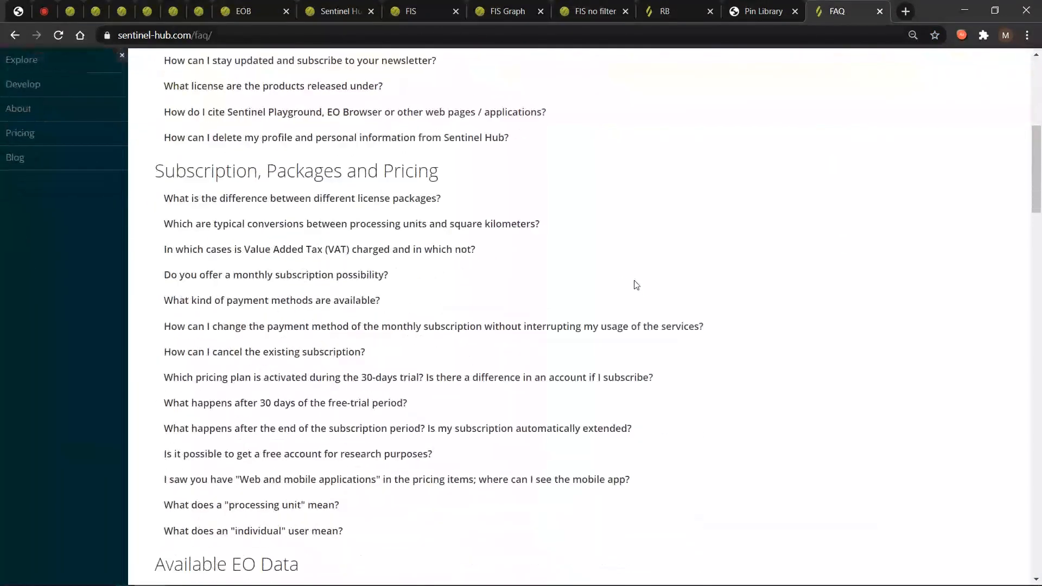
scroll(636, 285, "down", 1)
Search the FAQ for 'collection' and read the answer on visualizing your own collection.
key("ctrl+f")
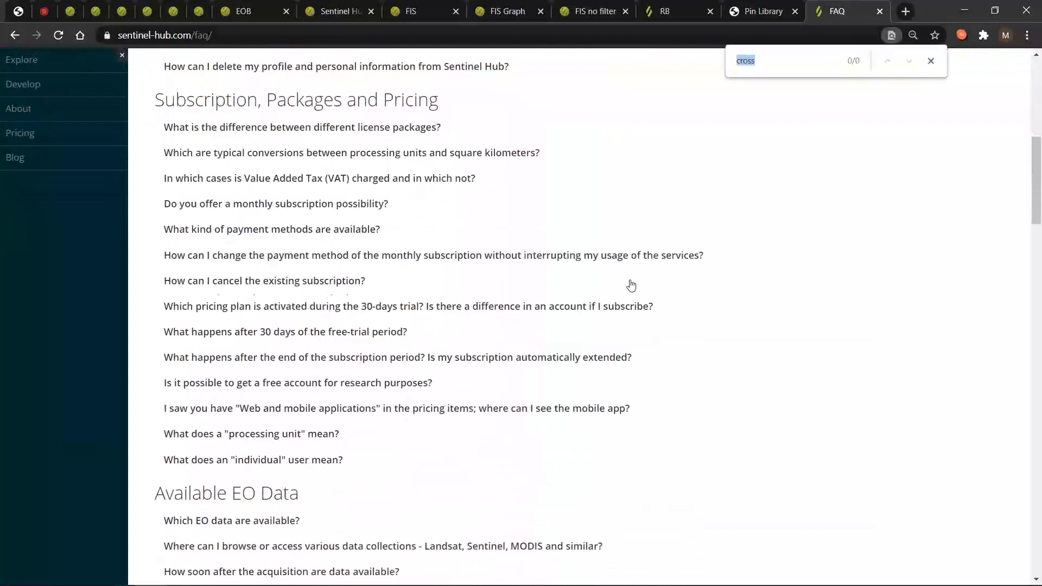
type("c")
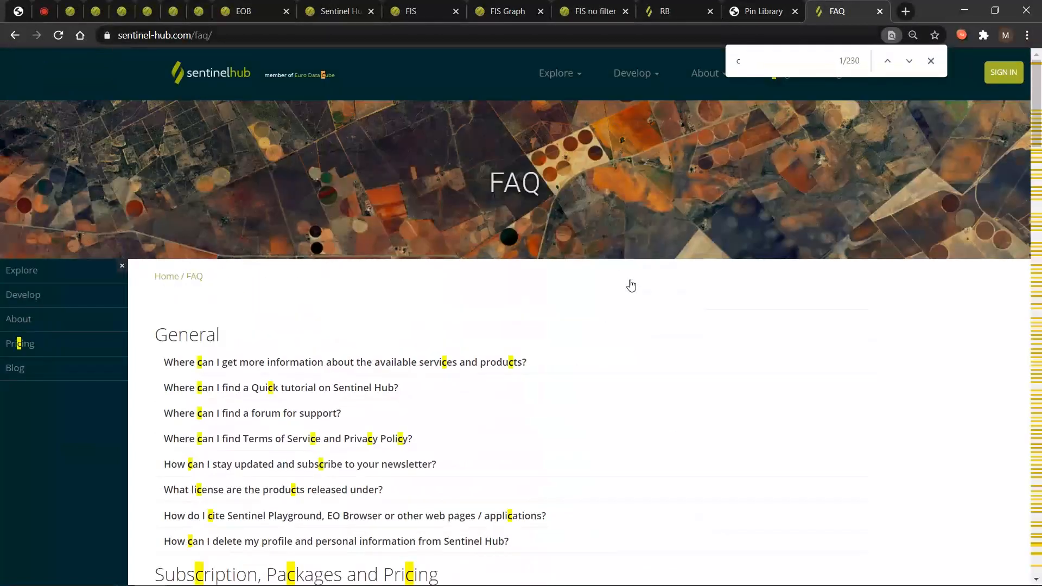
type("ollectio")
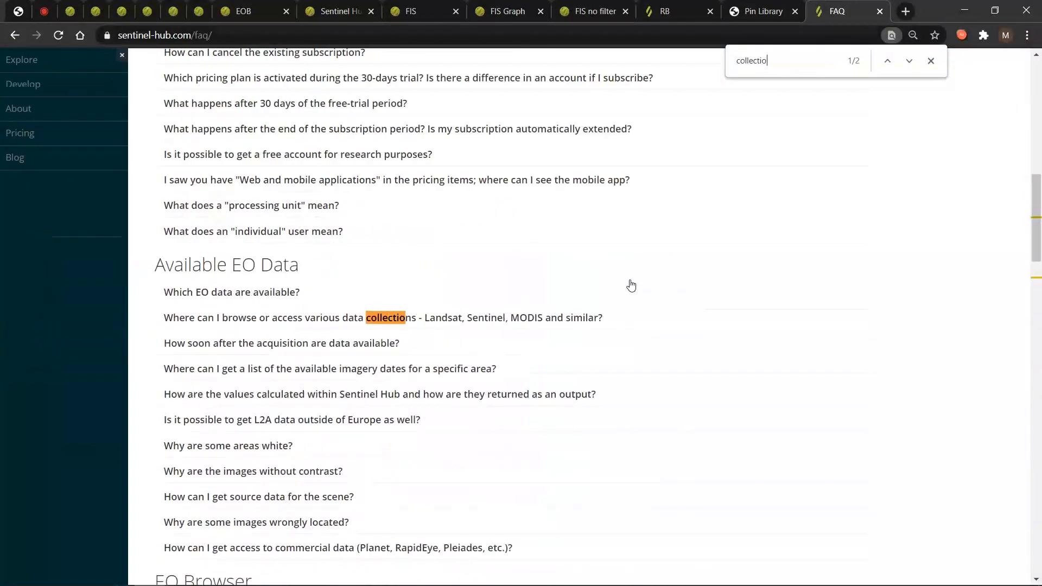
type("n")
left_click(333, 318)
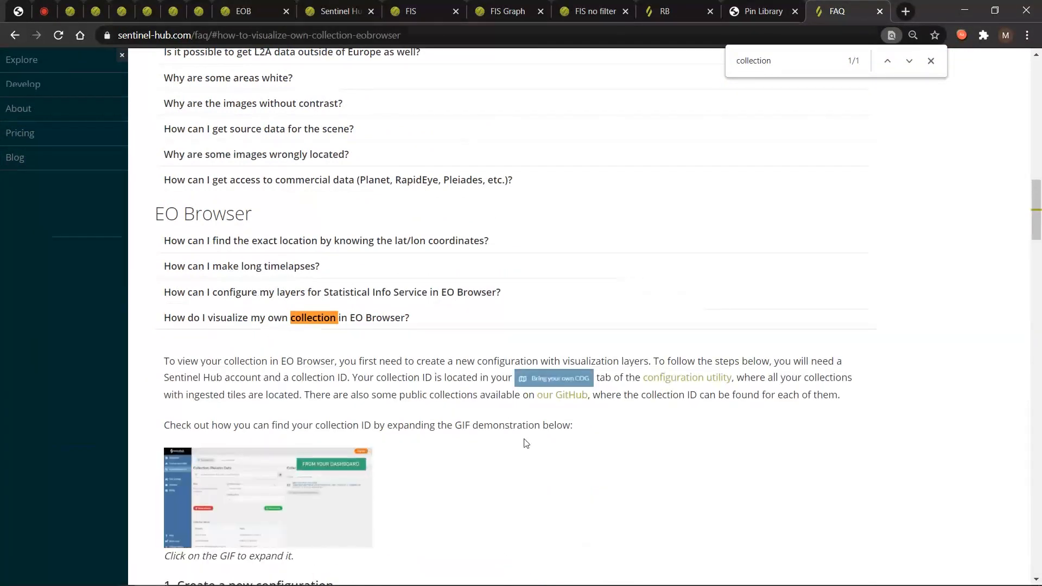
scroll(525, 398, "down", 5)
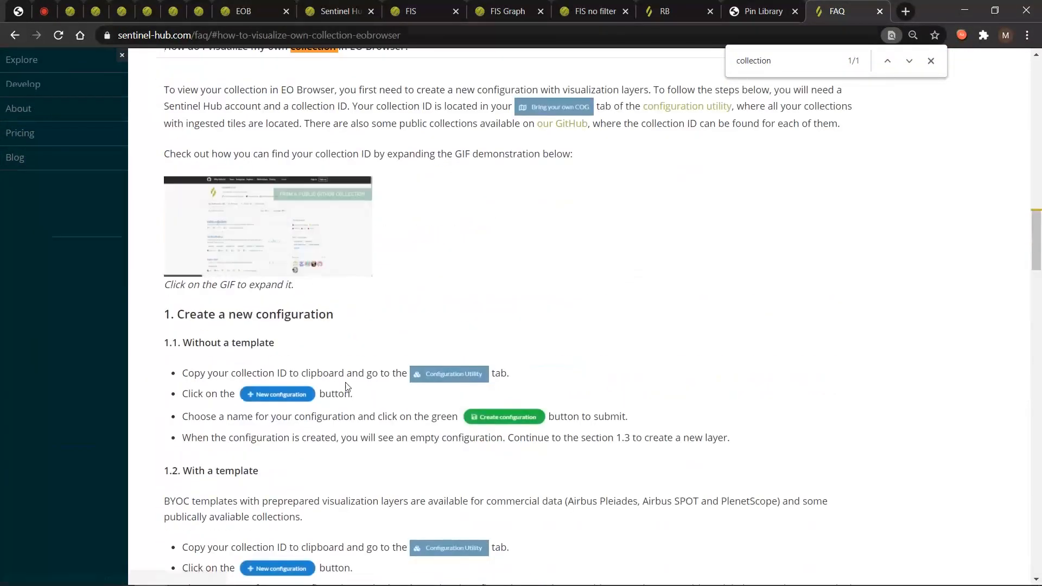
scroll(358, 389, "down", 1)
scroll(358, 388, "down", 1)
scroll(380, 217, "up", 3)
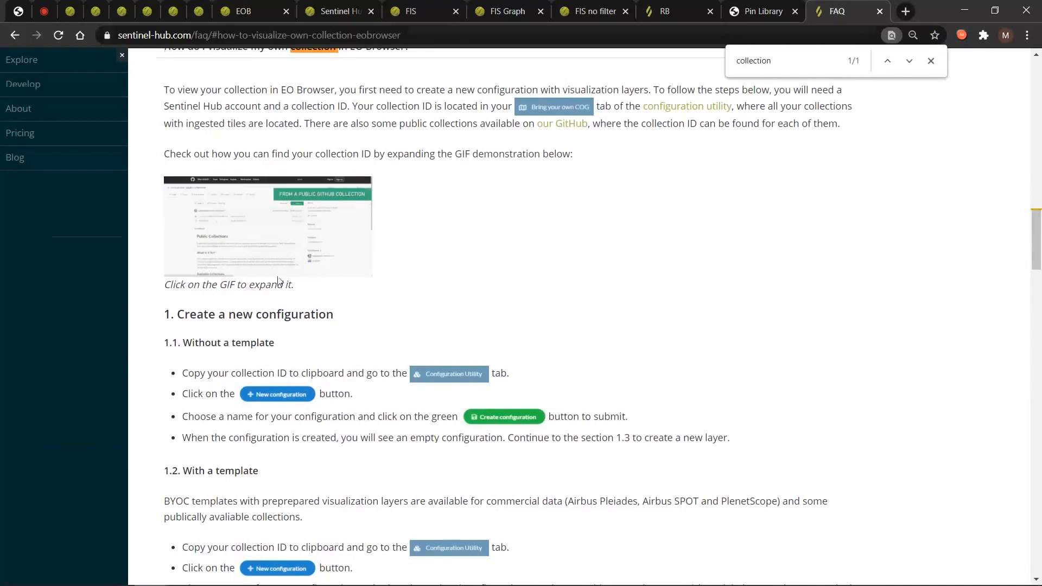
scroll(431, 309, "down", 3)
scroll(432, 309, "down", 6)
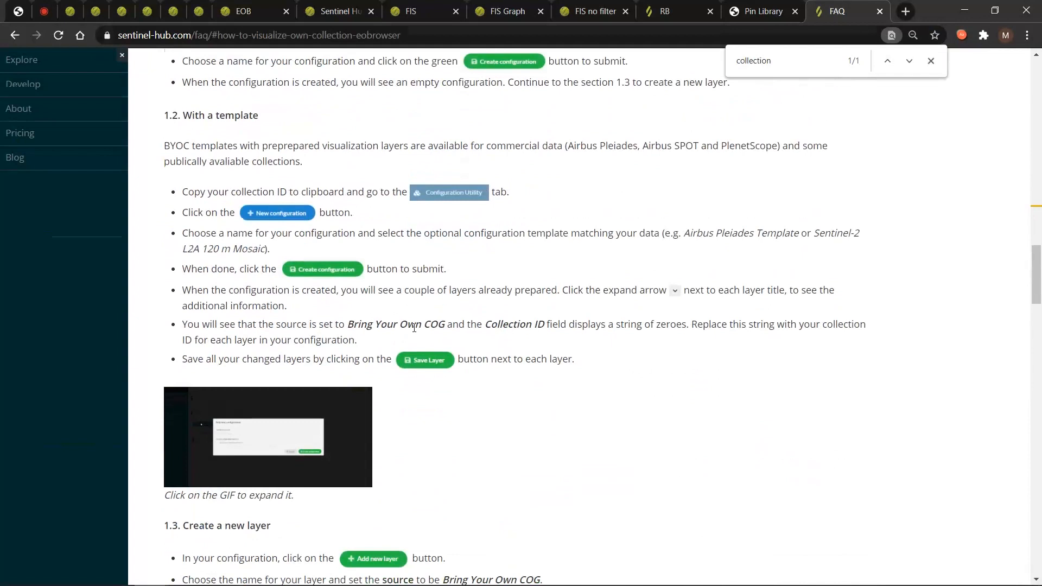
scroll(287, 400, "down", 9)
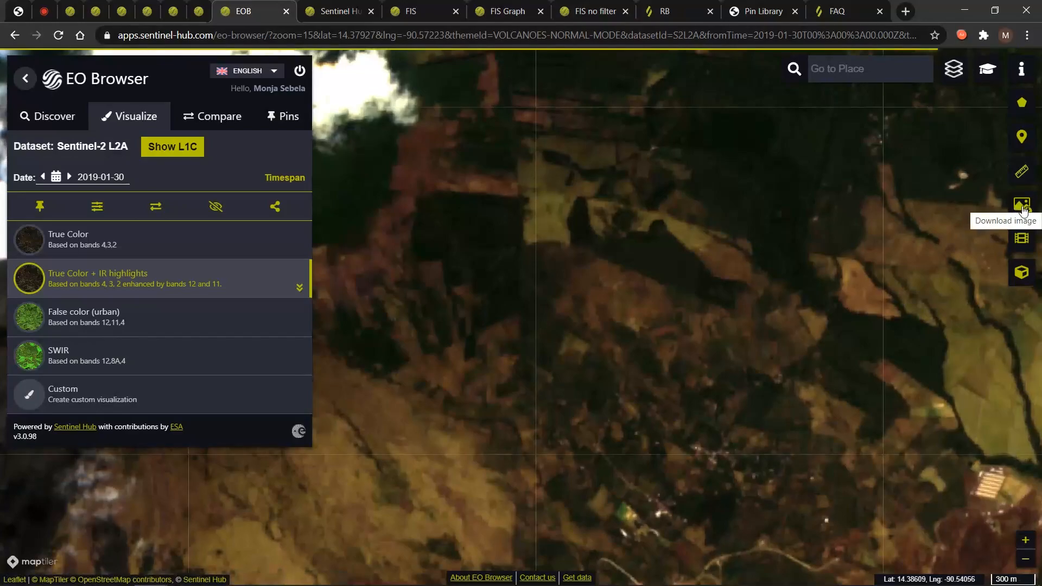
Download the map as a JPG with captions on and map overlays off.
left_click(1022, 209)
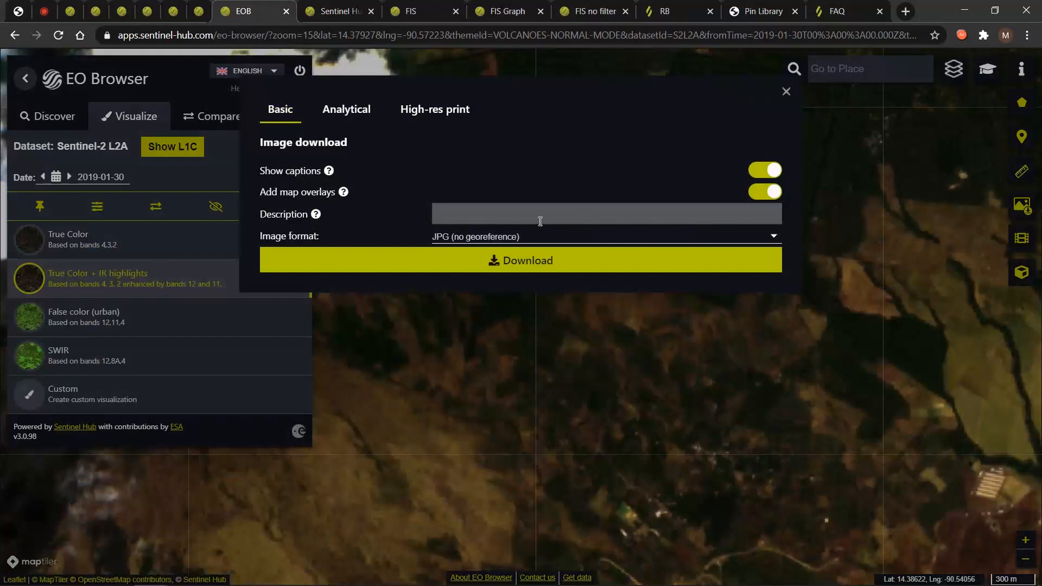
left_click(514, 237)
left_click(510, 237)
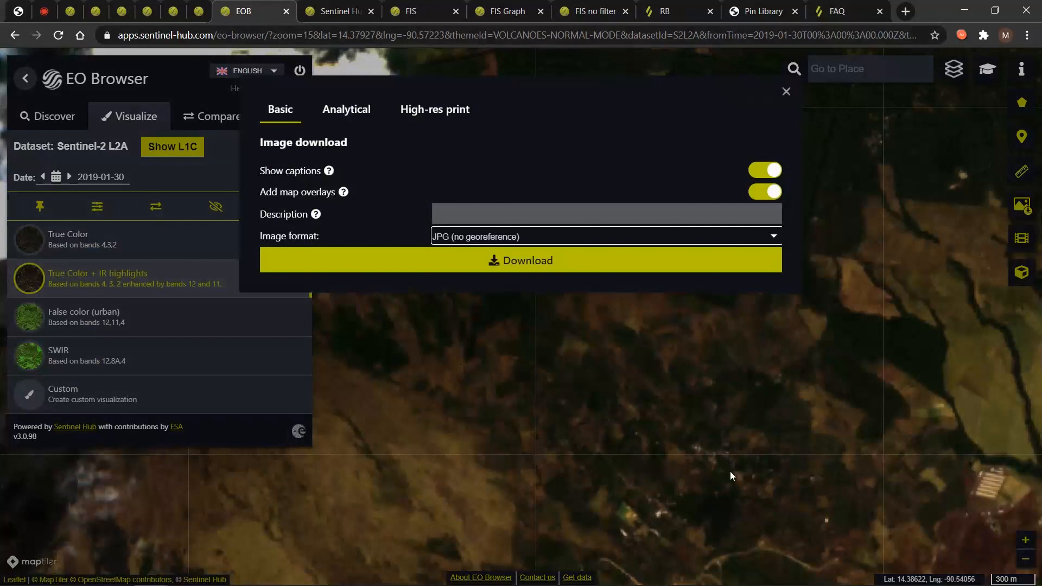
left_click(765, 174)
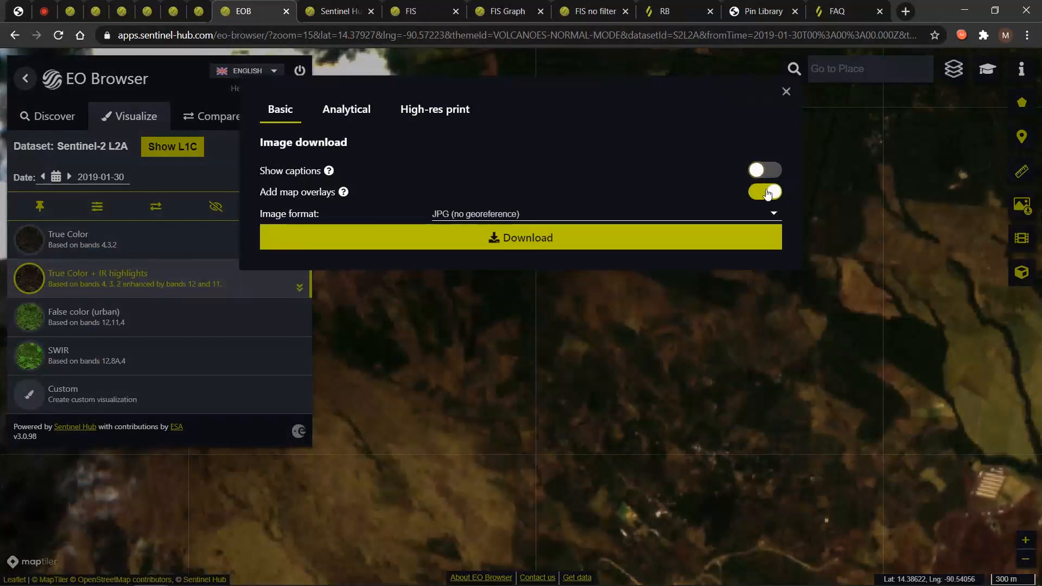
left_click(766, 193)
left_click(762, 171)
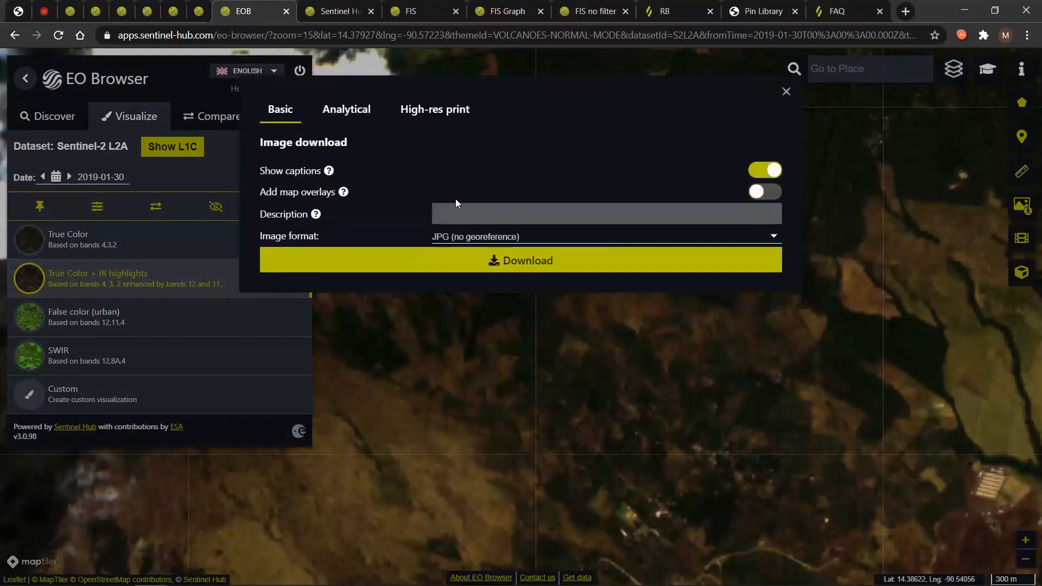
left_click(475, 213)
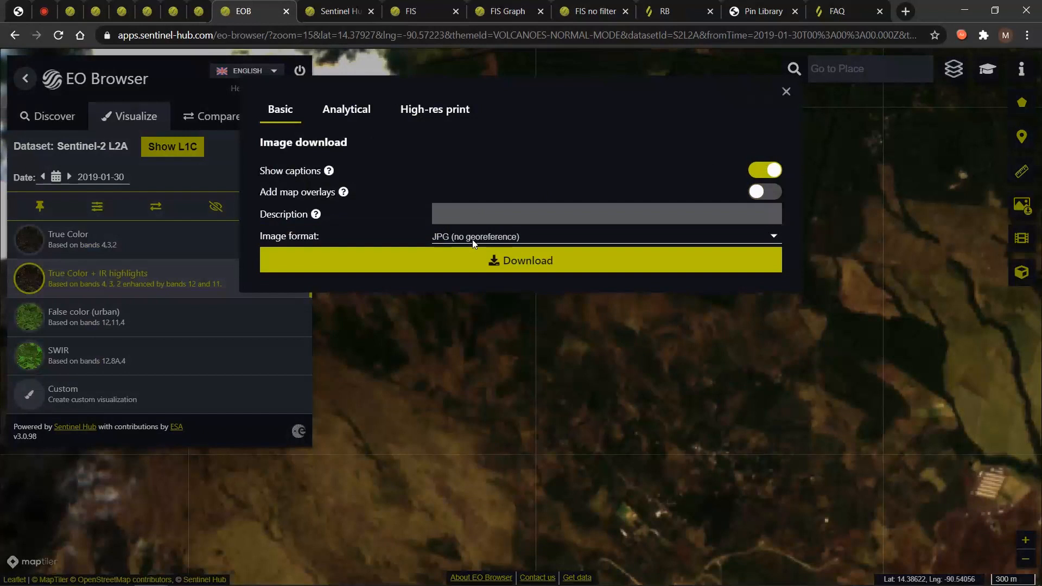
left_click(478, 260)
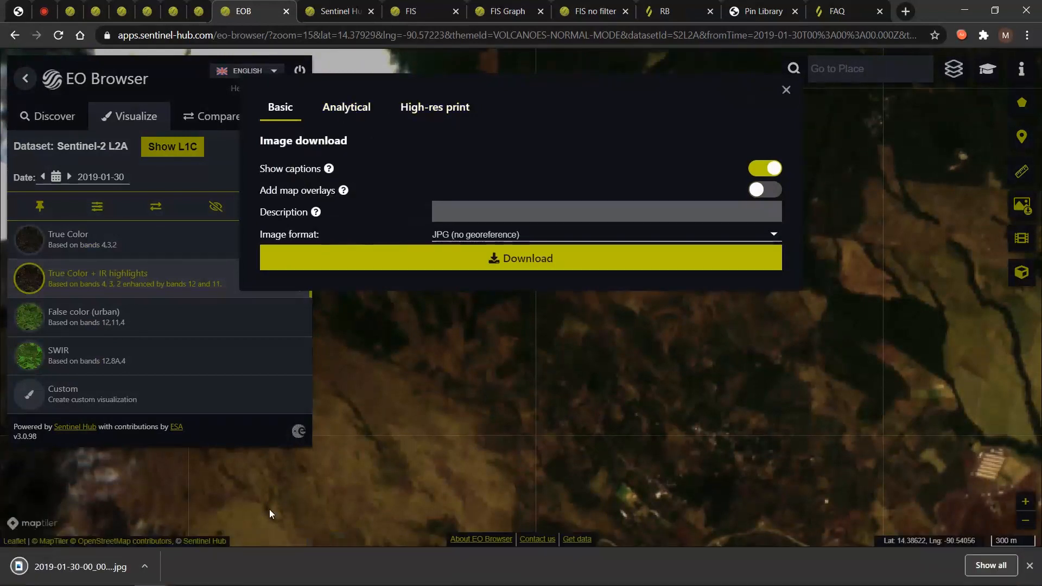
left_click(1030, 566)
left_click(349, 109)
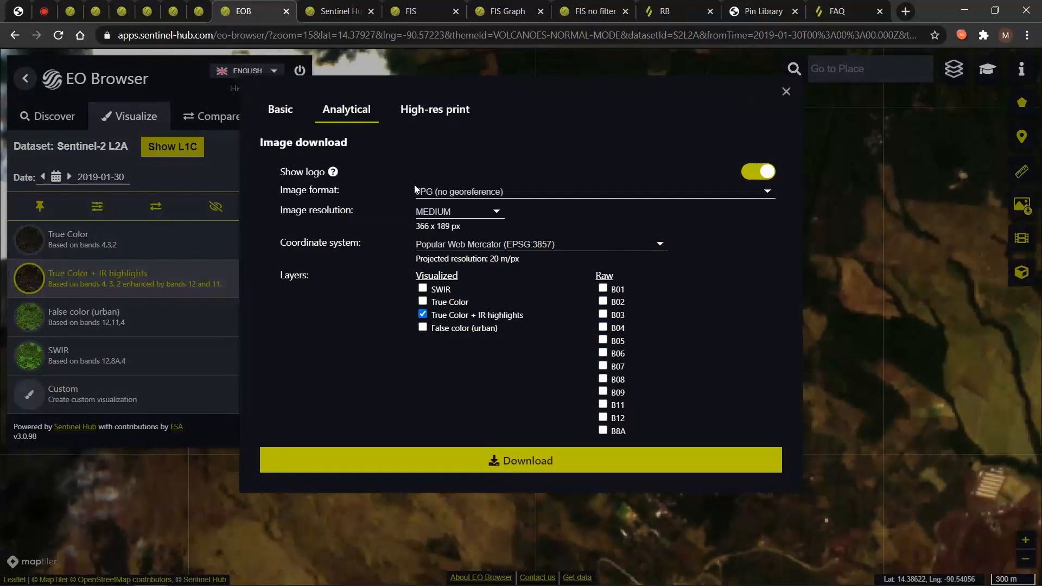
Set the analytical download to TIFF (8-bit), HIGH resolution, WGS 84 (EPSG:4326).
left_click(444, 195)
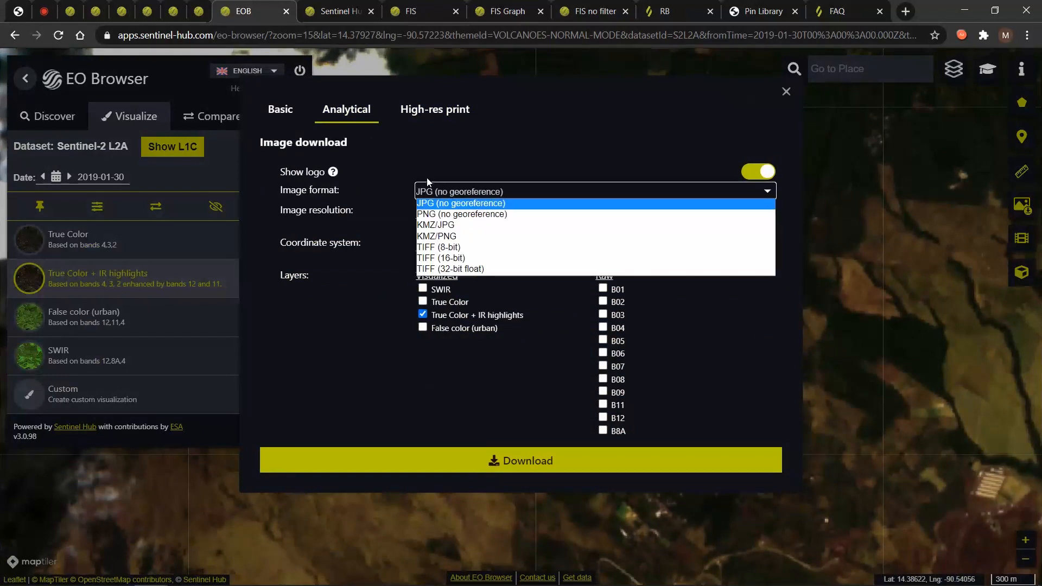
left_click(468, 247)
left_click(456, 189)
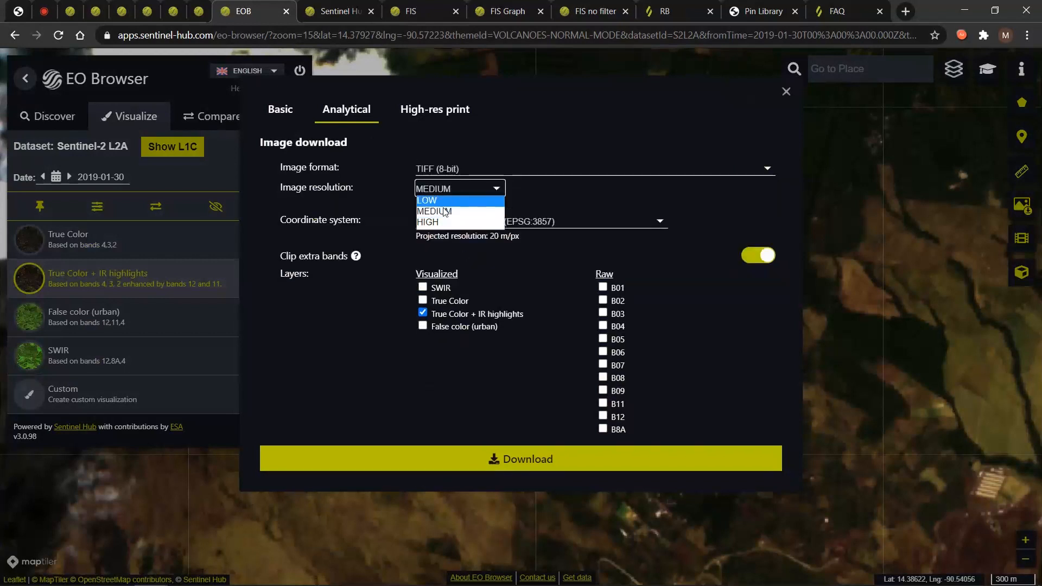
left_click(426, 222)
left_click(455, 222)
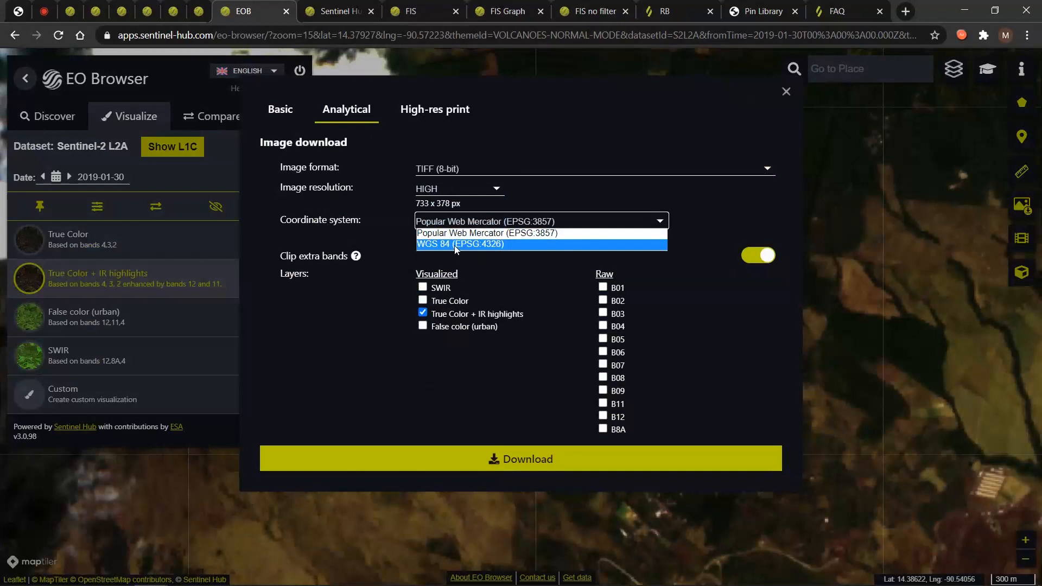
left_click(460, 244)
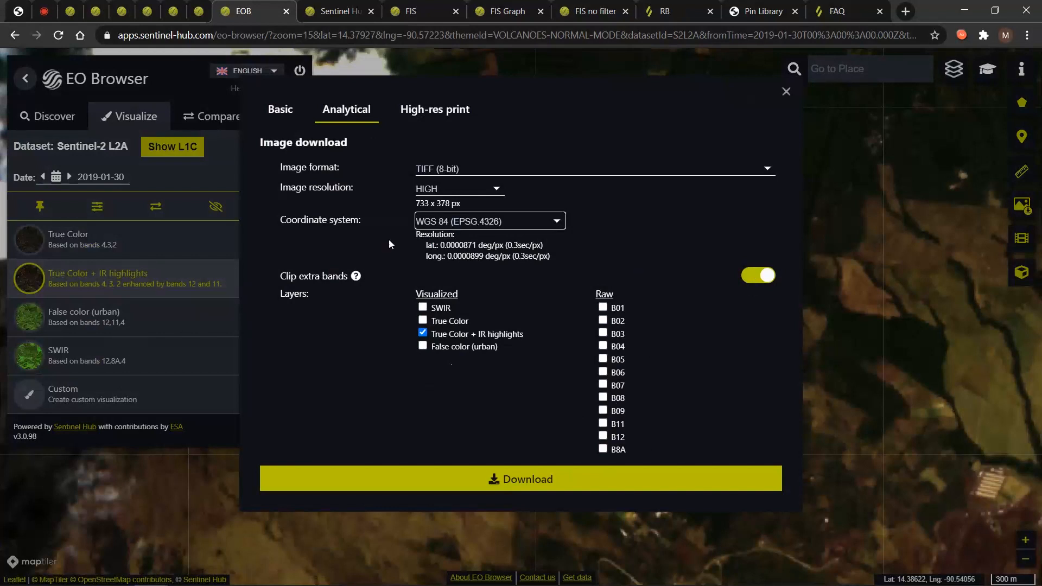
Include raw bands B04, B06, B08 and B11 and download the analytical TIFF.
left_click(656, 358)
left_click(603, 347)
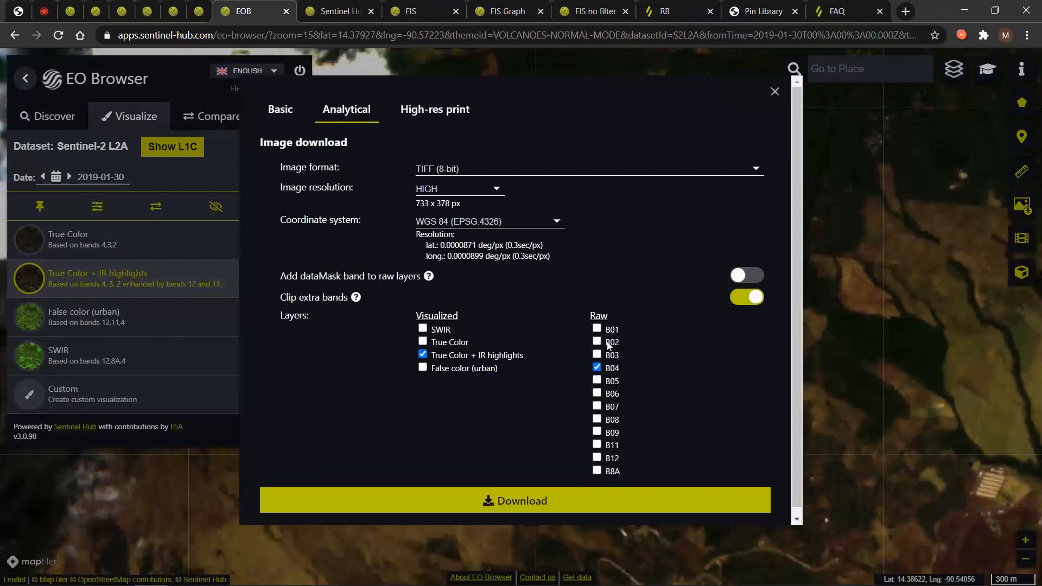
left_click(597, 393)
left_click(598, 419)
left_click(597, 444)
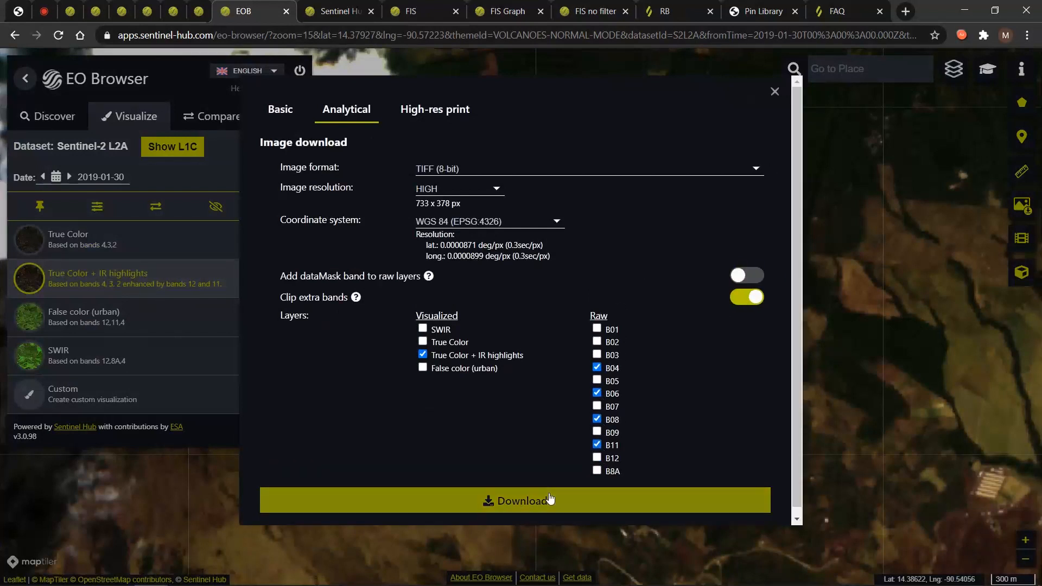
left_click(549, 491)
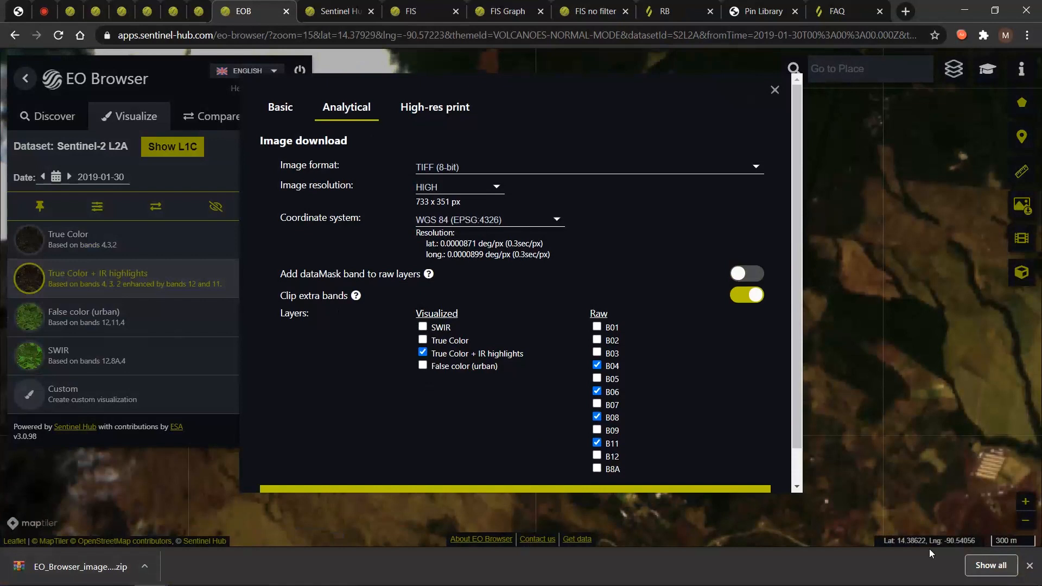
left_click(1029, 565)
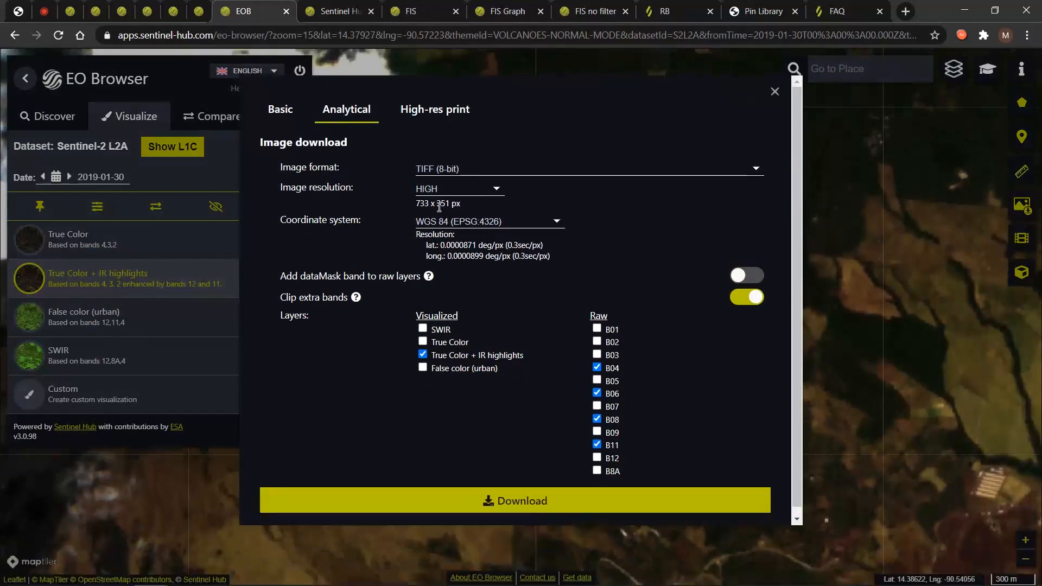
left_click(428, 108)
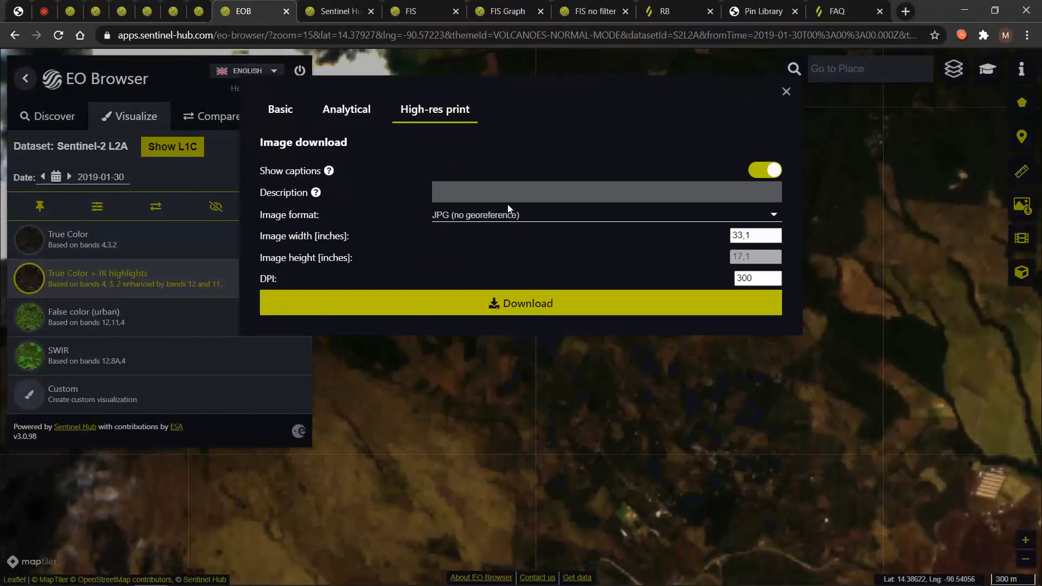
Choose PNG as the high-res print image format.
left_click(469, 194)
left_click(461, 216)
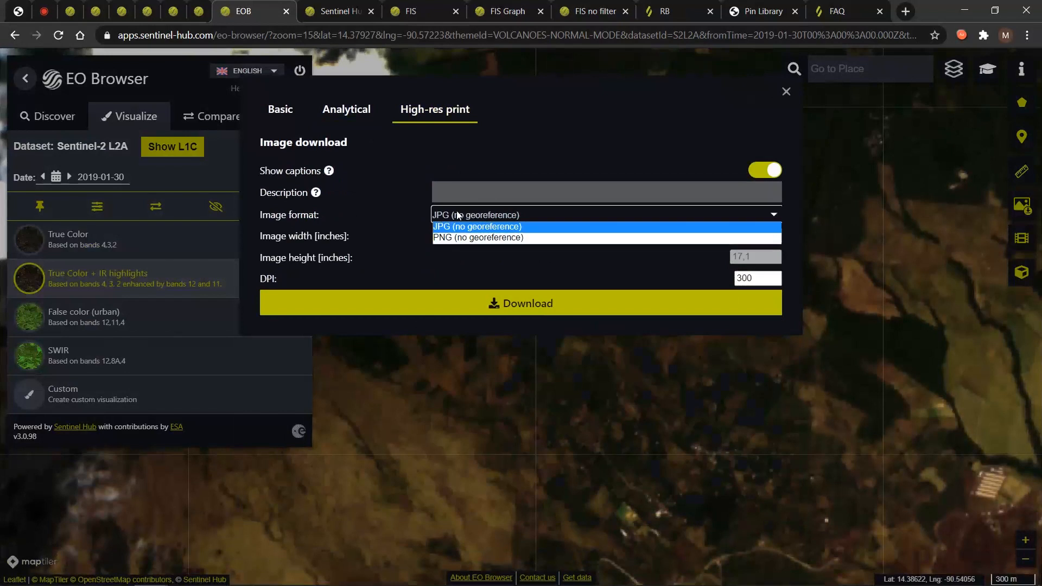
left_click(472, 239)
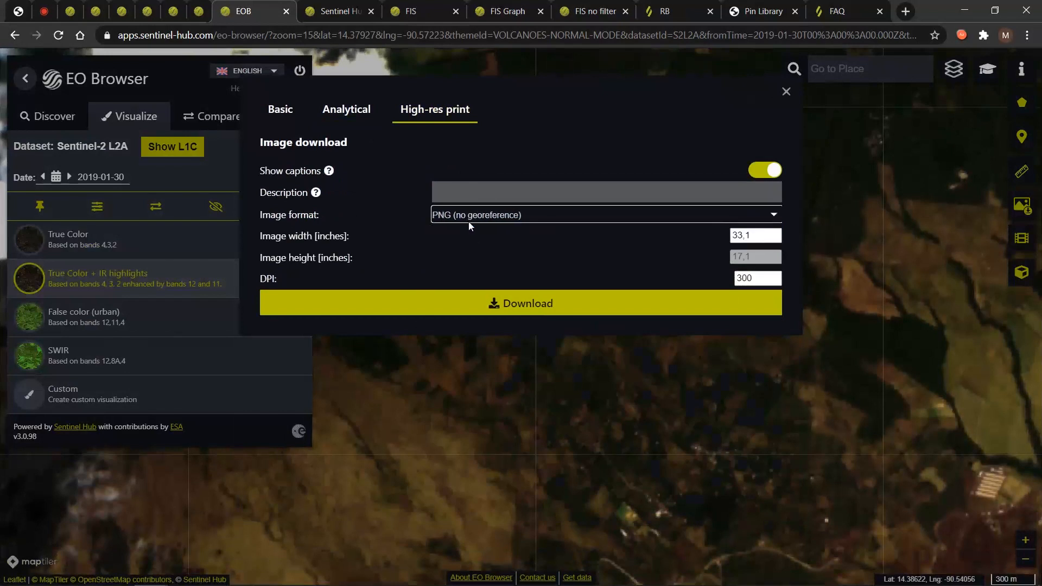
Select and edit the print image width (33,1) and DPI (300) values.
left_click_drag(760, 235, 722, 236)
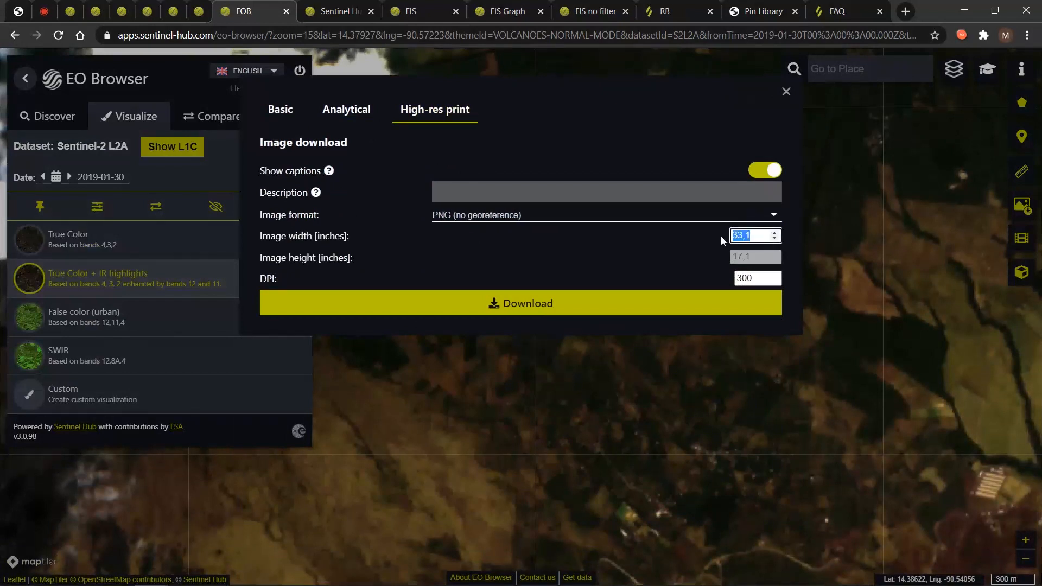
left_click(761, 235)
left_click(757, 236)
left_click(752, 278)
double_click(751, 279)
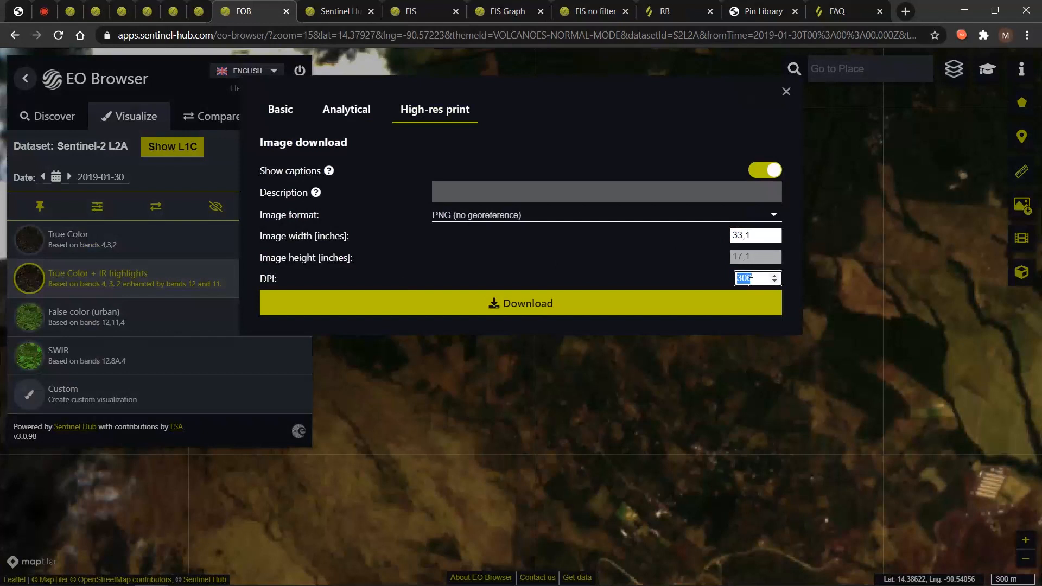
left_click_drag(755, 236, 733, 234)
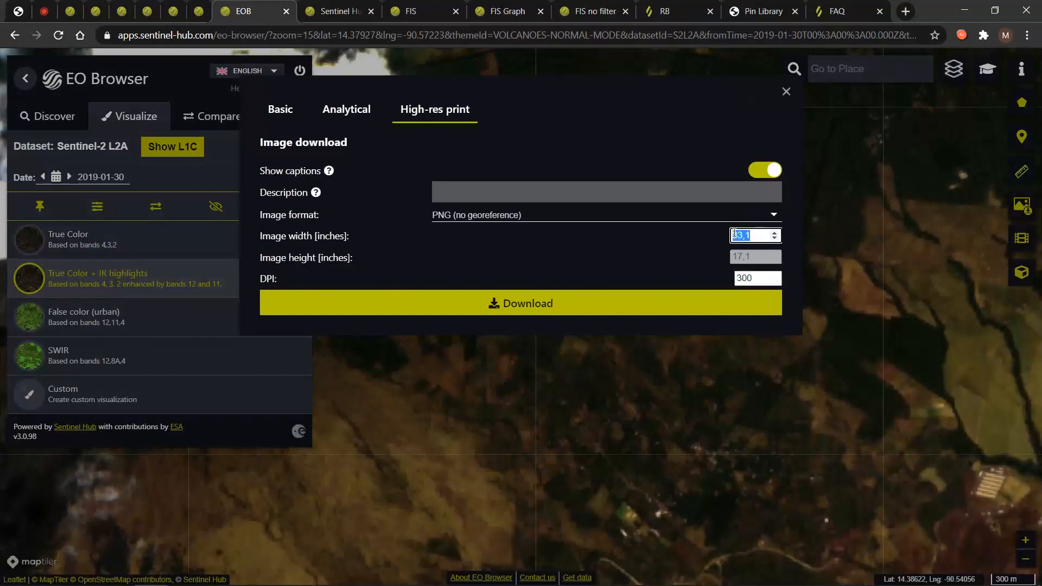
left_click(734, 234)
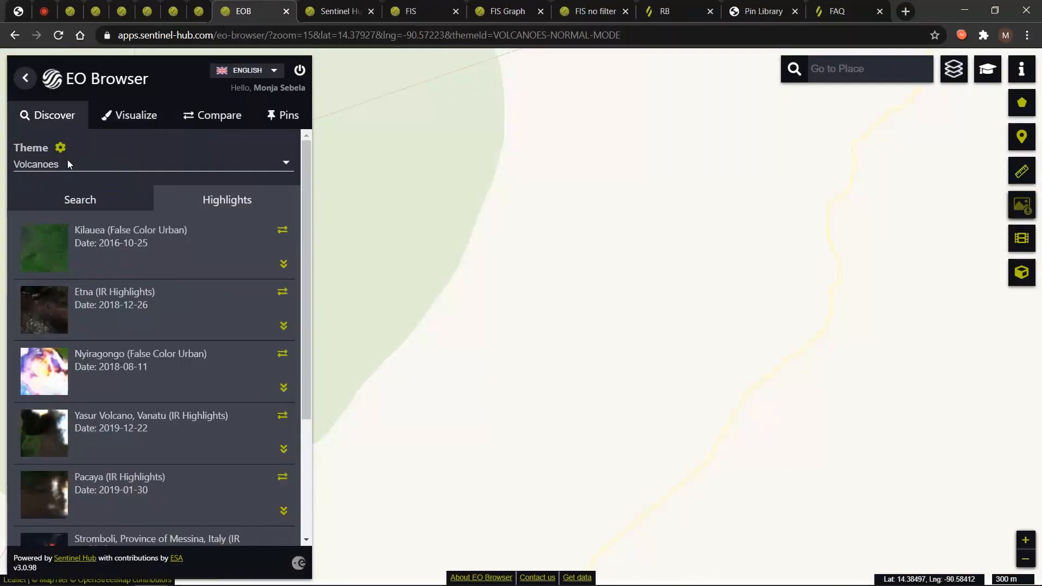
Switch to the Urban theme and open its Taizhou, China highlight.
left_click(71, 164)
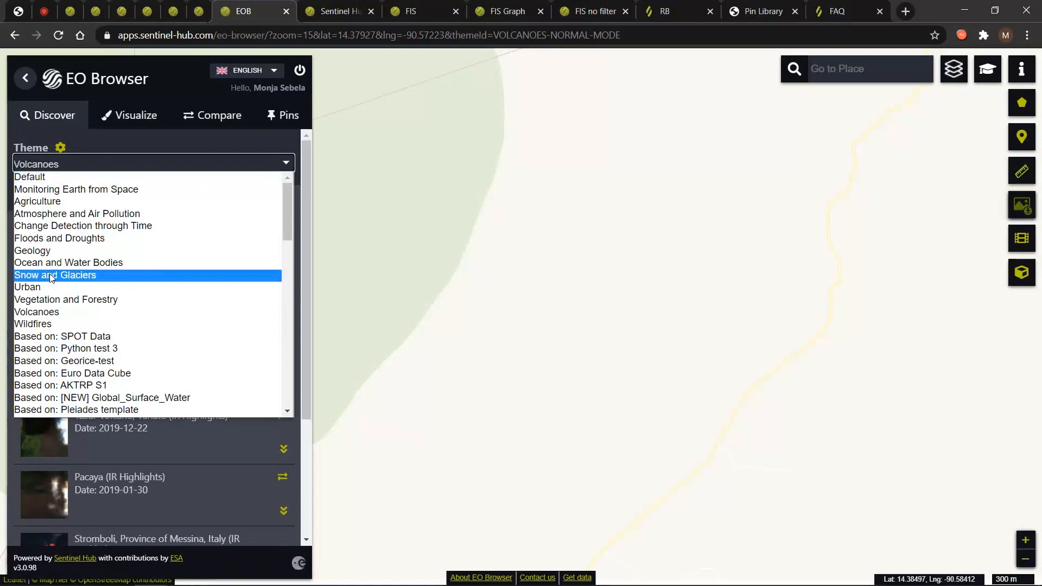
left_click(32, 288)
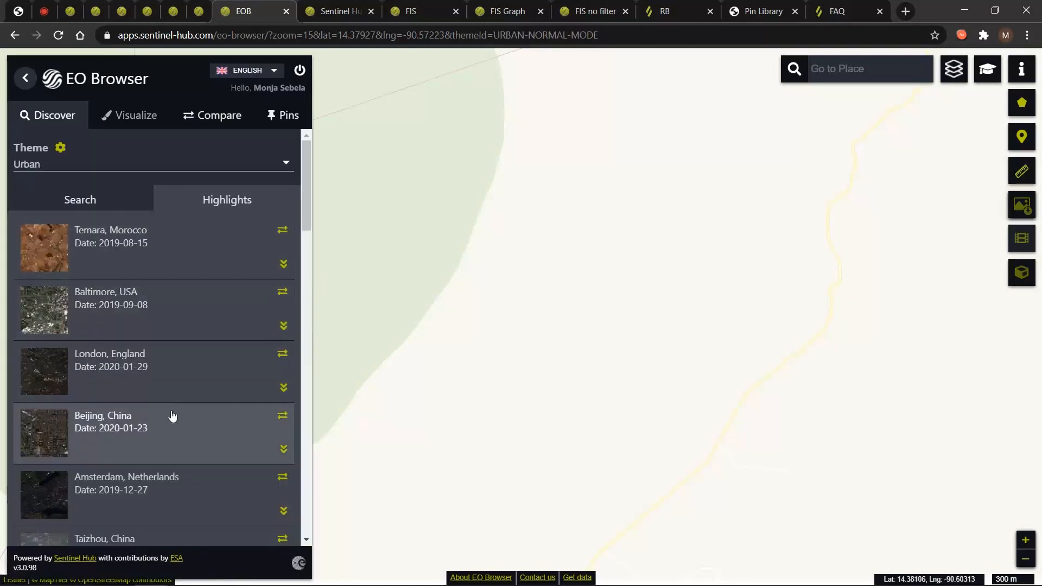
scroll(174, 418, "down", 3)
left_click(123, 412)
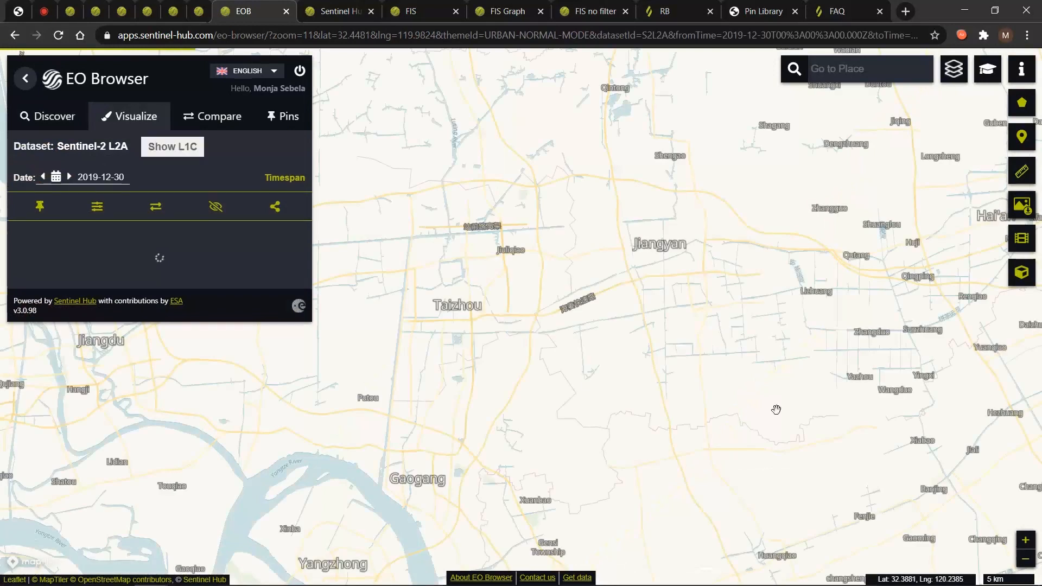
Return to the theme and search panel and reopen the theme list.
mouse_move(926, 83)
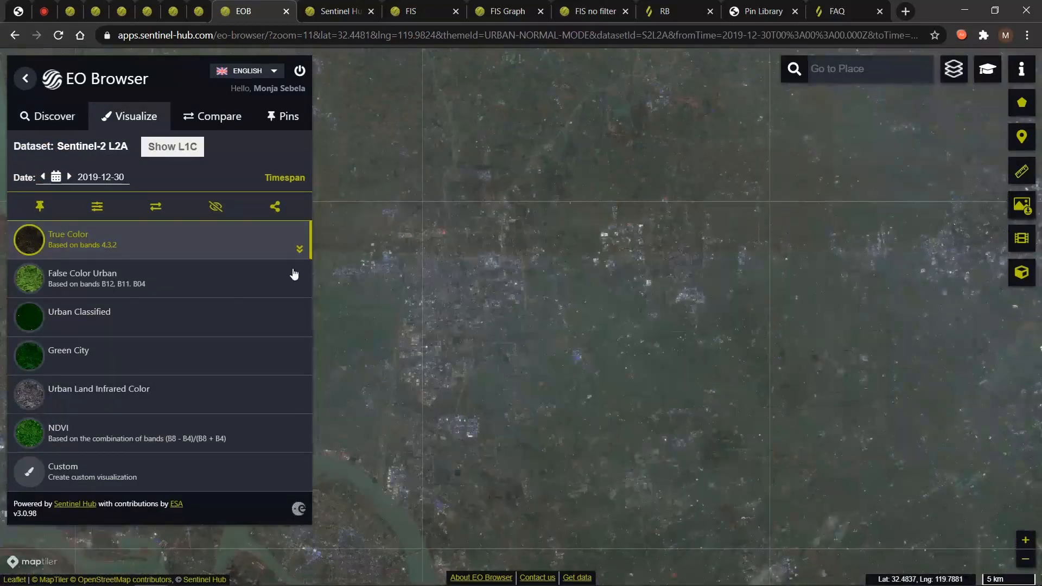
left_click(35, 121)
left_click(34, 162)
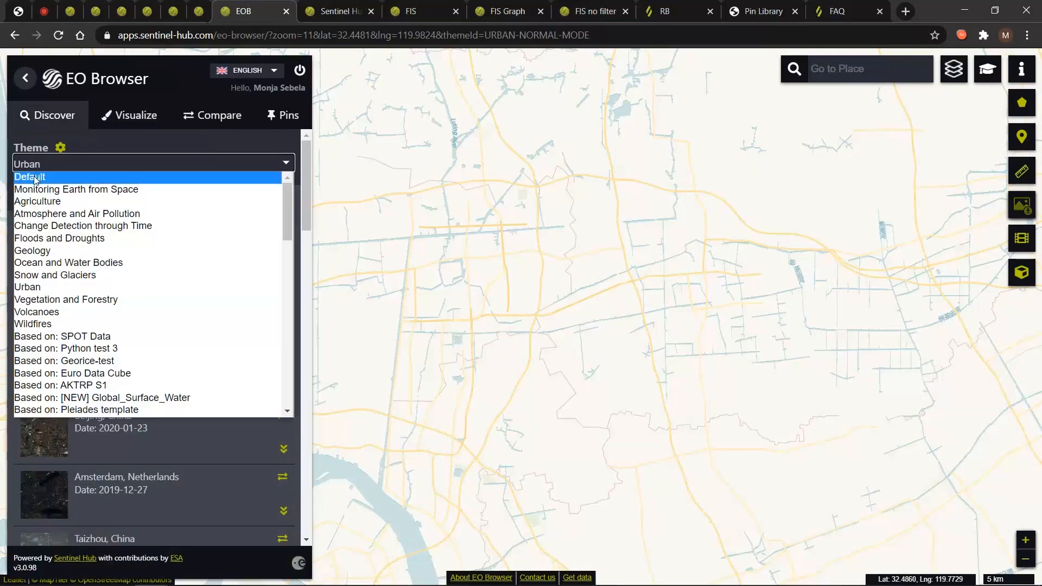
Under the Default theme, search with Sentinel-2 unchecked and show the 2021-04-12 Sentinel-1 image as SAR urban.
left_click(35, 178)
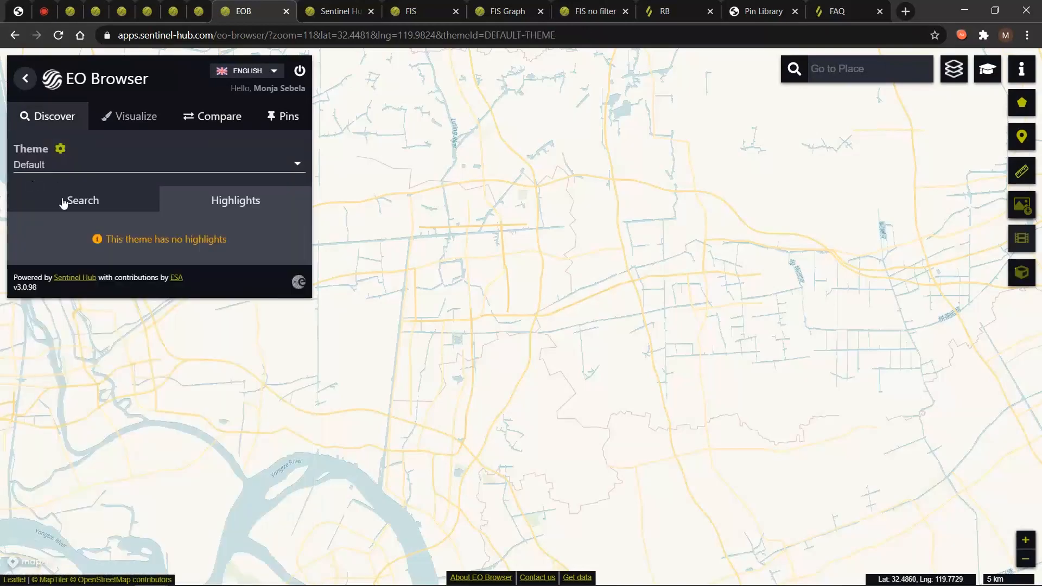
left_click(62, 201)
left_click(59, 287)
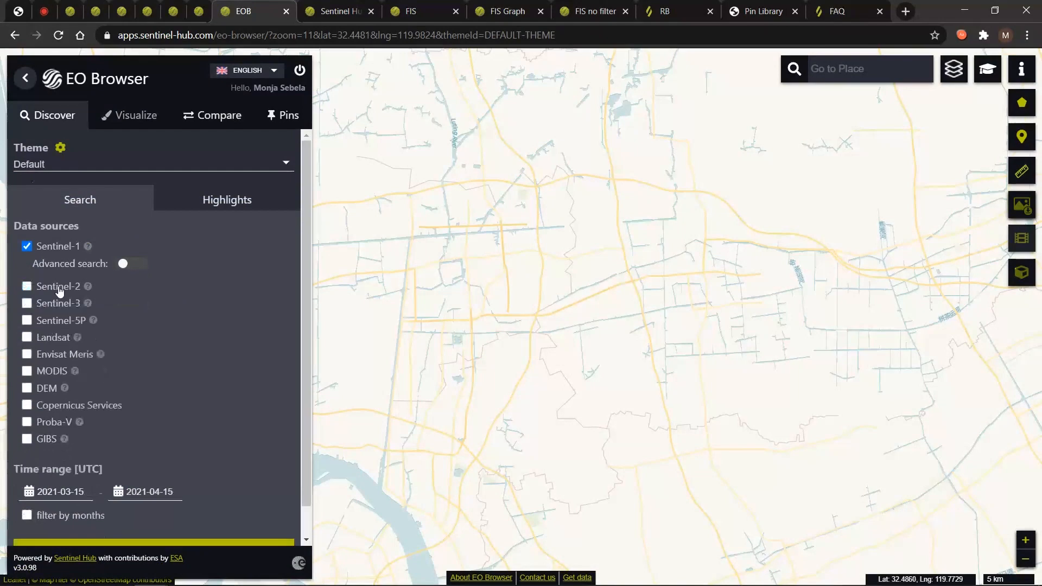
scroll(217, 386, "down", 1)
left_click(169, 512)
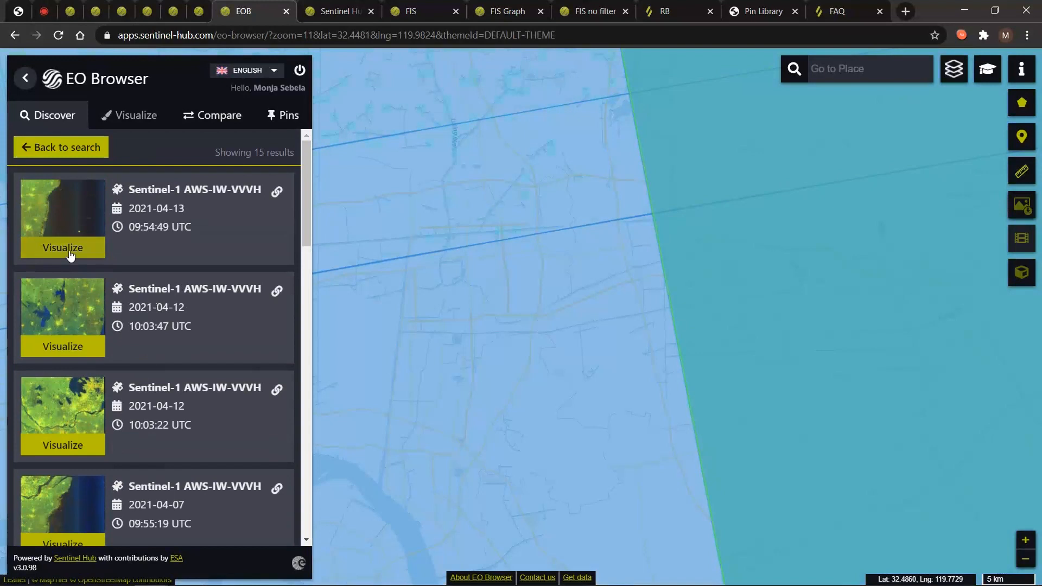
left_click(67, 345)
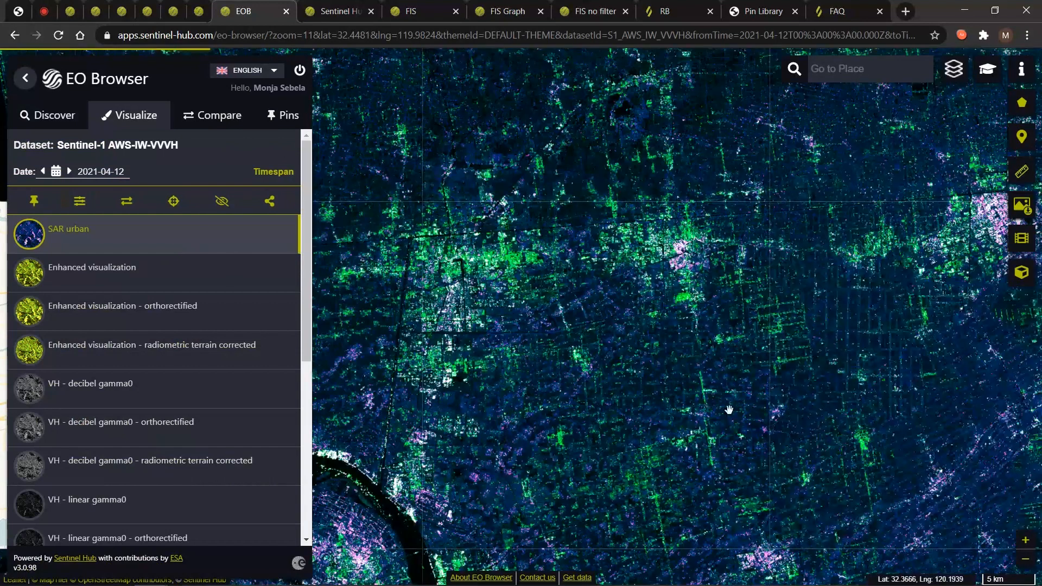
Zoom out and pan the map to Shanghai and the Yangtze estuary.
scroll(727, 418, "down", 1)
left_click_drag(743, 477, 575, 267)
left_click_drag(812, 435, 467, 198)
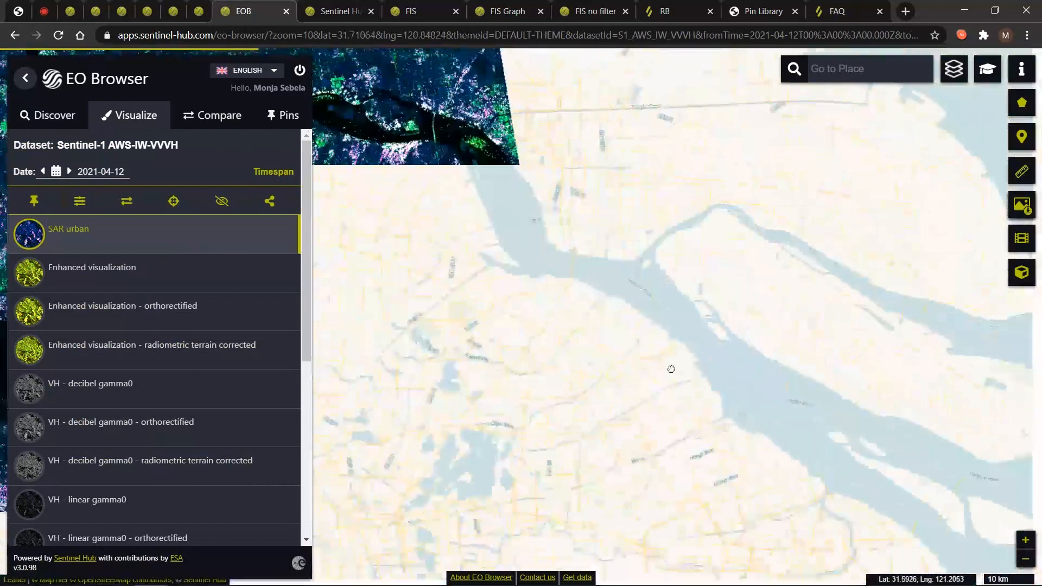
left_click_drag(670, 367, 544, 317)
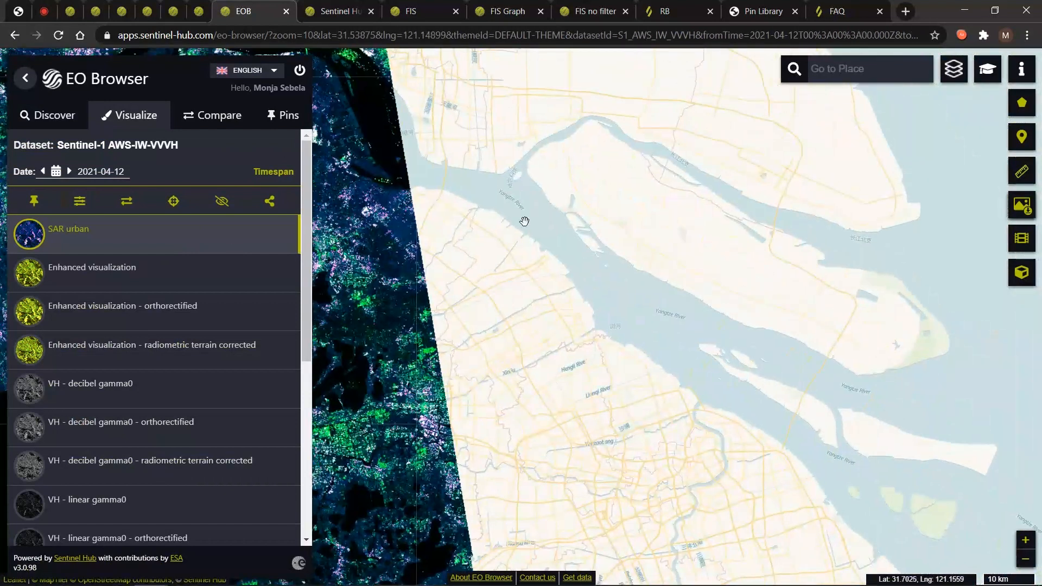
Change the single date to a 2021-04-01 to 2021-04-12 timespan and nudge the map slightly.
left_click(259, 172)
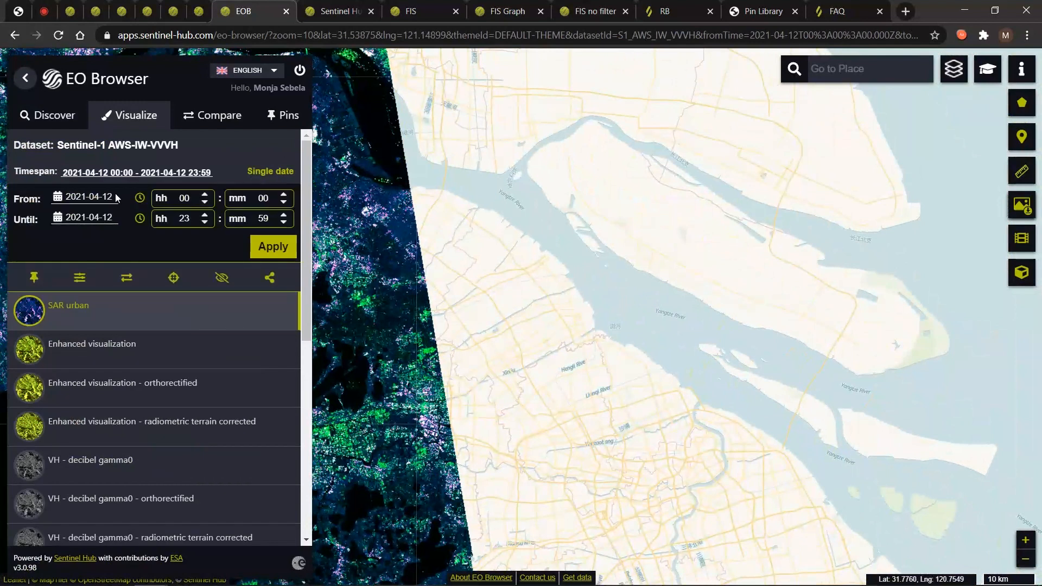
left_click(90, 200)
left_click(185, 300)
left_click(260, 245)
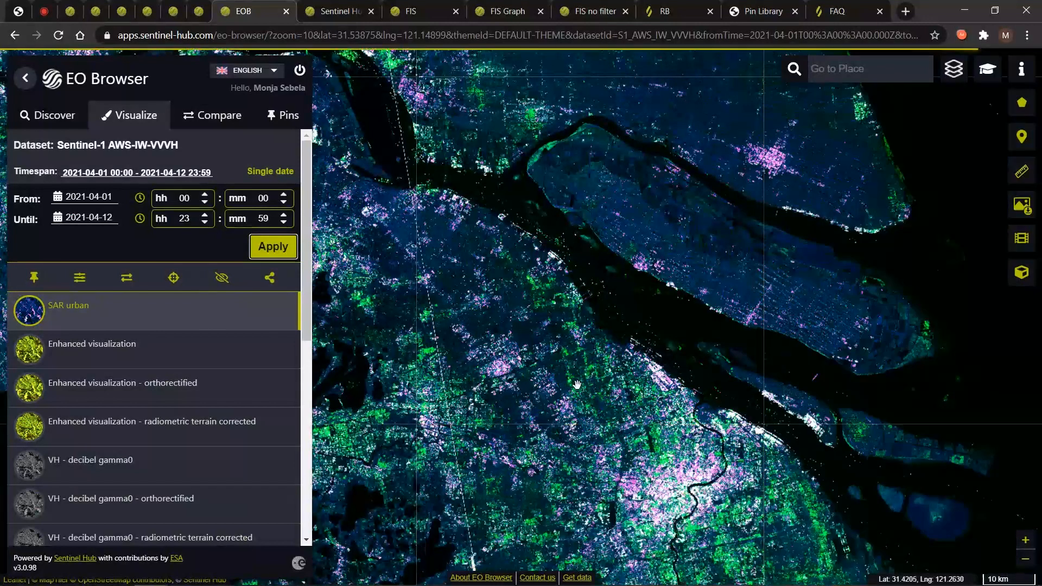
left_click_drag(527, 264, 533, 297)
mouse_move(945, 76)
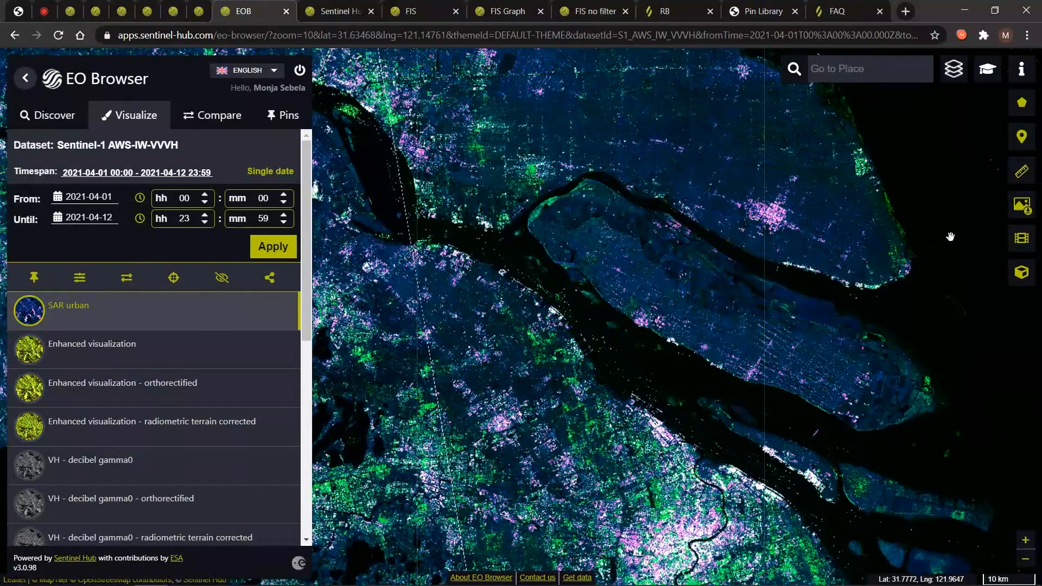
Centre the river island in the timelapse area with the side panel collapsed, then open its timelapse.
left_click(1023, 240)
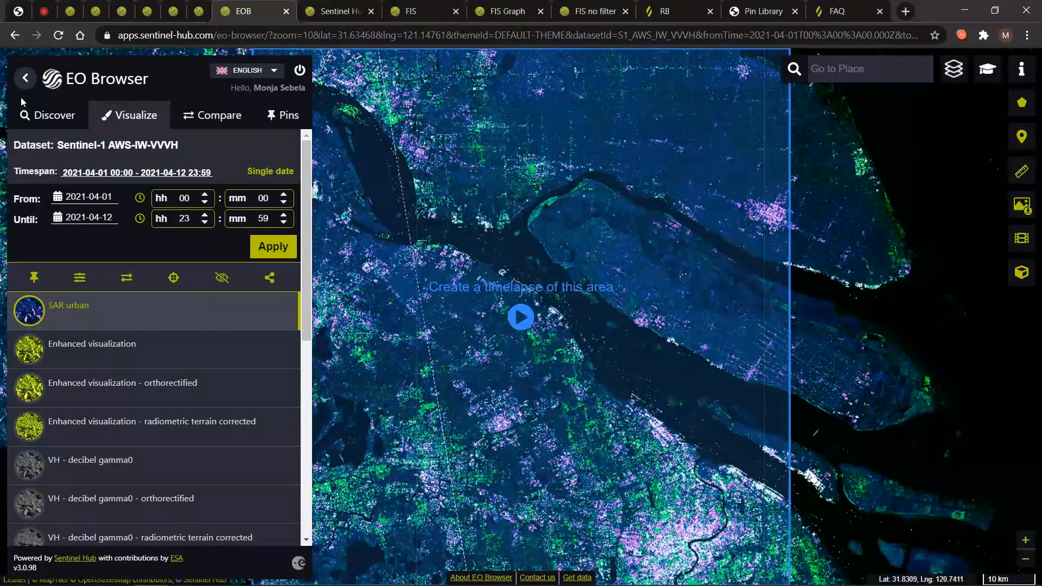
left_click(24, 80)
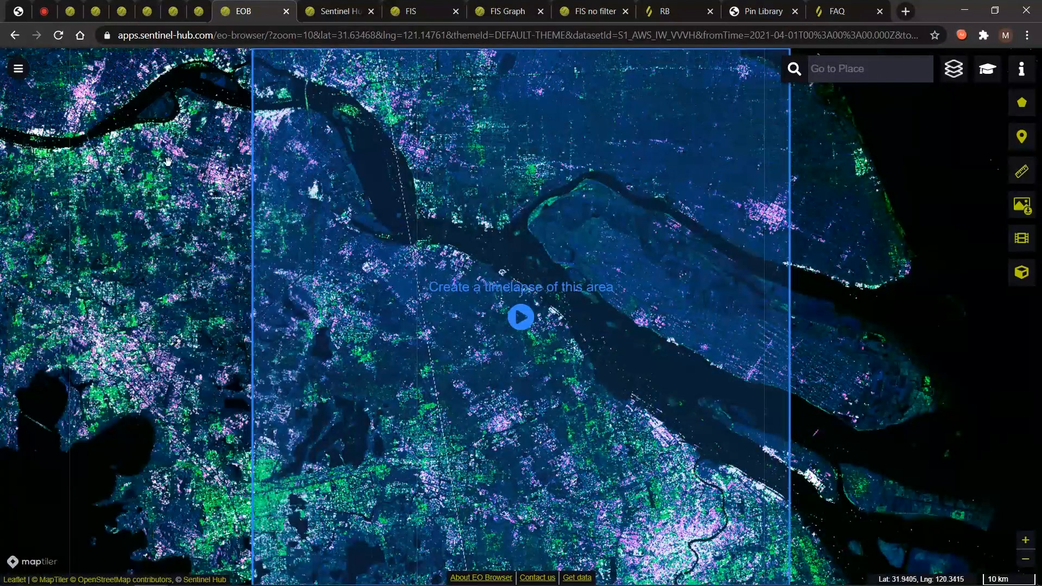
left_click_drag(348, 227, 326, 279)
scroll(496, 359, "up", 1)
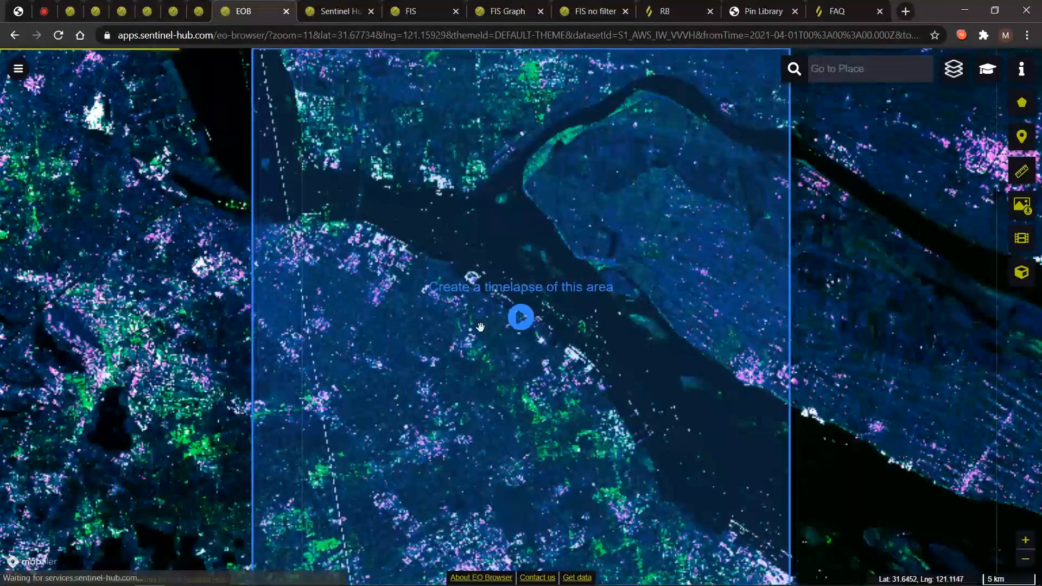
left_click_drag(472, 328, 321, 351)
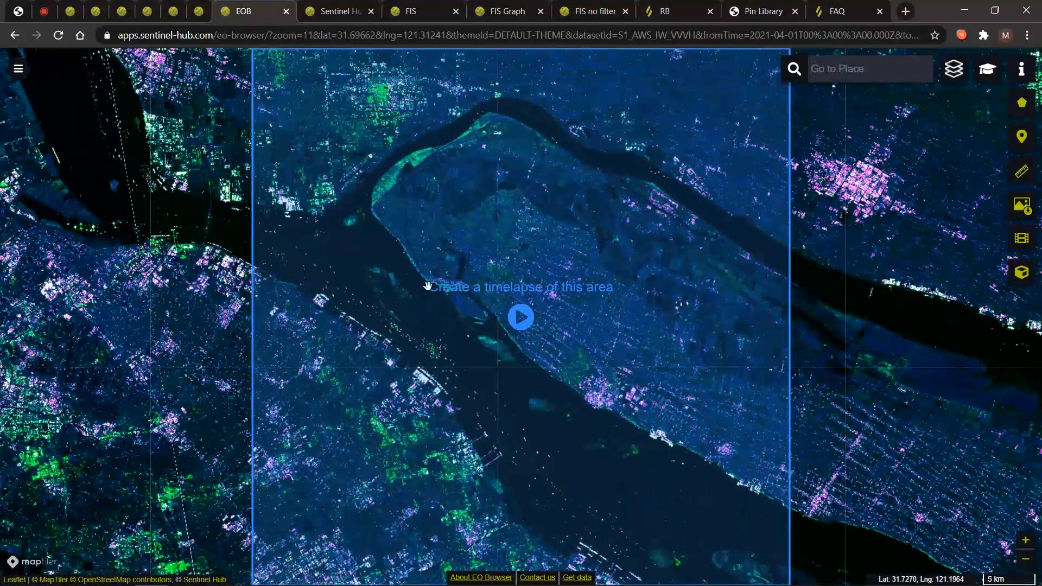
left_click(524, 320)
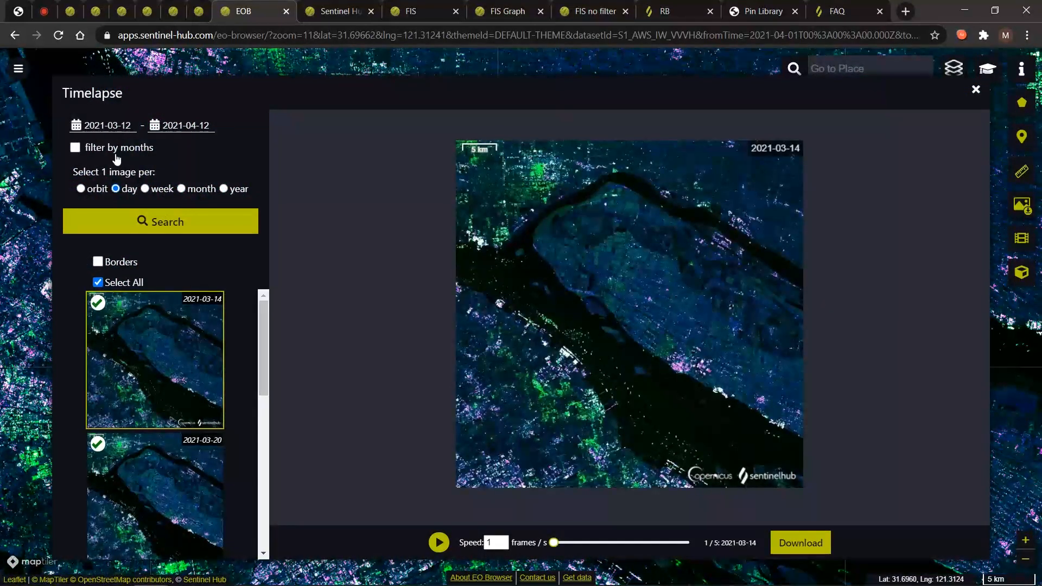
Filter the timelapse to one image per month and exclude the 2021-03-14, 2021-03-20 and 2021-04-07 frames.
left_click(75, 148)
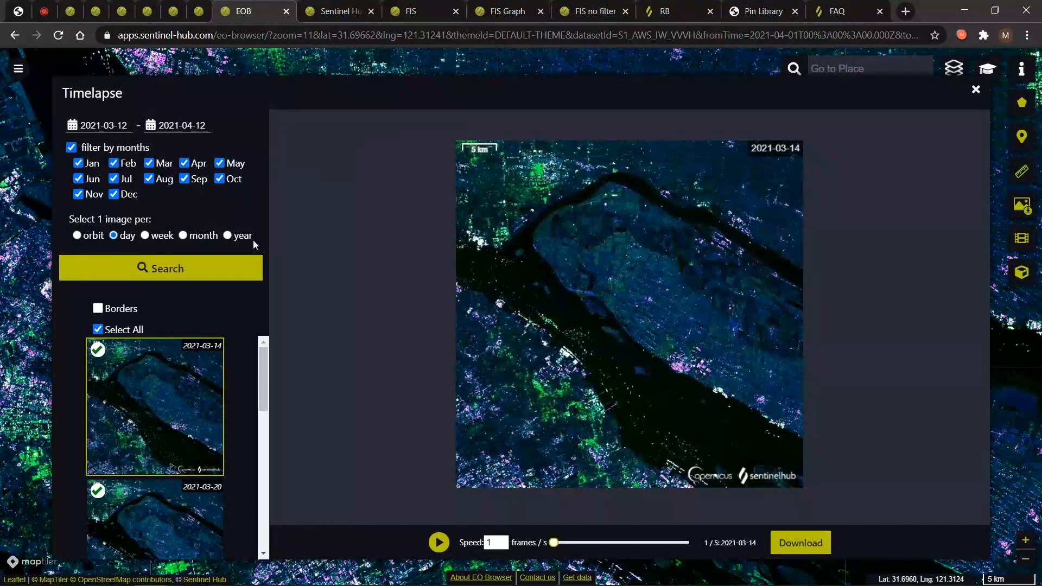
left_click(184, 236)
left_click(102, 354)
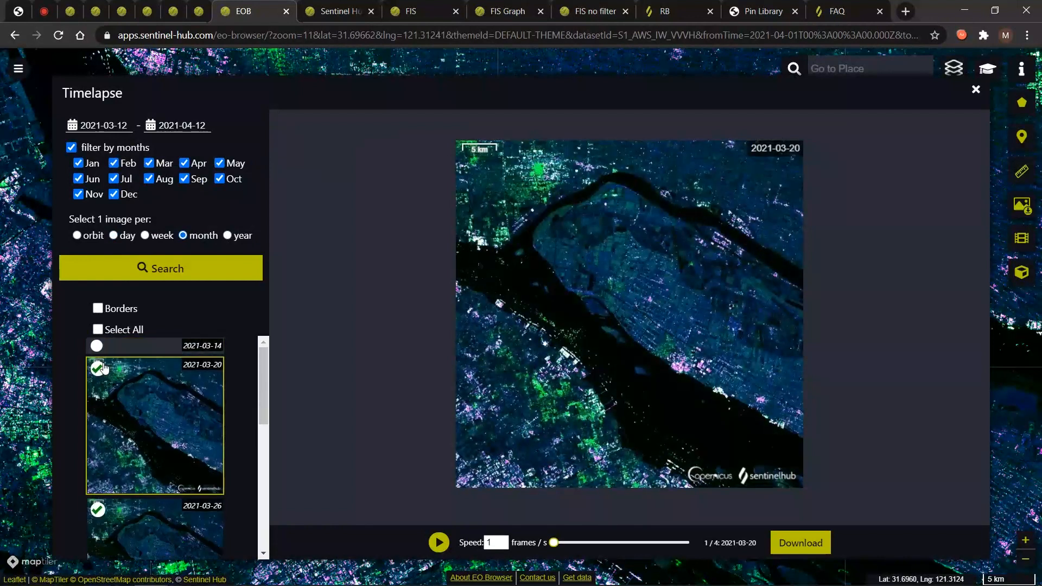
left_click(101, 388)
scroll(123, 444, "down", 3)
left_click(100, 432)
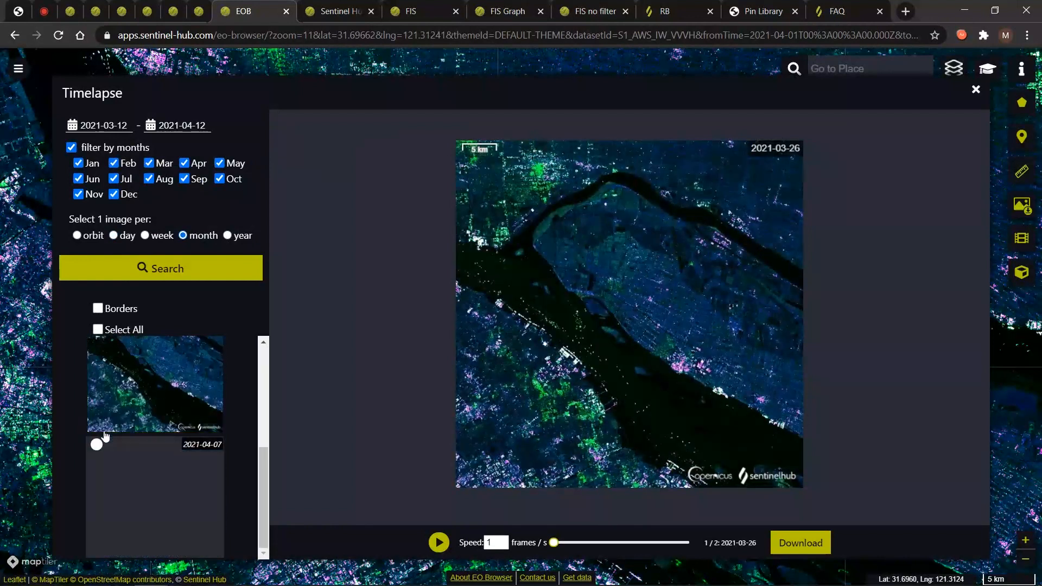
scroll(140, 459, "up", 3)
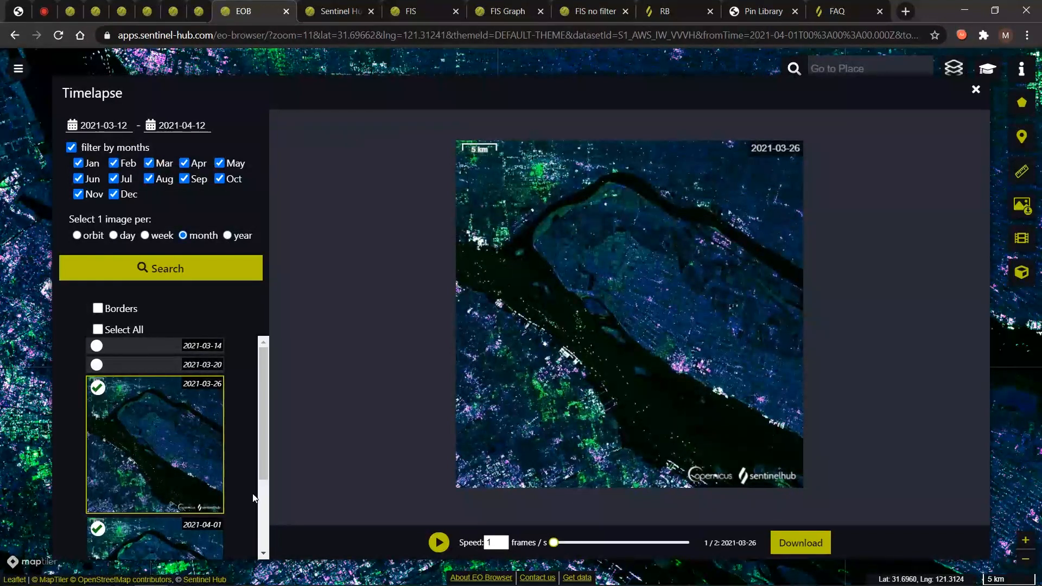
Switch to the prepared page with the year-long 2020-04-12 to 2021-04-12 timelapse.
left_click(494, 542)
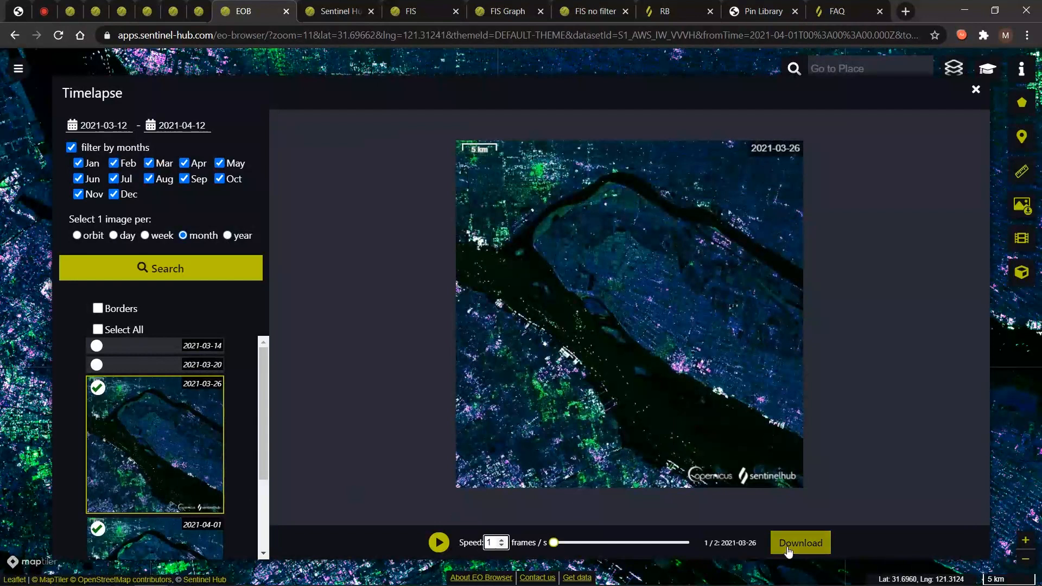
left_click(174, 7)
left_click(199, 7)
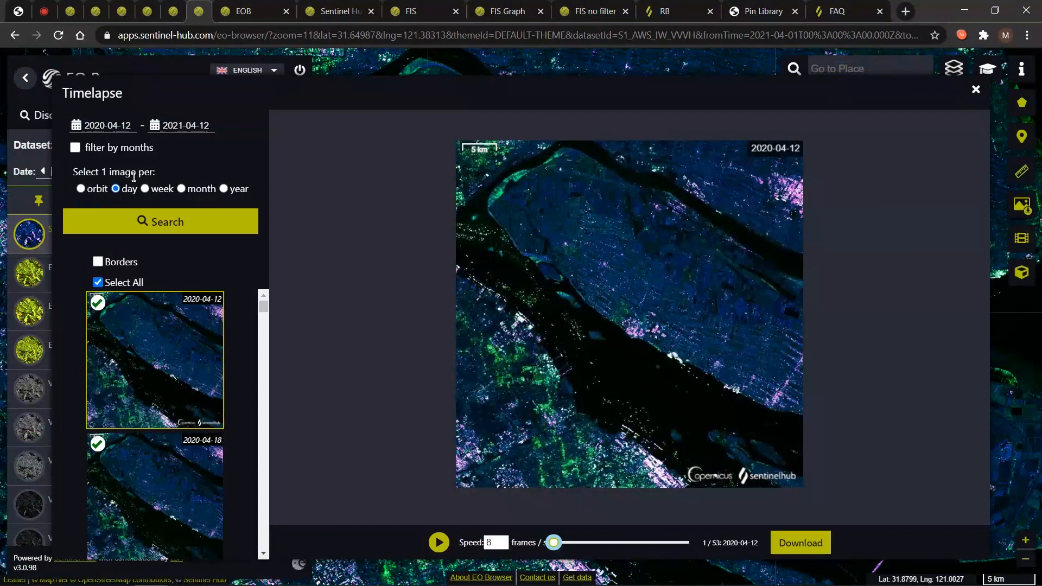
Play the 53-frame year-long SAR timelapse, close it, then Alt+Tab to the 'Questions and Answers' slide.
scroll(186, 408, "down", 12)
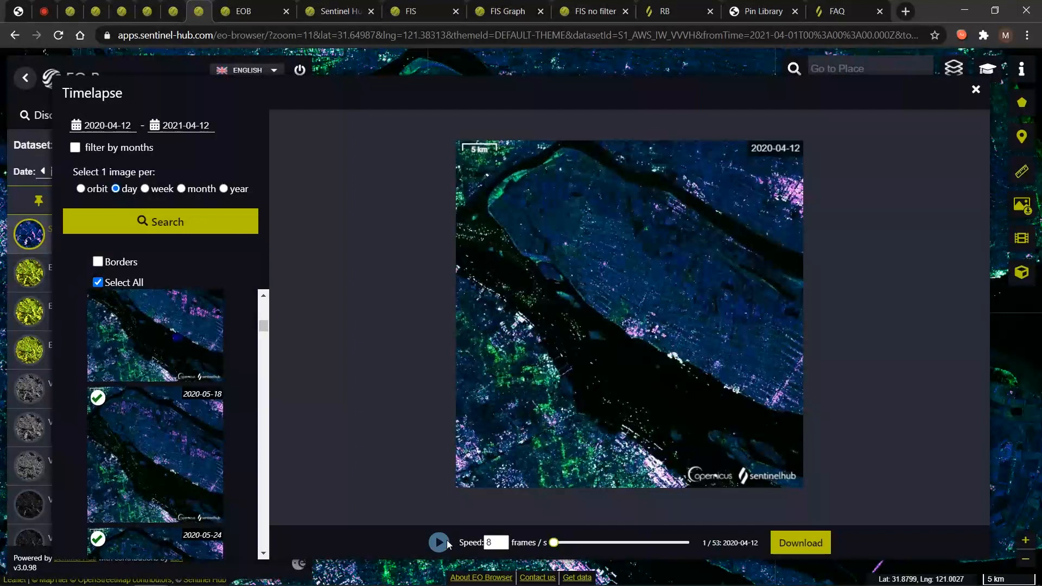
left_click_drag(496, 542, 453, 557)
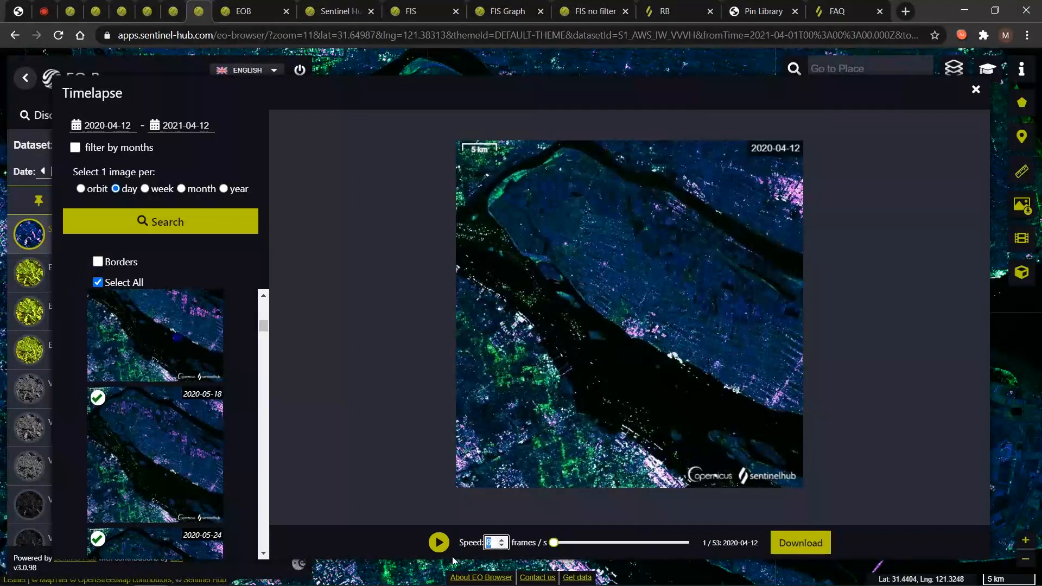
left_click(439, 542)
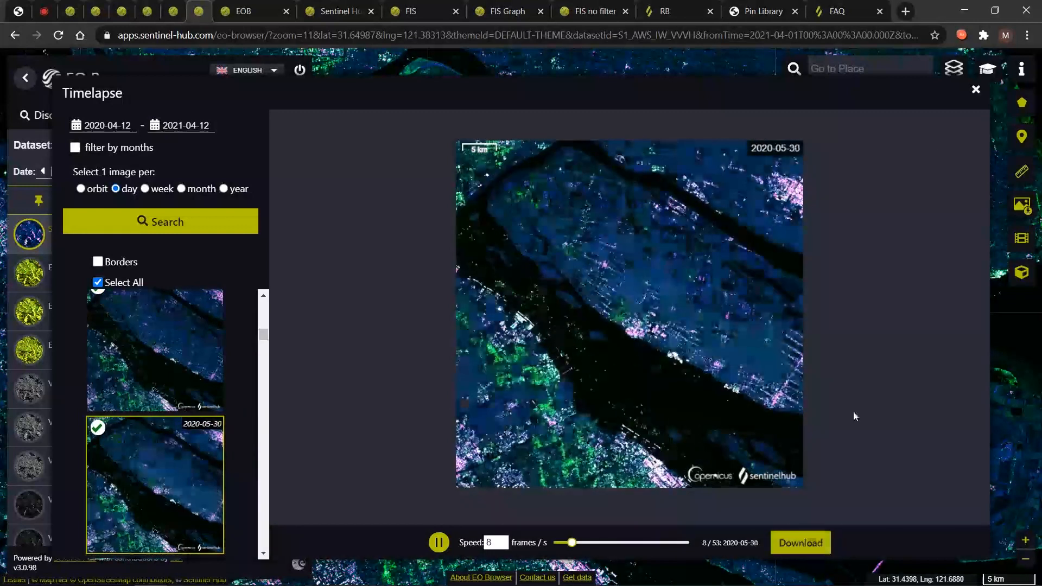
left_click(976, 90)
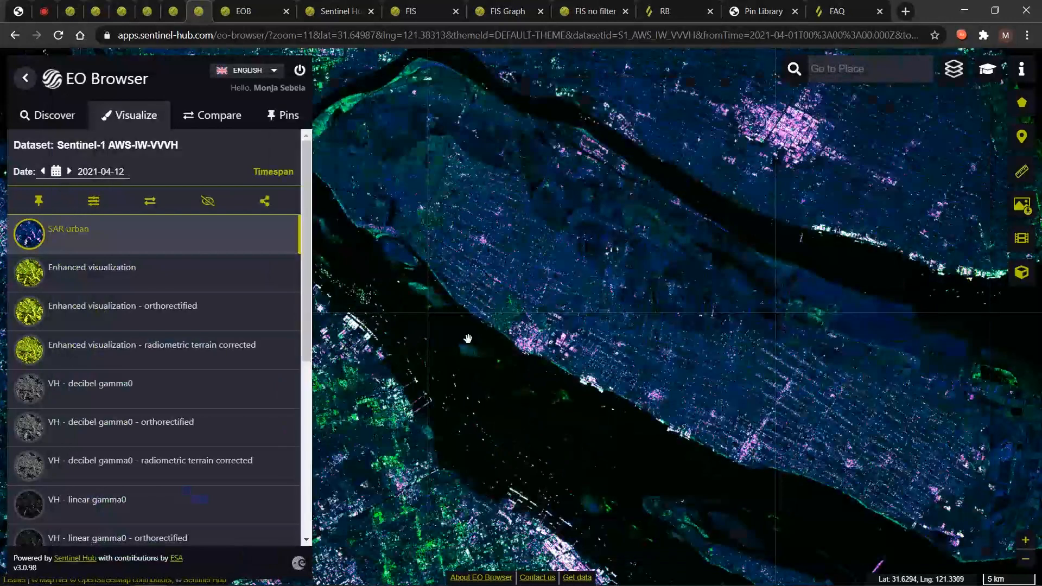
key("alt+Tab")
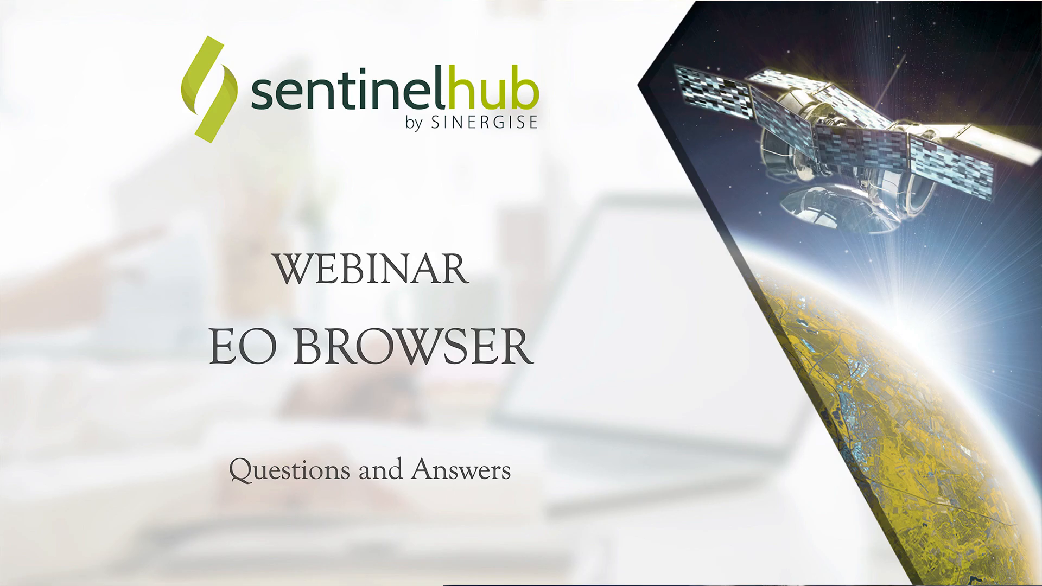